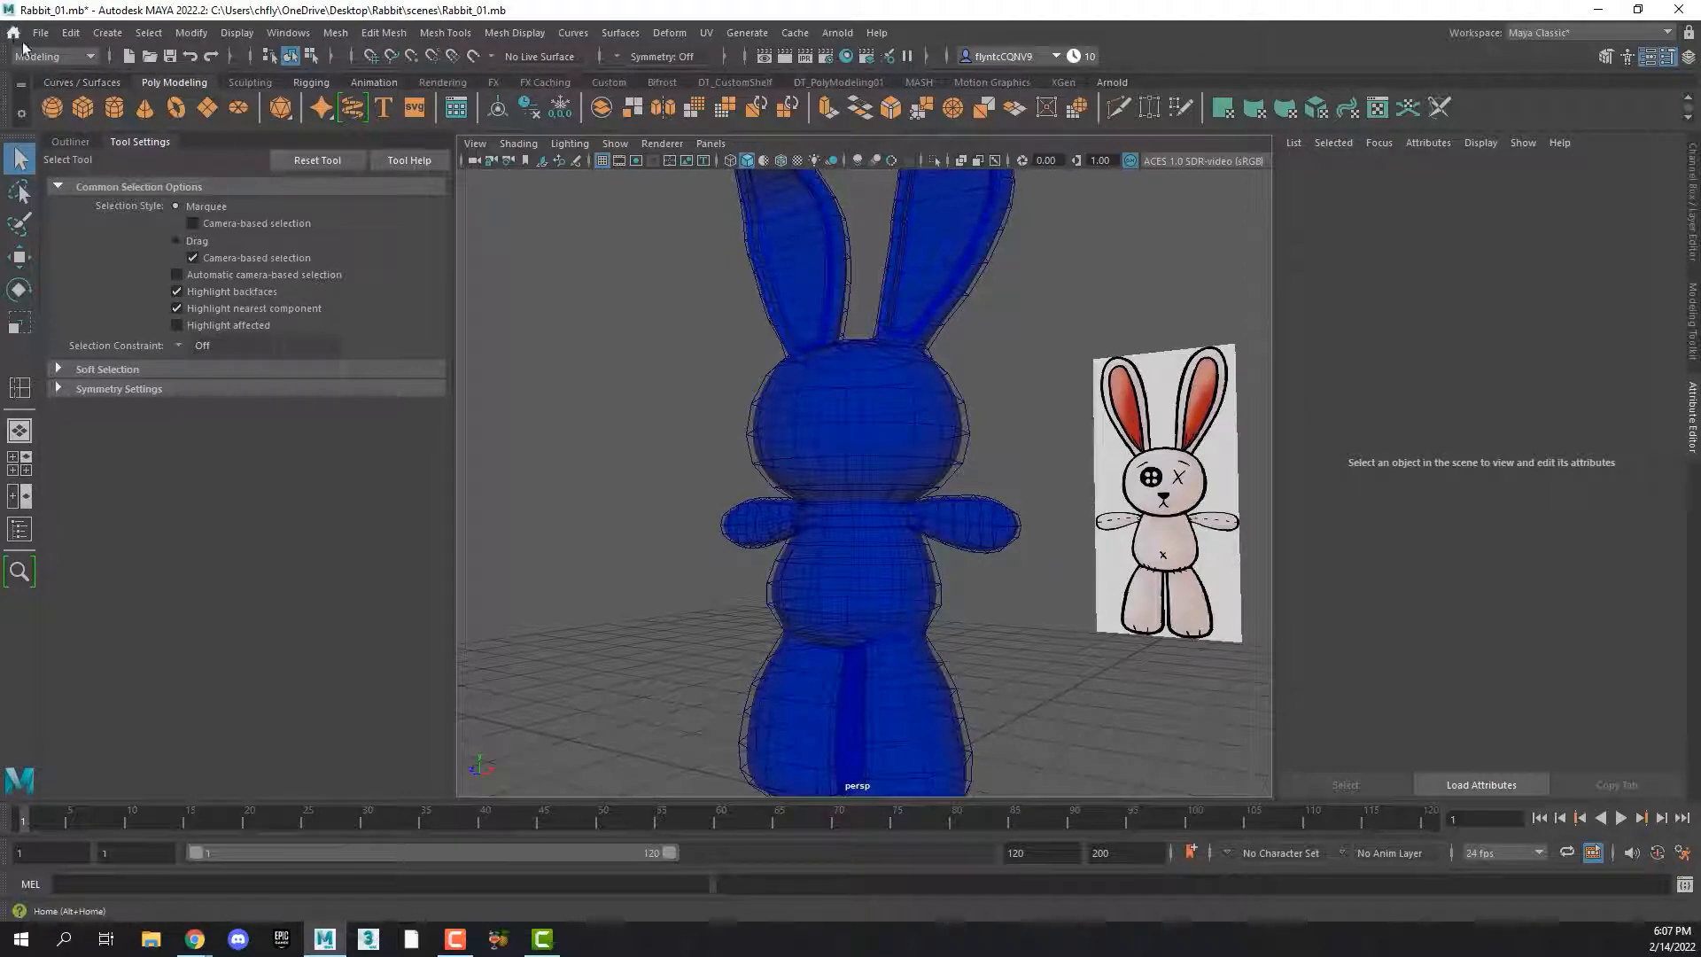
# Create a polygon cylinder, raise it to the rabbit's head, and flatten it vertically to about 0.14 scale
pyautogui.click(115, 113)
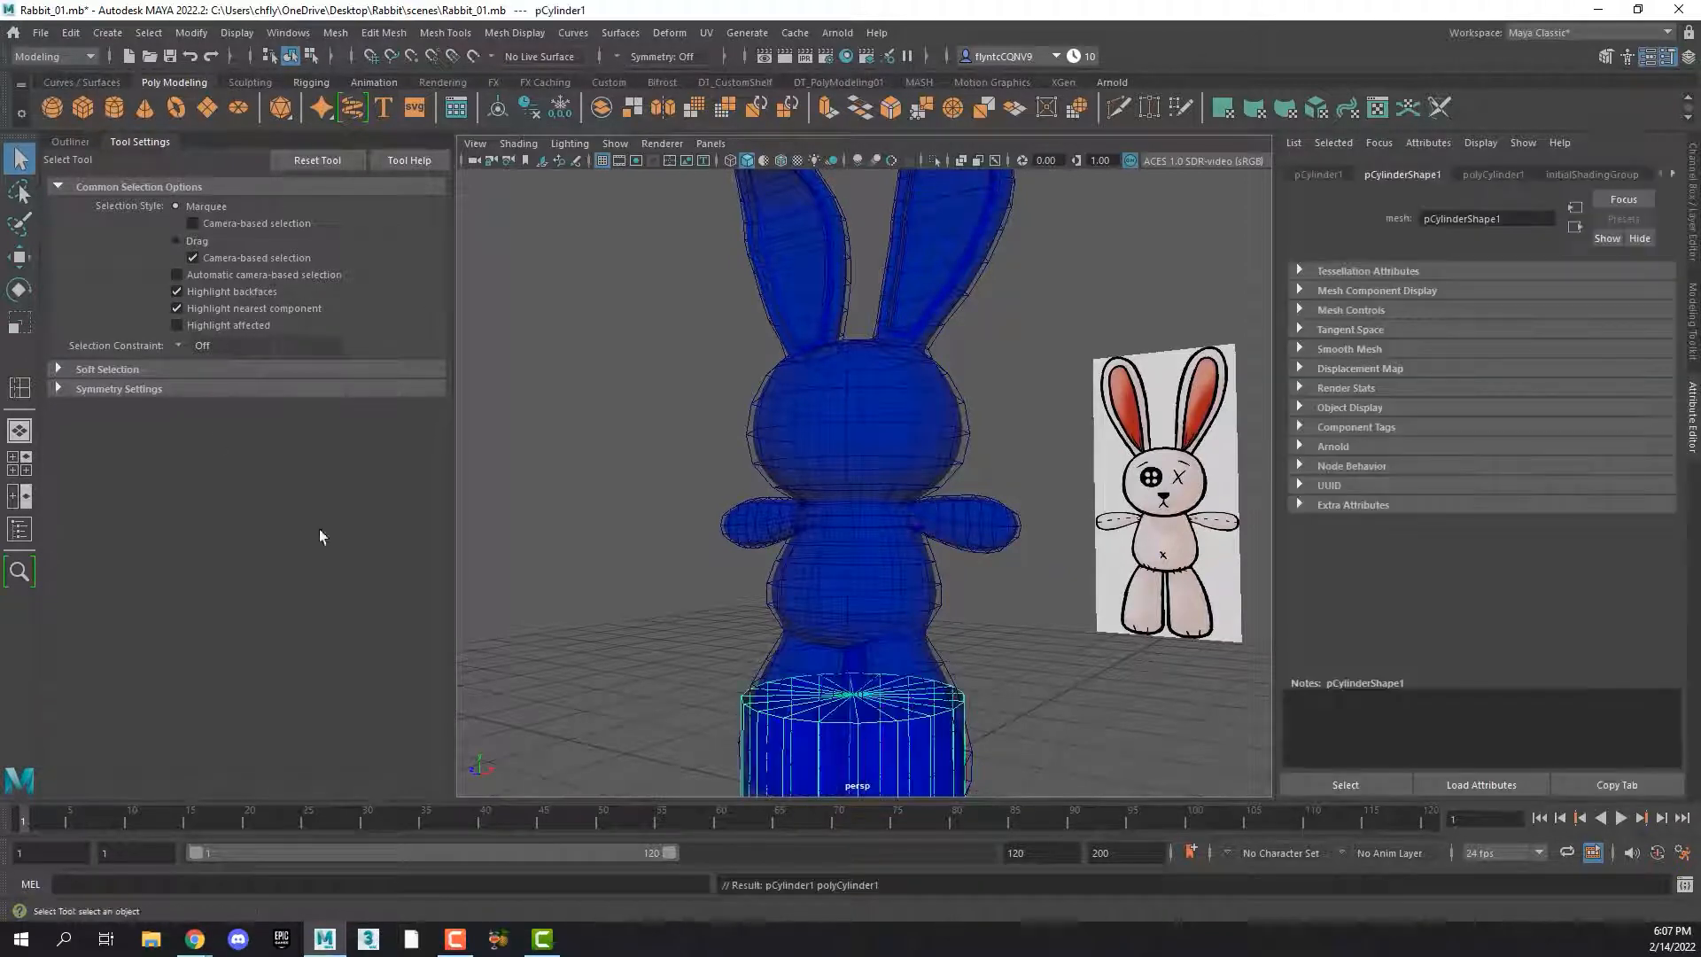
pyautogui.click(35, 261)
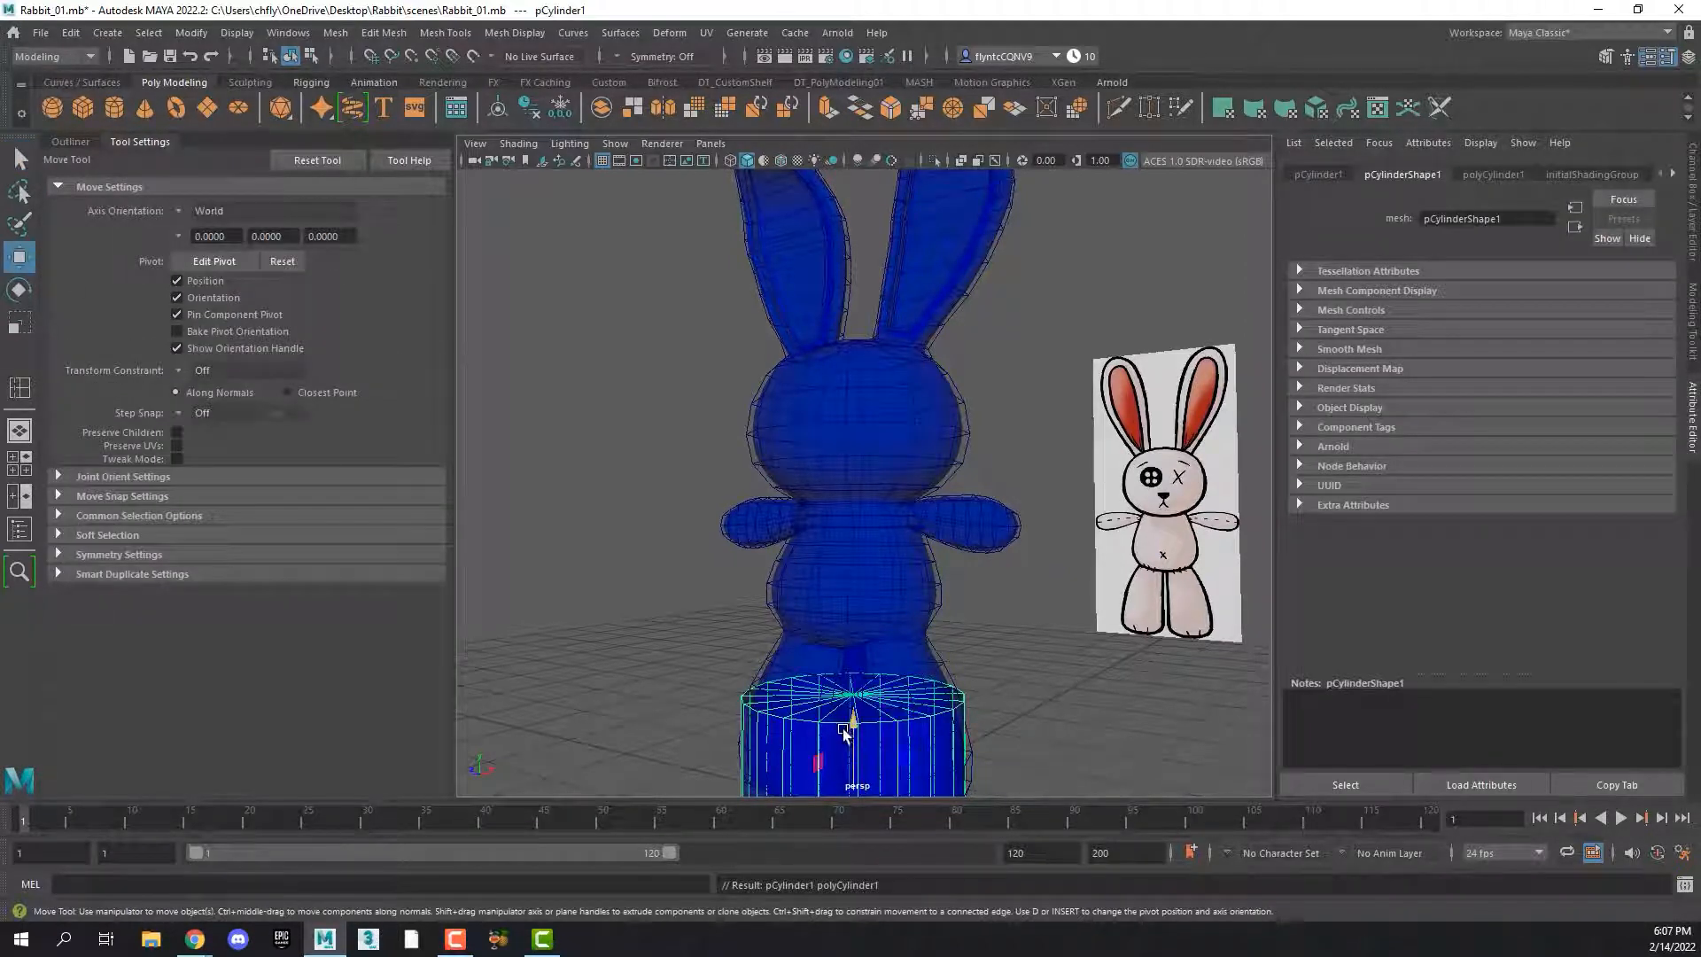
pyautogui.moveTo(848, 729); pyautogui.dragTo(850, 406)
pyautogui.press('r')
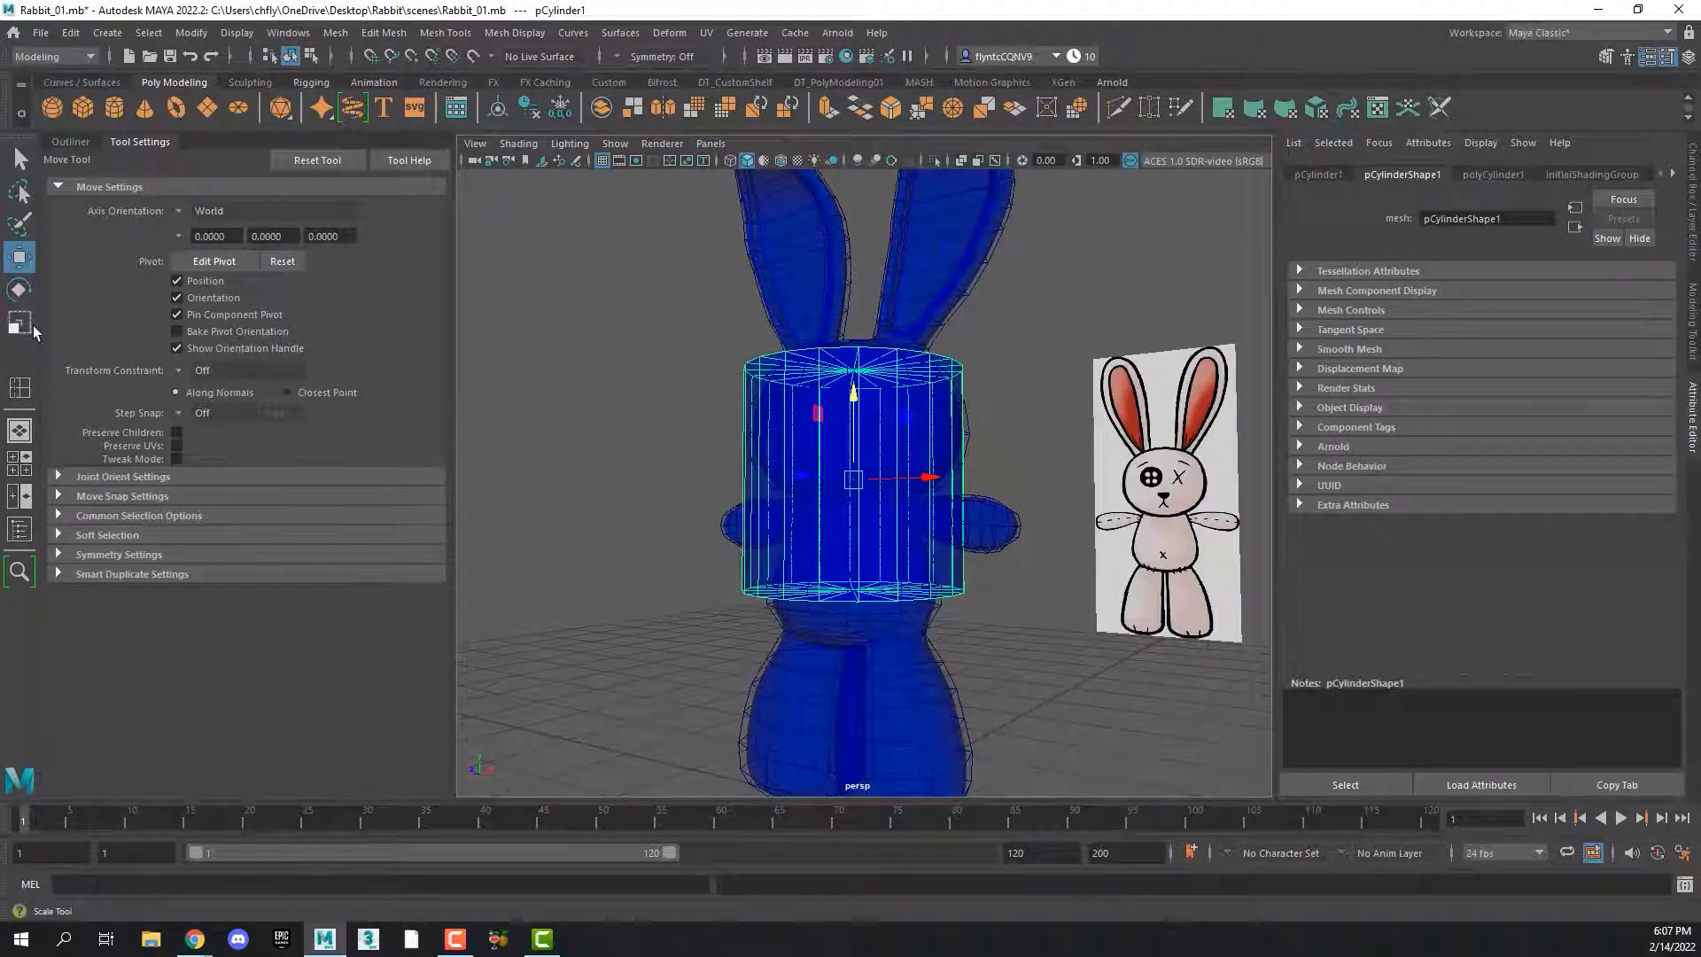
pyautogui.moveTo(855, 399); pyautogui.dragTo(858, 471)
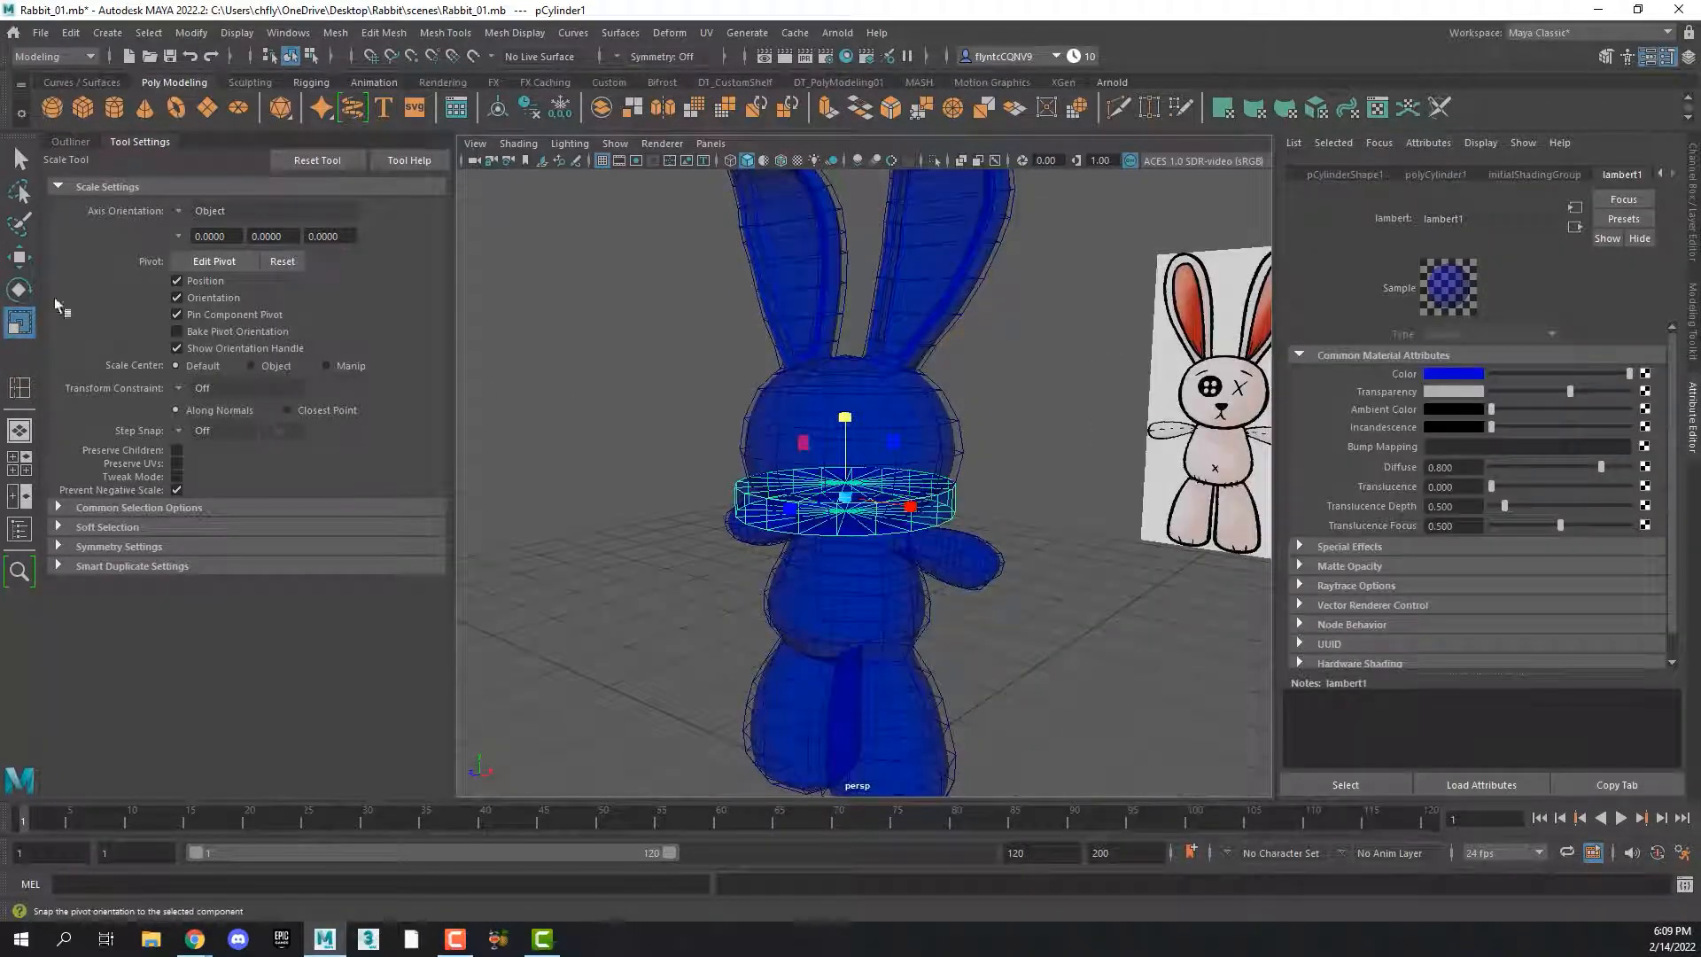
# Rotate the flattened cylinder with relative 15-degree step snapping so its cap faces forward, and slightly increase the lambert1 material's transparency
pyautogui.click(18, 288)
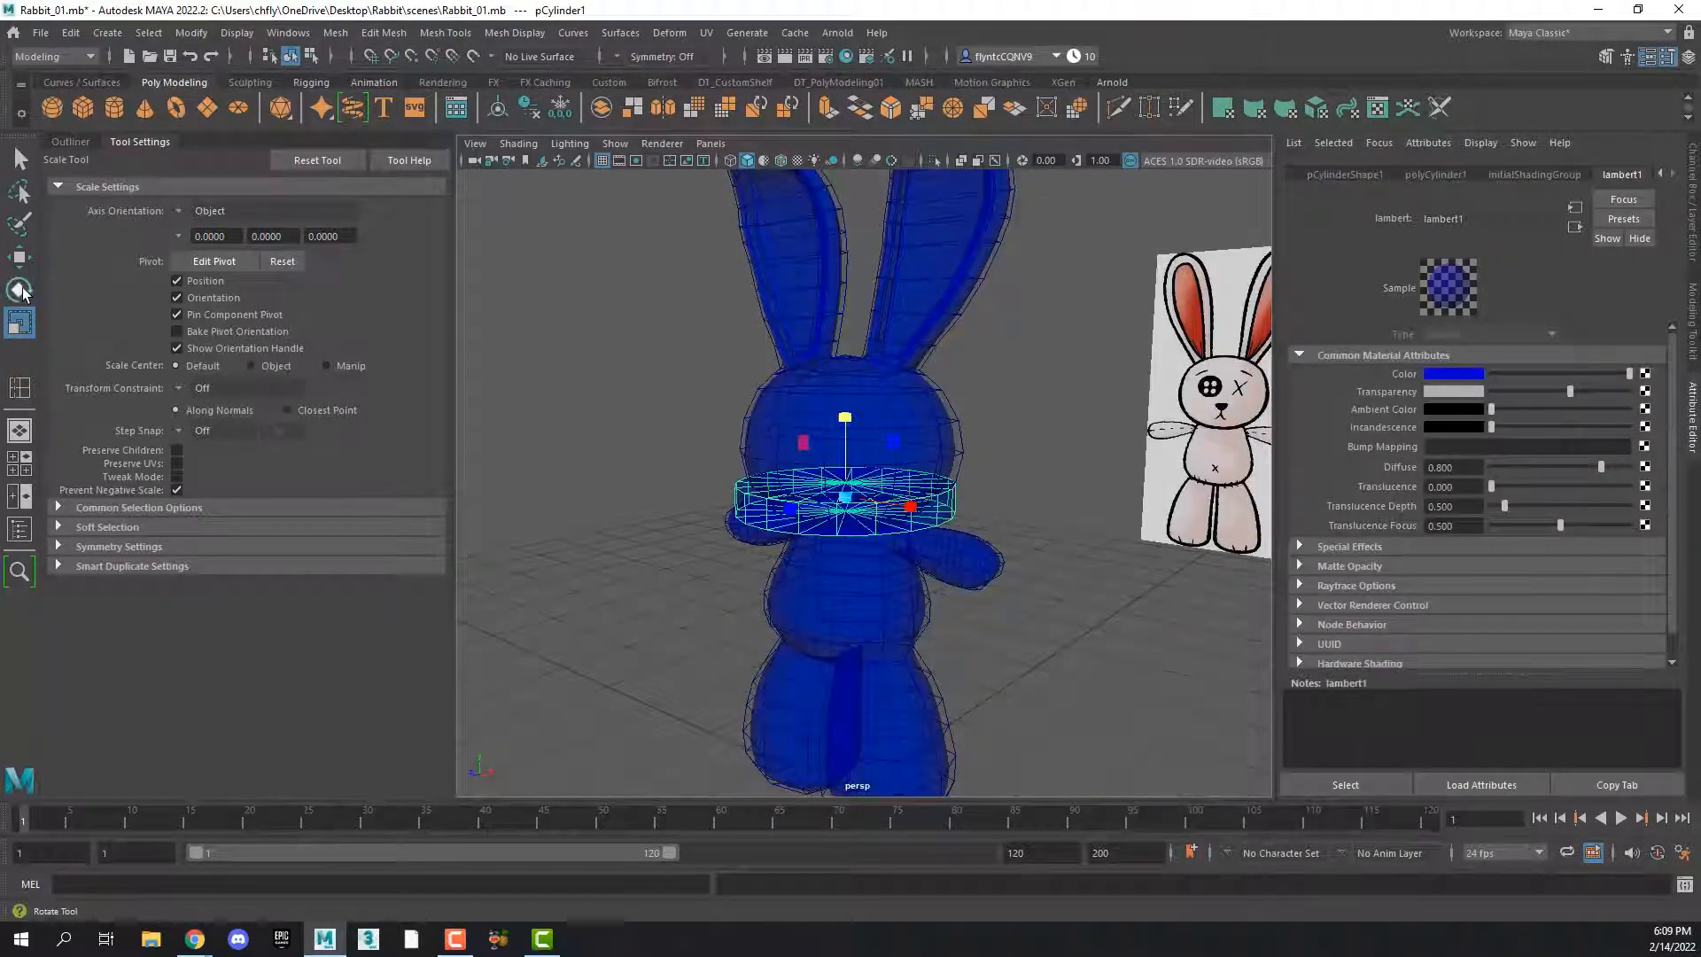
pyautogui.click(183, 451)
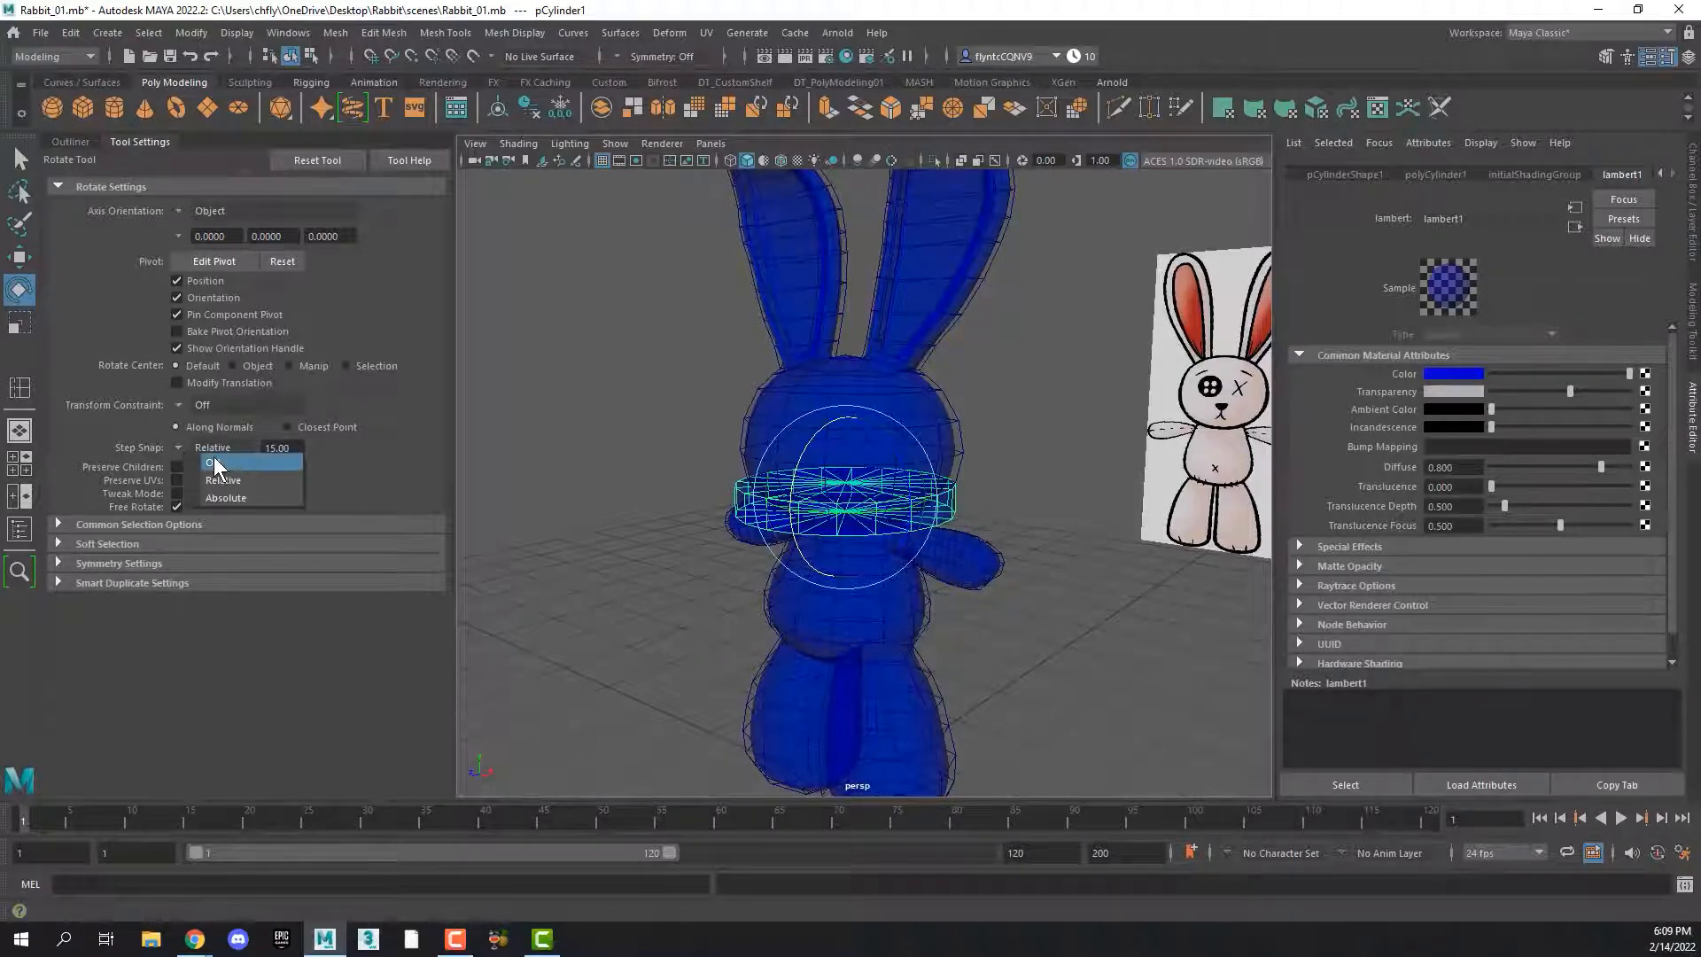
pyautogui.click(230, 482)
pyautogui.moveTo(821, 439); pyautogui.dragTo(772, 472)
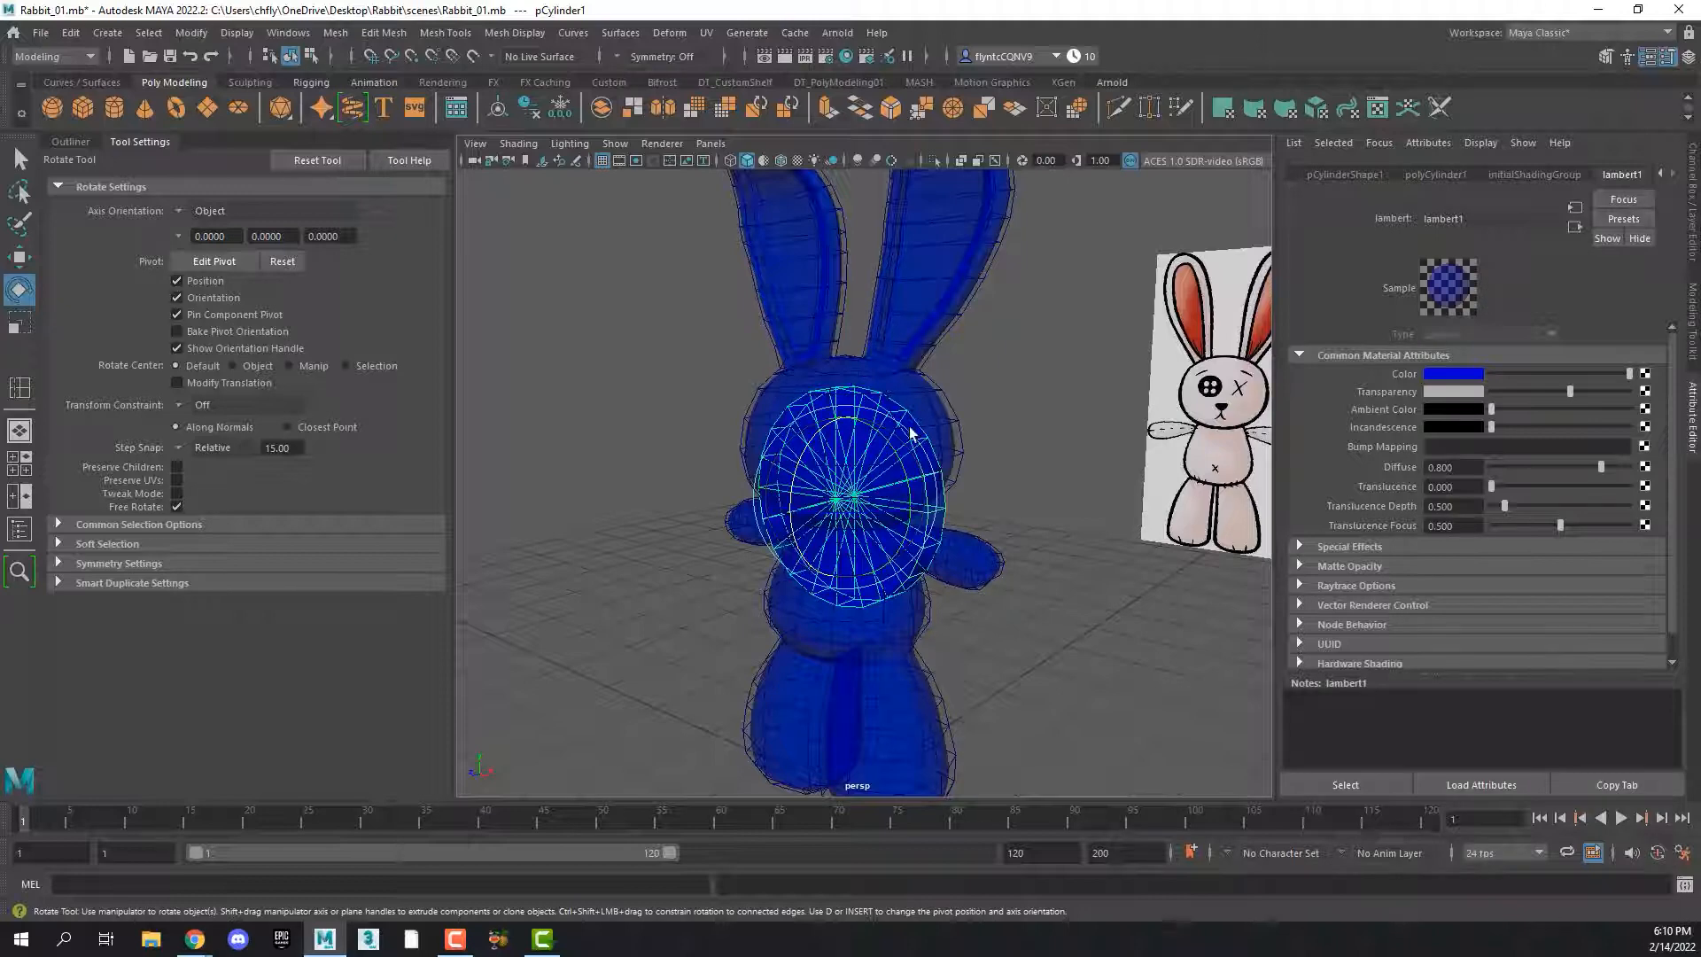
pyautogui.moveTo(1572, 390)
pyautogui.mouseDown()
pyautogui.moveTo(1517, 399)
pyautogui.moveTo(1575, 398)
pyautogui.mouseUp()
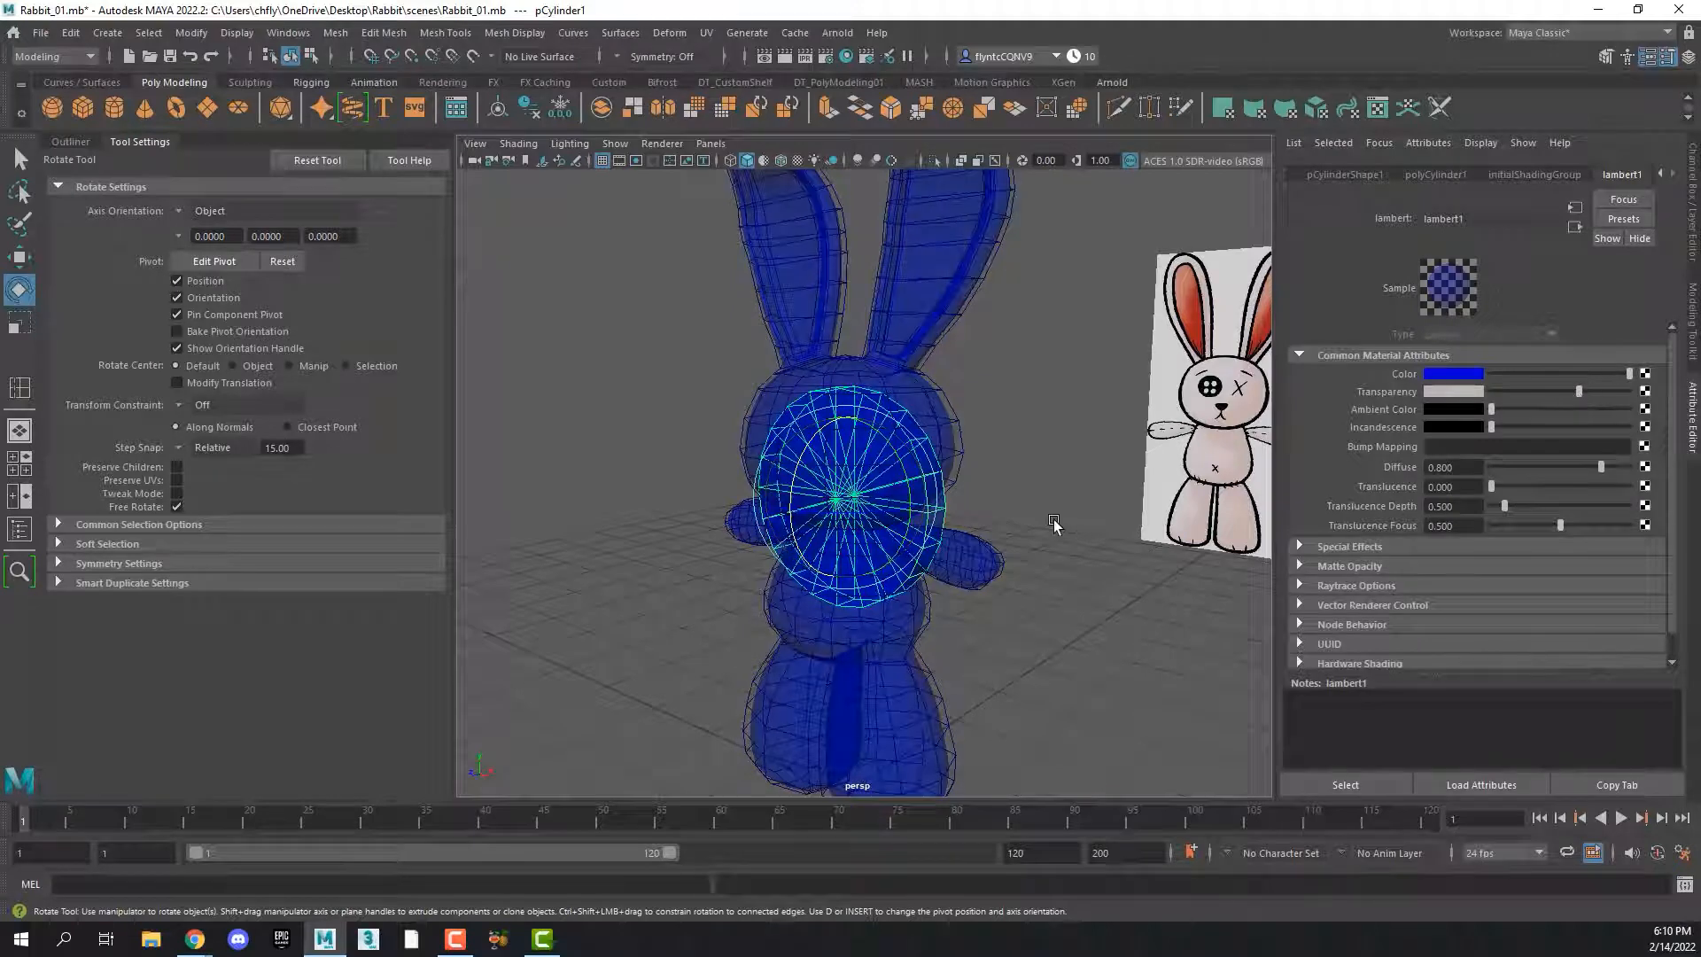
# In the front view, move the disc onto the reference's button eye and scale it uniformly to match the button's outline
pyautogui.press('space')
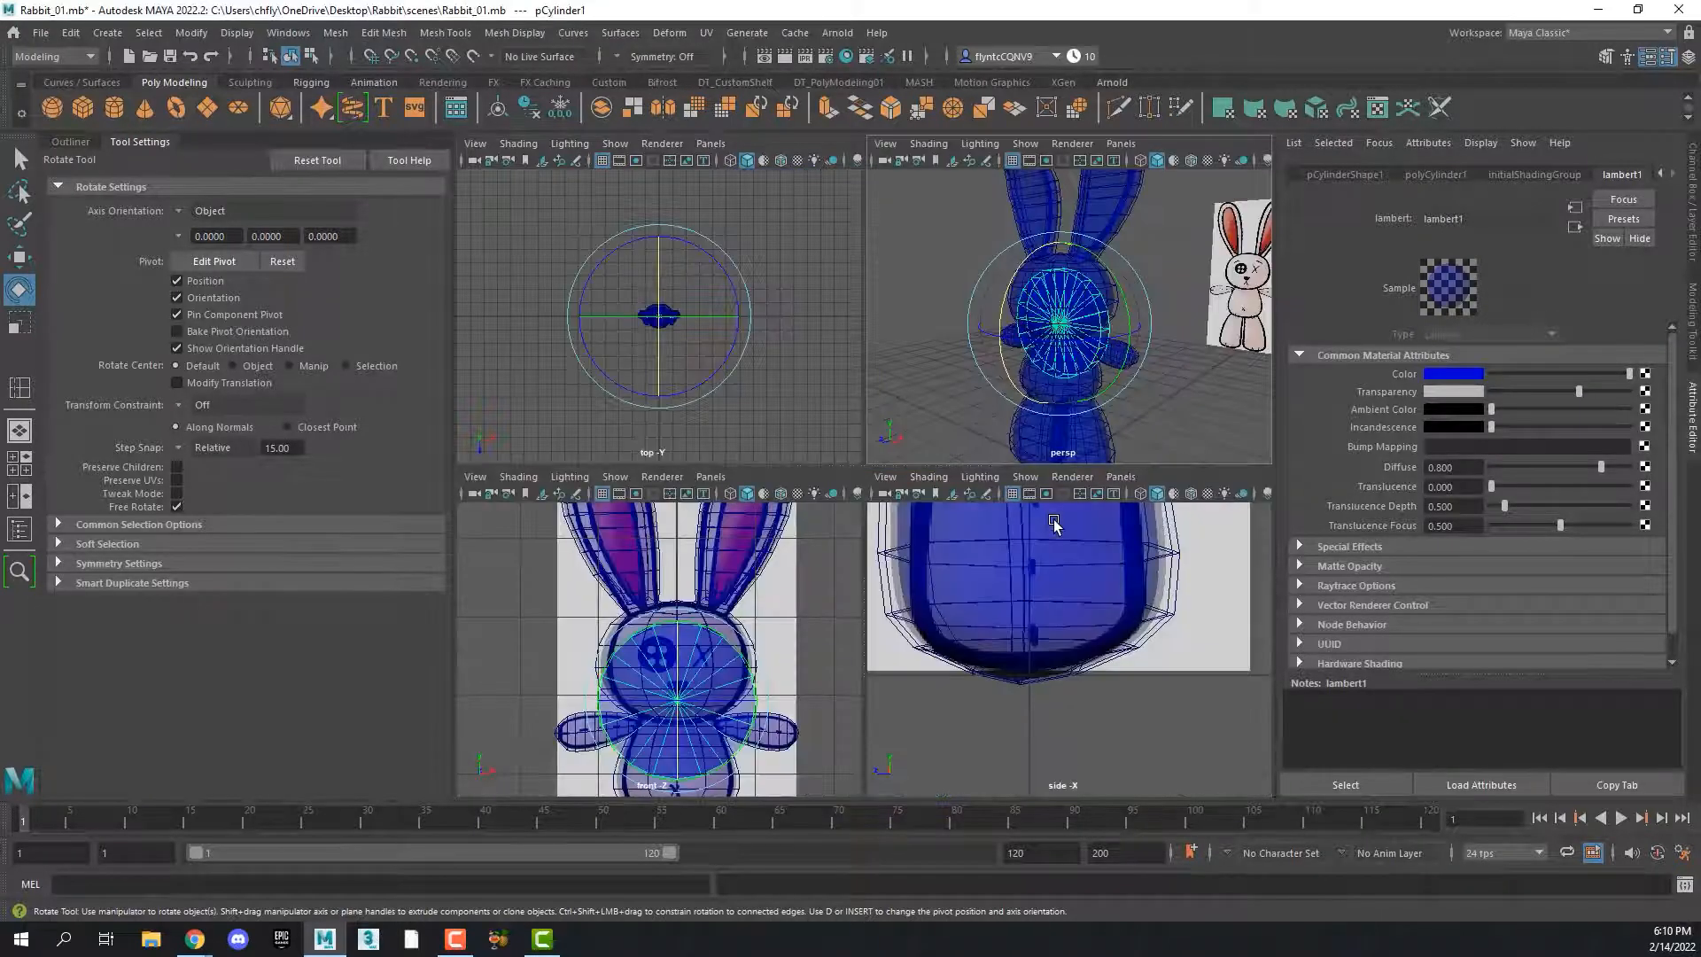
pyautogui.press('space')
pyautogui.press('w')
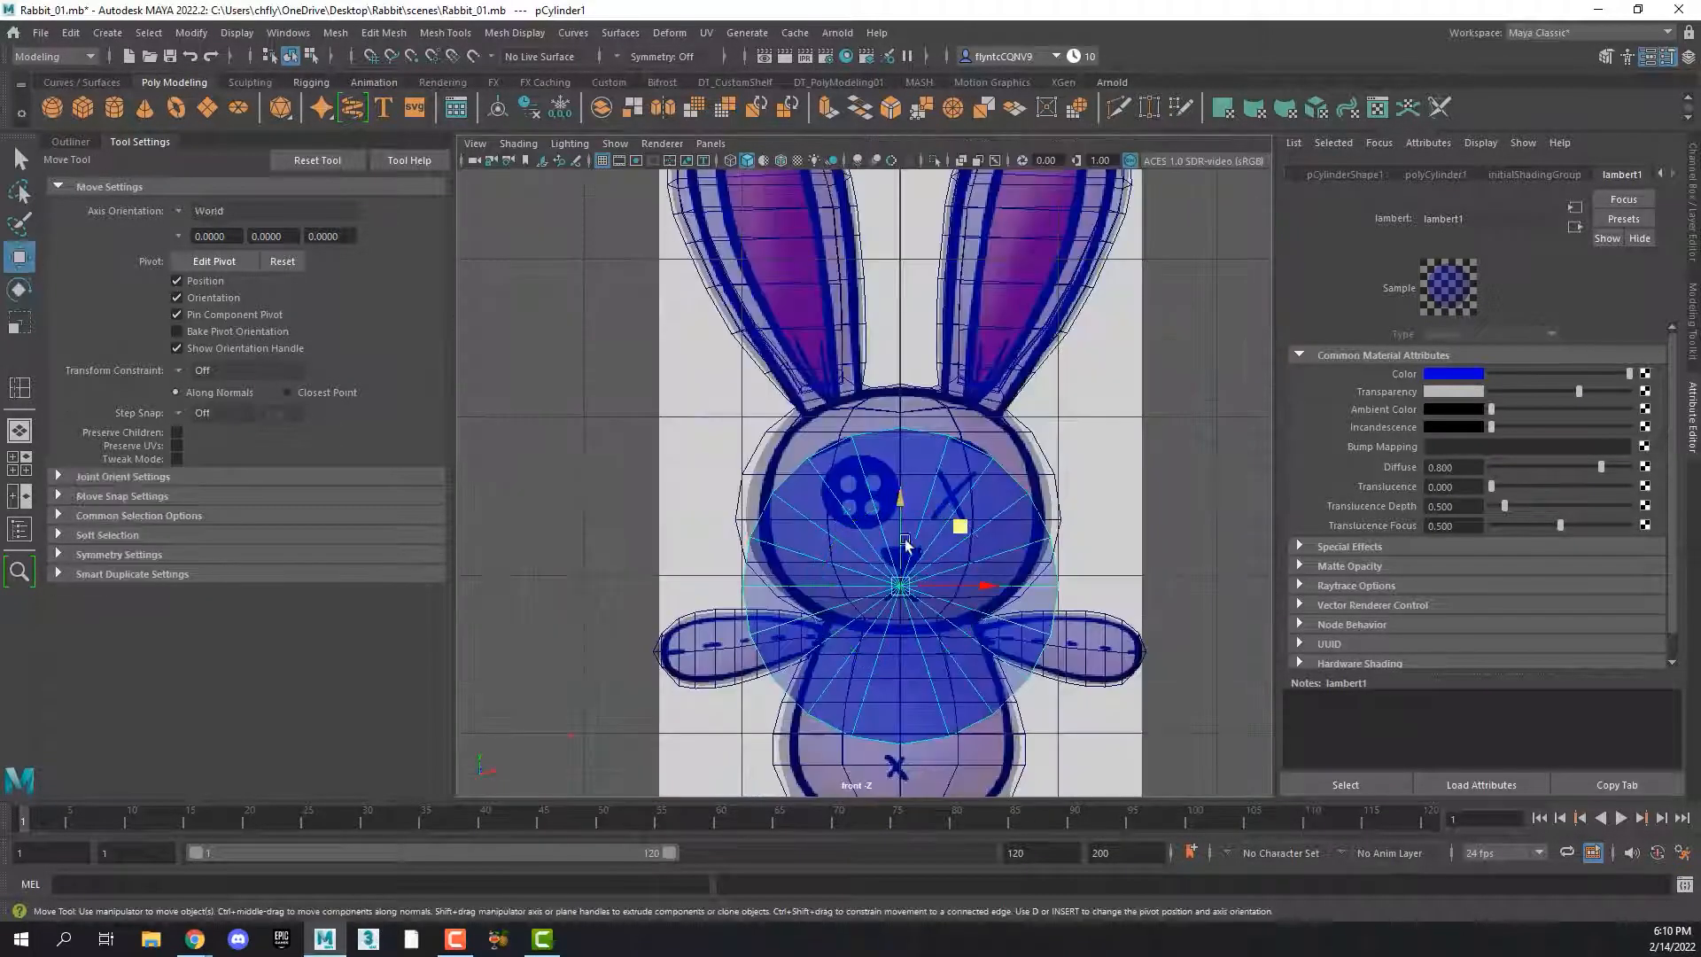
pyautogui.moveTo(959, 527); pyautogui.dragTo(922, 431)
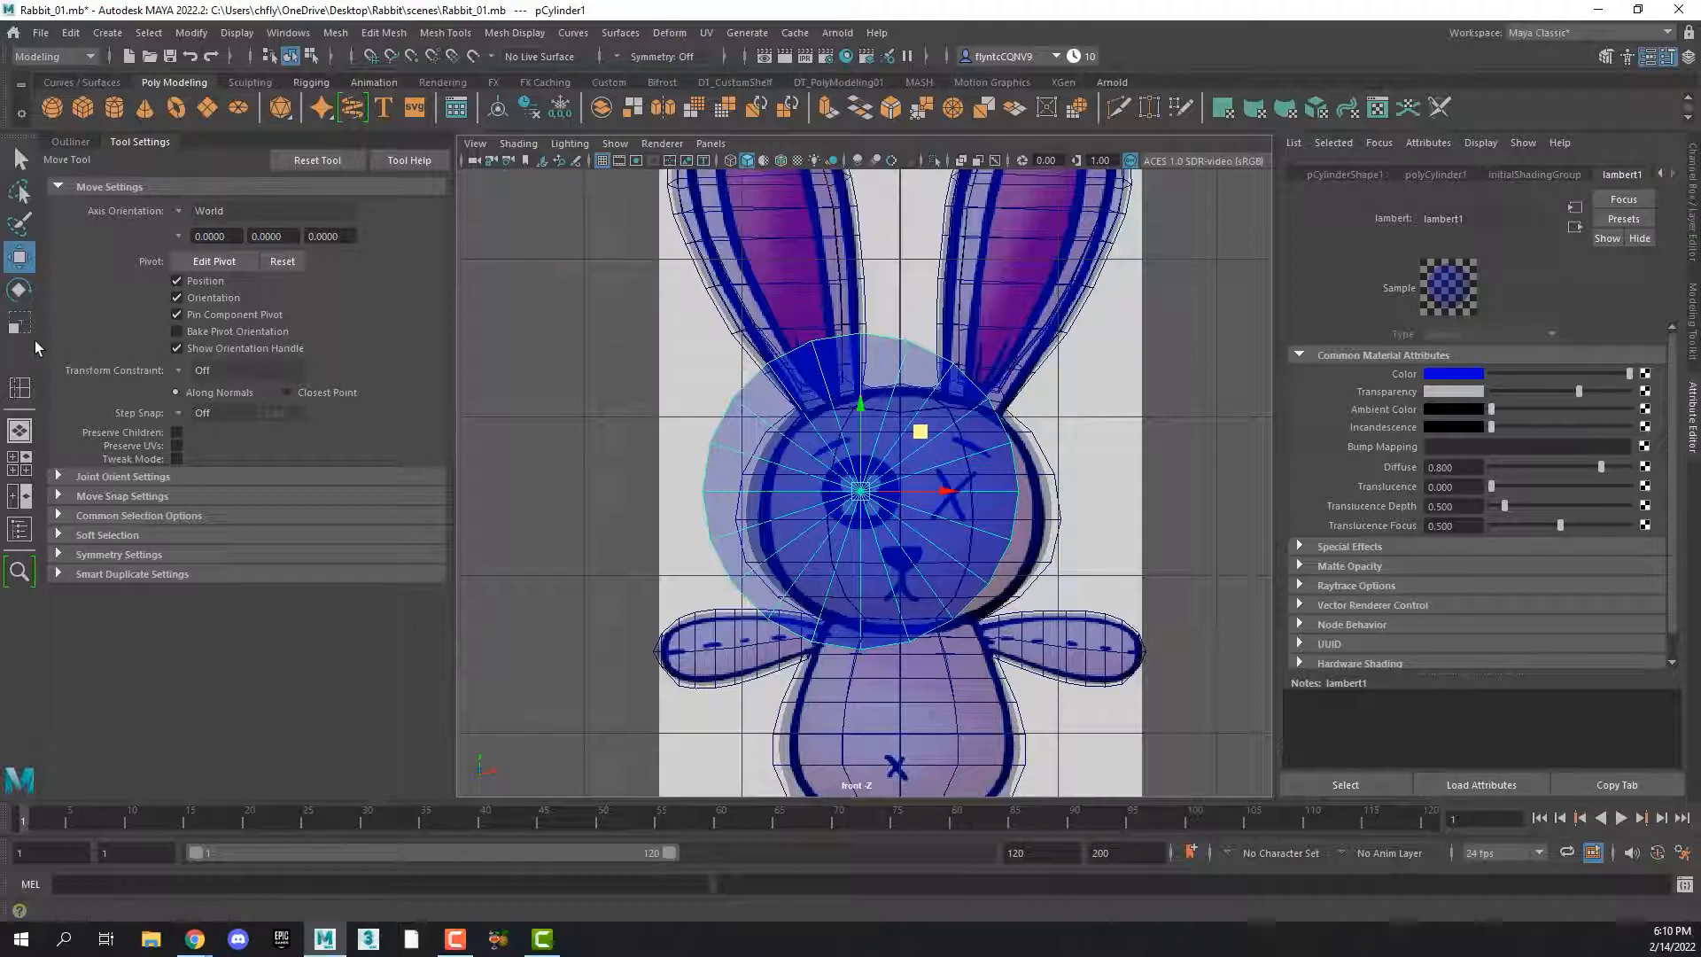
pyautogui.press('r')
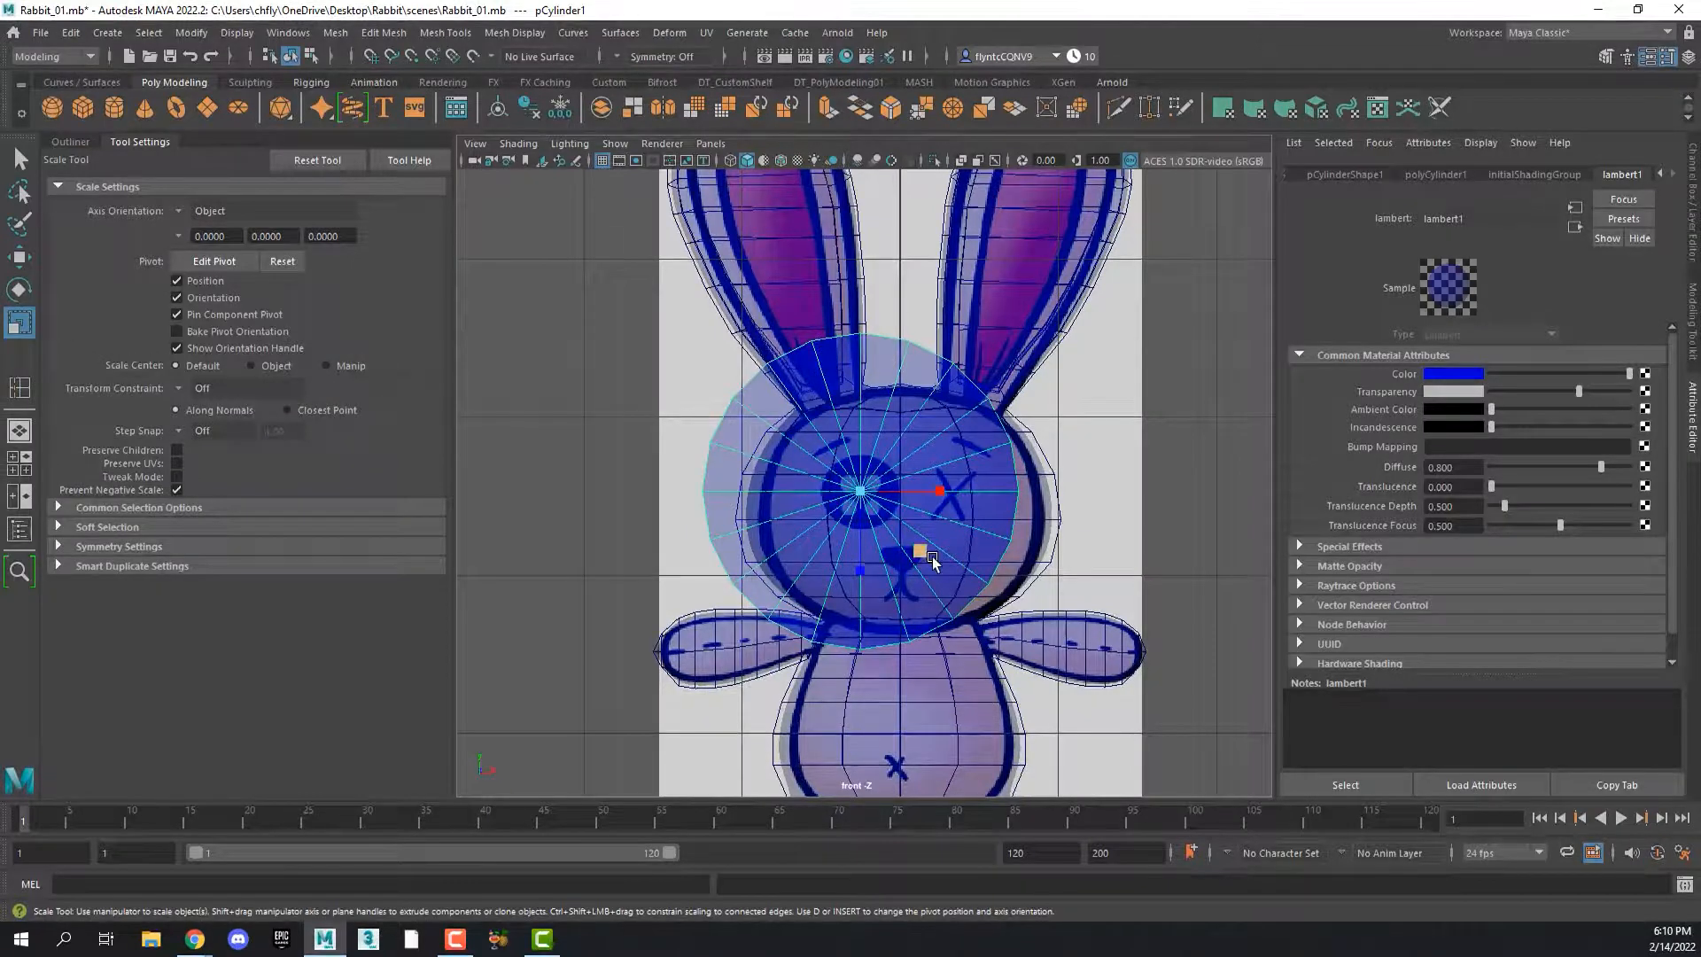
pyautogui.moveTo(932, 558); pyautogui.dragTo(885, 574)
pyautogui.scroll(-5, 888, 567)
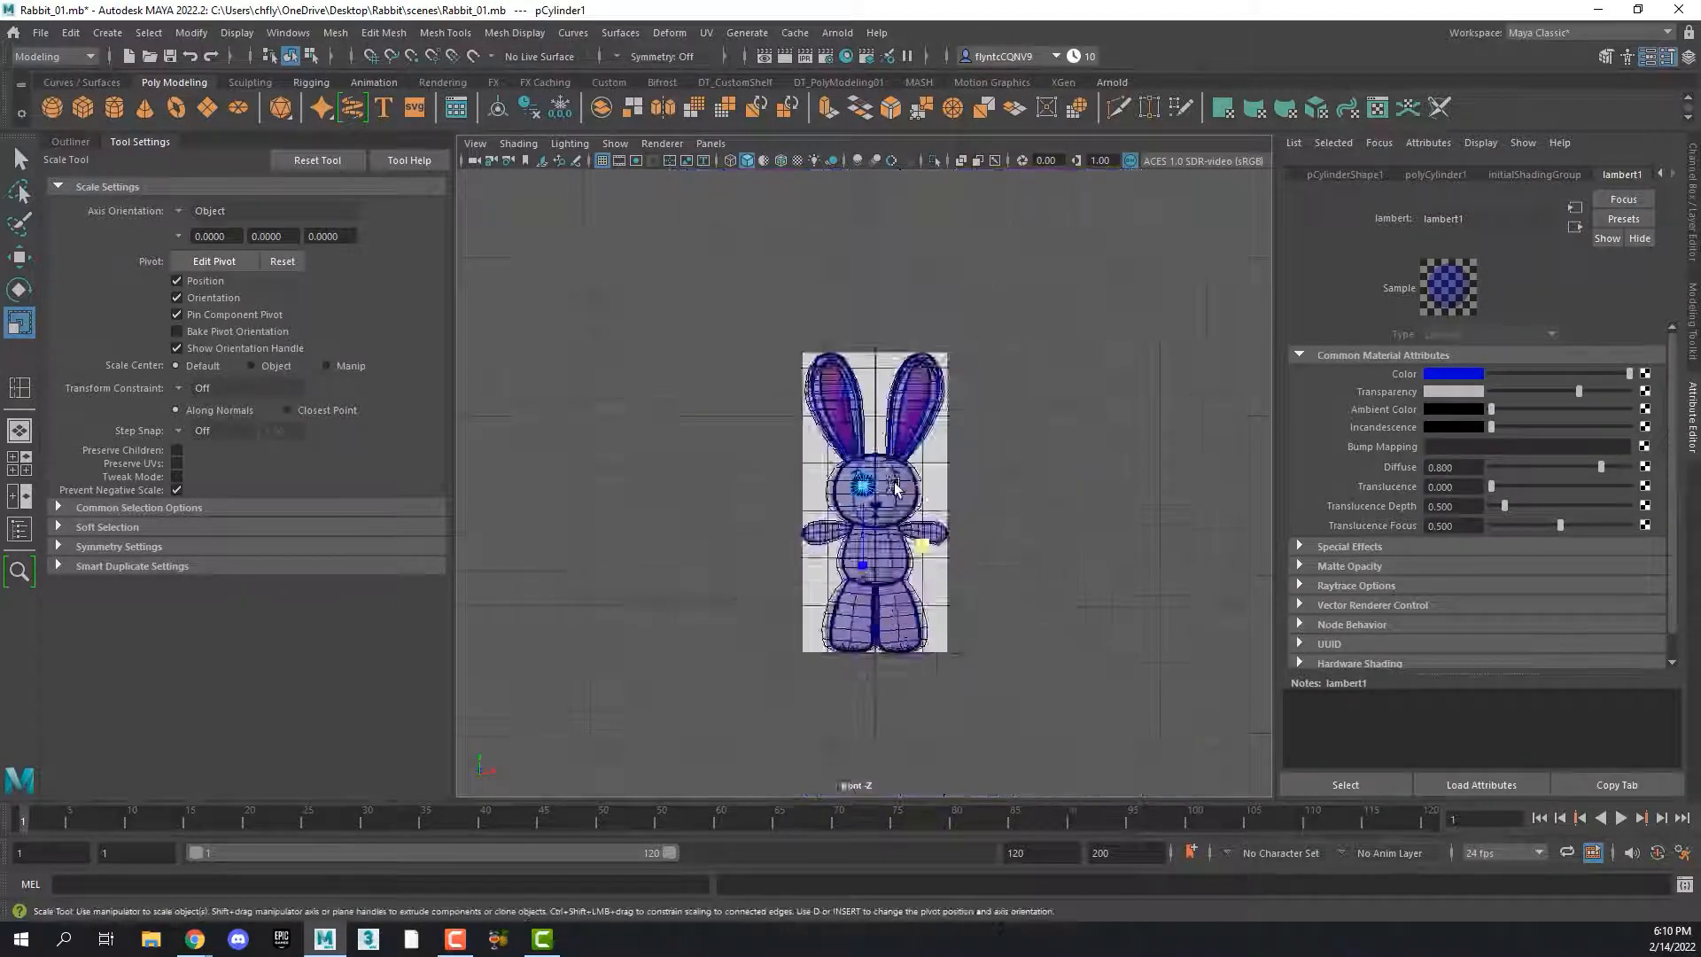
pyautogui.scroll(10, 894, 502)
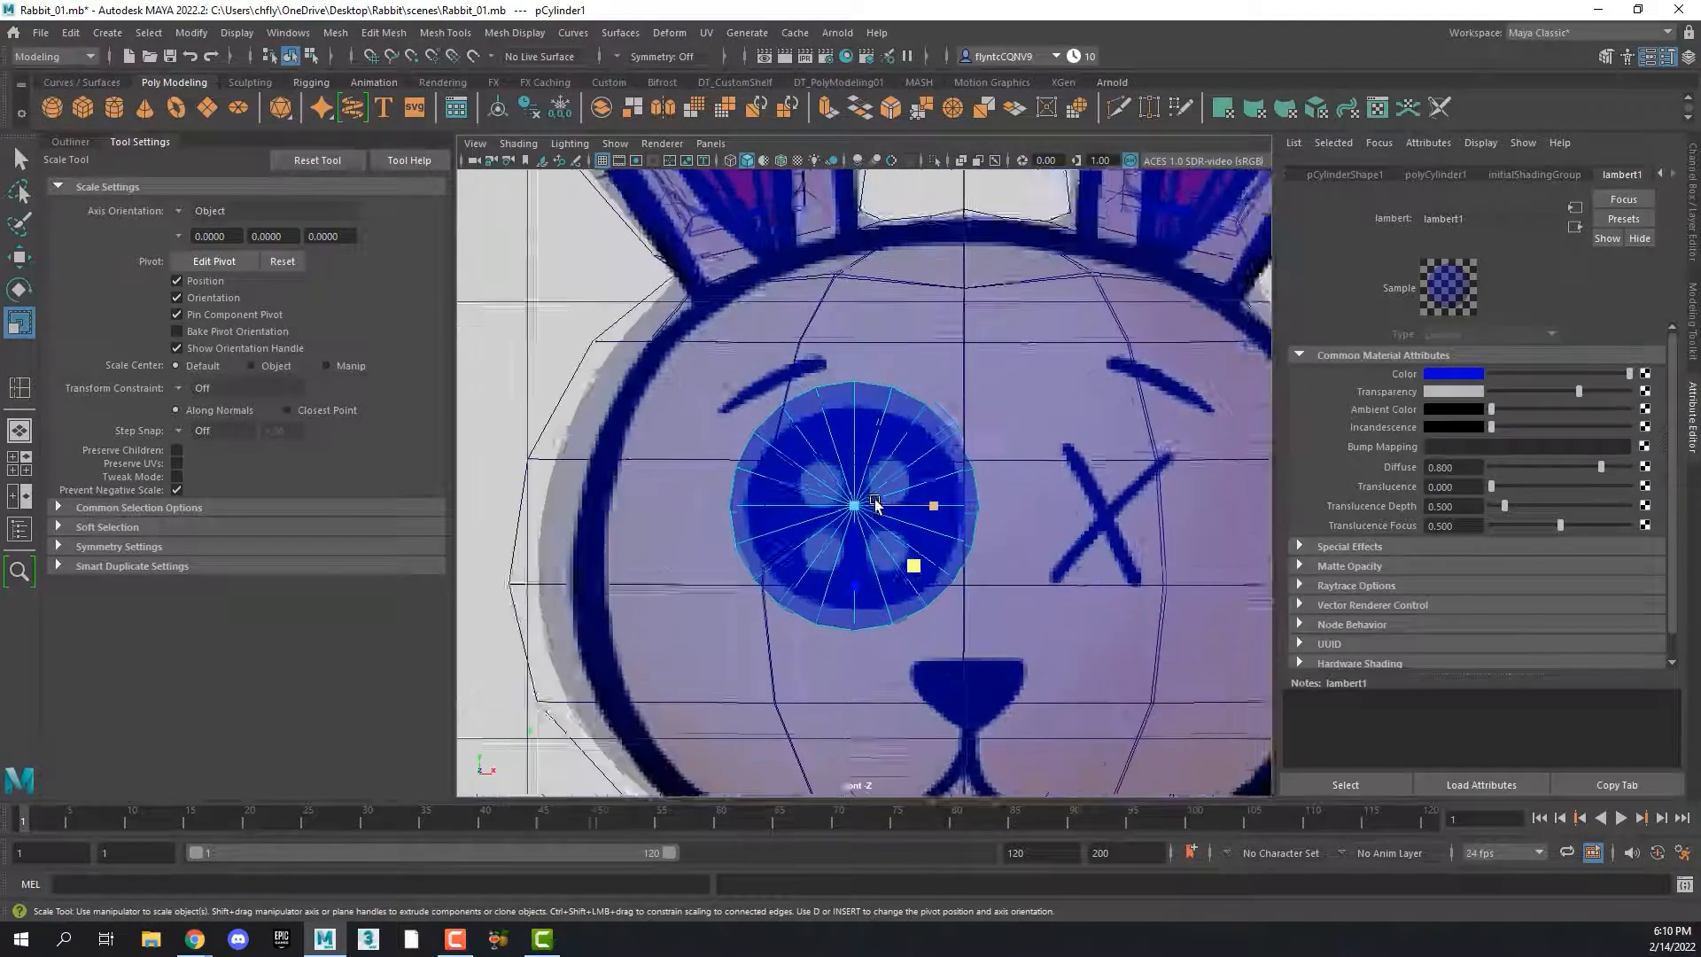
pyautogui.moveTo(908, 572); pyautogui.dragTo(904, 564)
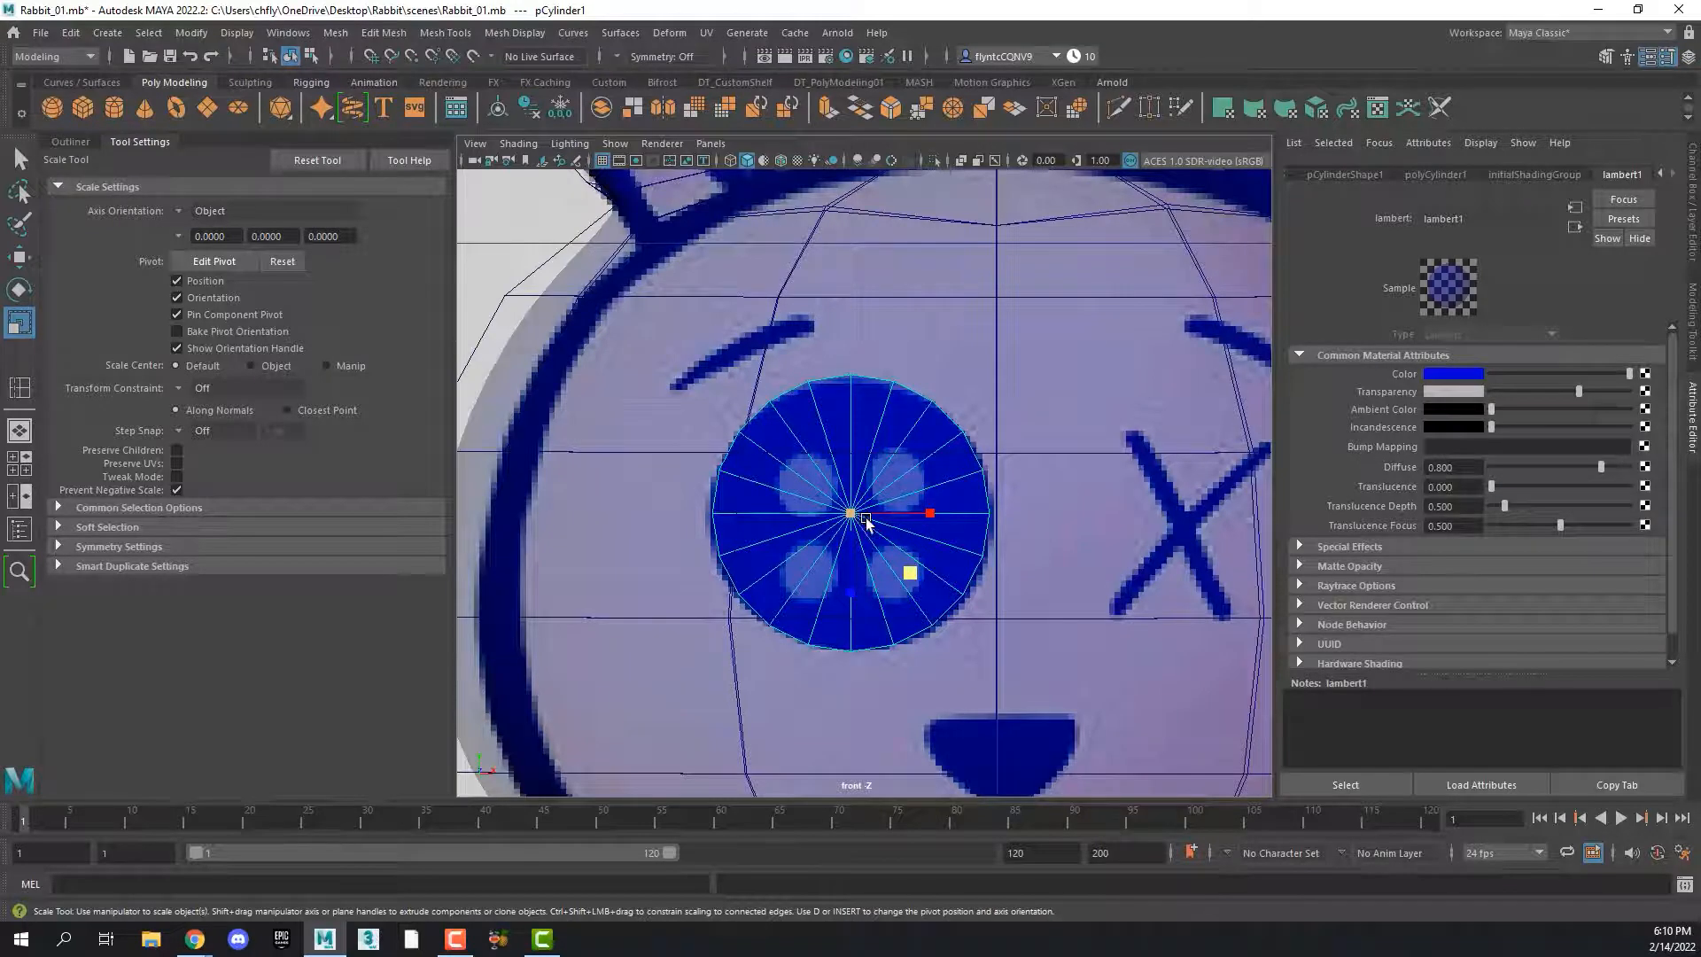
# Set the cylinder's axis subdivisions to 16 and its cap subdivisions to 3
pyautogui.click(1437, 172)
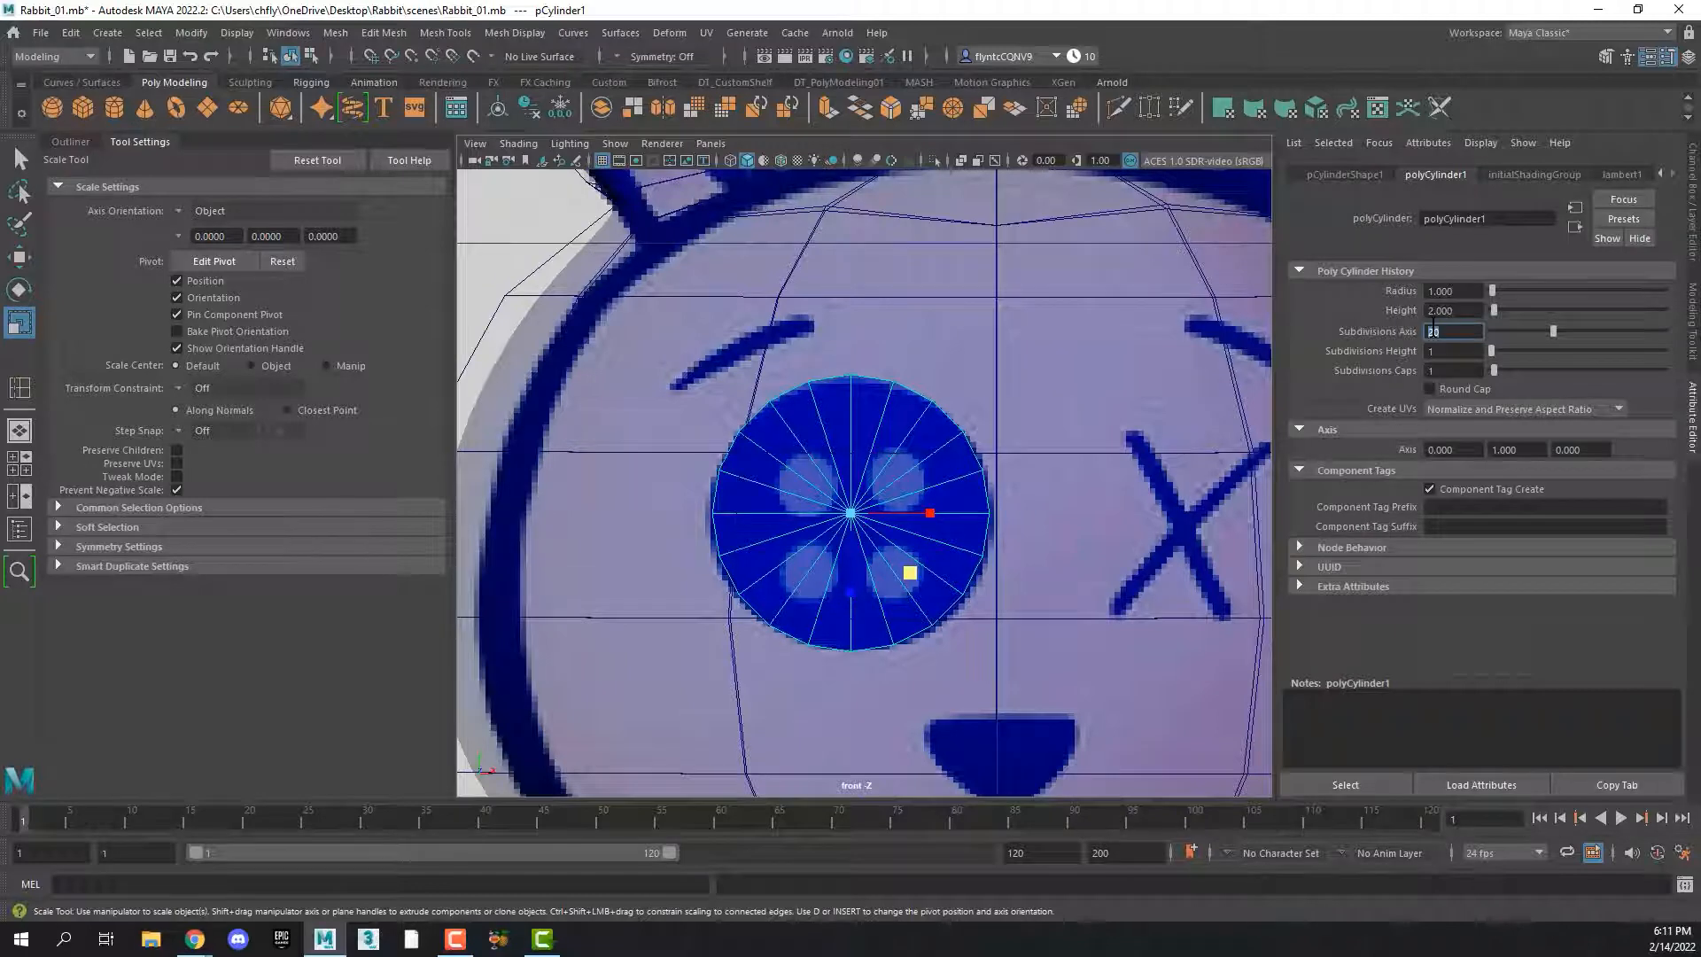
pyautogui.press('Return')
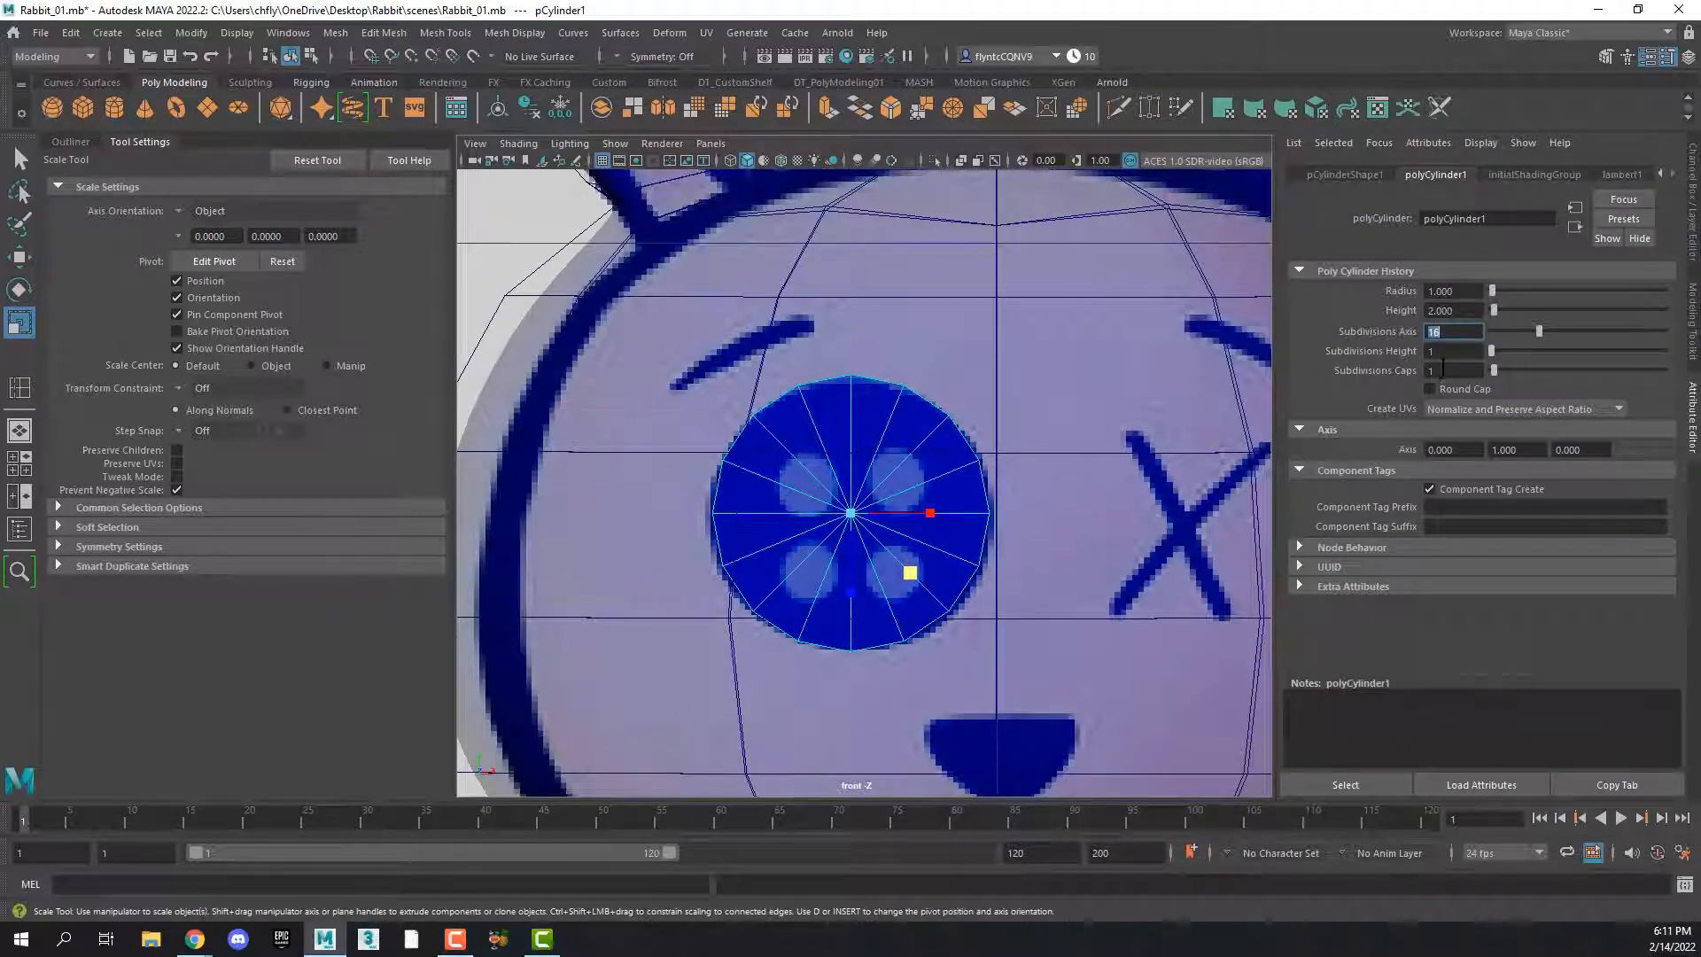
pyautogui.click(1443, 369)
pyautogui.write('3')
pyautogui.press('Return')
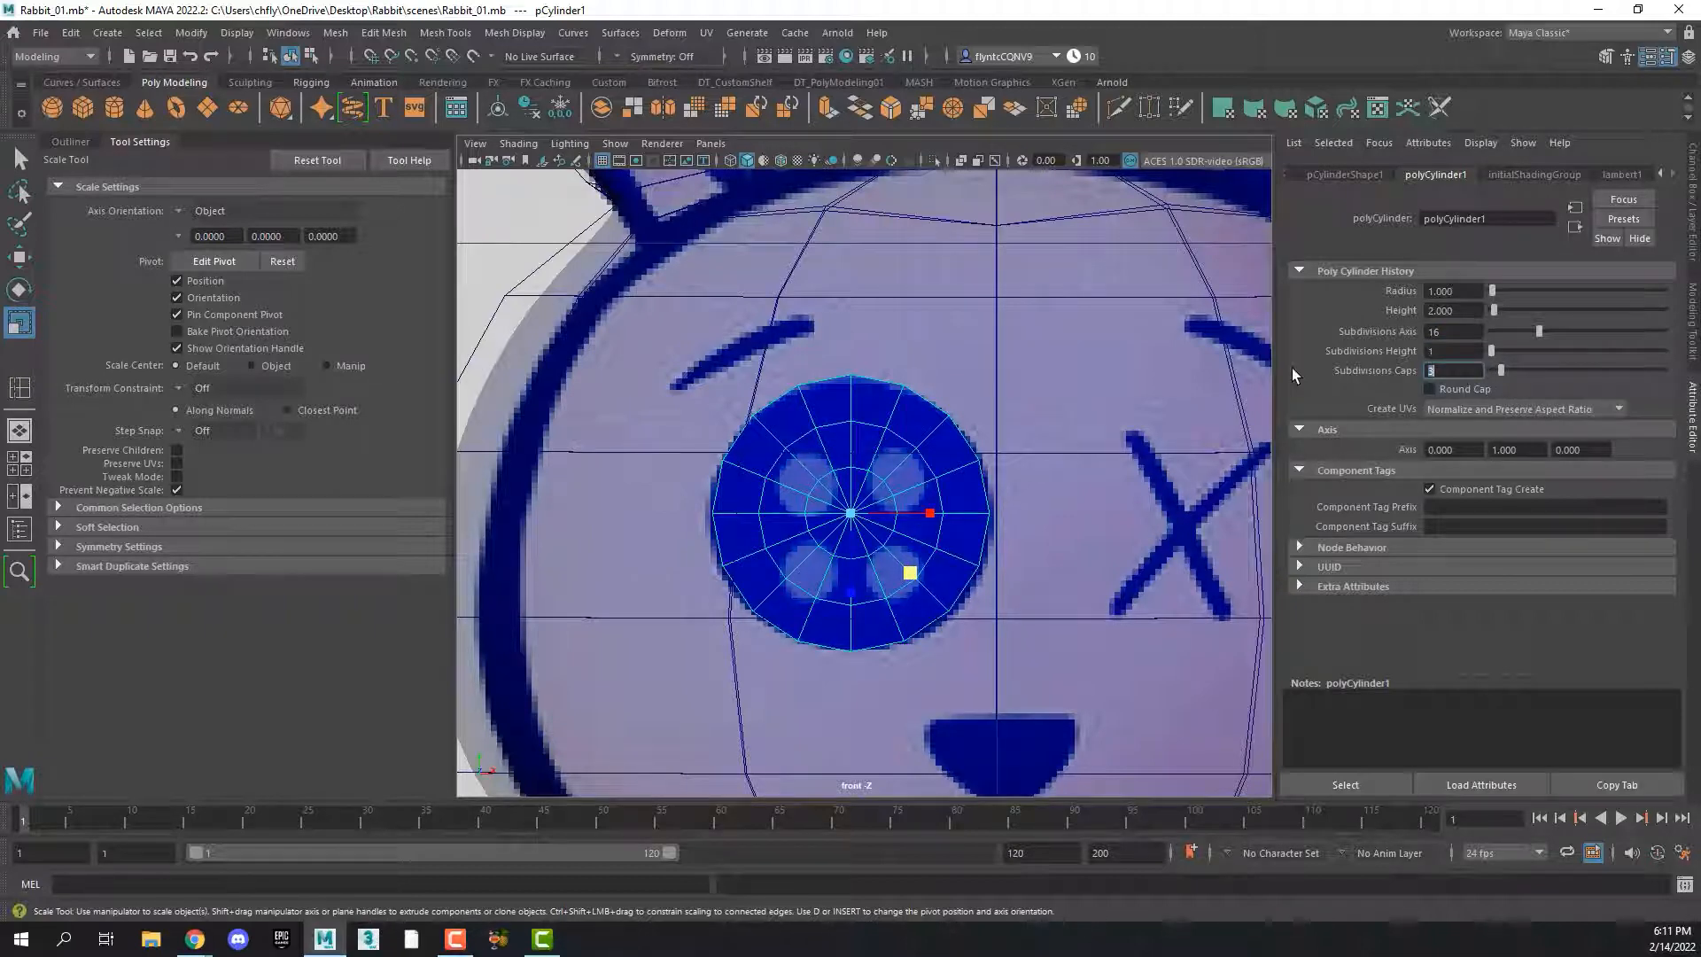
# Restore the cylinder selection and move the button forward in the perspective view until it sits in front of the rabbit's face
pyautogui.hotkey('ctrl', 'z')
pyautogui.press('space')
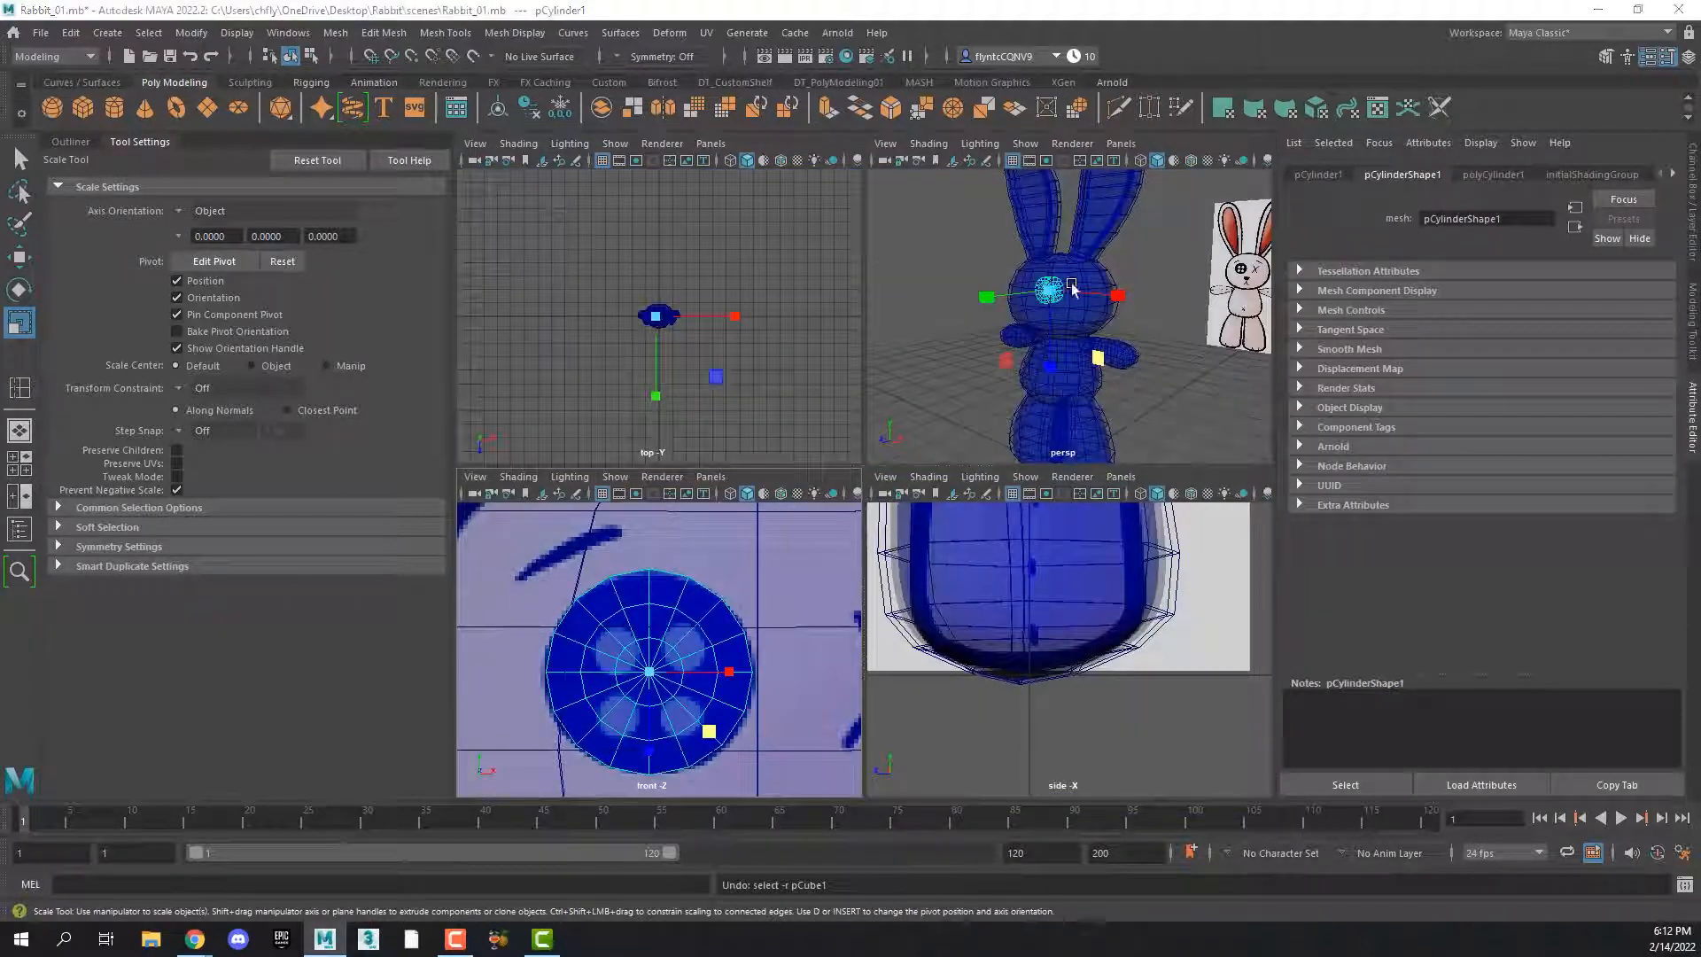
pyautogui.press('space')
pyautogui.keyDown('alt'); pyautogui.moveTo(899, 492); pyautogui.dragTo(792, 502); pyautogui.keyUp('alt')
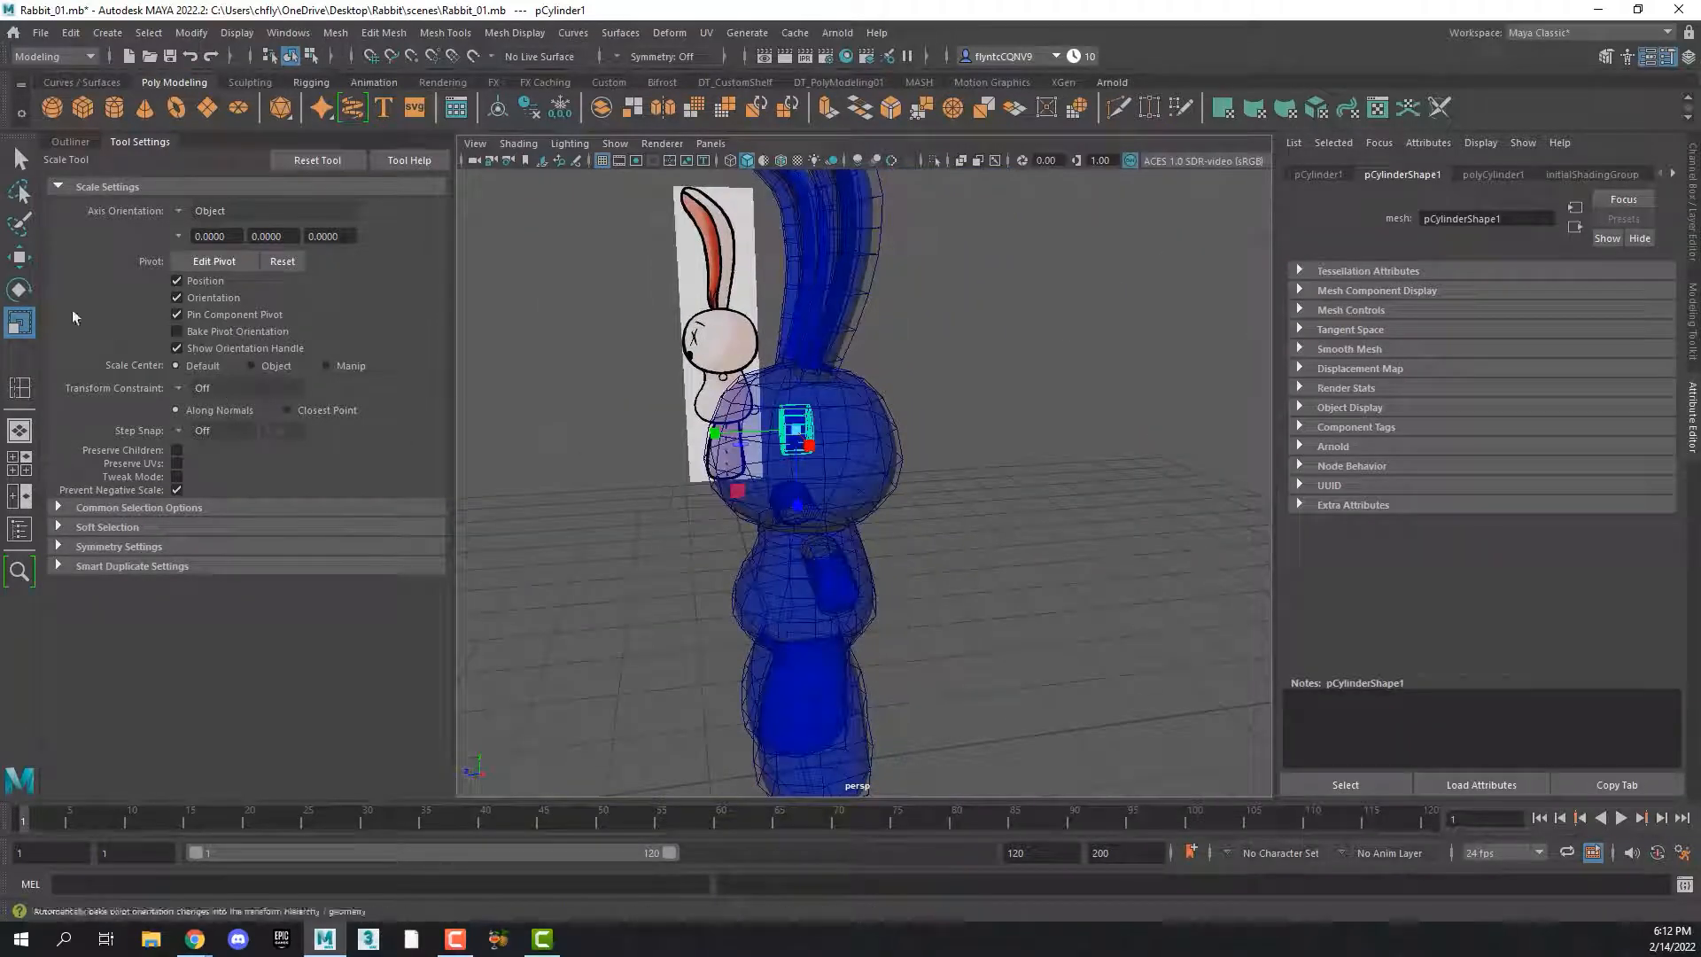
pyautogui.press('w')
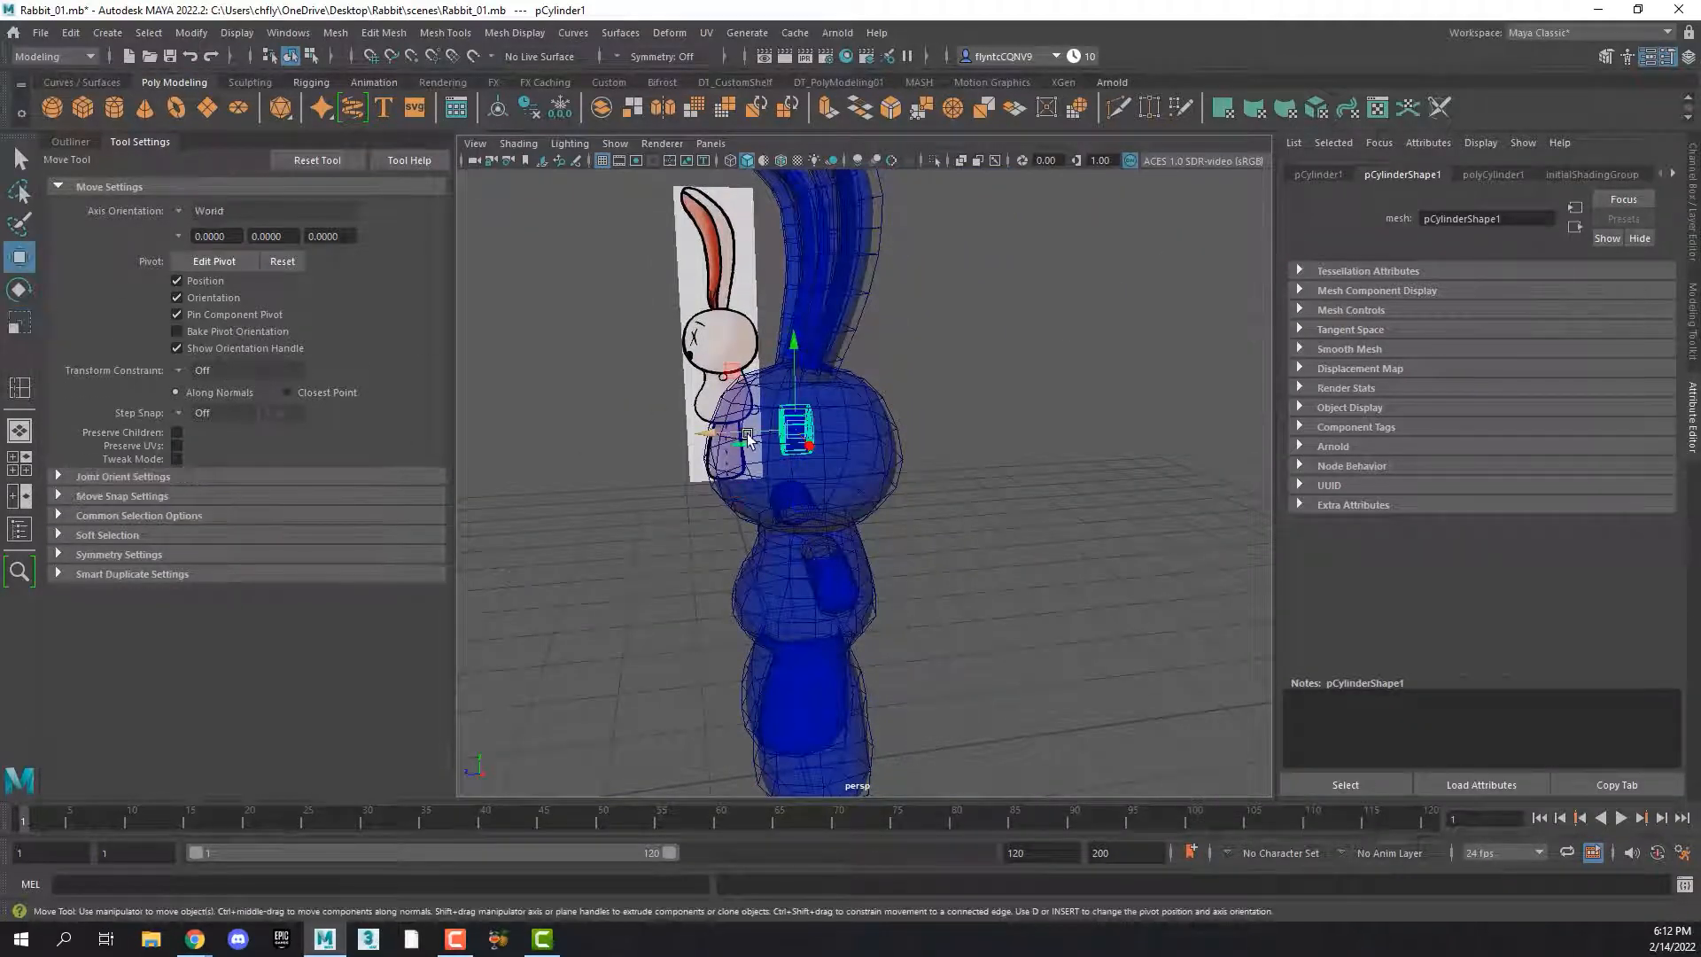
pyautogui.moveTo(712, 430); pyautogui.dragTo(625, 427)
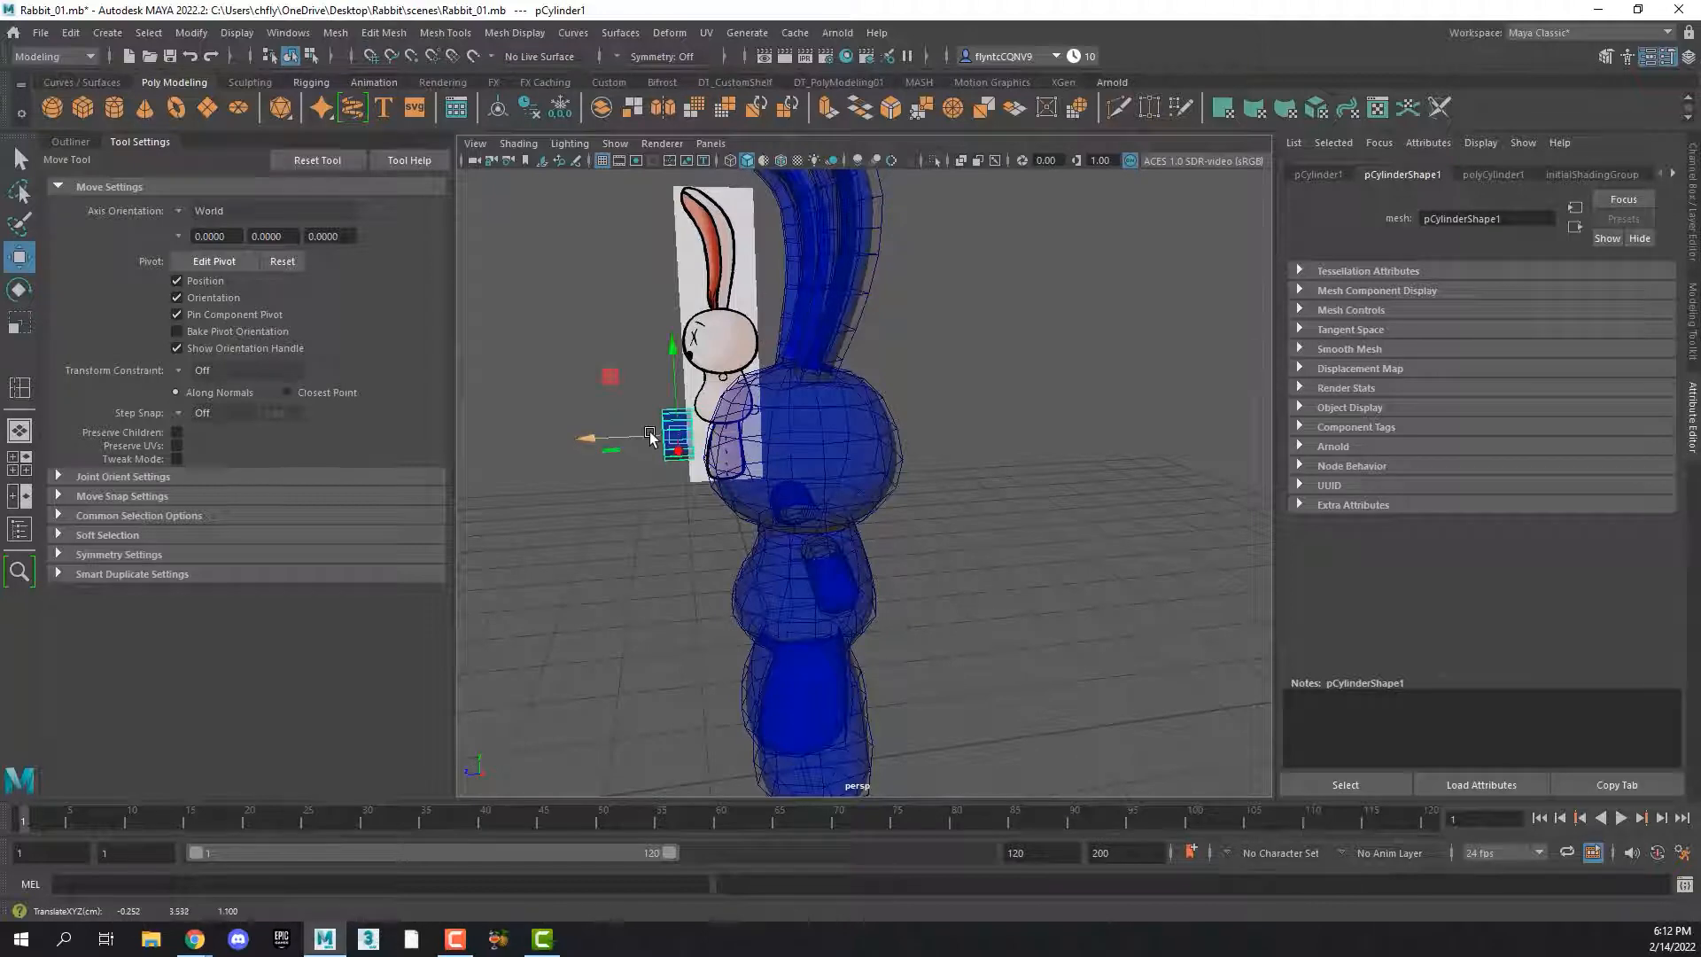
pyautogui.moveTo(625, 428)
pyautogui.keyDown('alt'); pyautogui.mouseDown(button='right')
pyautogui.moveTo(730, 455)
pyautogui.moveTo(651, 425)
pyautogui.mouseUp(button='right'); pyautogui.keyUp('alt')
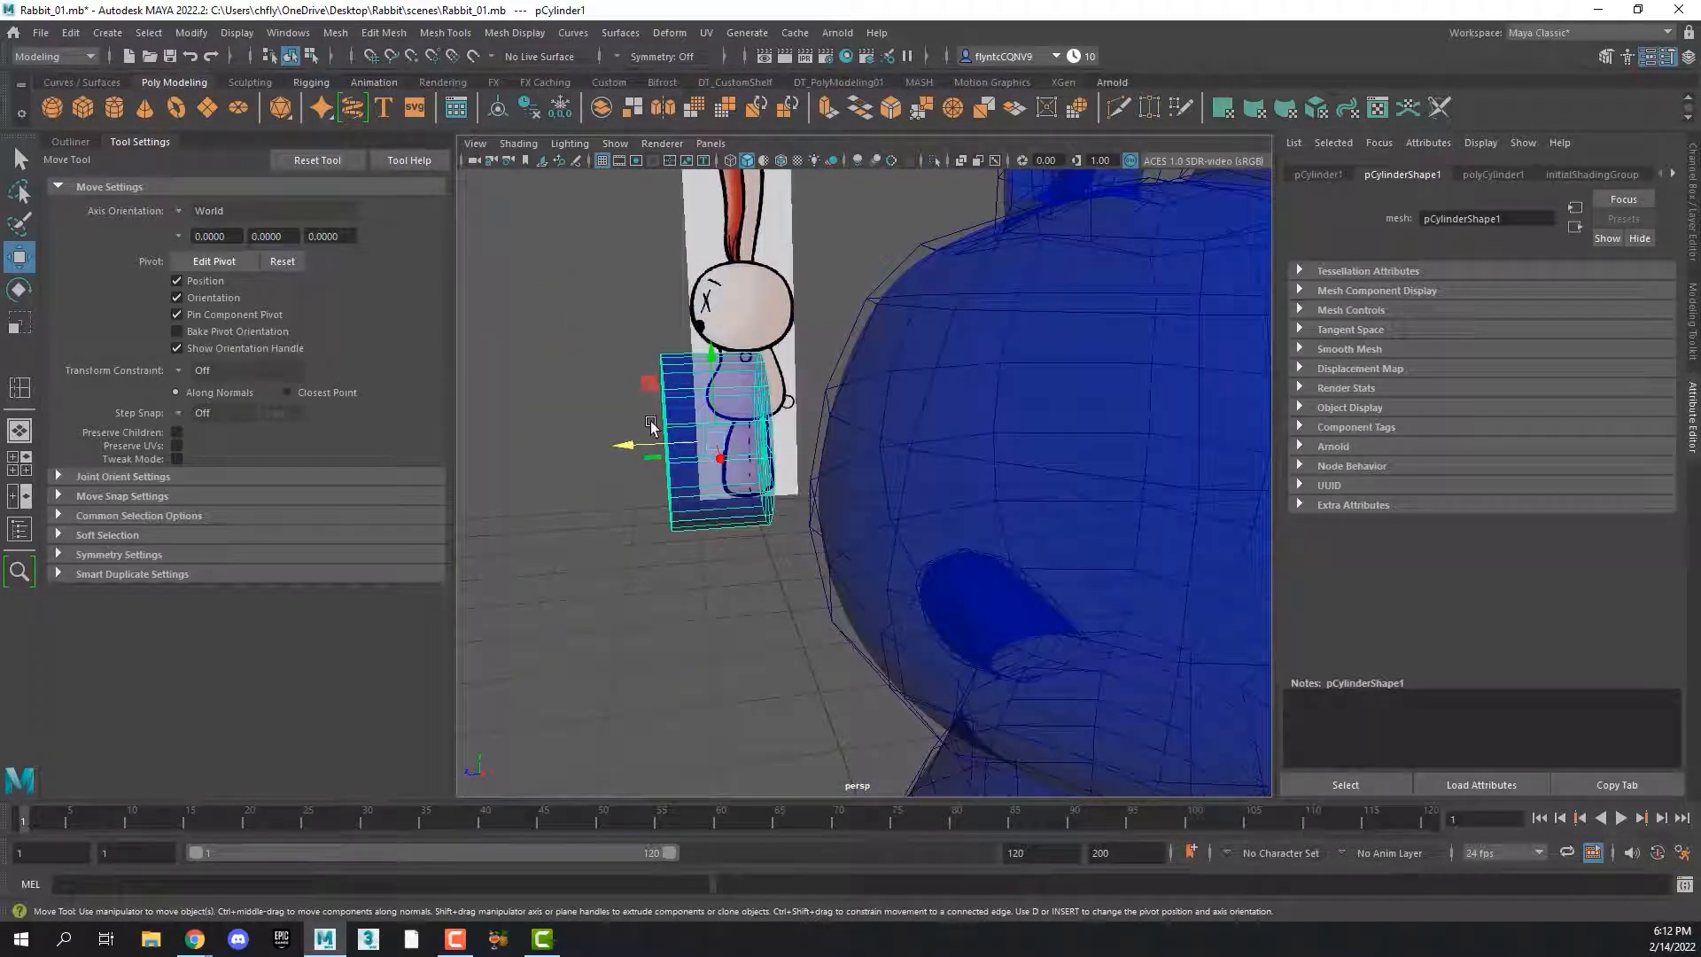
# Scale the button along its depth to make it thinner
pyautogui.click(19, 323)
pyautogui.moveTo(635, 450); pyautogui.dragTo(901, 422)
pyautogui.scroll(-5, 901, 423)
pyautogui.scroll(7, 901, 435)
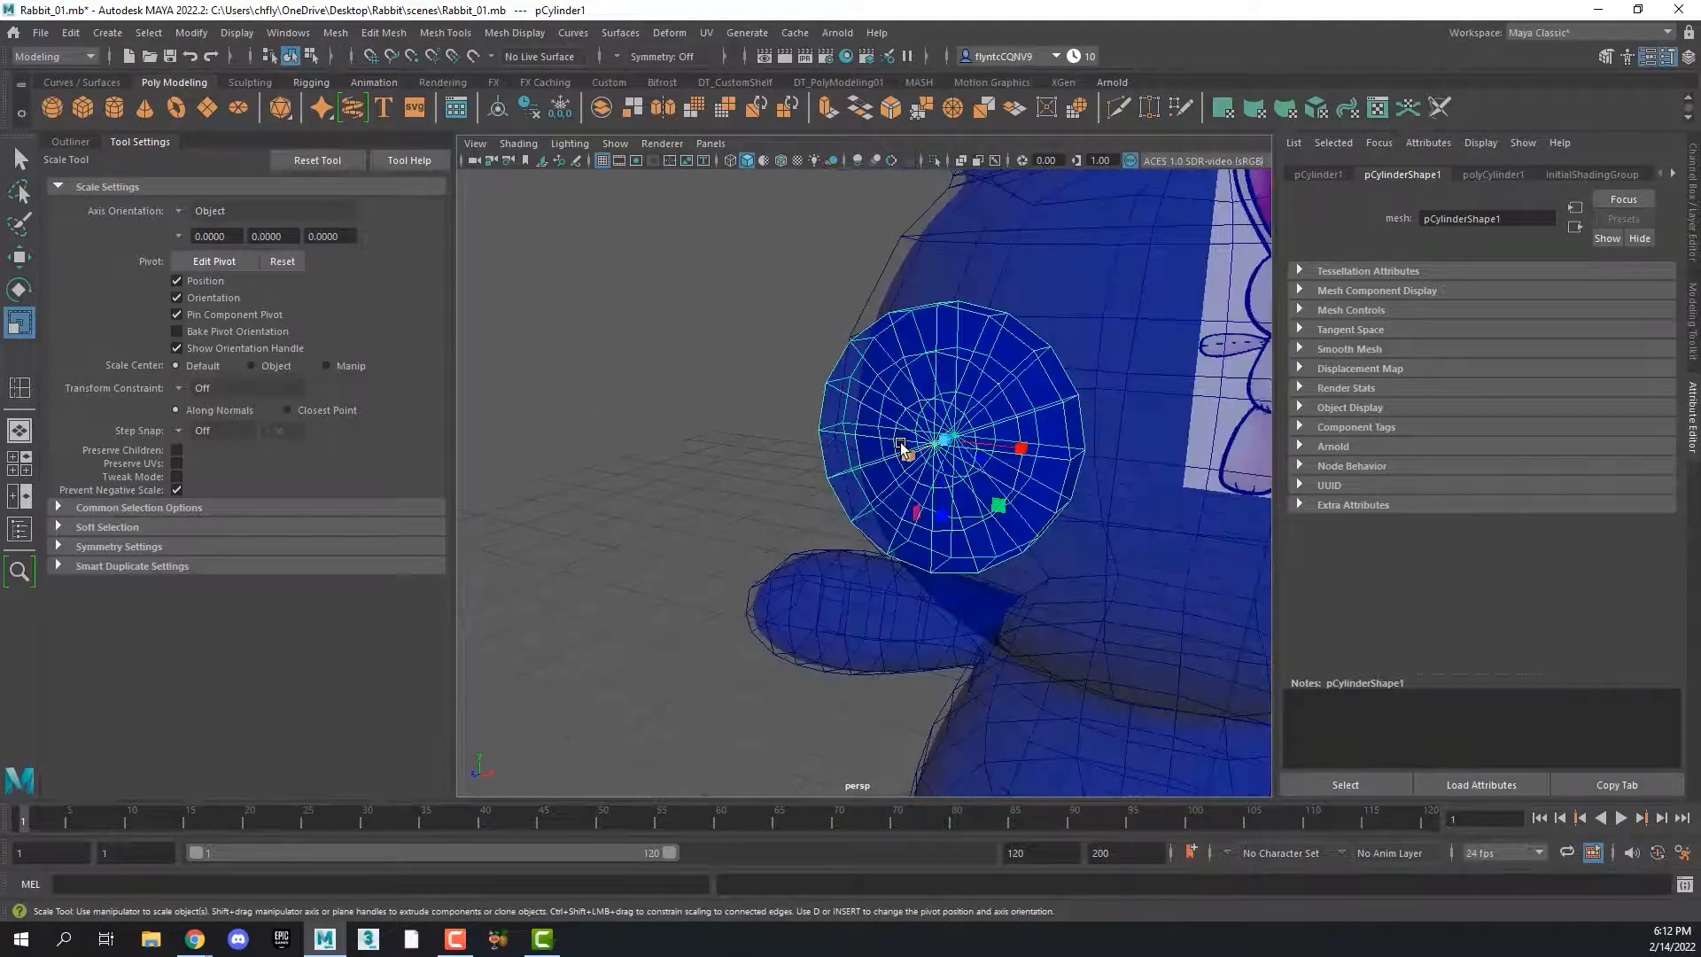
# Select the innermost edge loops on both the front and back caps of the button
pyautogui.scroll(4, 901, 445)
pyautogui.keyDown('alt'); pyautogui.moveTo(947, 444); pyautogui.dragTo(776, 439, button='middle'); pyautogui.keyUp('alt')
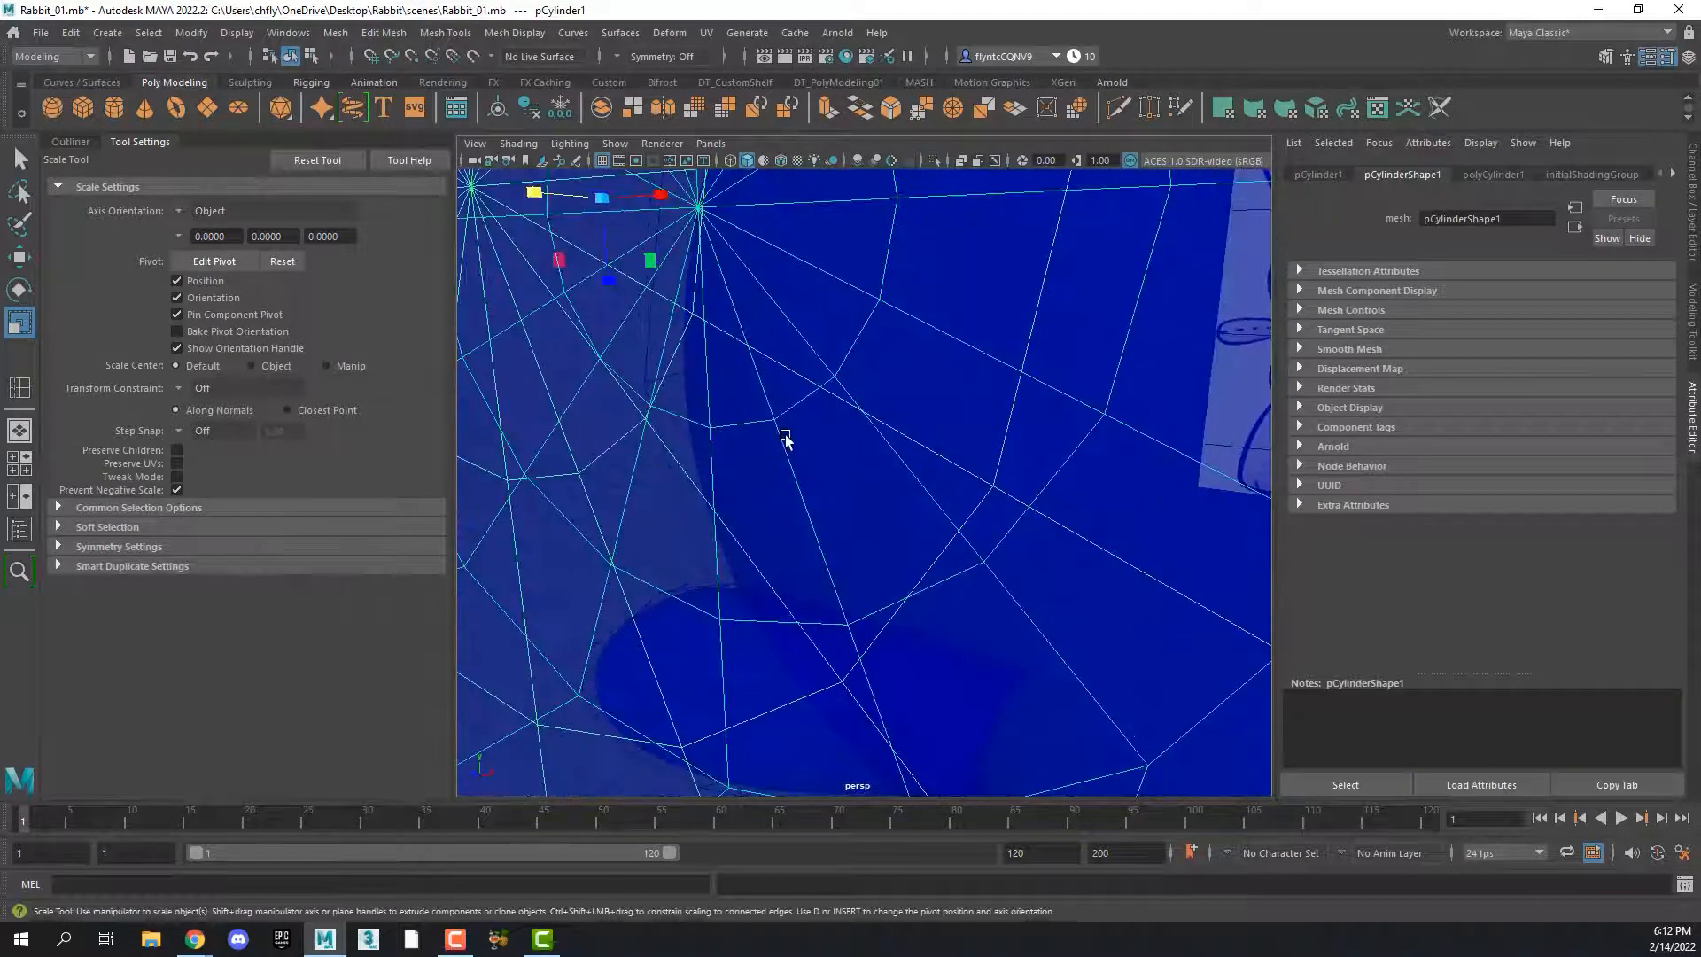
pyautogui.moveTo(785, 439); pyautogui.dragTo(779, 379, button='right')
pyautogui.keyDown('alt'); pyautogui.moveTo(780, 379); pyautogui.dragTo(832, 598); pyautogui.keyUp('alt')
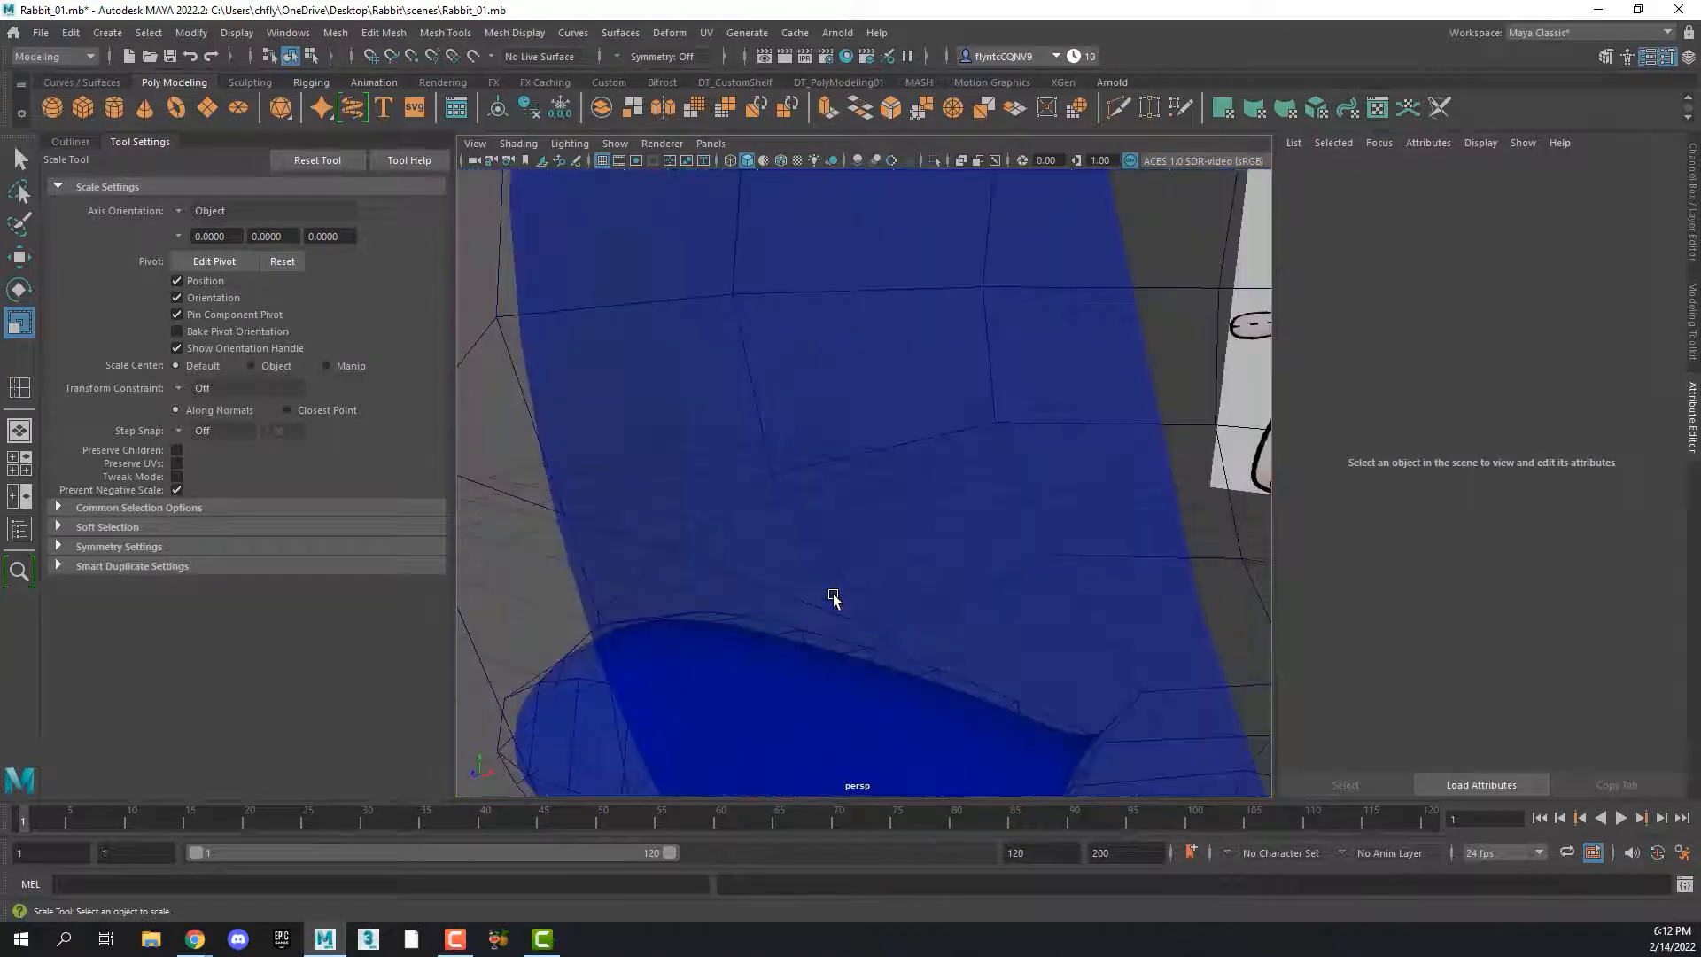
pyautogui.scroll(-3, 833, 598)
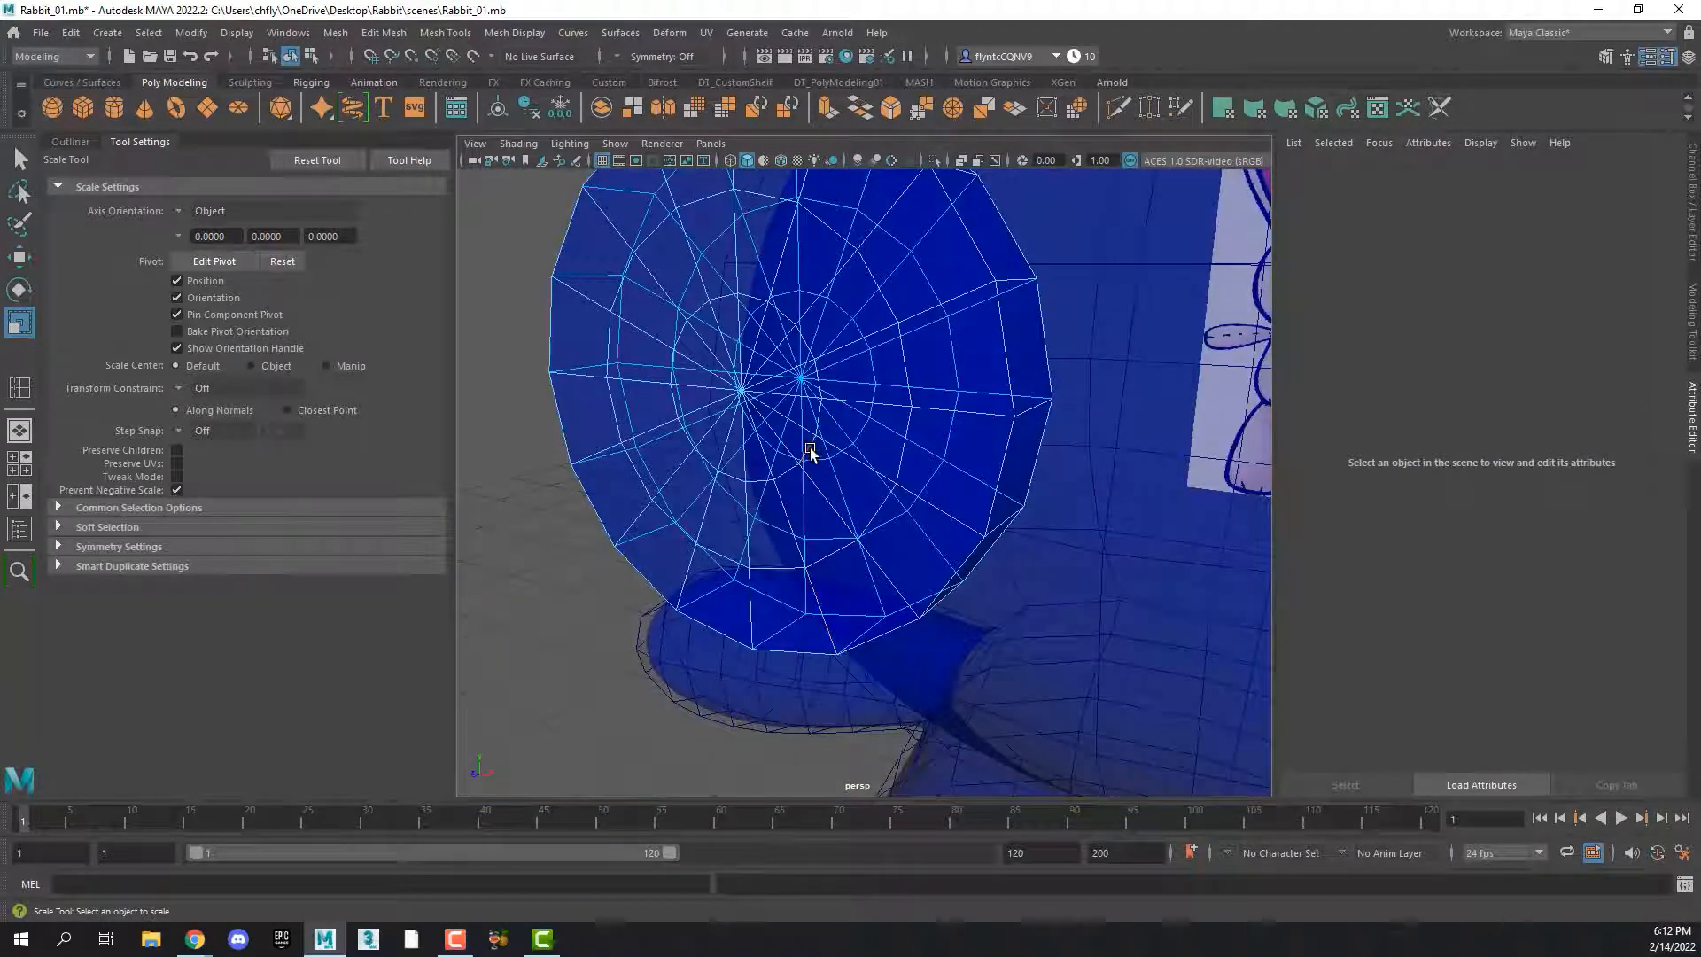
pyautogui.doubleClick(810, 448)
pyautogui.keyDown('alt'); pyautogui.moveTo(1045, 468); pyautogui.dragTo(627, 403); pyautogui.keyUp('alt')
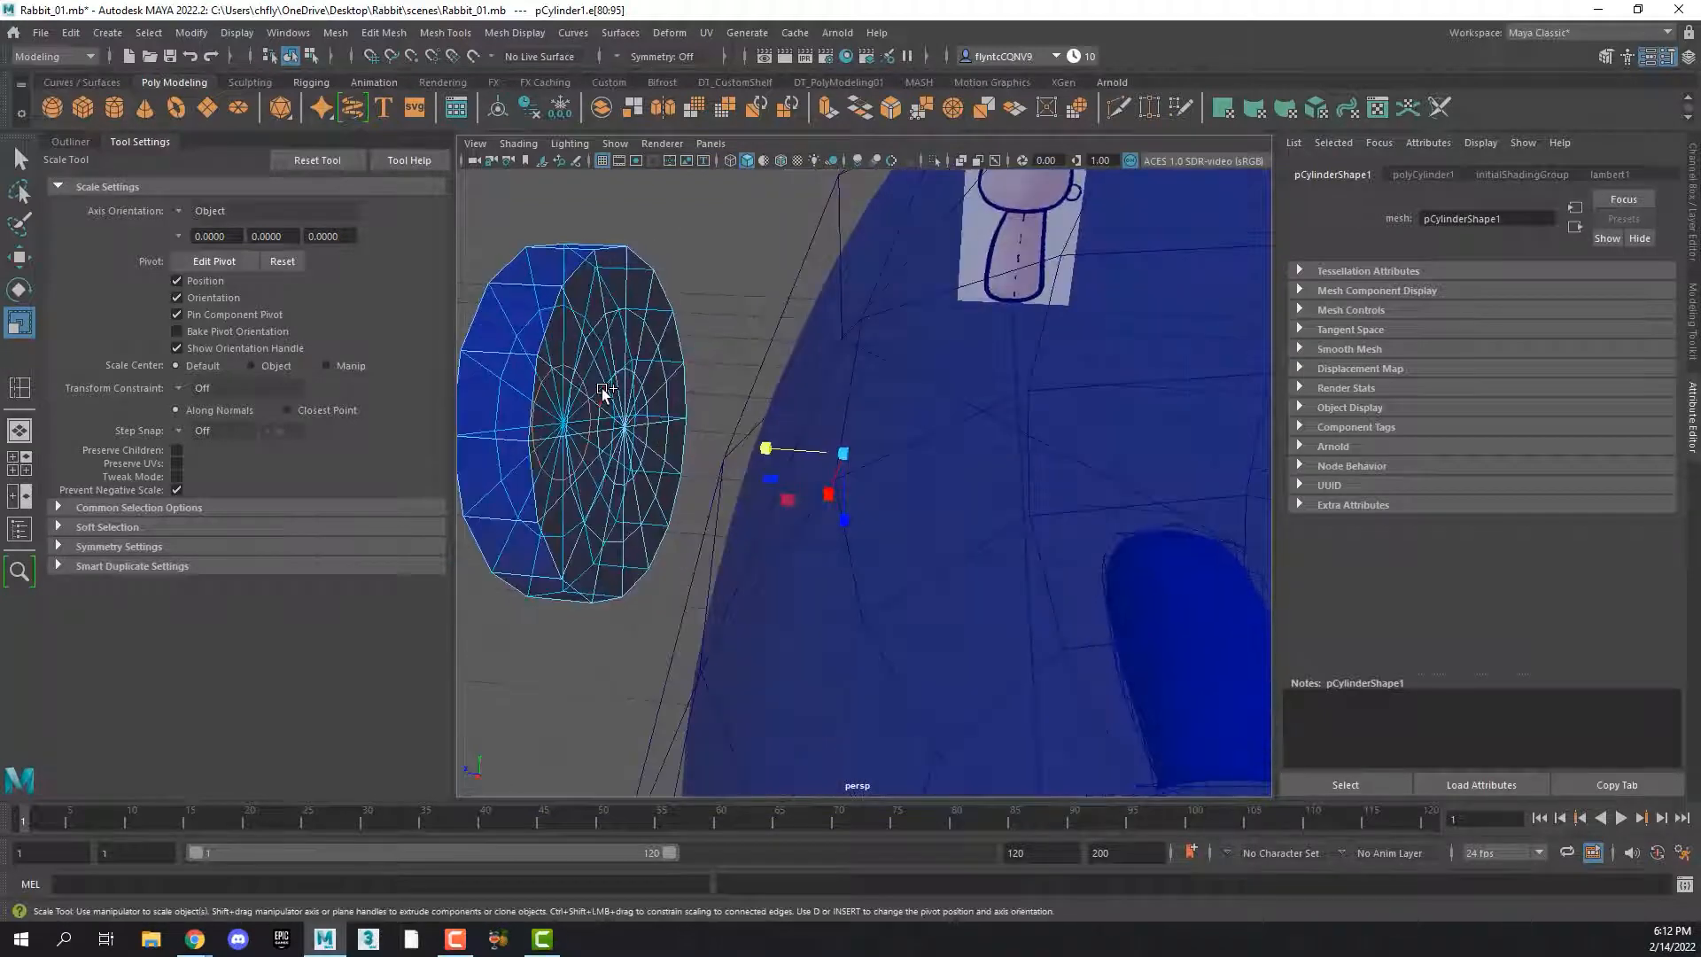
pyautogui.keyDown('shift'); pyautogui.doubleClick(603, 389); pyautogui.keyUp('shift')
pyautogui.keyDown('alt'); pyautogui.moveTo(615, 468); pyautogui.dragTo(1358, 462); pyautogui.keyUp('alt')
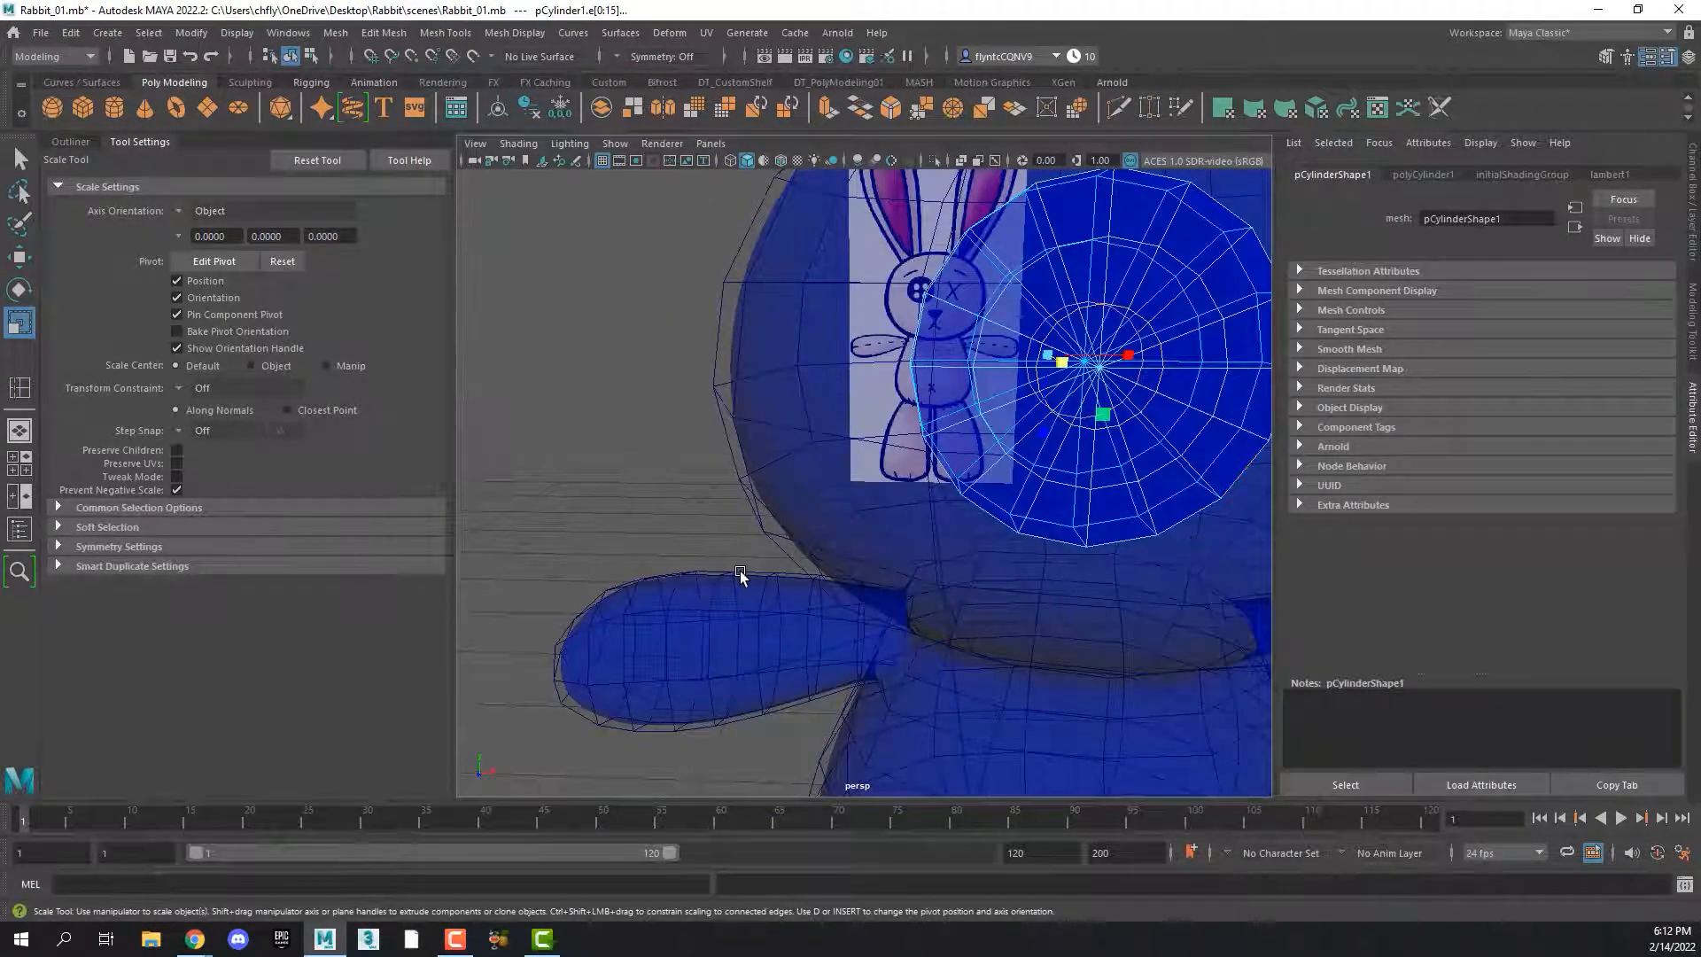
# In the front view, align the selected loops' pivot with the button's center and scale the loops outward across the reference buttonholes
pyautogui.press('space')
pyautogui.press('space')
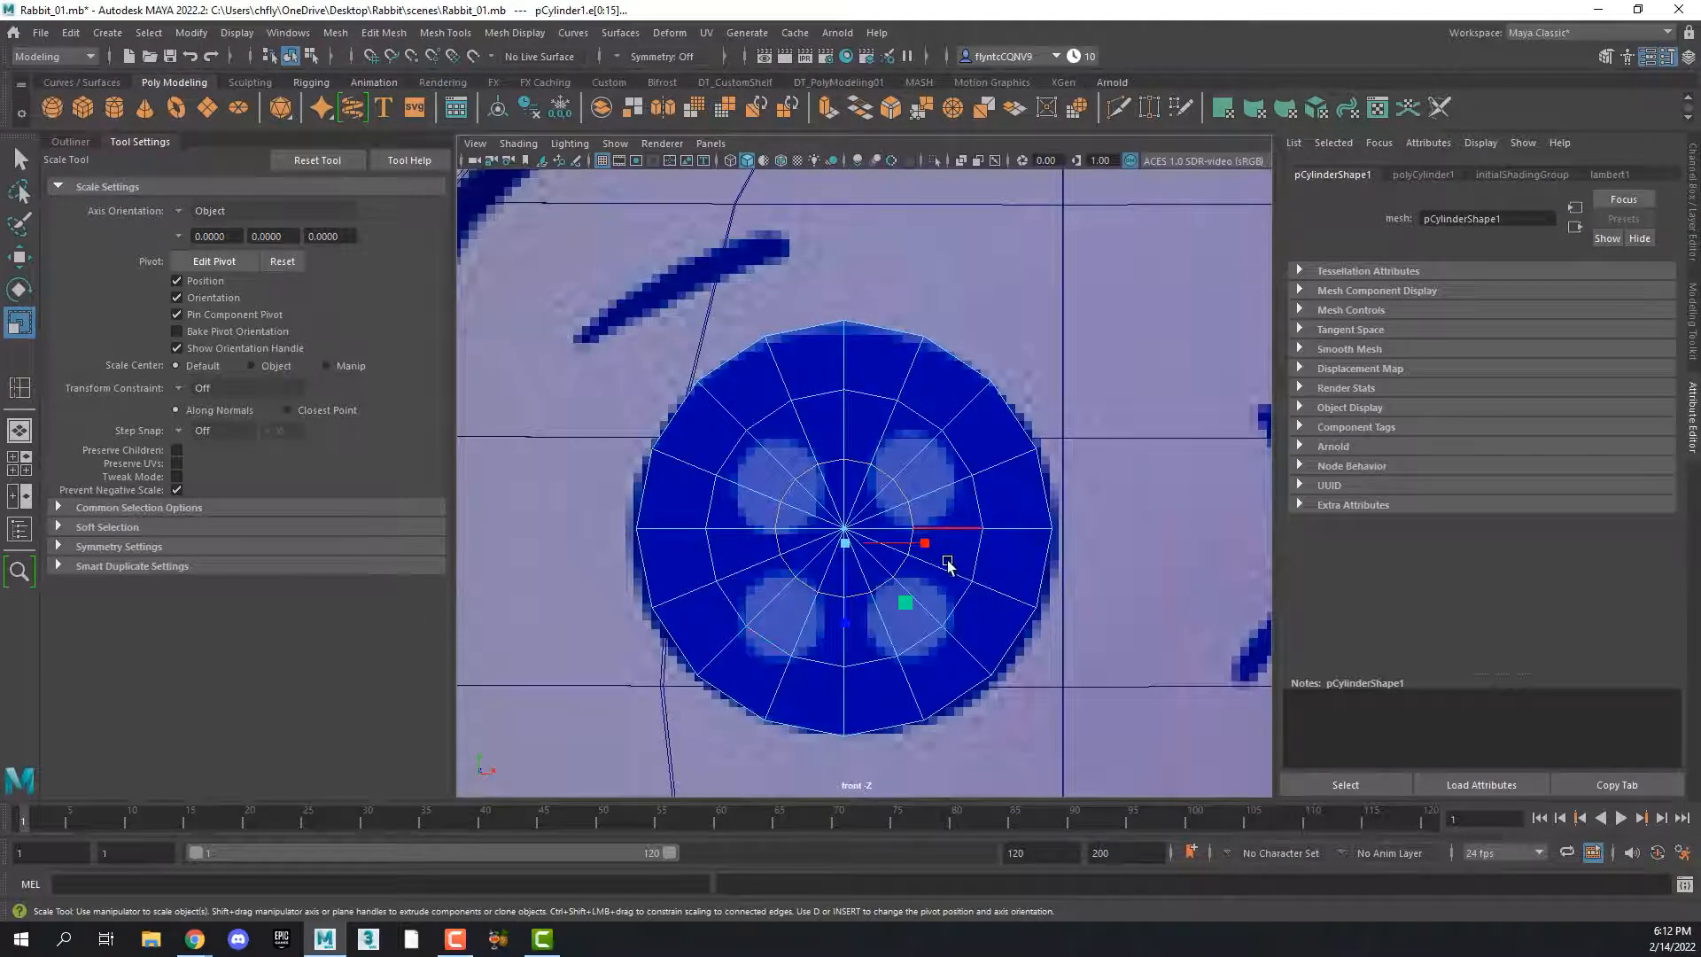
pyautogui.scroll(-10, 948, 565)
pyautogui.scroll(5, 948, 565)
pyautogui.scroll(10, 948, 565)
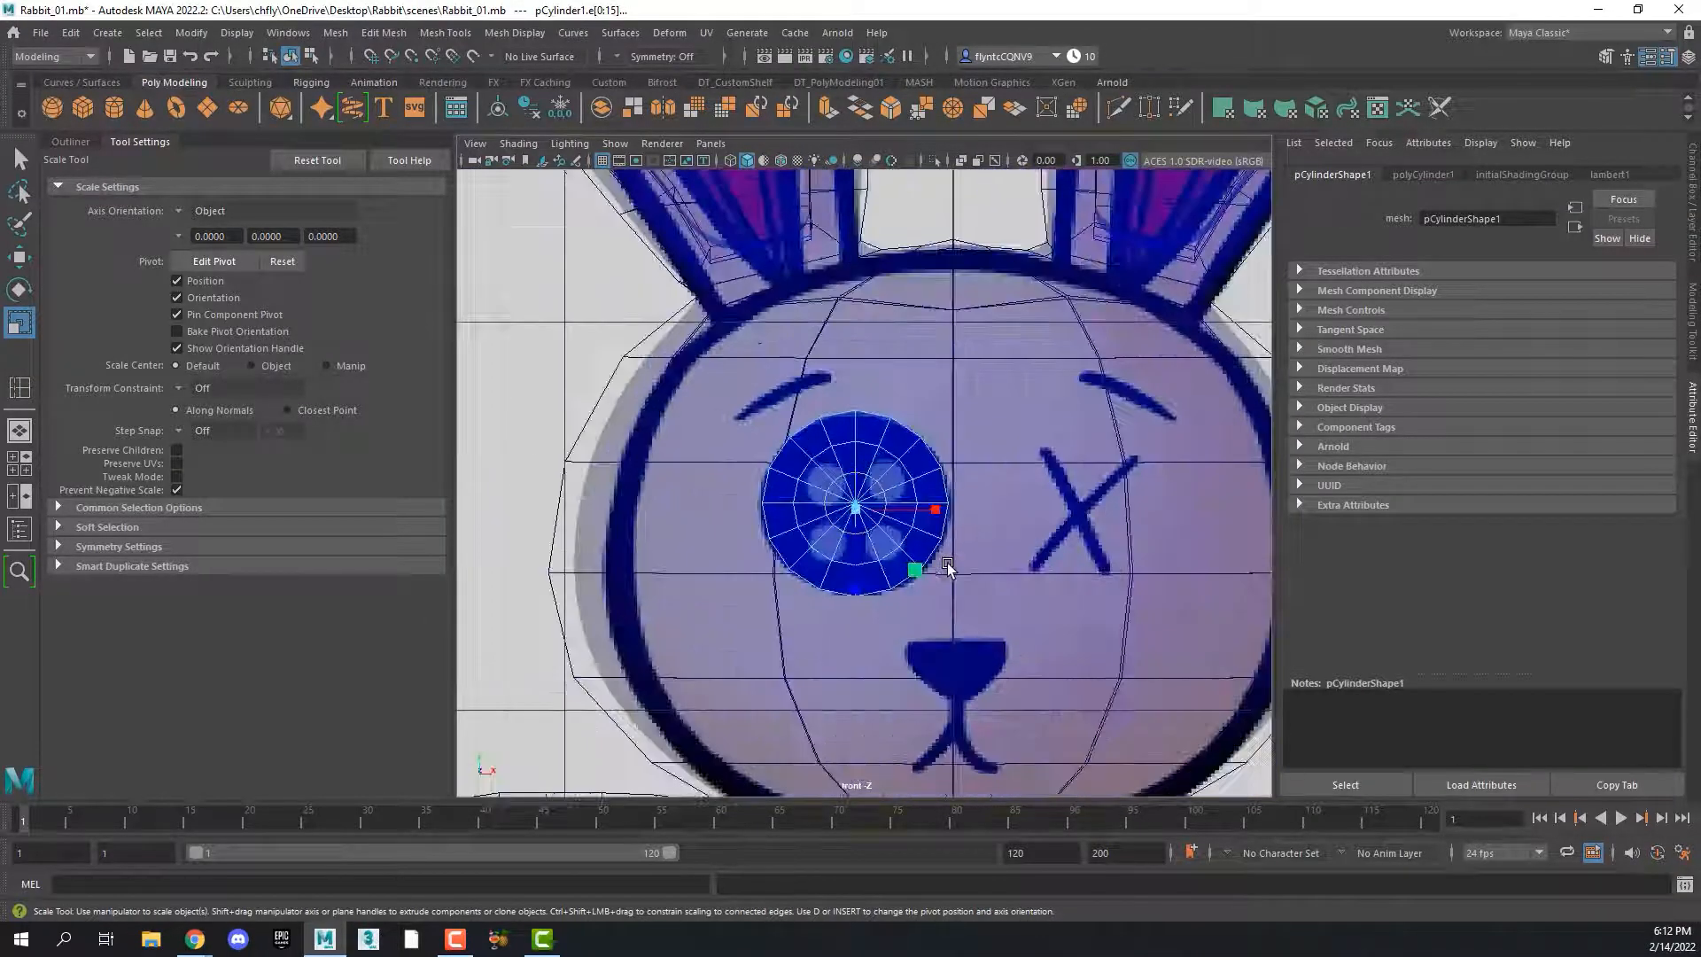
pyautogui.scroll(5, 948, 565)
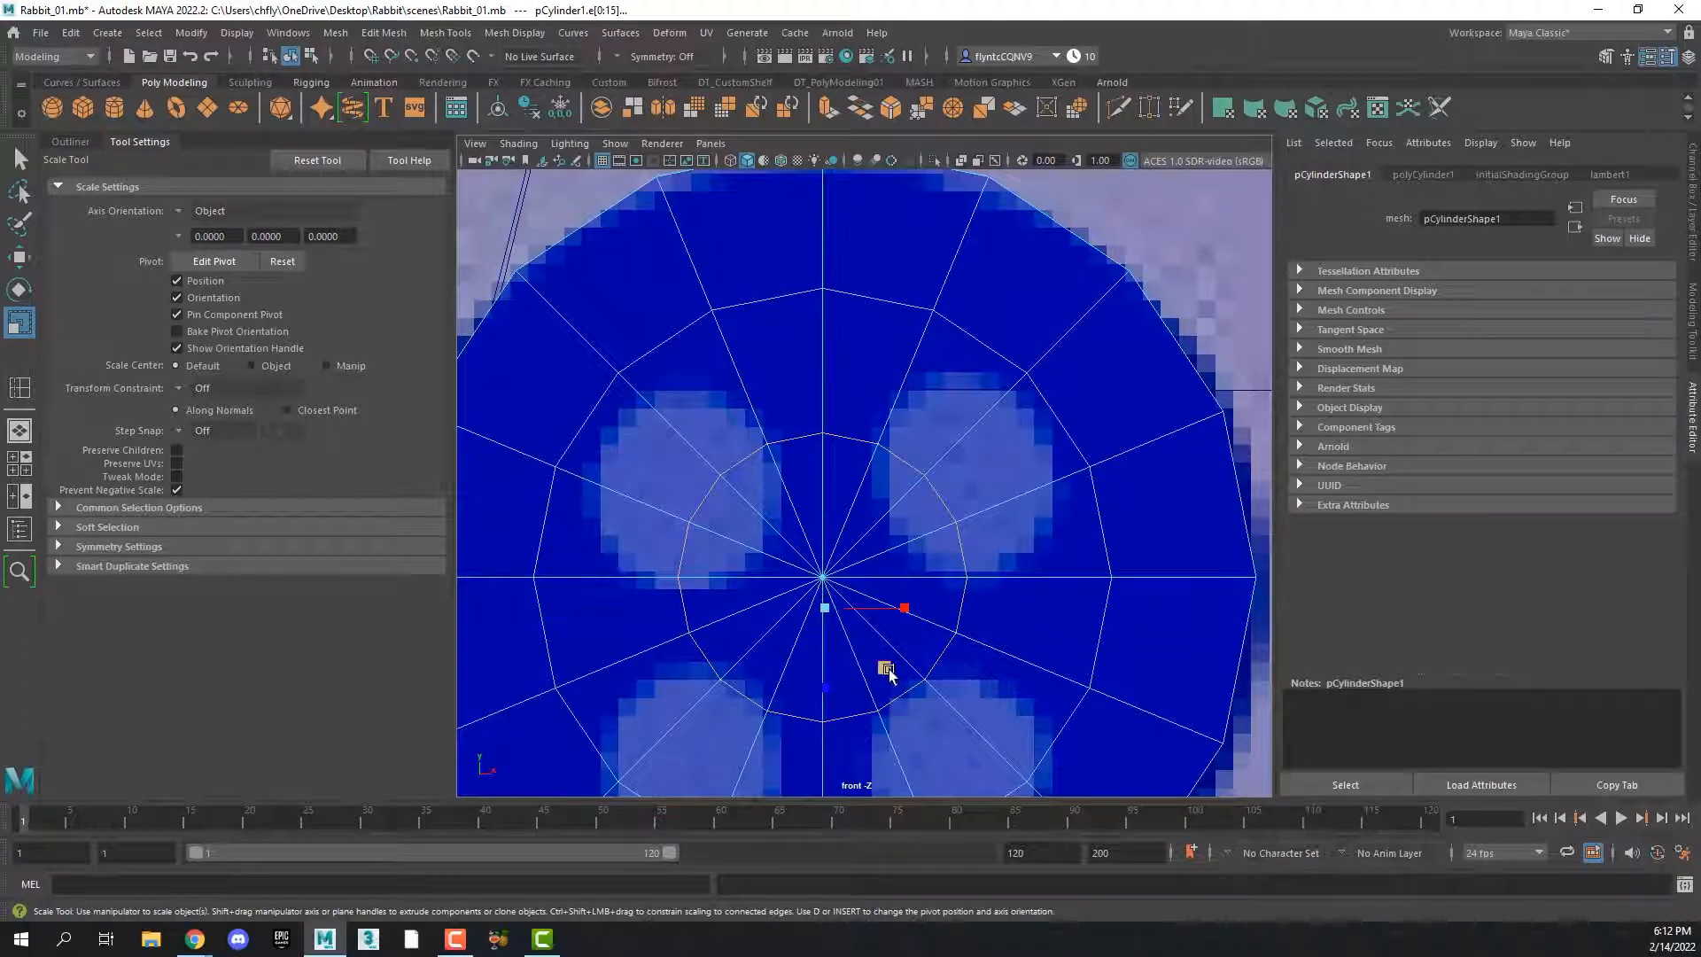
pyautogui.moveTo(885, 668)
pyautogui.mouseDown()
pyautogui.moveTo(915, 695)
pyautogui.moveTo(904, 680)
pyautogui.mouseUp()
pyautogui.hotkey('ctrl', 'z')
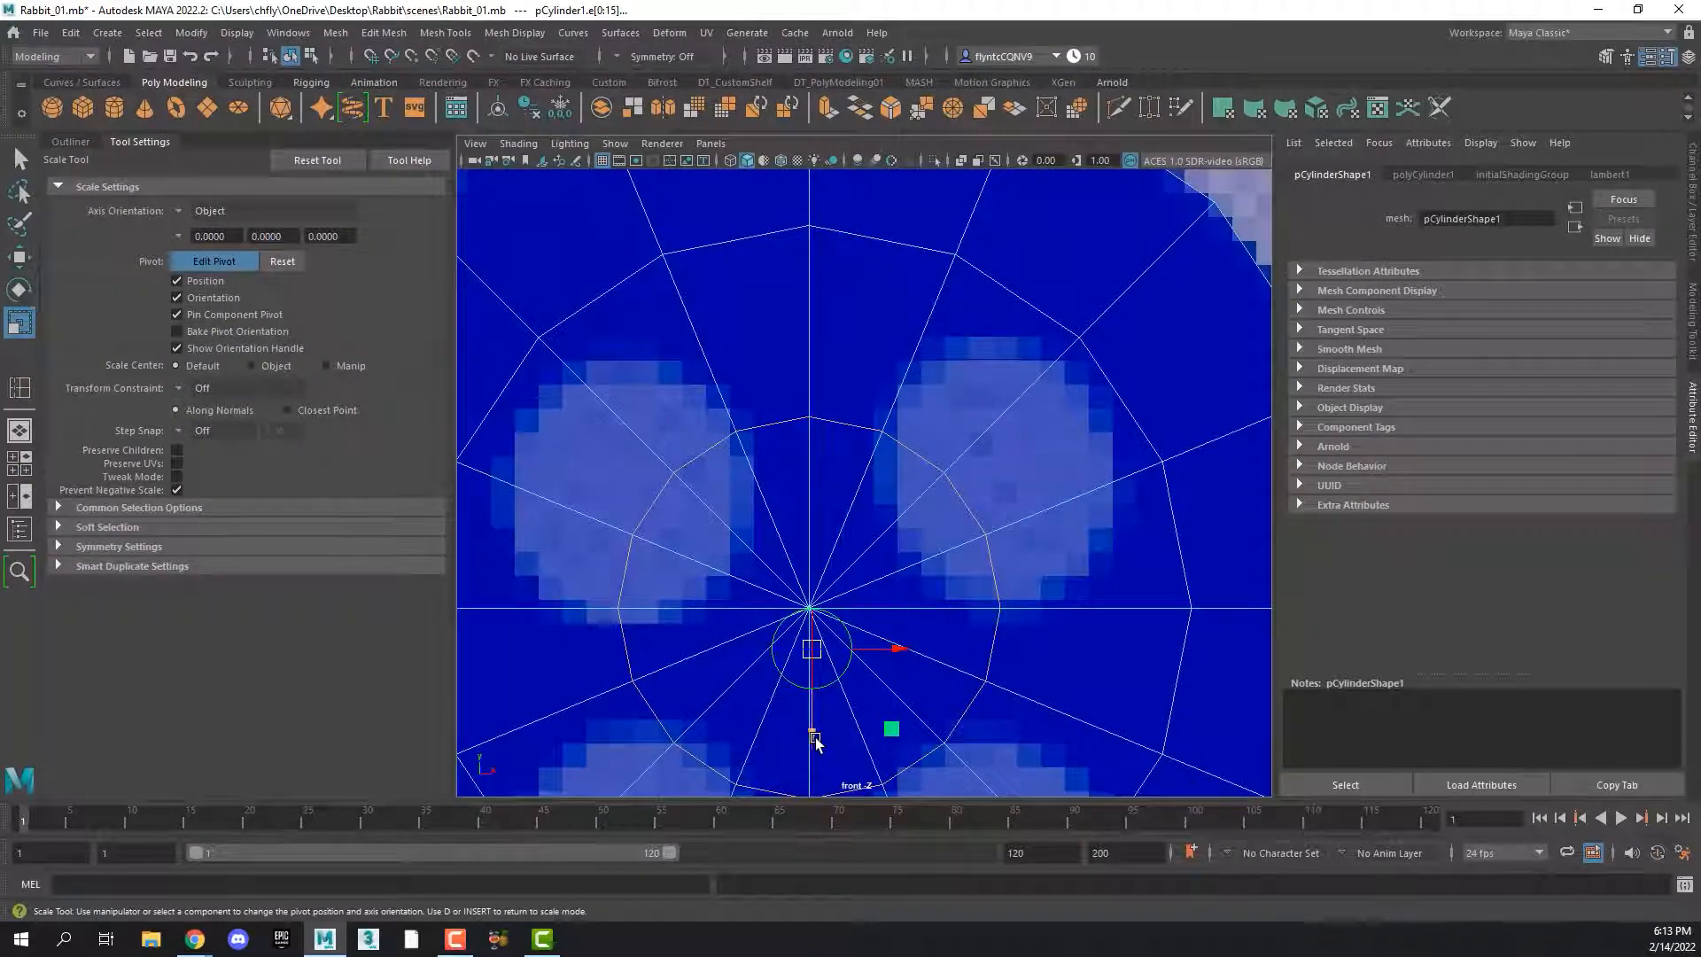
pyautogui.moveTo(812, 729); pyautogui.dragTo(816, 700)
pyautogui.press('d')
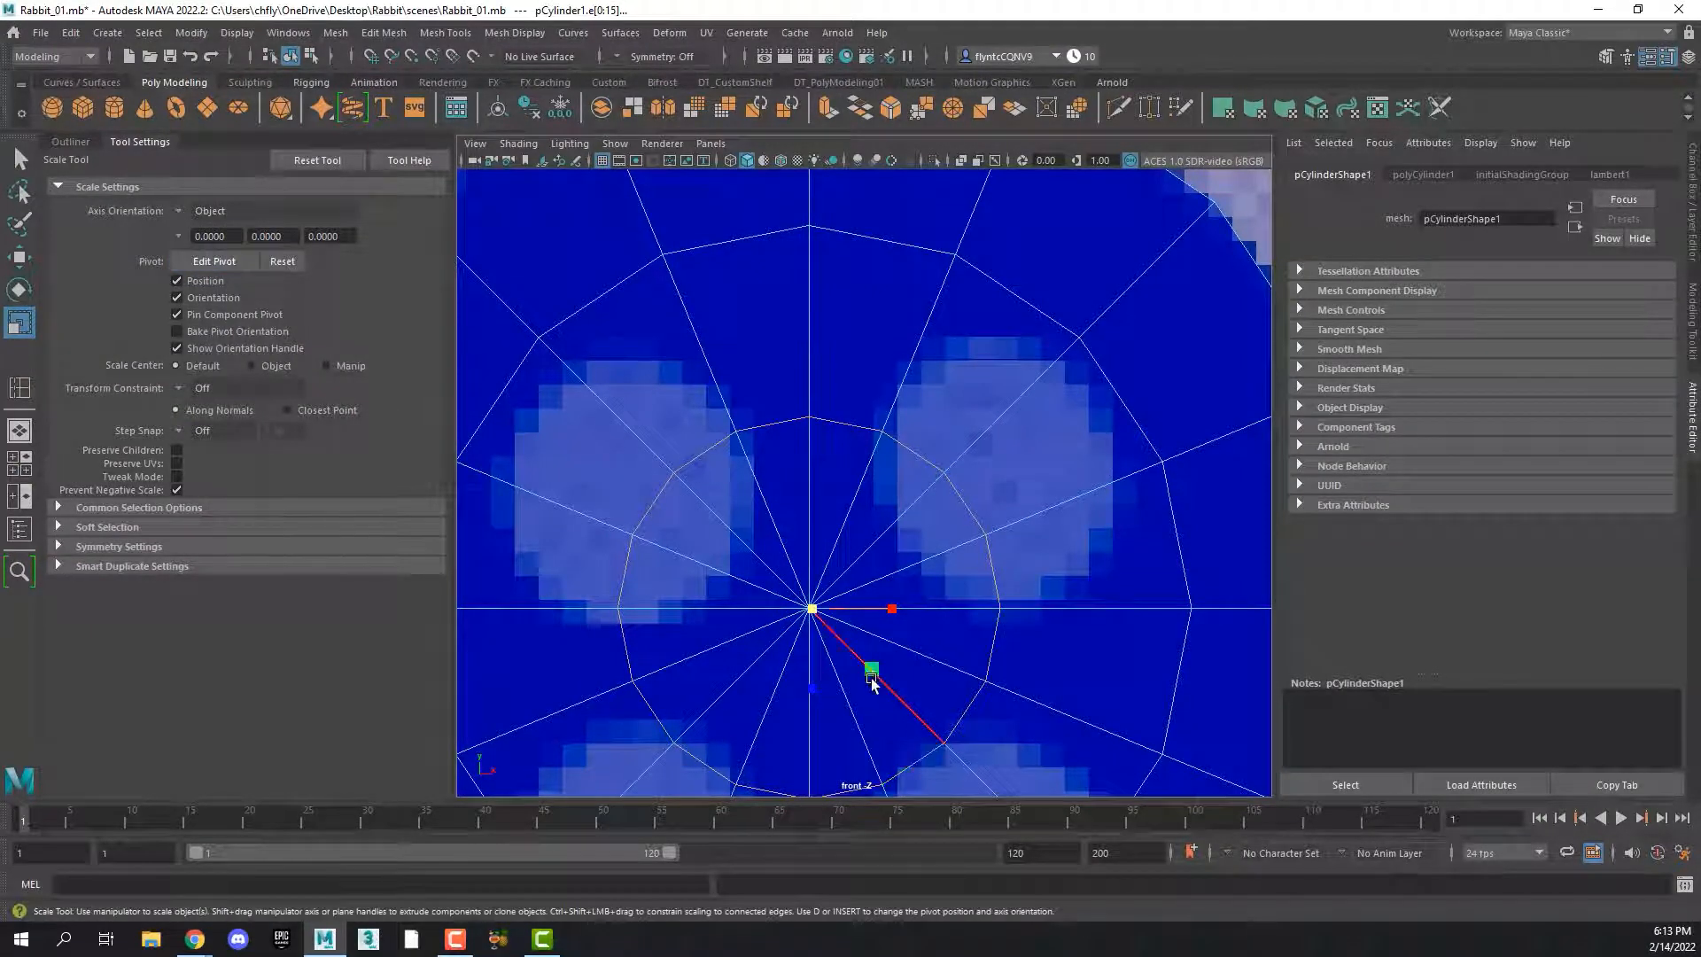
pyautogui.moveTo(873, 669); pyautogui.dragTo(886, 672)
pyautogui.scroll(1, 896, 671)
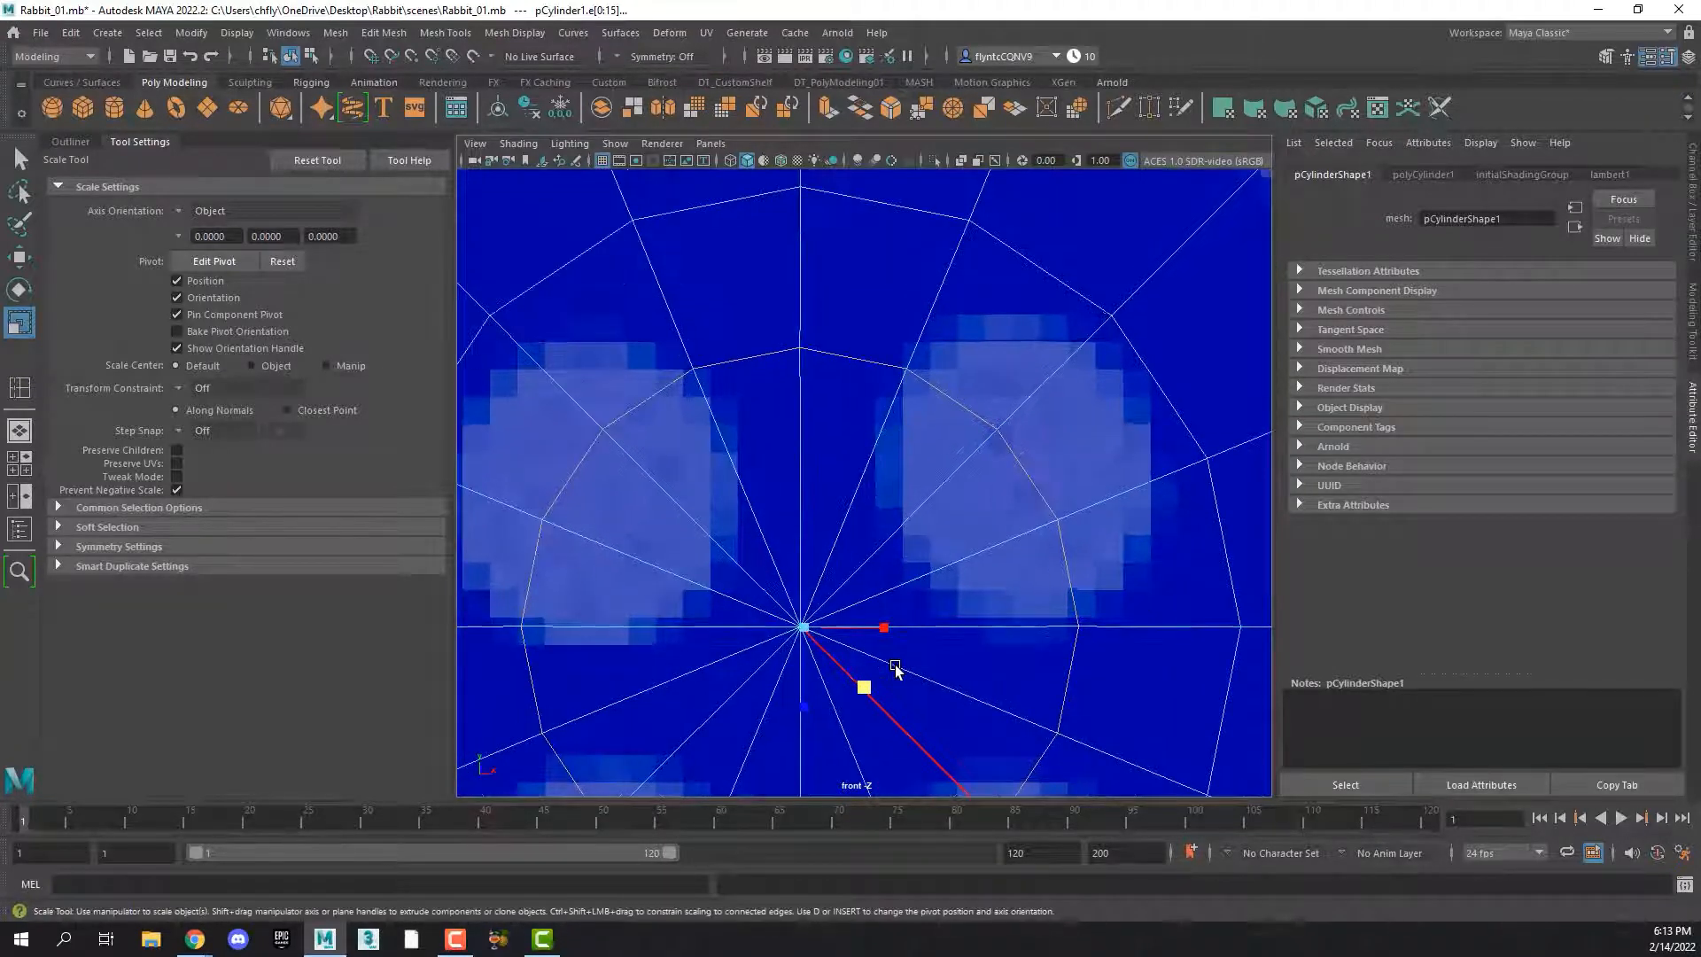
# Select the middle edge loops on both caps of the button and scale them slightly outward in the front view
pyautogui.press('a')
pyautogui.scroll(6, 850, 514)
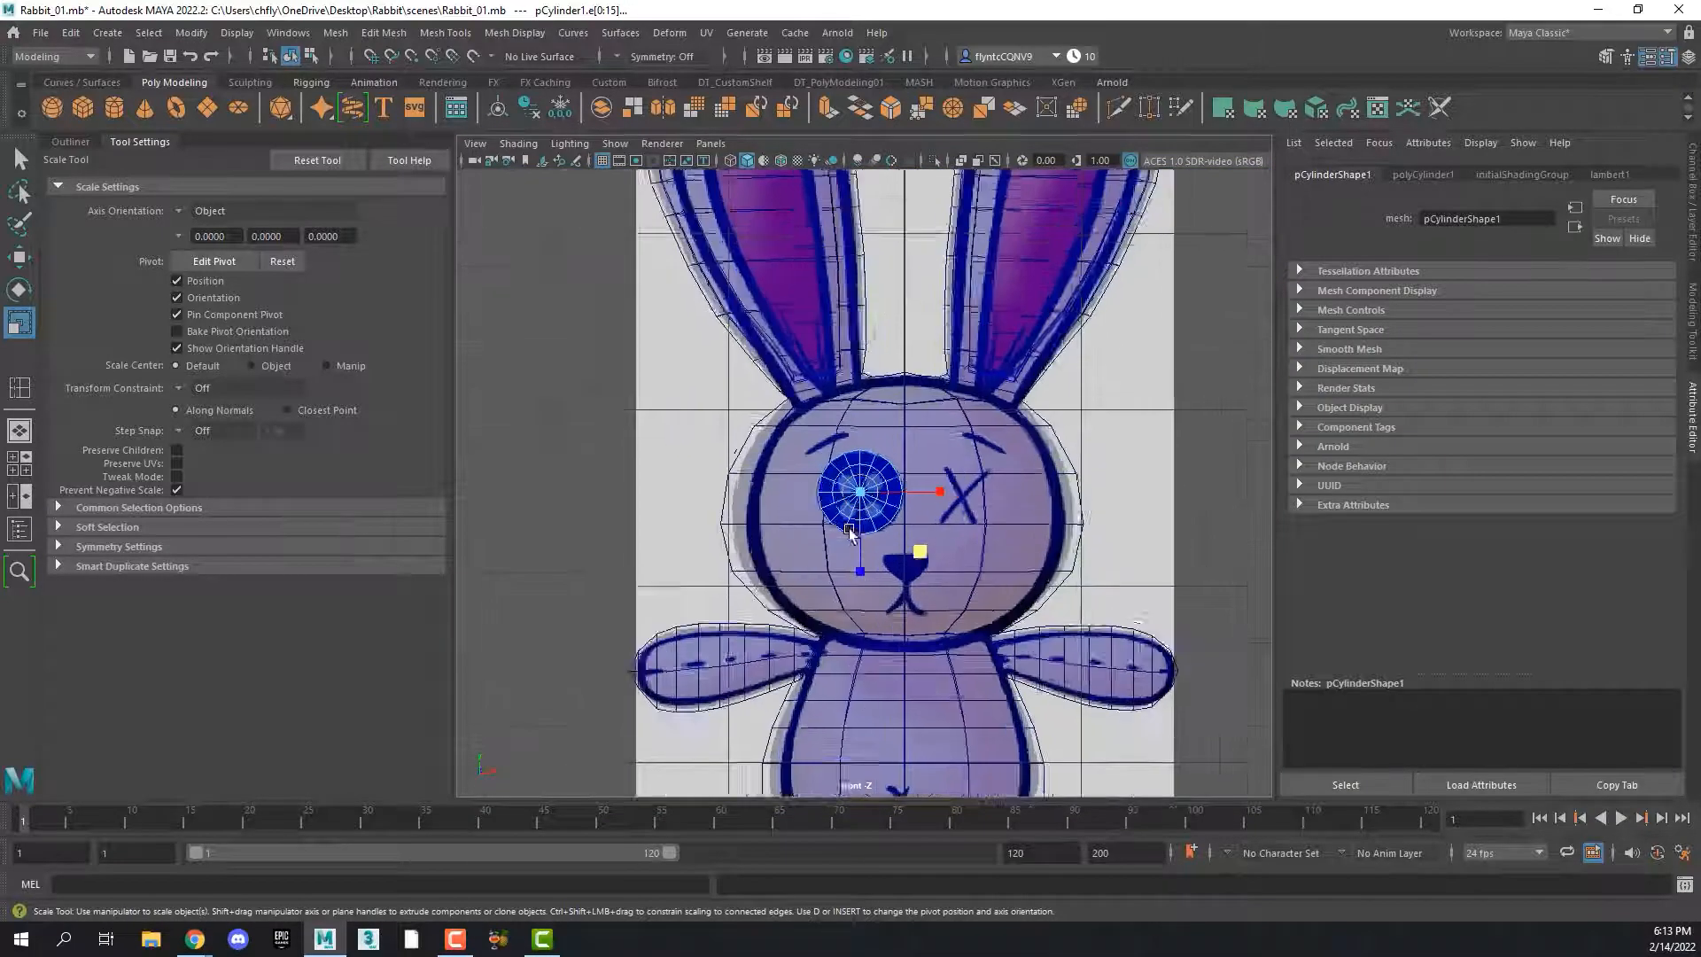
pyautogui.scroll(5, 841, 523)
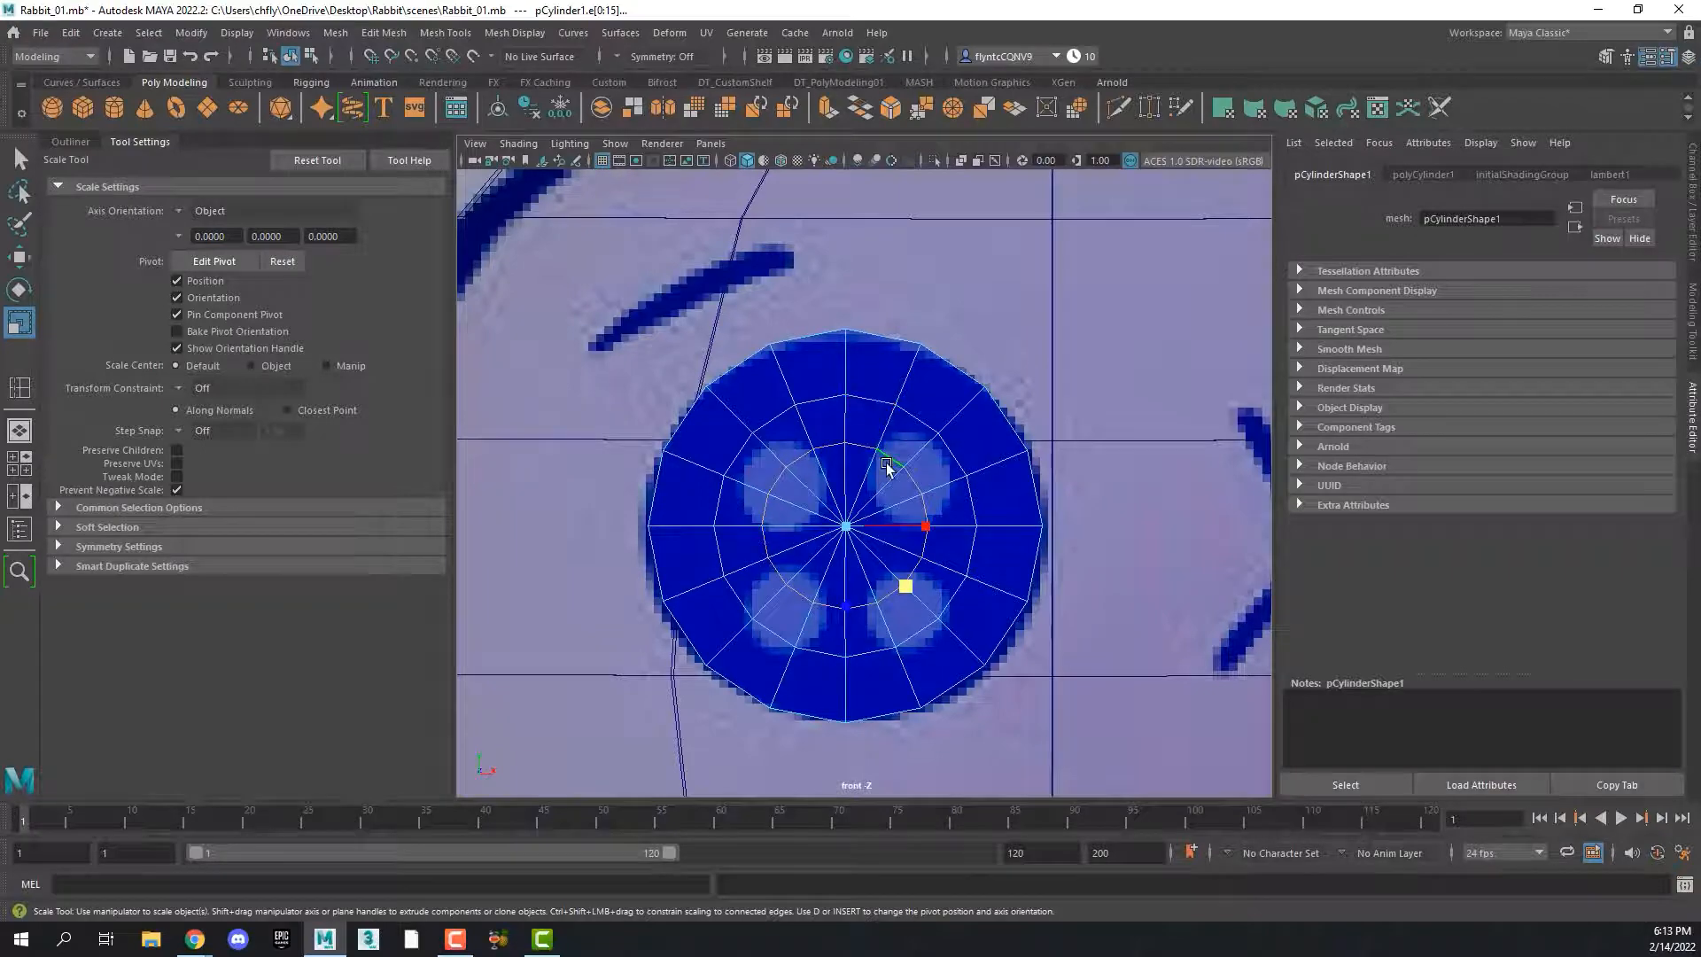
pyautogui.press('space')
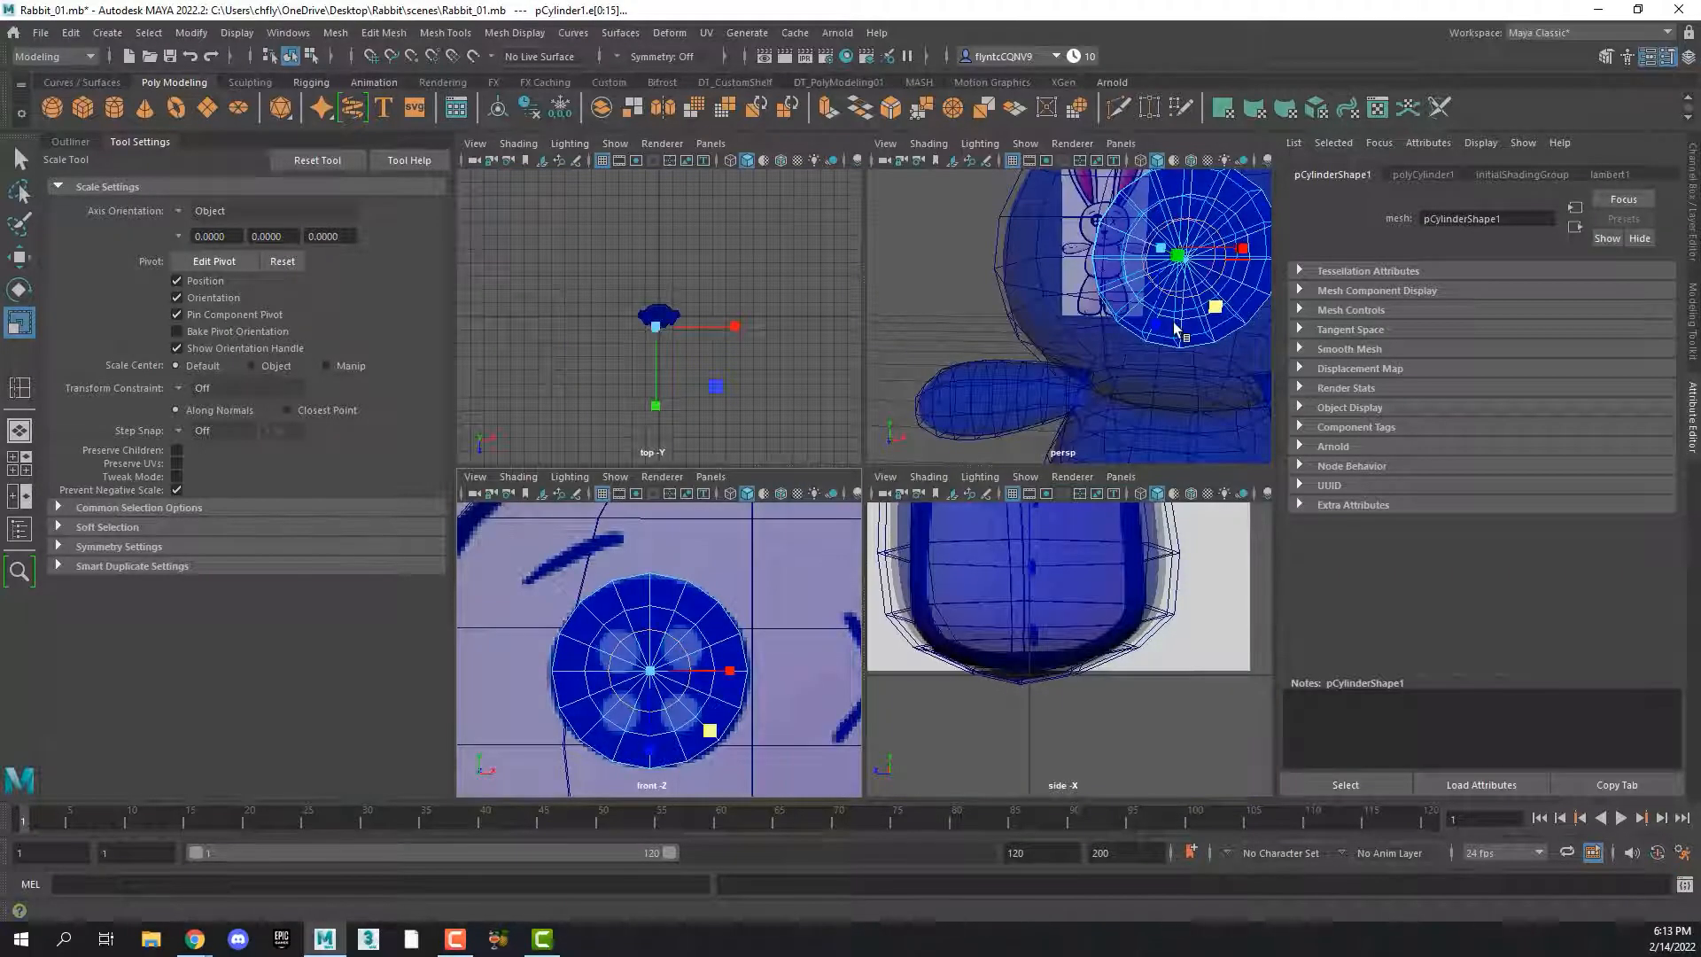
pyautogui.press('space')
pyautogui.keyDown('alt'); pyautogui.moveTo(1152, 355); pyautogui.dragTo(941, 454); pyautogui.keyUp('alt')
pyautogui.doubleClick(595, 329)
pyautogui.press('space')
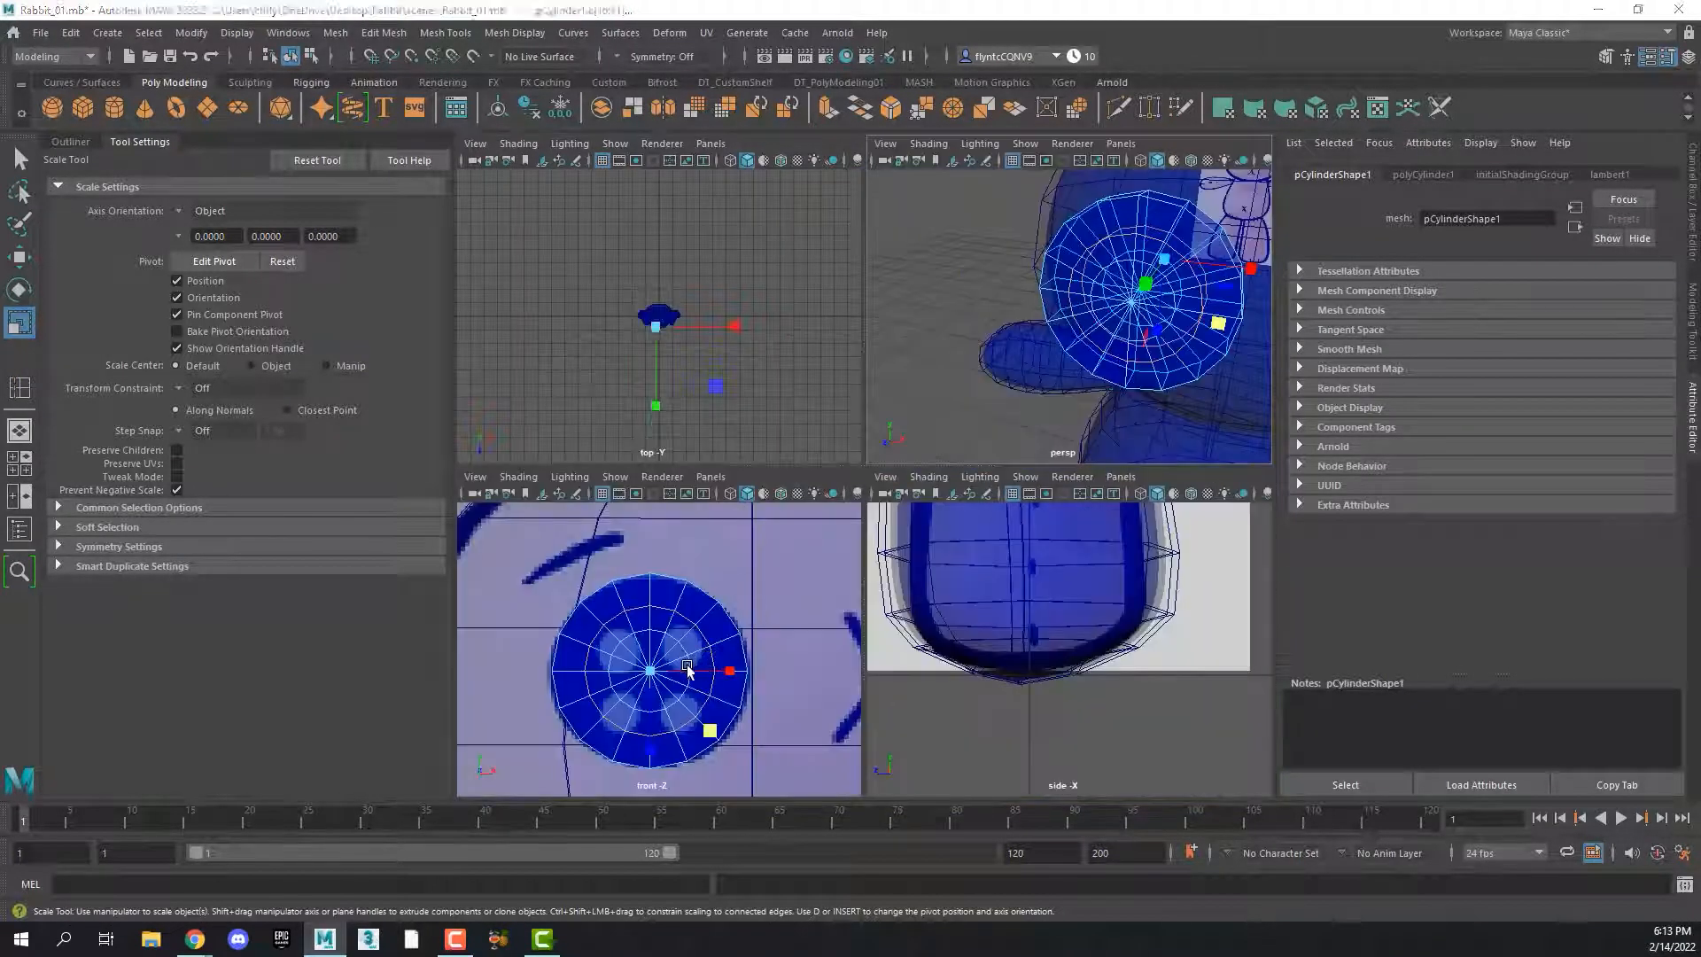
pyautogui.press('space')
pyautogui.scroll(2, 942, 570)
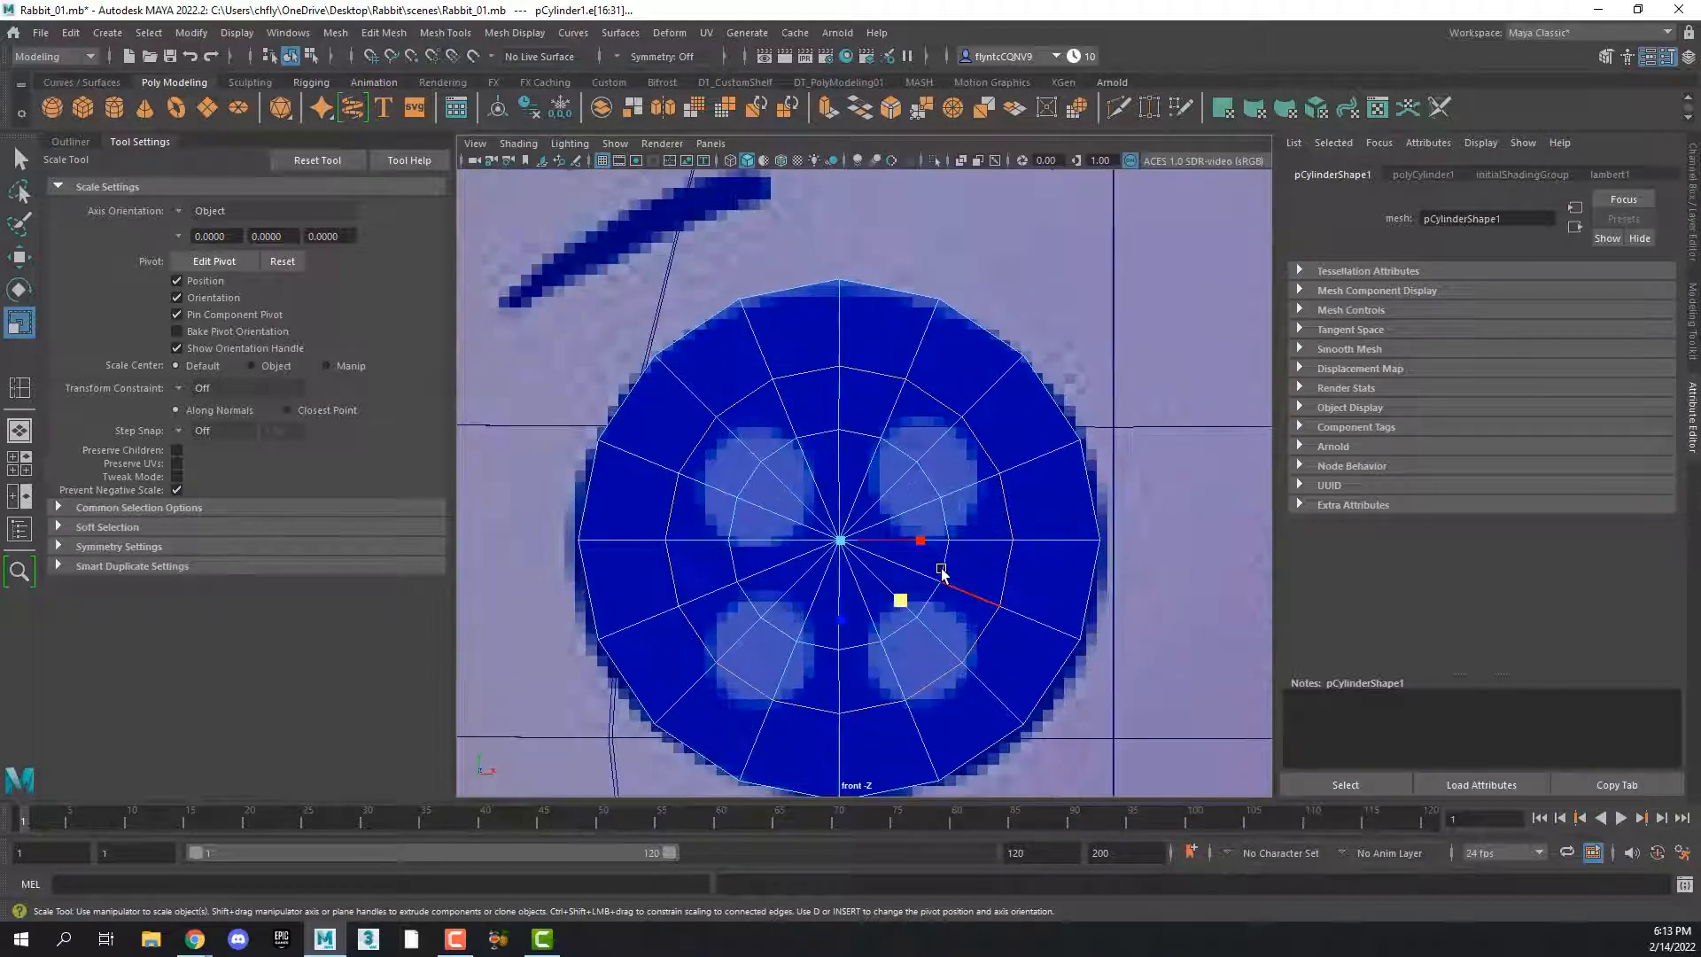
pyautogui.moveTo(903, 605); pyautogui.dragTo(911, 600)
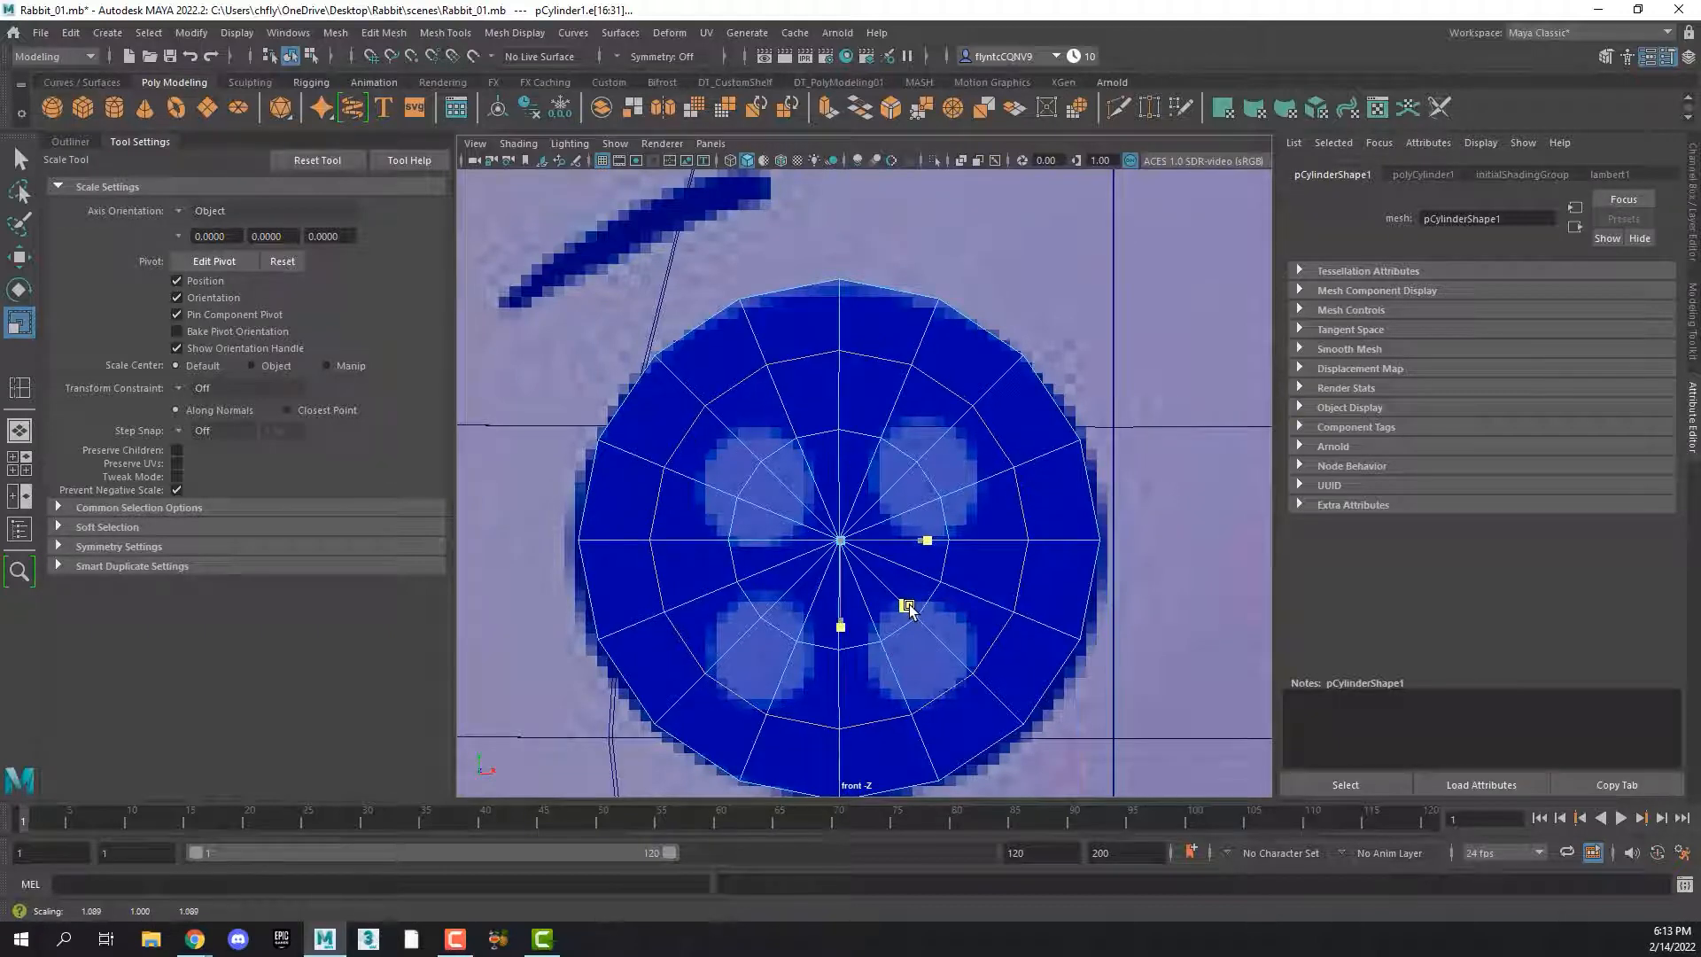
# Switch to vertex selection and select the four diagonal vertices on the button's middle ring, through both caps
pyautogui.rightClick(972, 451)
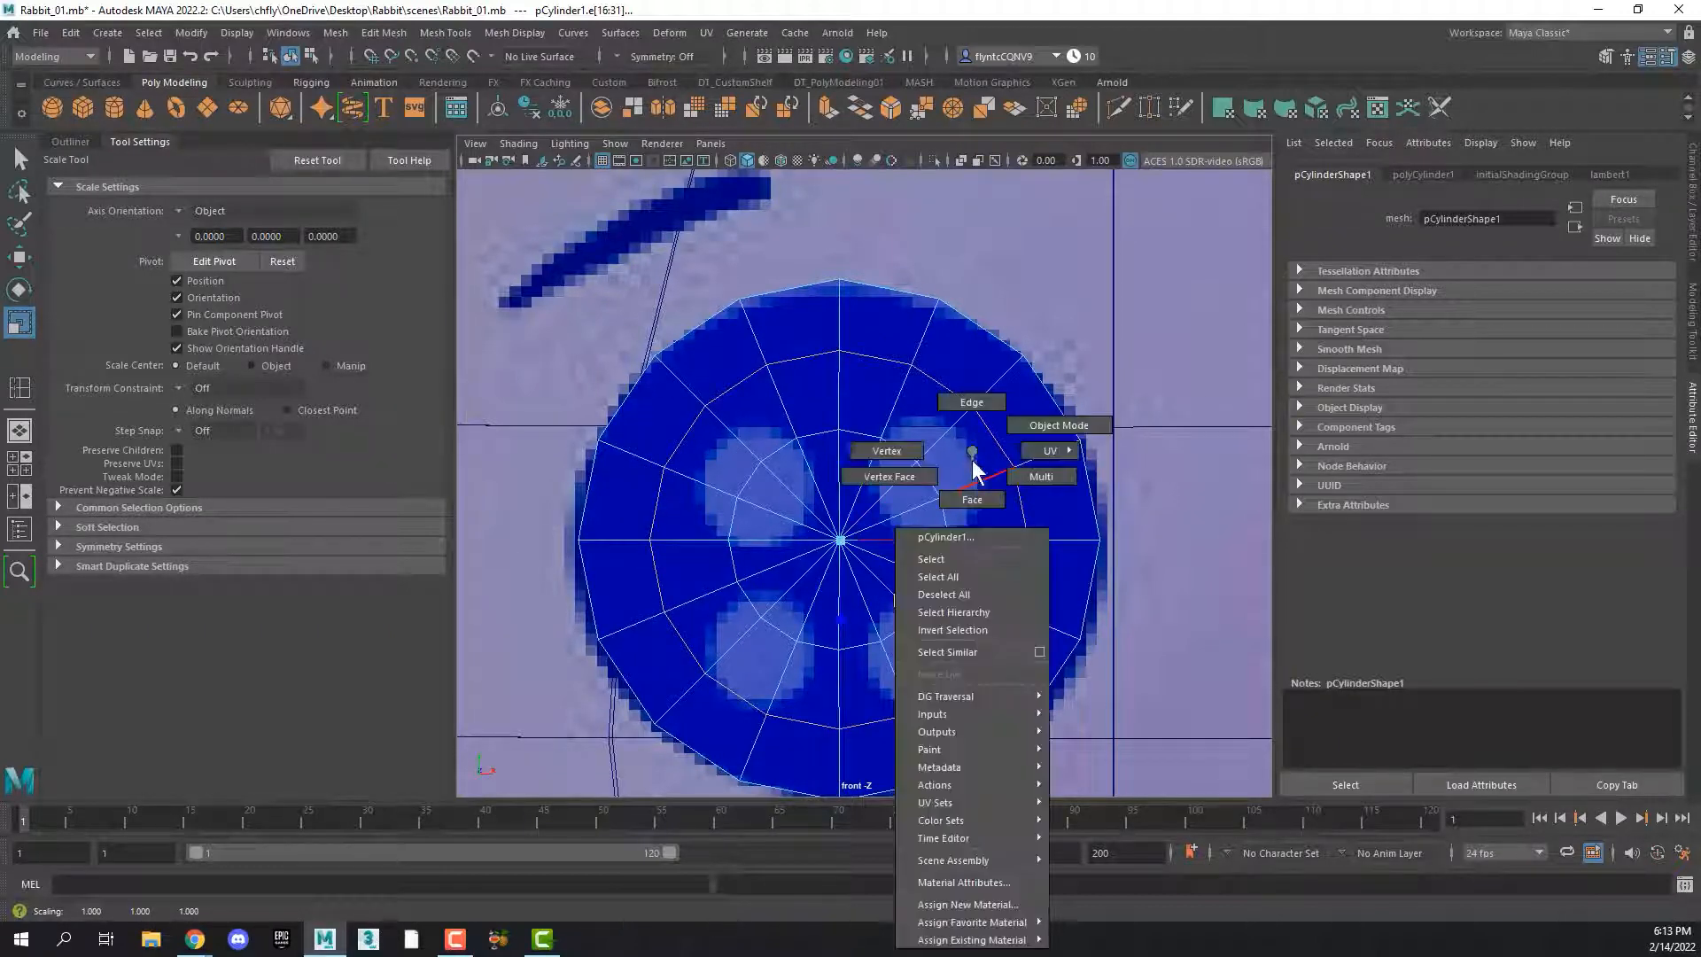
pyautogui.click(905, 449)
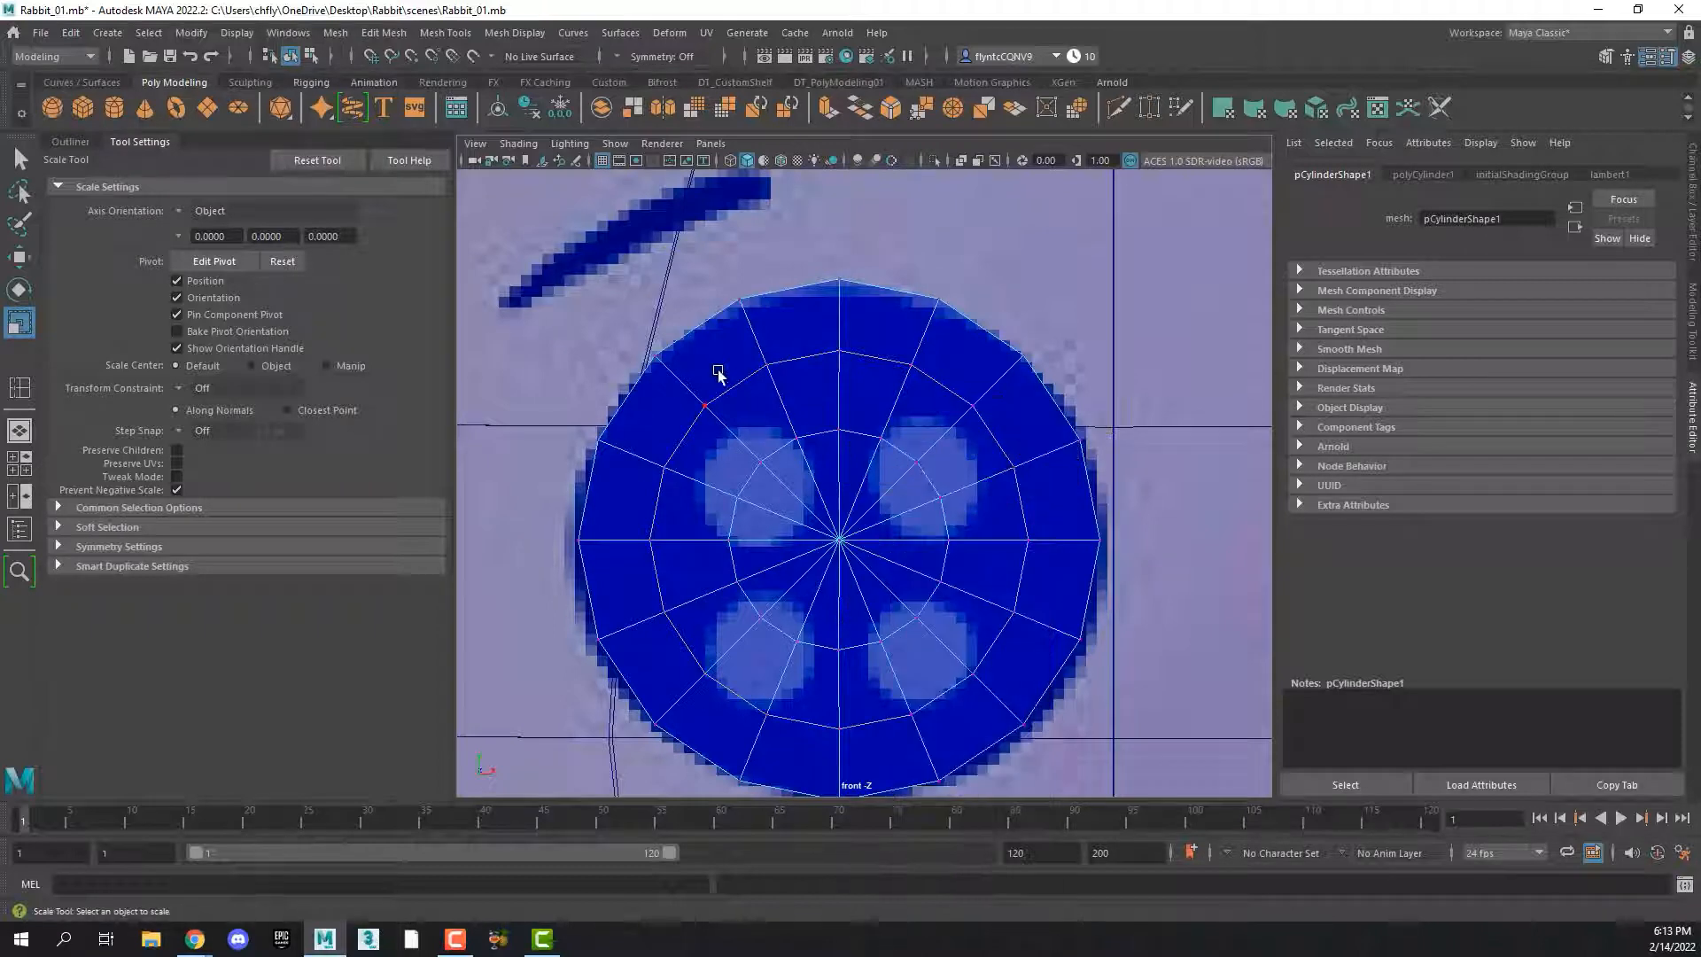
pyautogui.moveTo(670, 390); pyautogui.dragTo(746, 437)
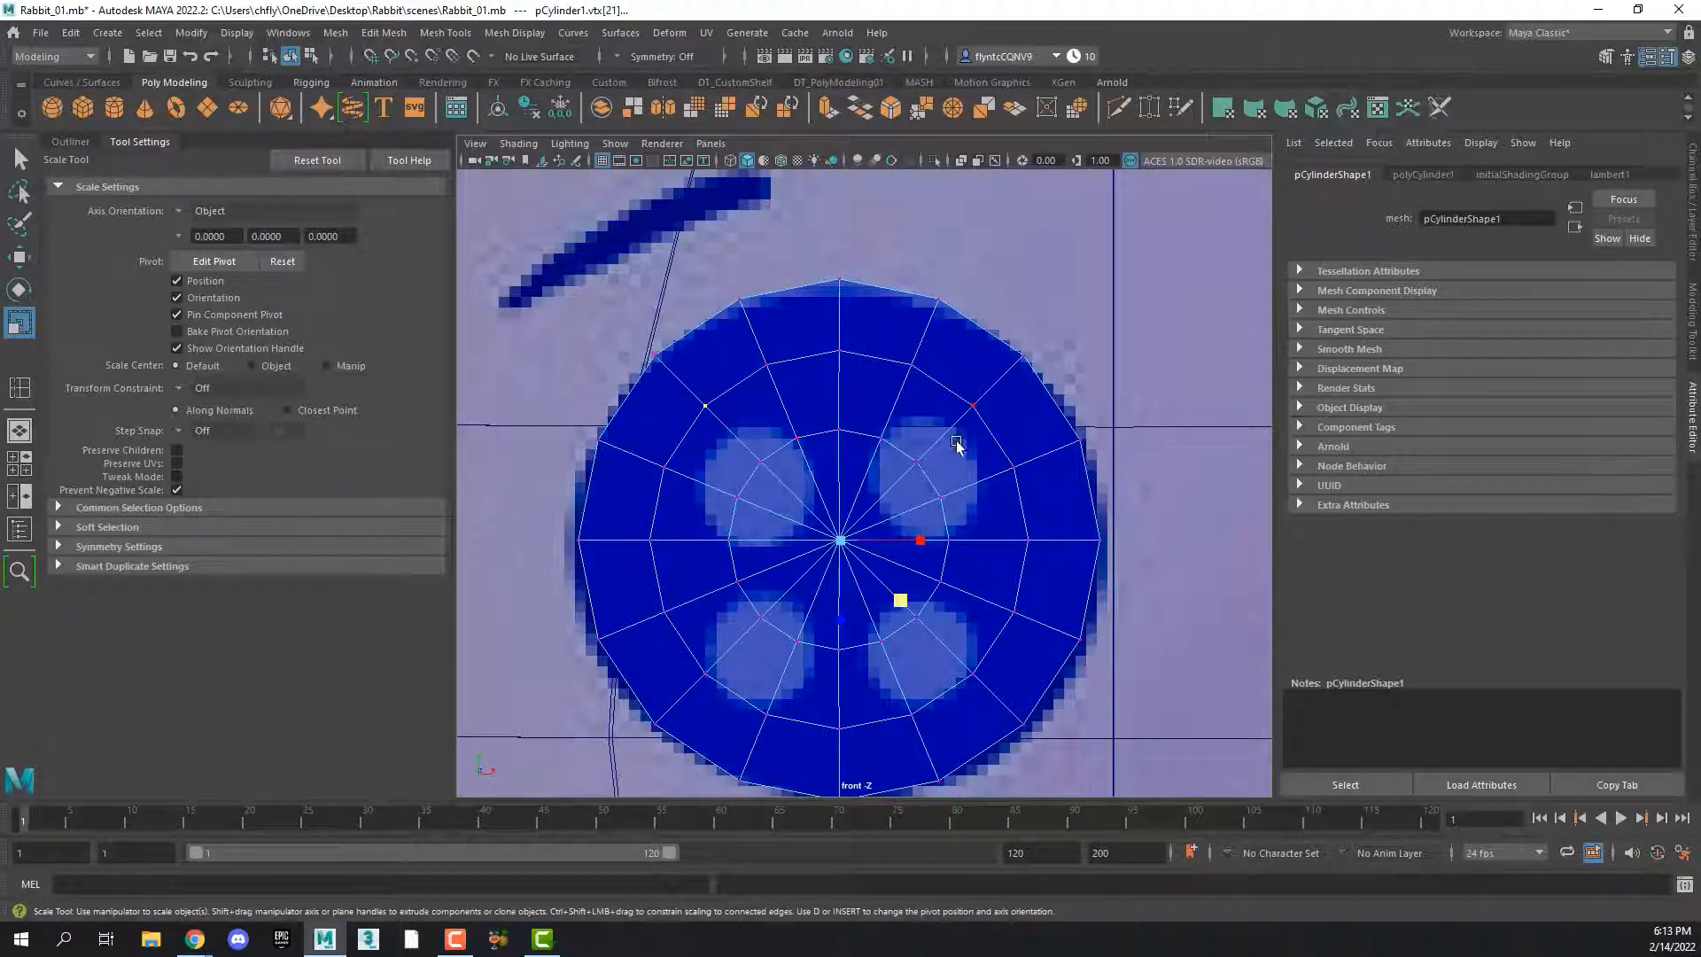
pyautogui.click(622, 54)
pyautogui.click(661, 62)
pyautogui.keyDown('shift'); pyautogui.moveTo(945, 380); pyautogui.dragTo(1014, 452); pyautogui.keyUp('shift')
pyautogui.keyDown('shift'); pyautogui.click(690, 661); pyautogui.keyUp('shift')
pyautogui.keyDown('shift'); pyautogui.click(948, 669); pyautogui.keyUp('shift')
# Chamfer the four selected vertices with a width of 0.65 to form squares for the buttonholes
pyautogui.keyDown('shift'); pyautogui.rightClick(805, 407); pyautogui.keyUp('shift')
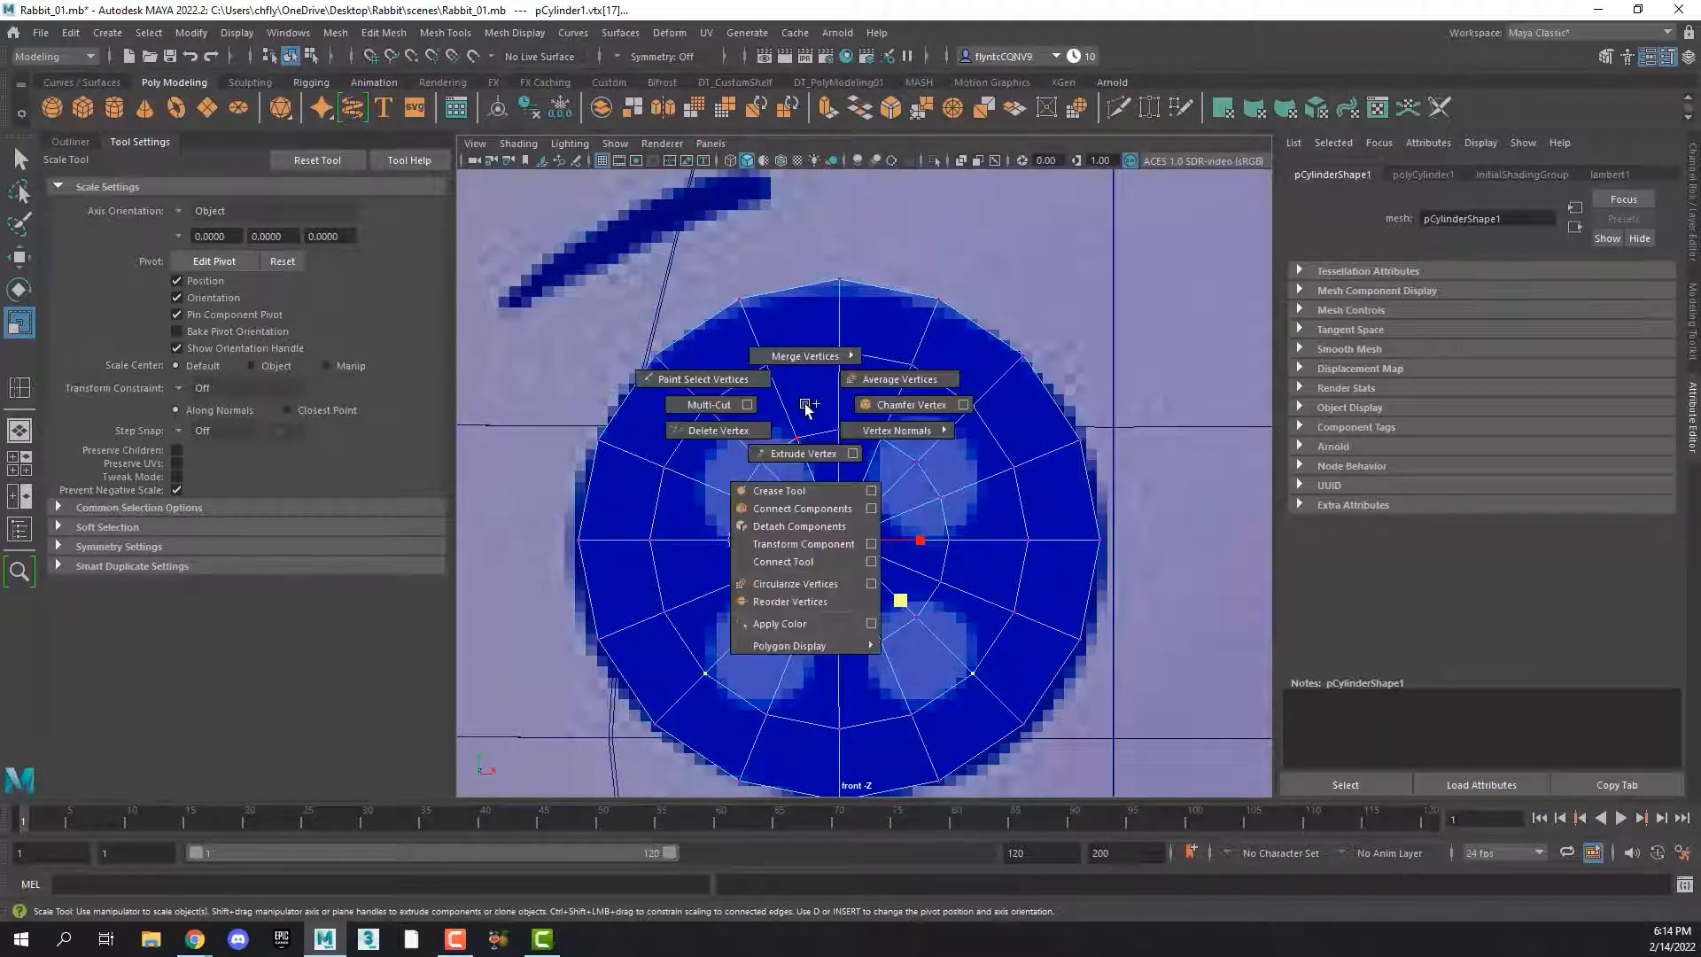
pyautogui.click(891, 404)
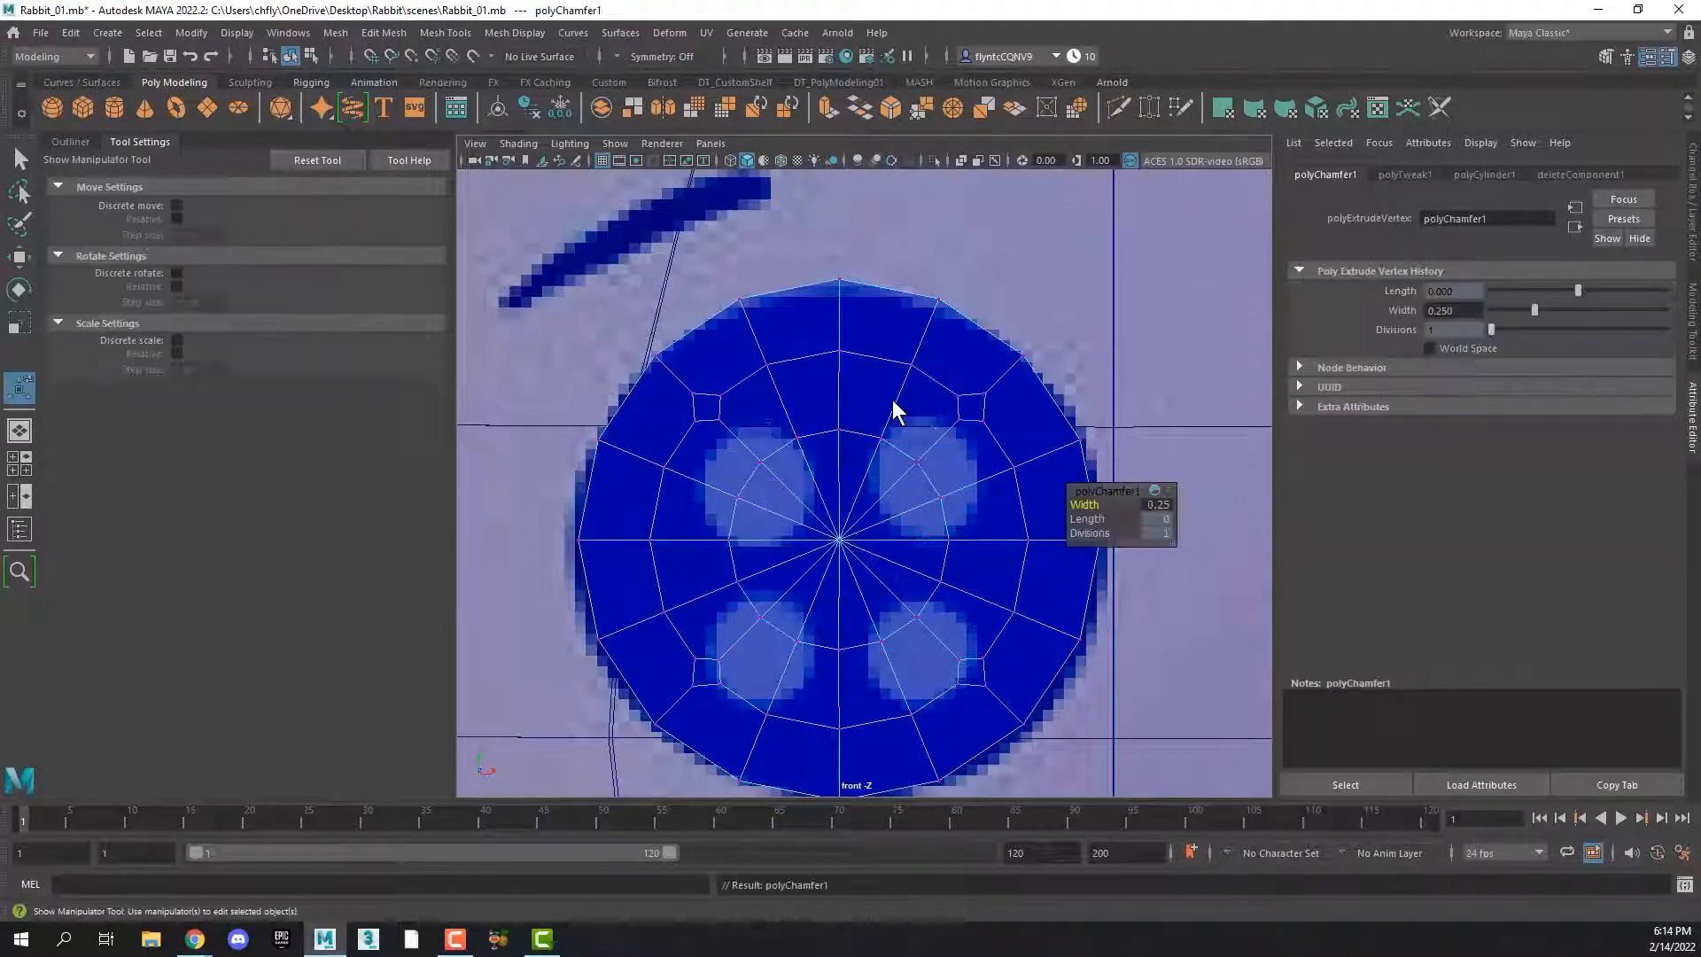
pyautogui.click(1099, 505)
pyautogui.moveTo(1078, 505); pyautogui.dragTo(1082, 506)
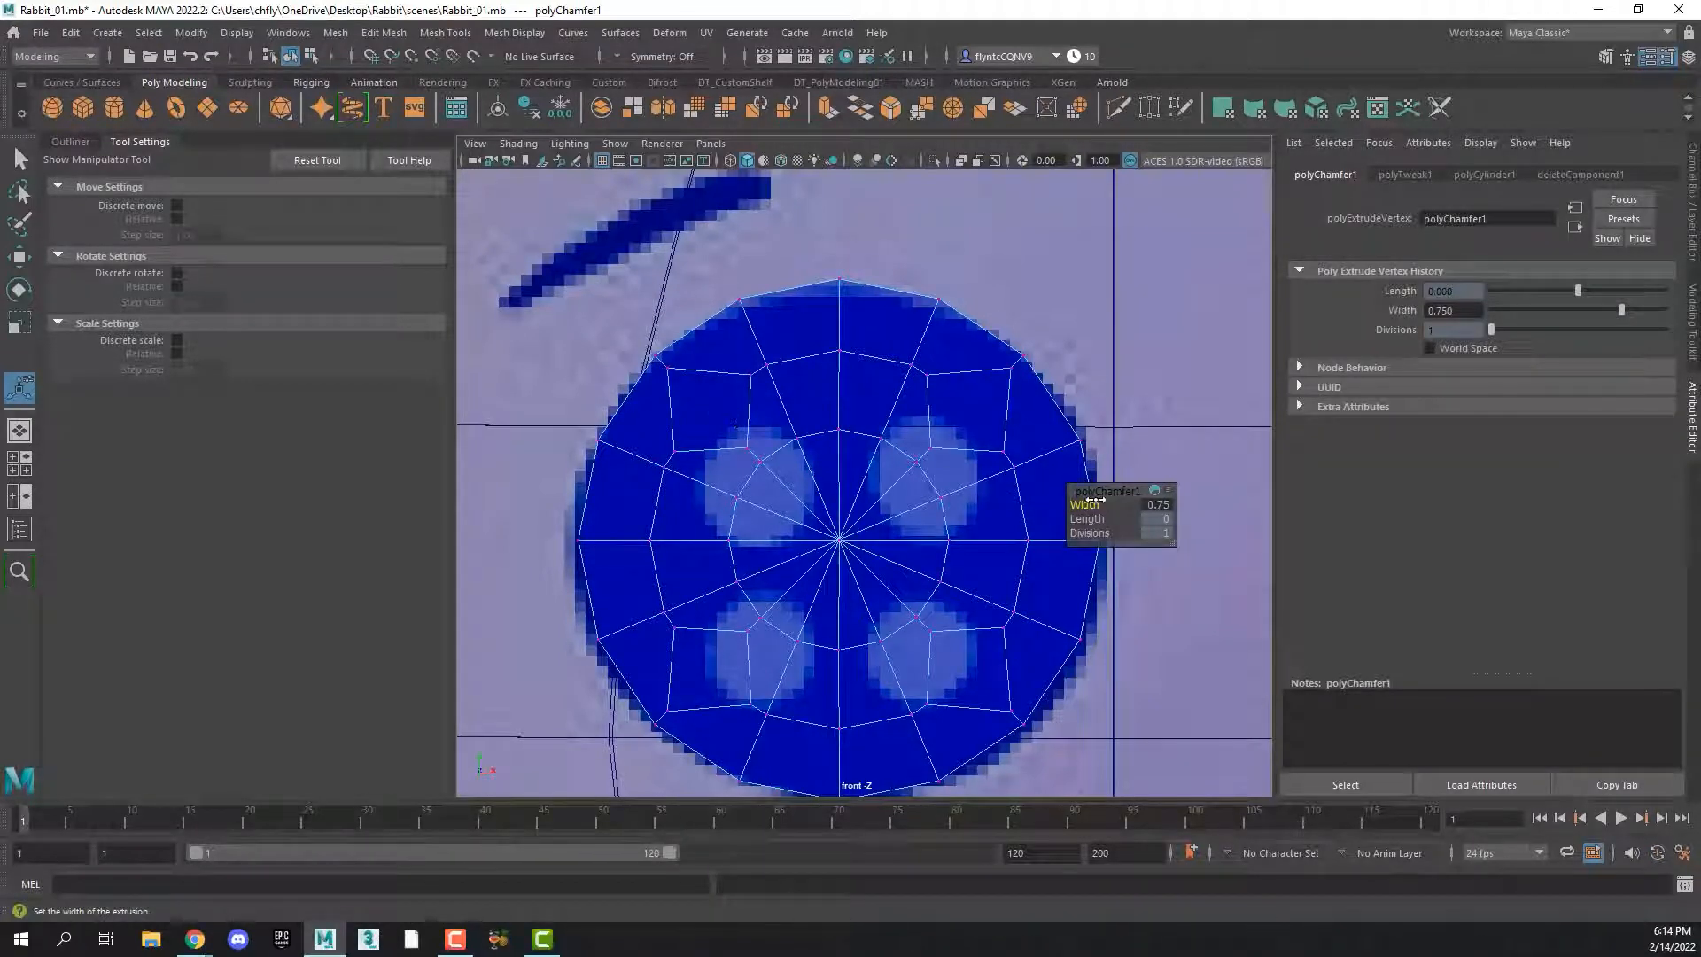
pyautogui.moveTo(1096, 501); pyautogui.dragTo(1092, 502)
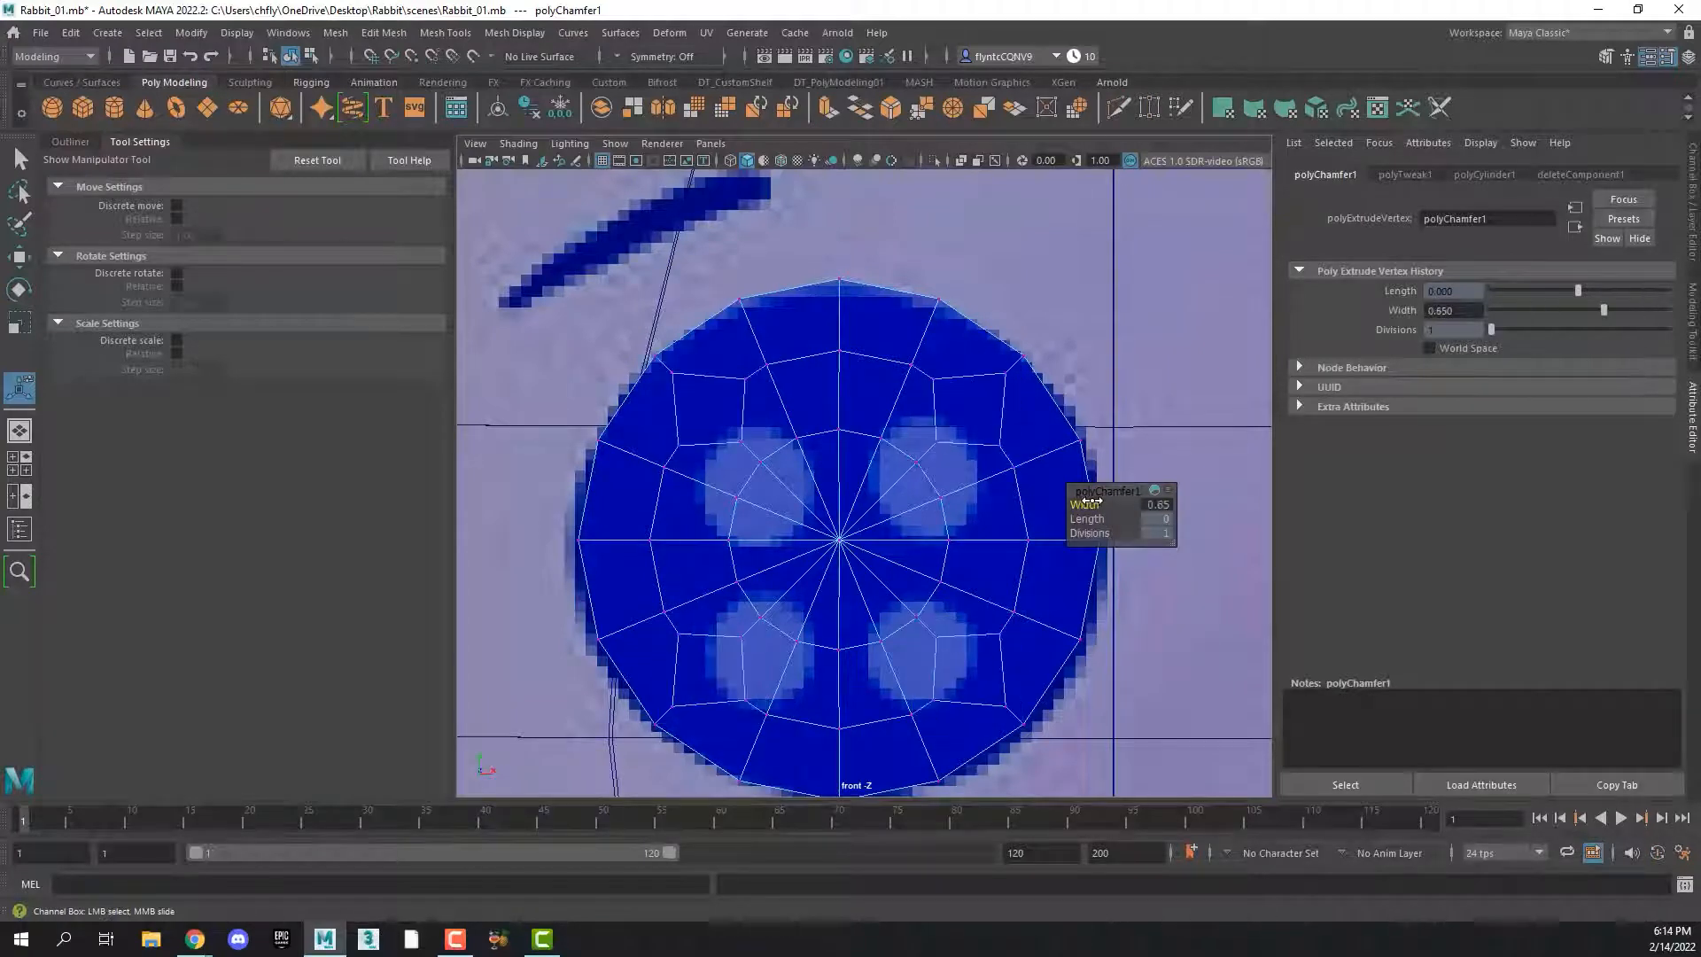
pyautogui.click(1168, 505)
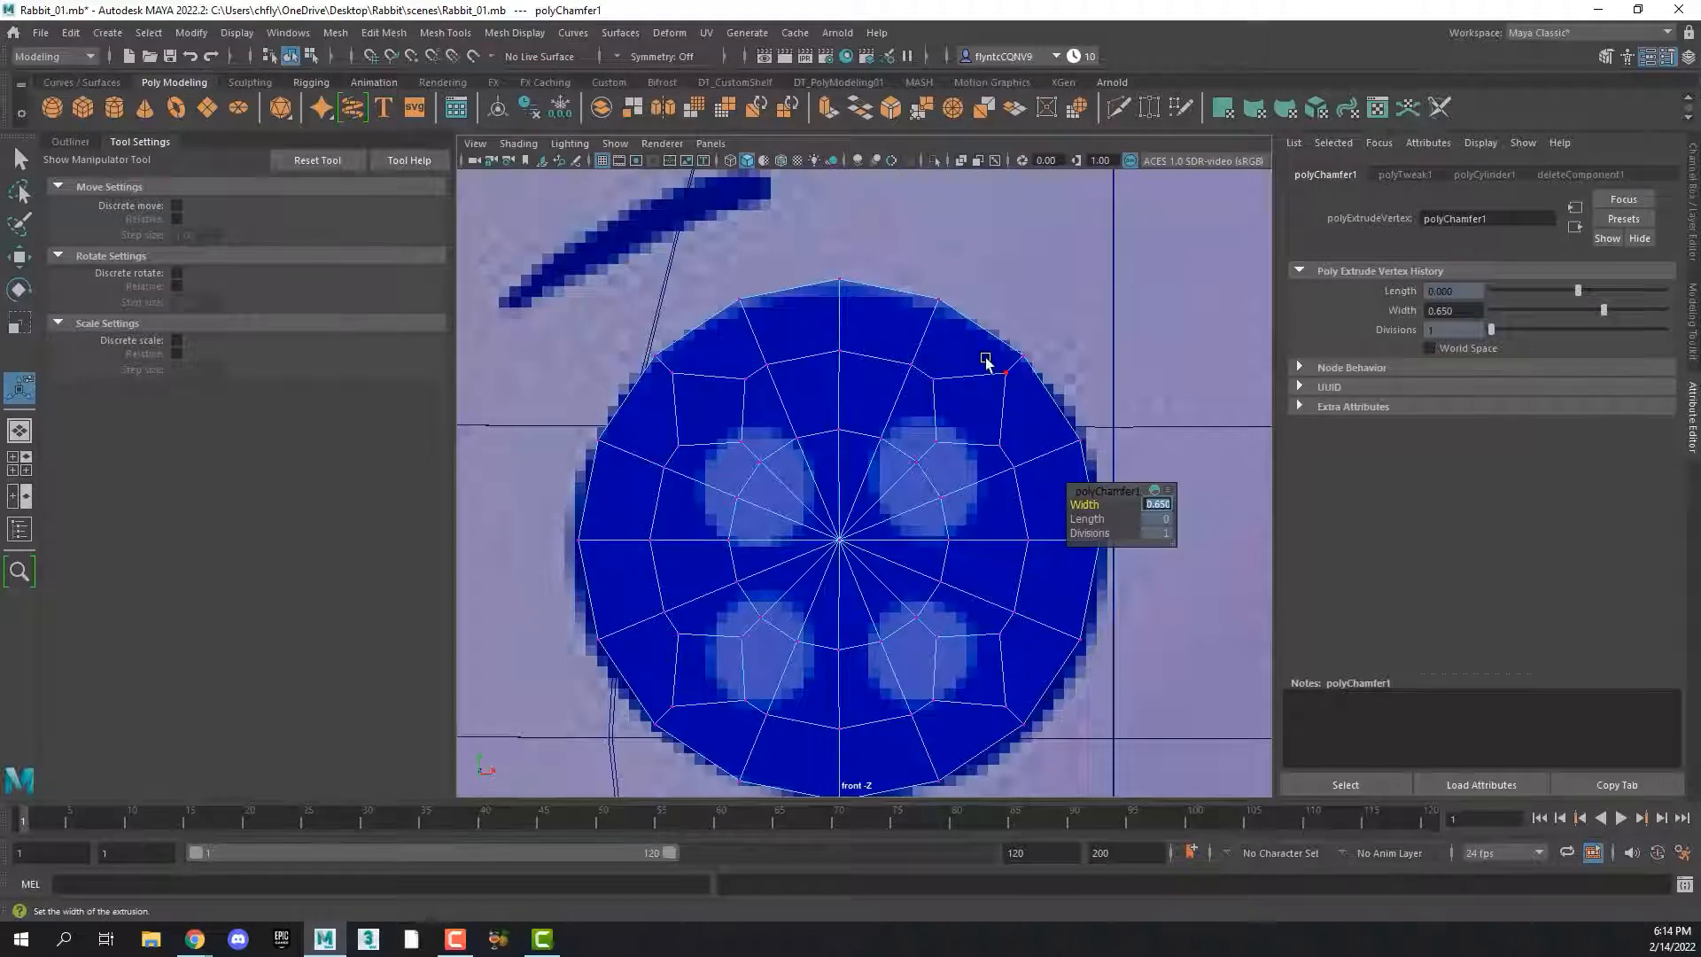
# Select the outermost corner vertex of each of the four chamfered squares and scale them slightly inward to even out the squares
pyautogui.click(1019, 415)
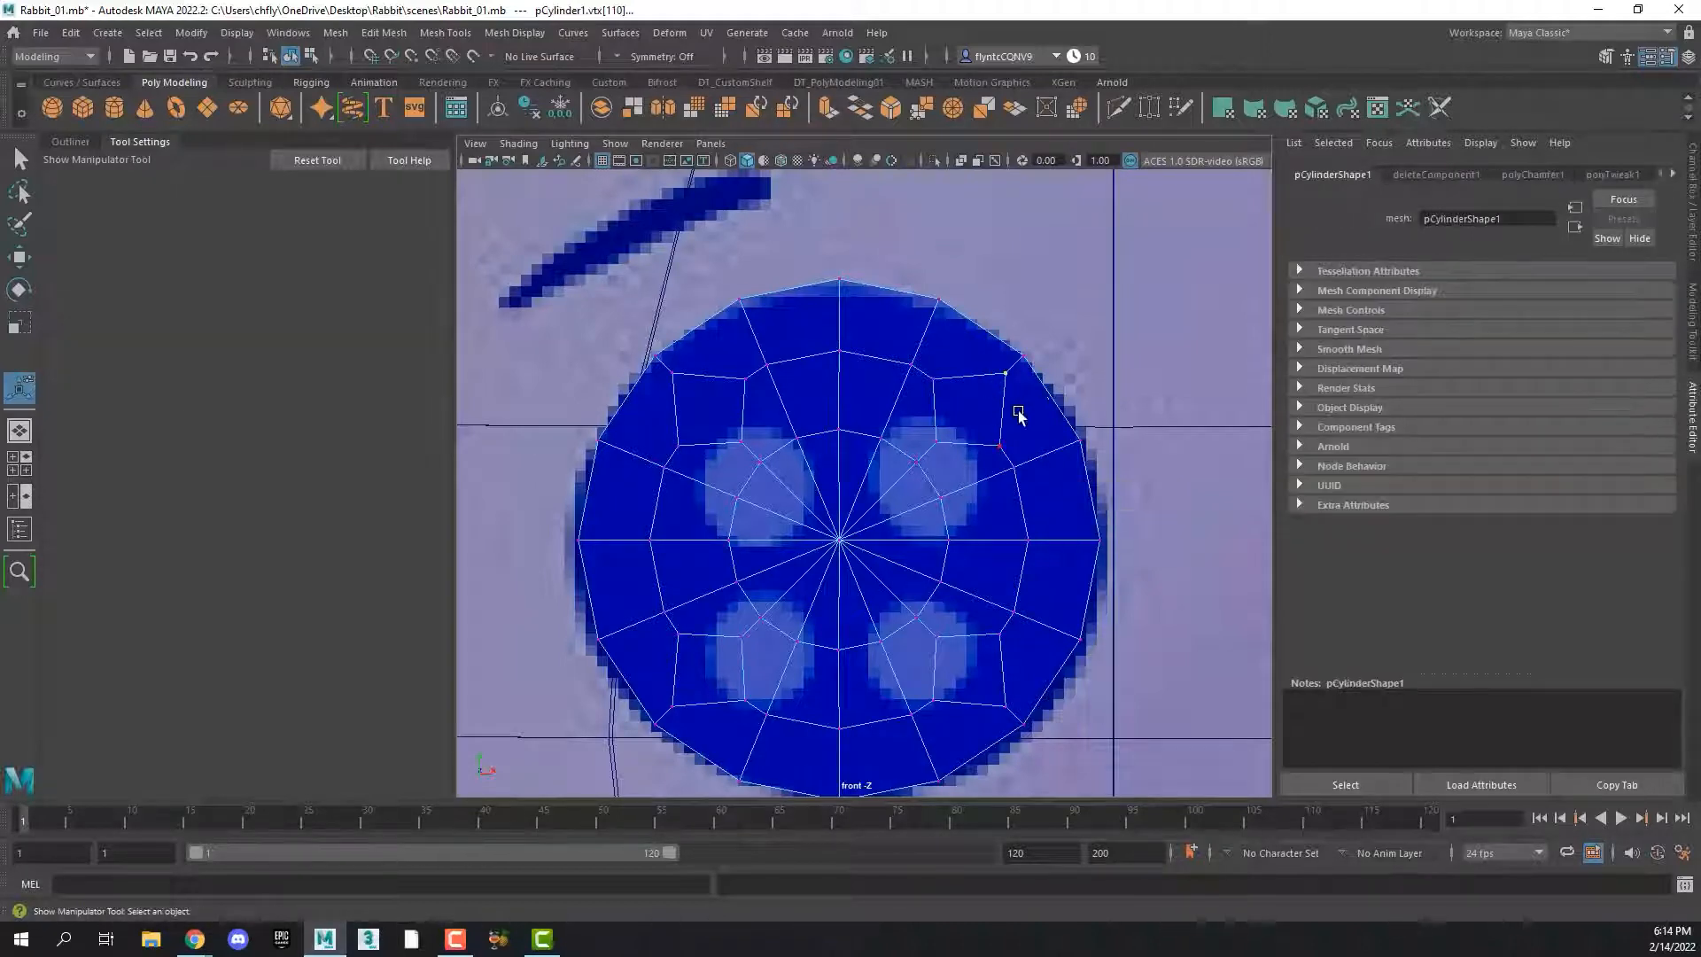
pyautogui.keyDown('shift'); pyautogui.moveTo(660, 363); pyautogui.dragTo(719, 415); pyautogui.keyUp('shift')
pyautogui.keyDown('shift'); pyautogui.moveTo(975, 680); pyautogui.dragTo(1019, 721); pyautogui.keyUp('shift')
pyautogui.keyDown('shift'); pyautogui.moveTo(649, 671); pyautogui.dragTo(718, 726); pyautogui.keyUp('shift')
pyautogui.press('r')
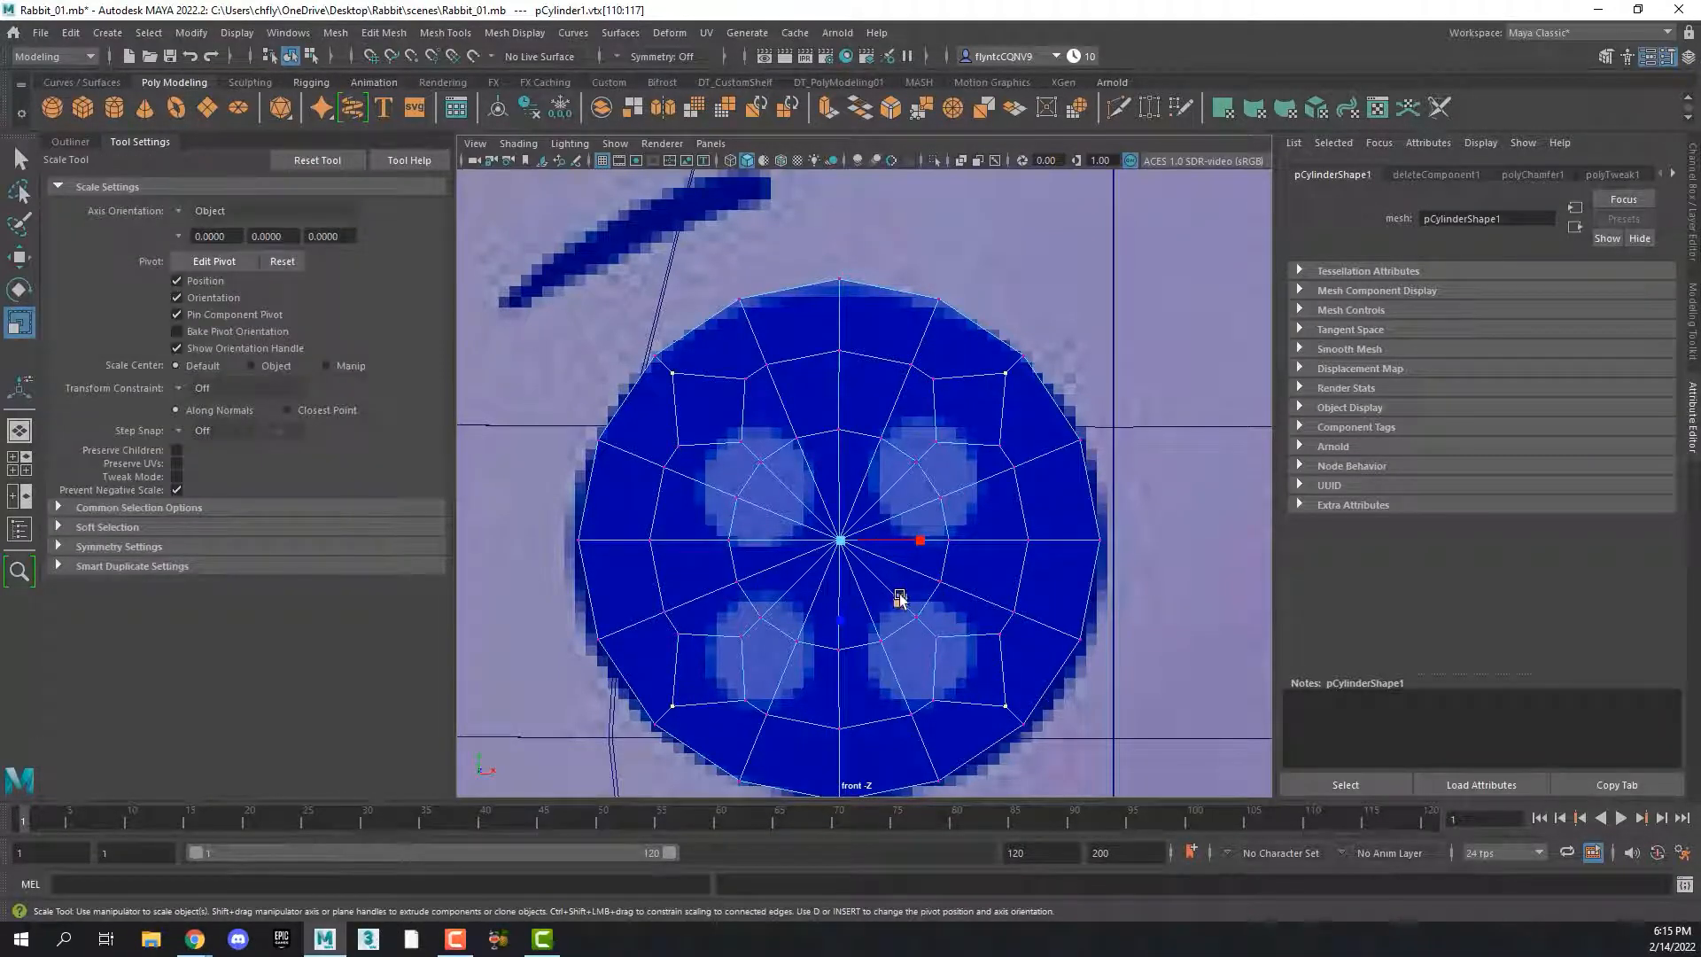
pyautogui.click(900, 598)
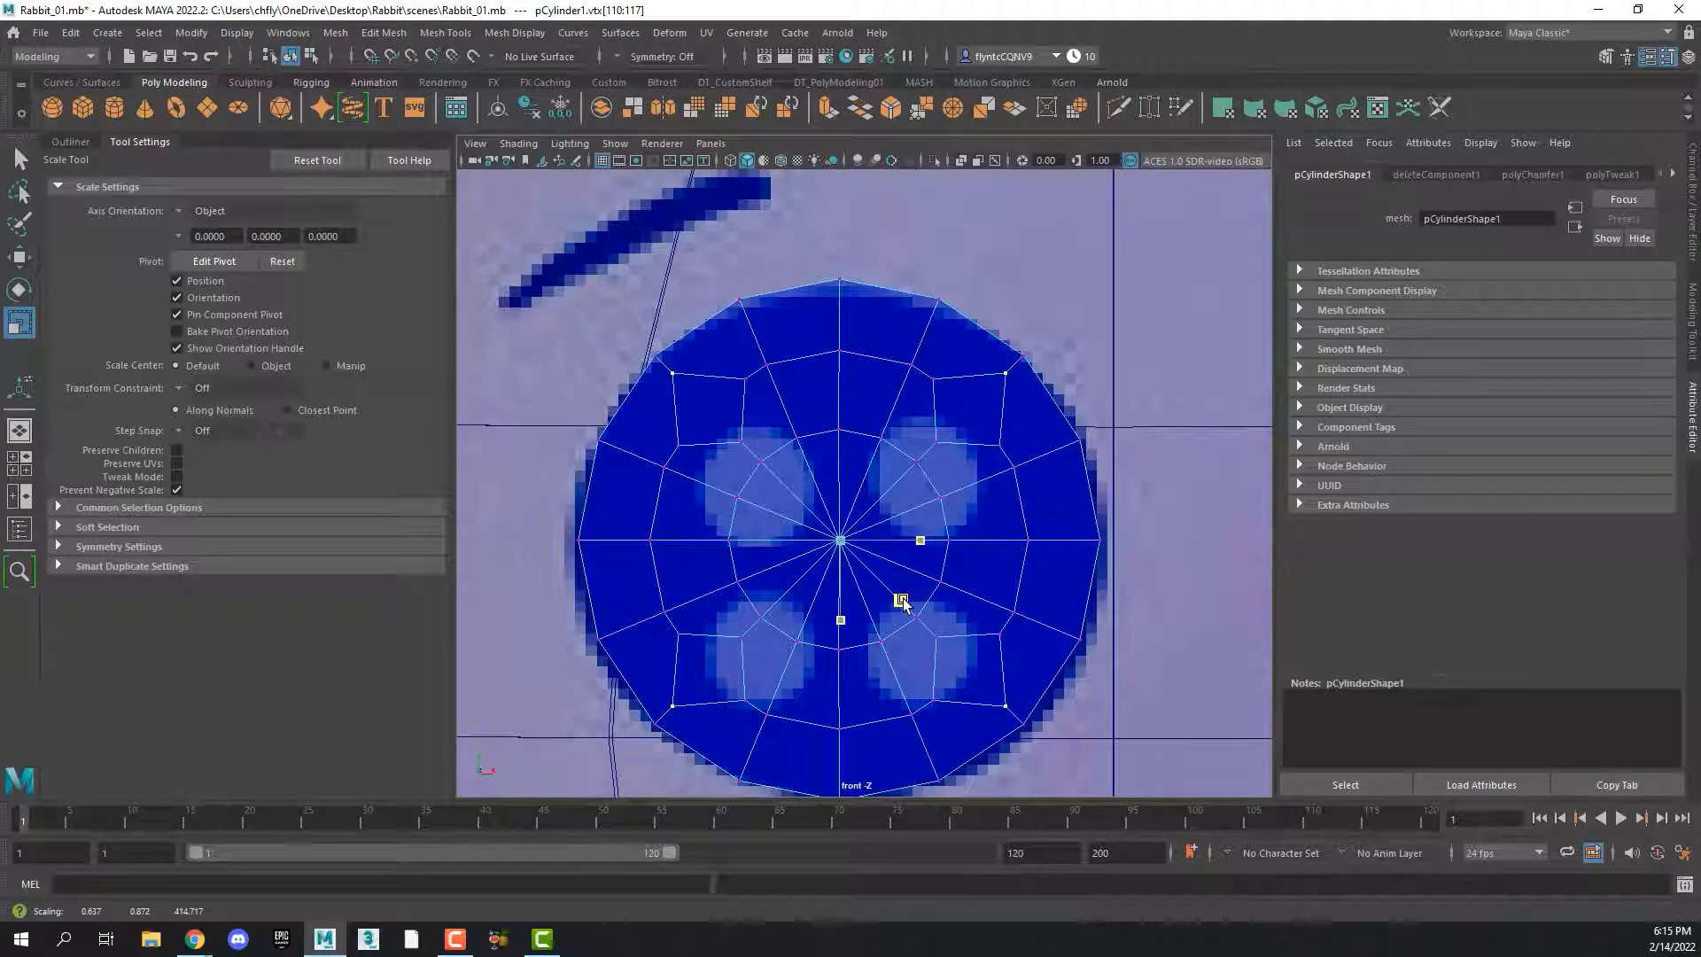
pyautogui.moveTo(902, 601); pyautogui.dragTo(847, 656)
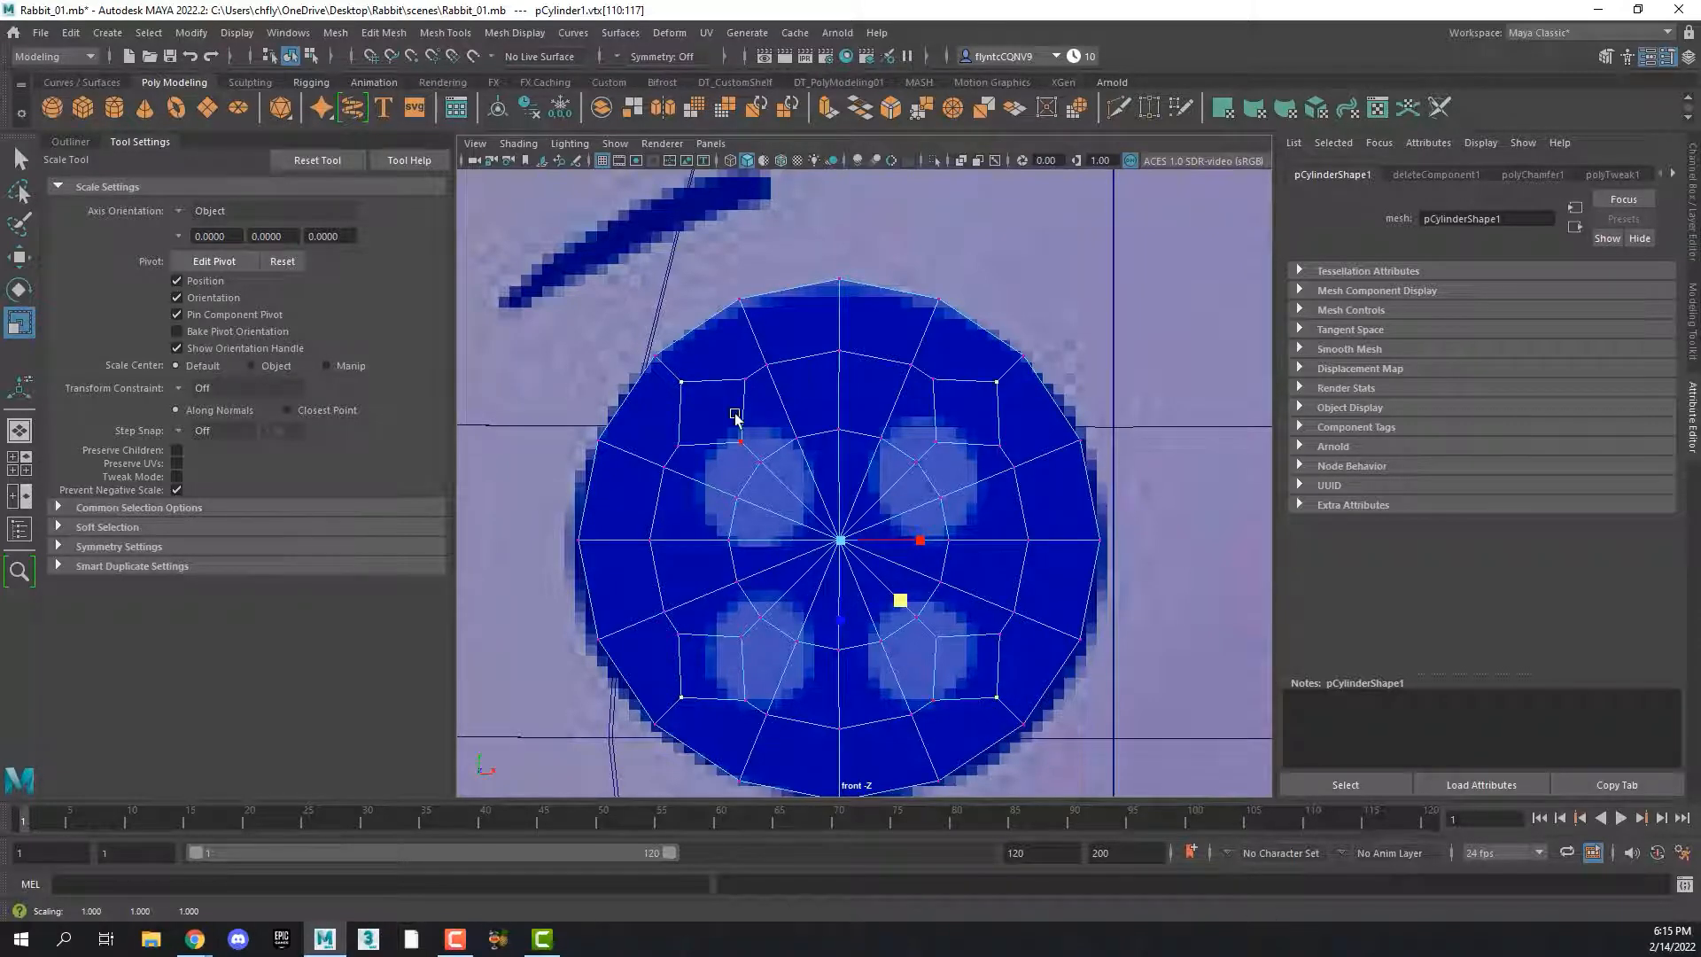
# Return the button to object selection and hide all unselected objects
pyautogui.press('a')
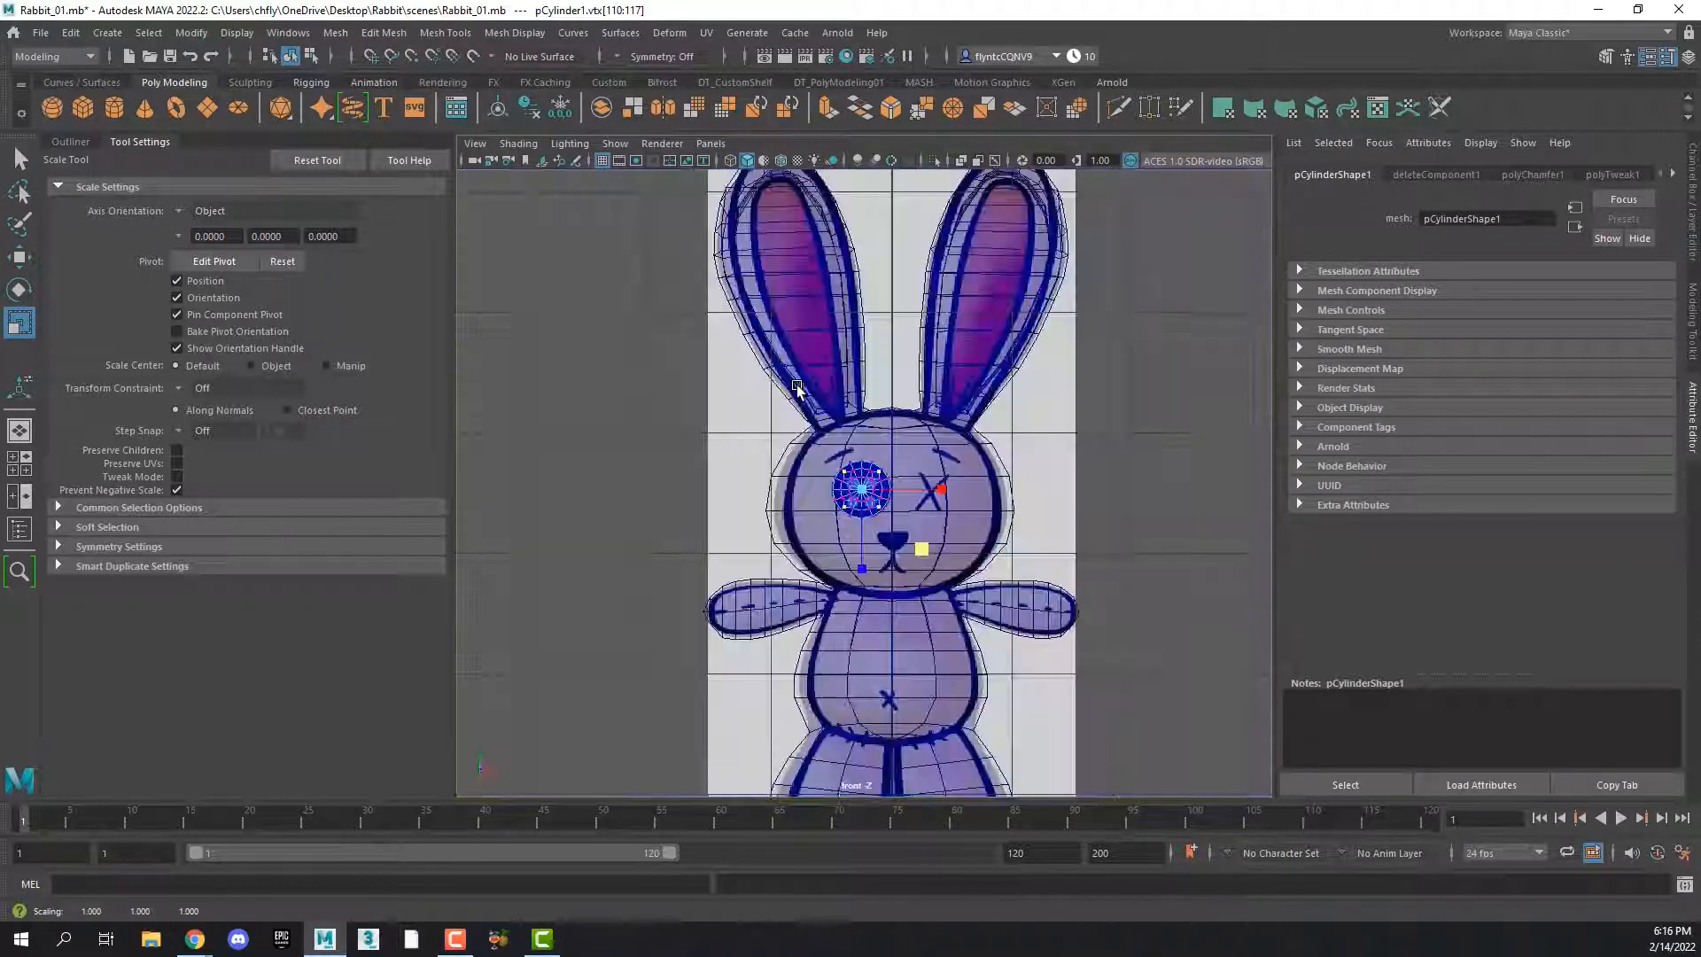
pyautogui.scroll(5, 821, 479)
pyautogui.press('a')
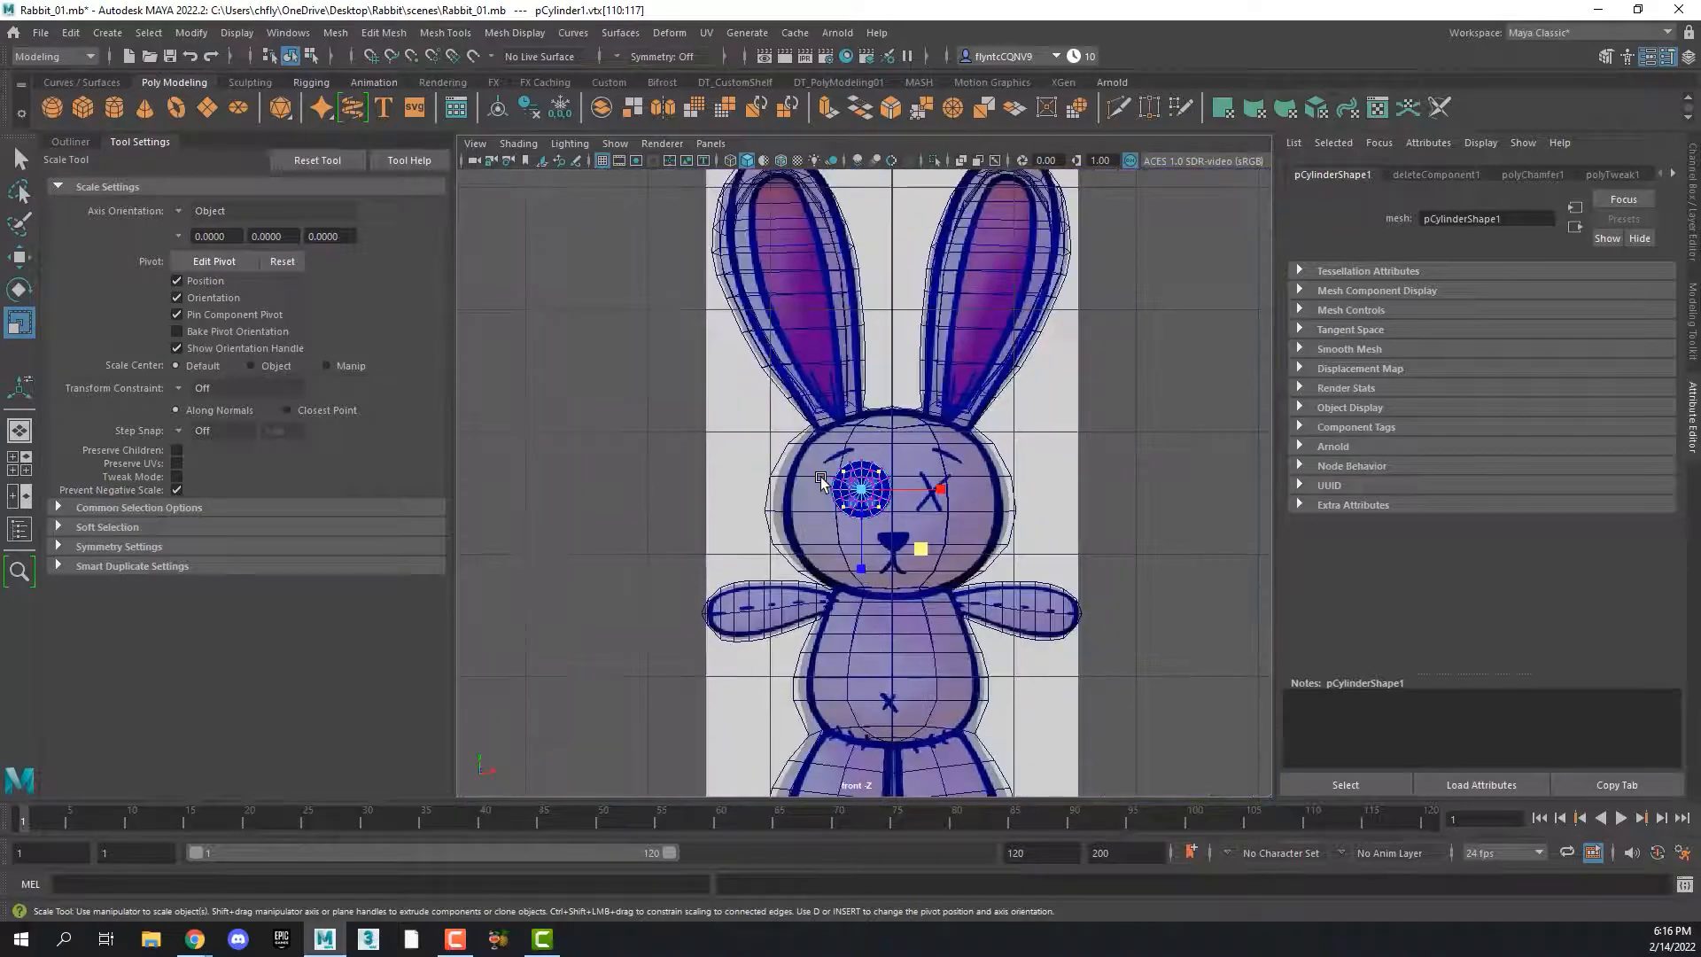
pyautogui.scroll(6, 820, 479)
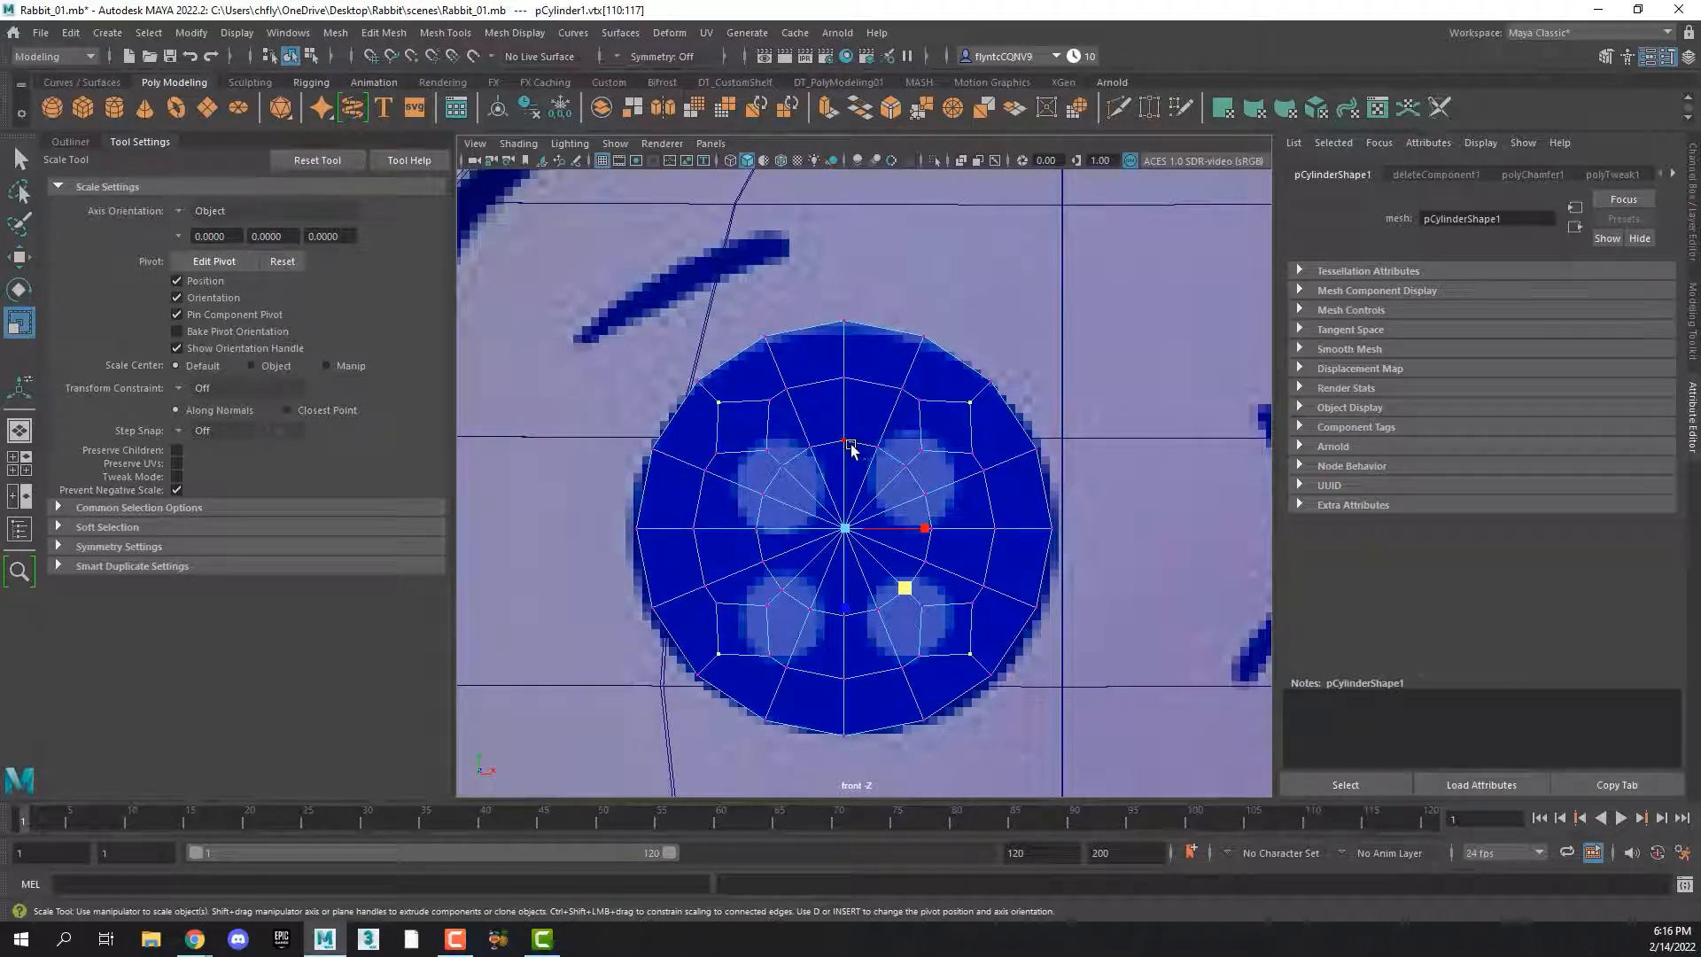
pyautogui.moveTo(852, 445); pyautogui.dragTo(893, 417, button='right')
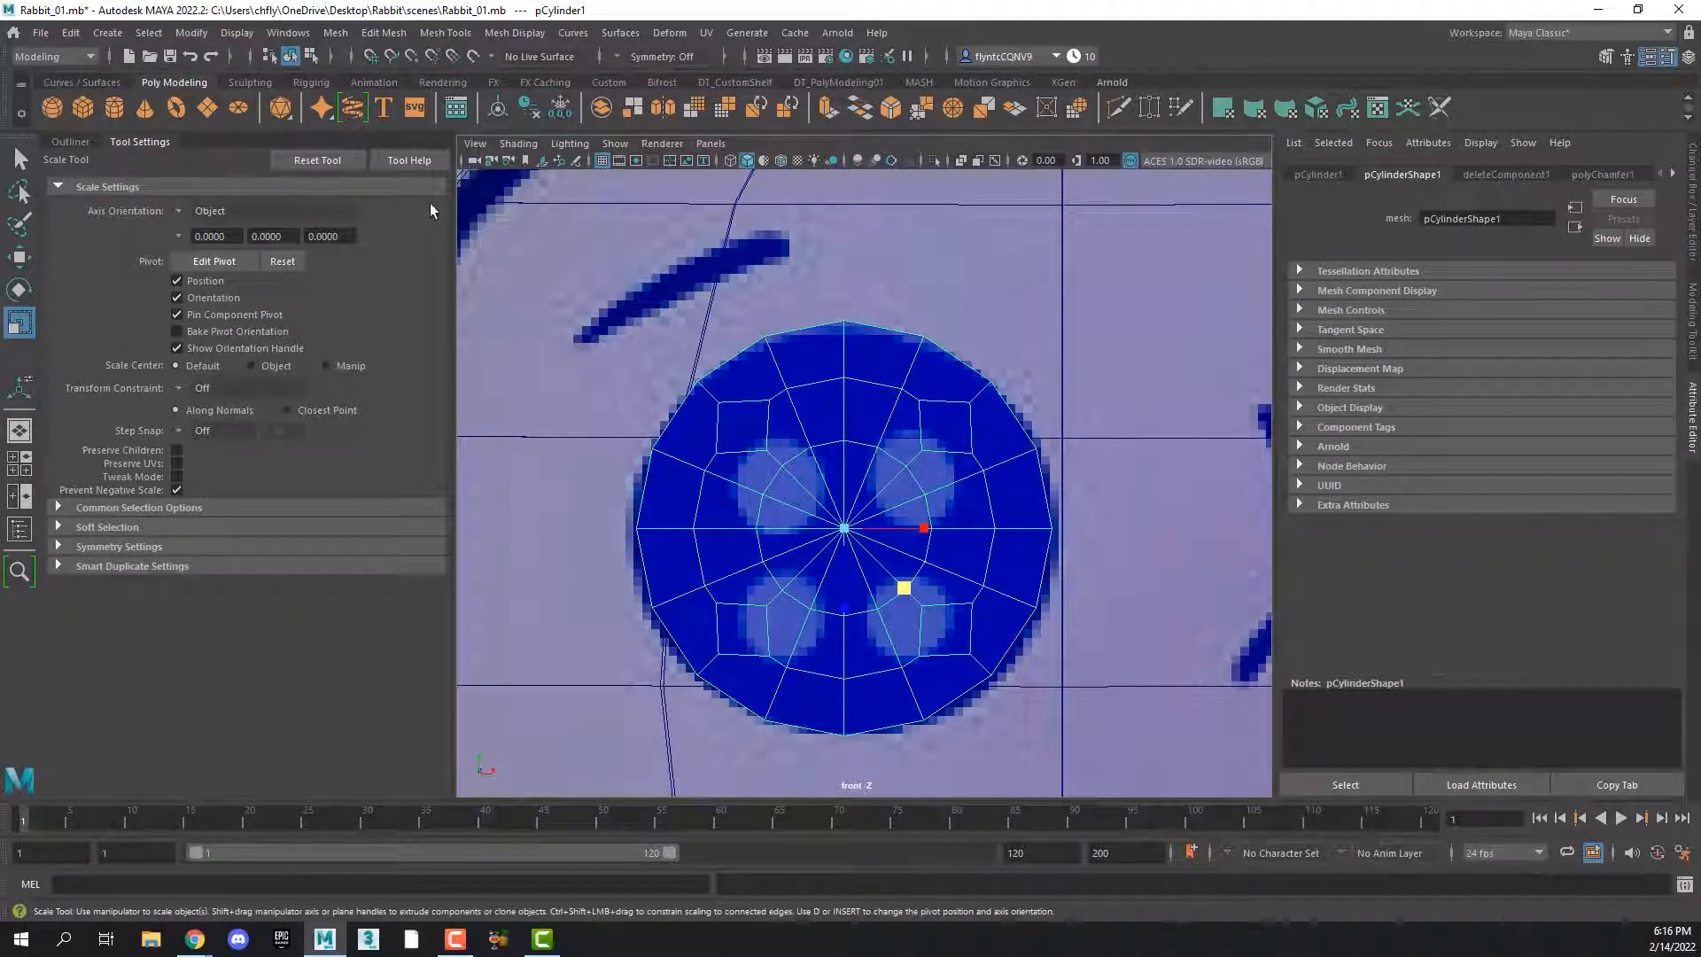
pyautogui.click(239, 34)
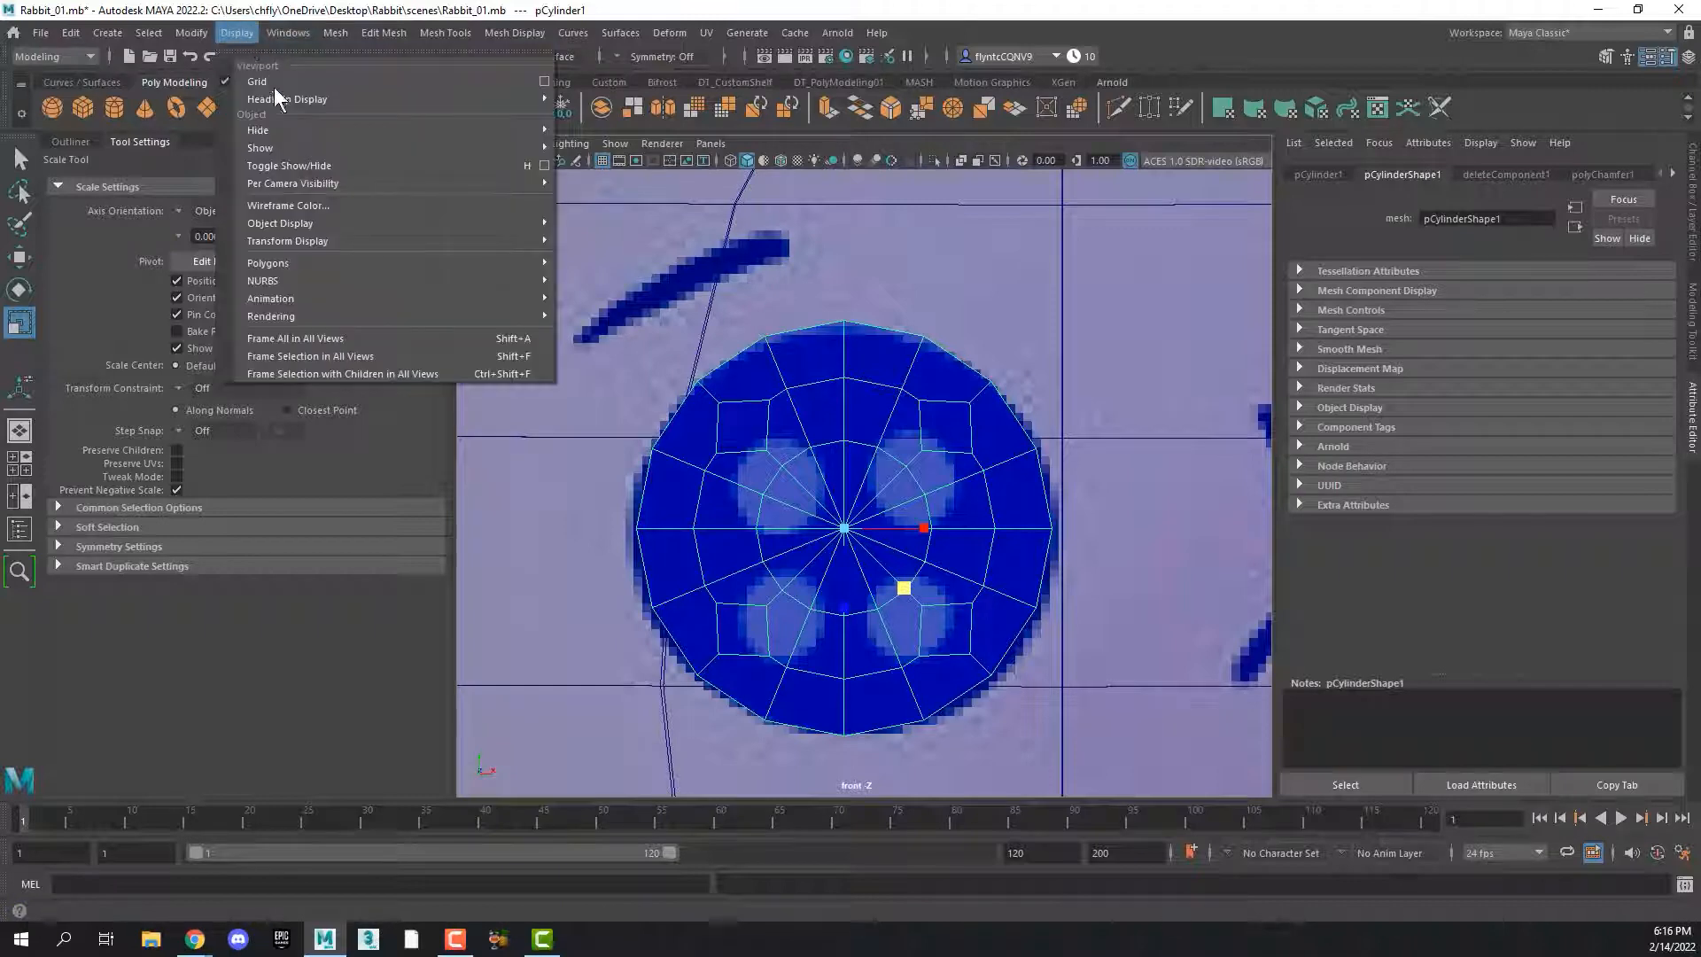
pyautogui.moveTo(362, 125)
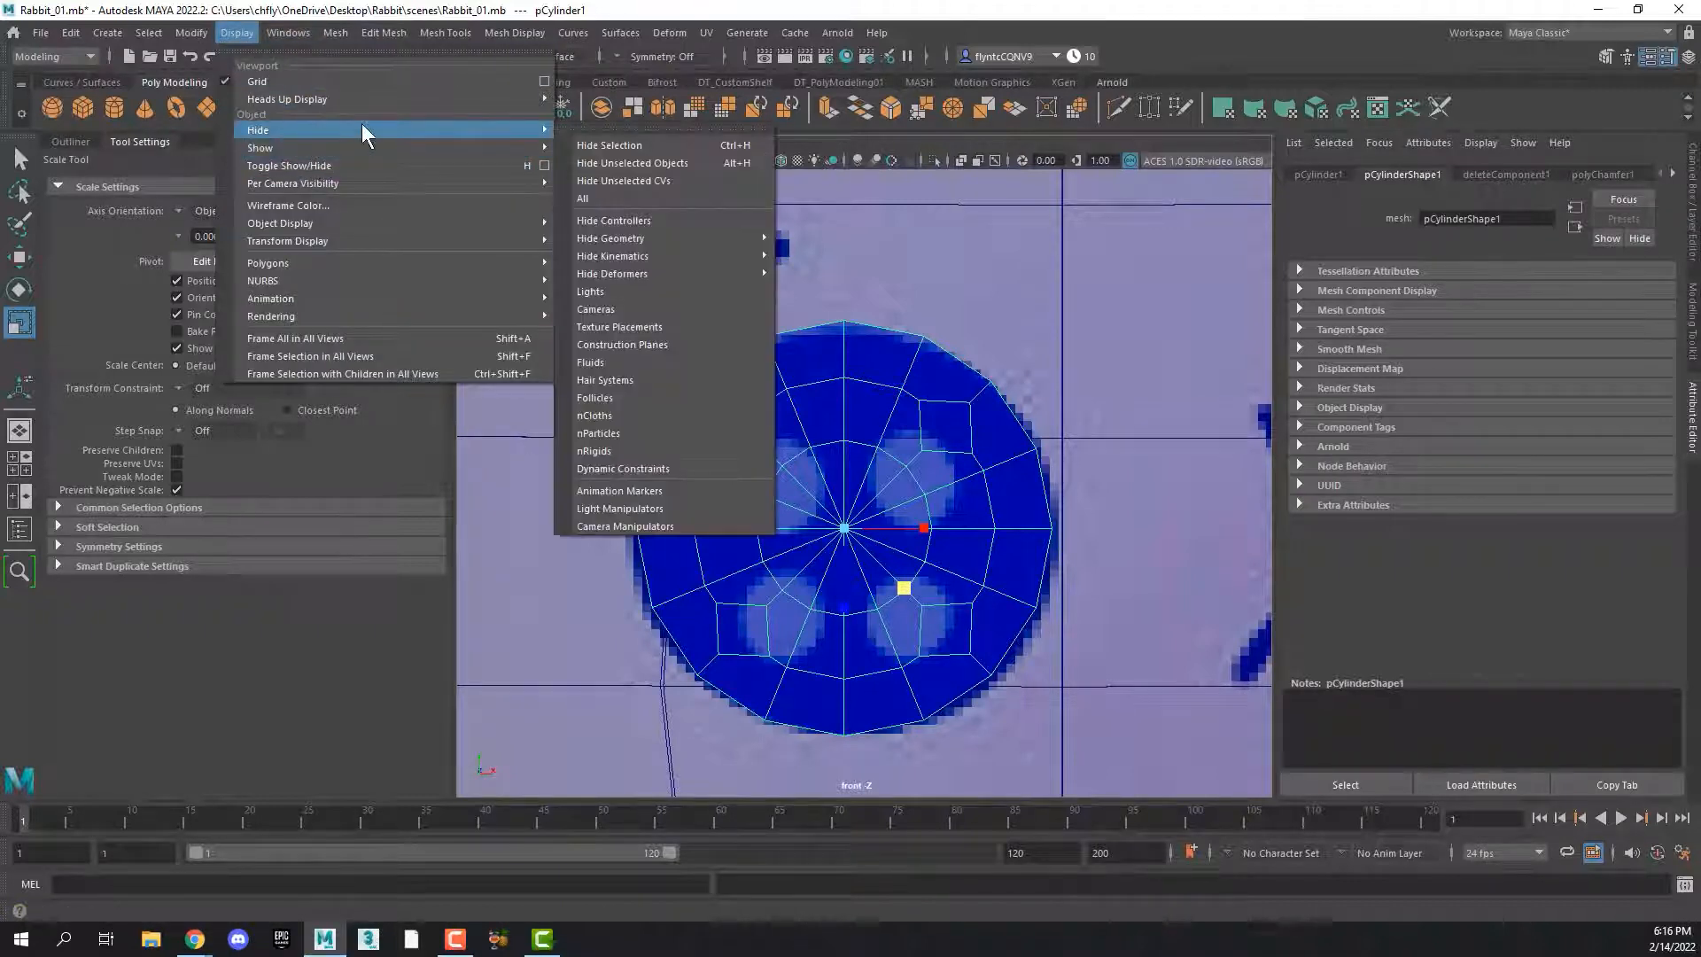
pyautogui.click(683, 161)
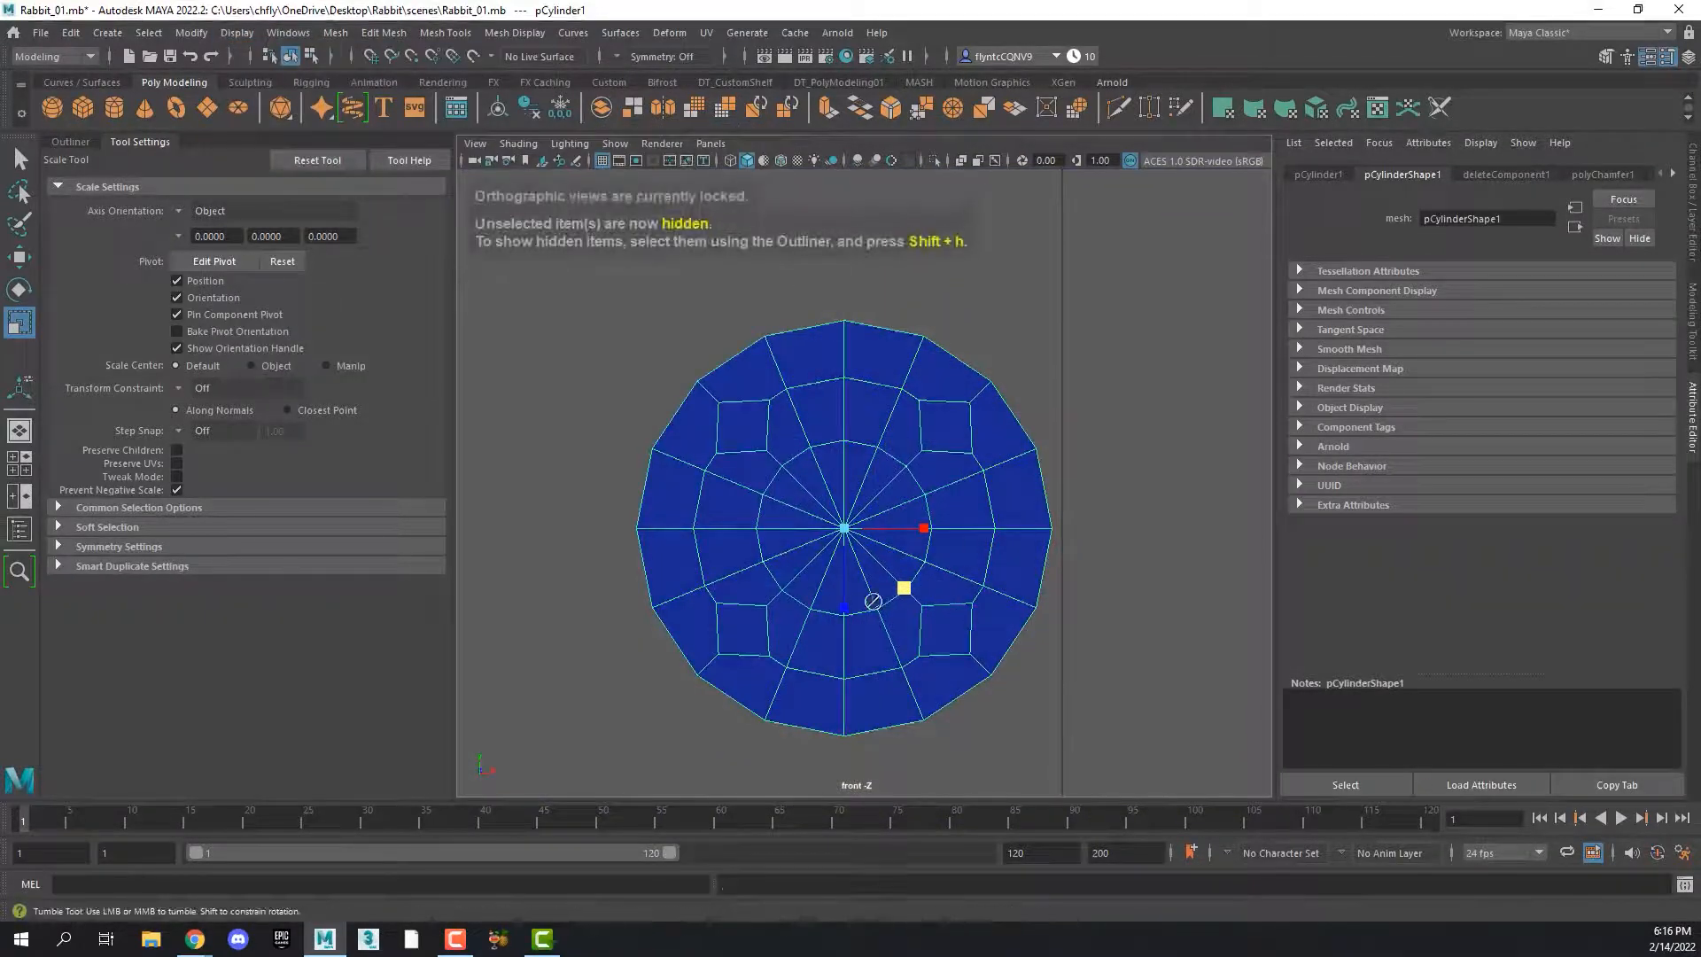
# In the perspective view, reduce the transparency of the button's lambert1 material to zero so it is opaque
pyautogui.press('space')
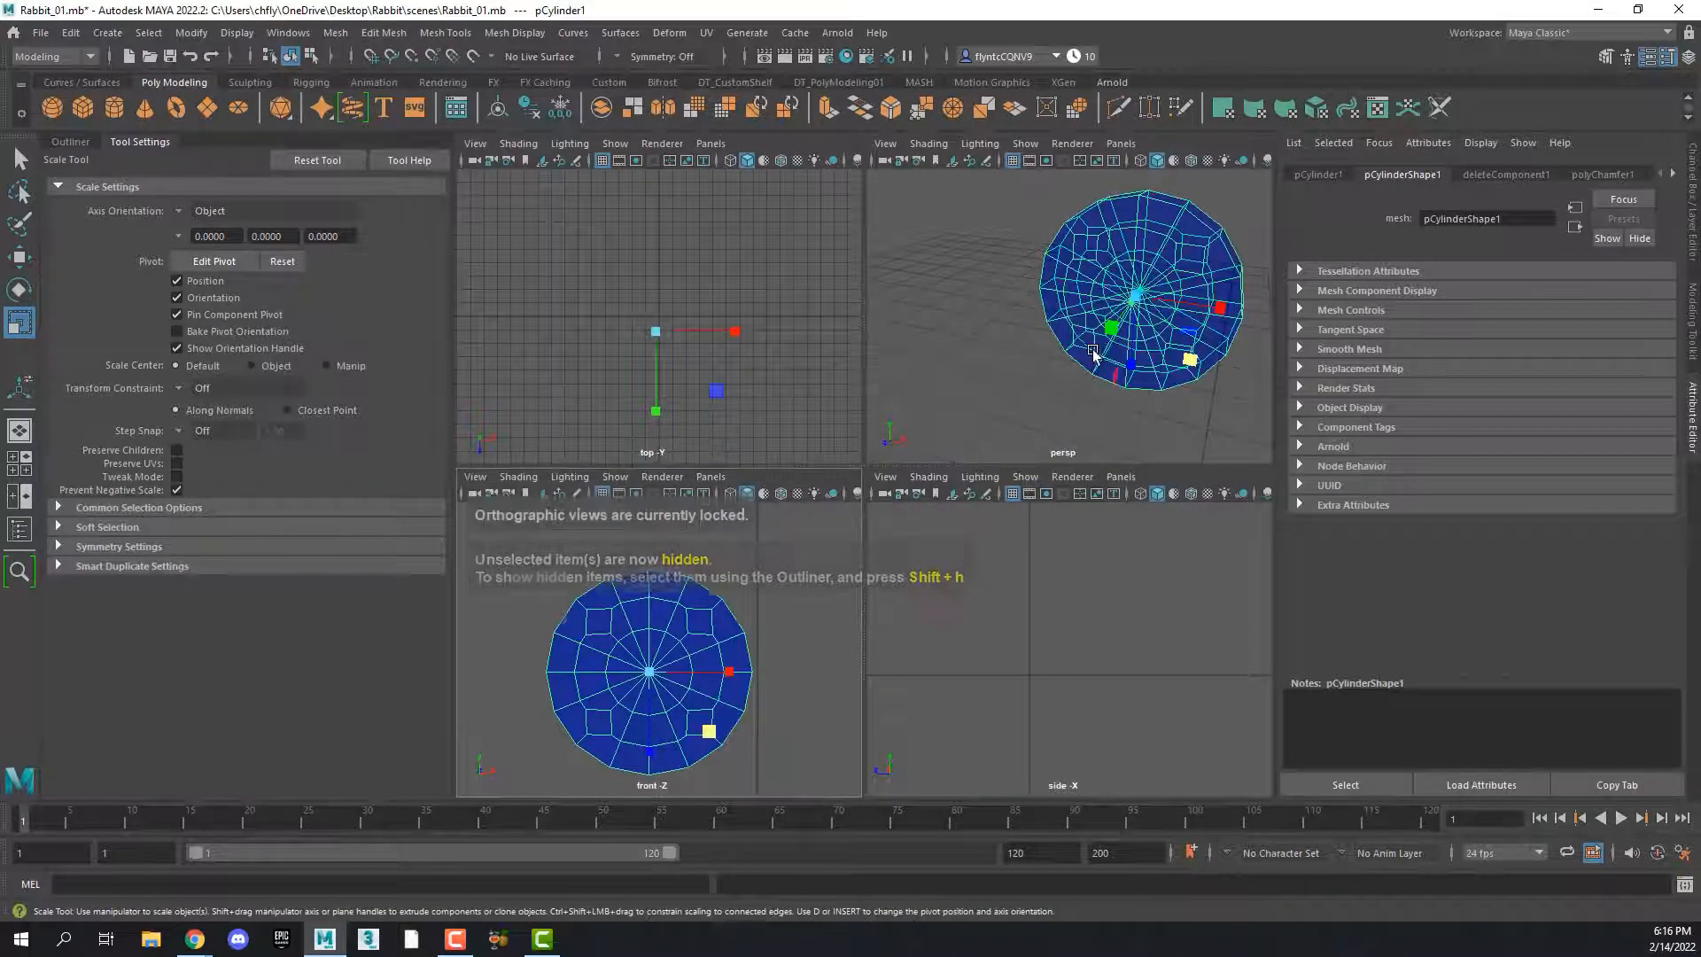
pyautogui.keyDown('alt'); pyautogui.moveTo(1094, 354); pyautogui.dragTo(874, 469); pyautogui.keyUp('alt')
pyautogui.press('space')
pyautogui.scroll(-3, 824, 354)
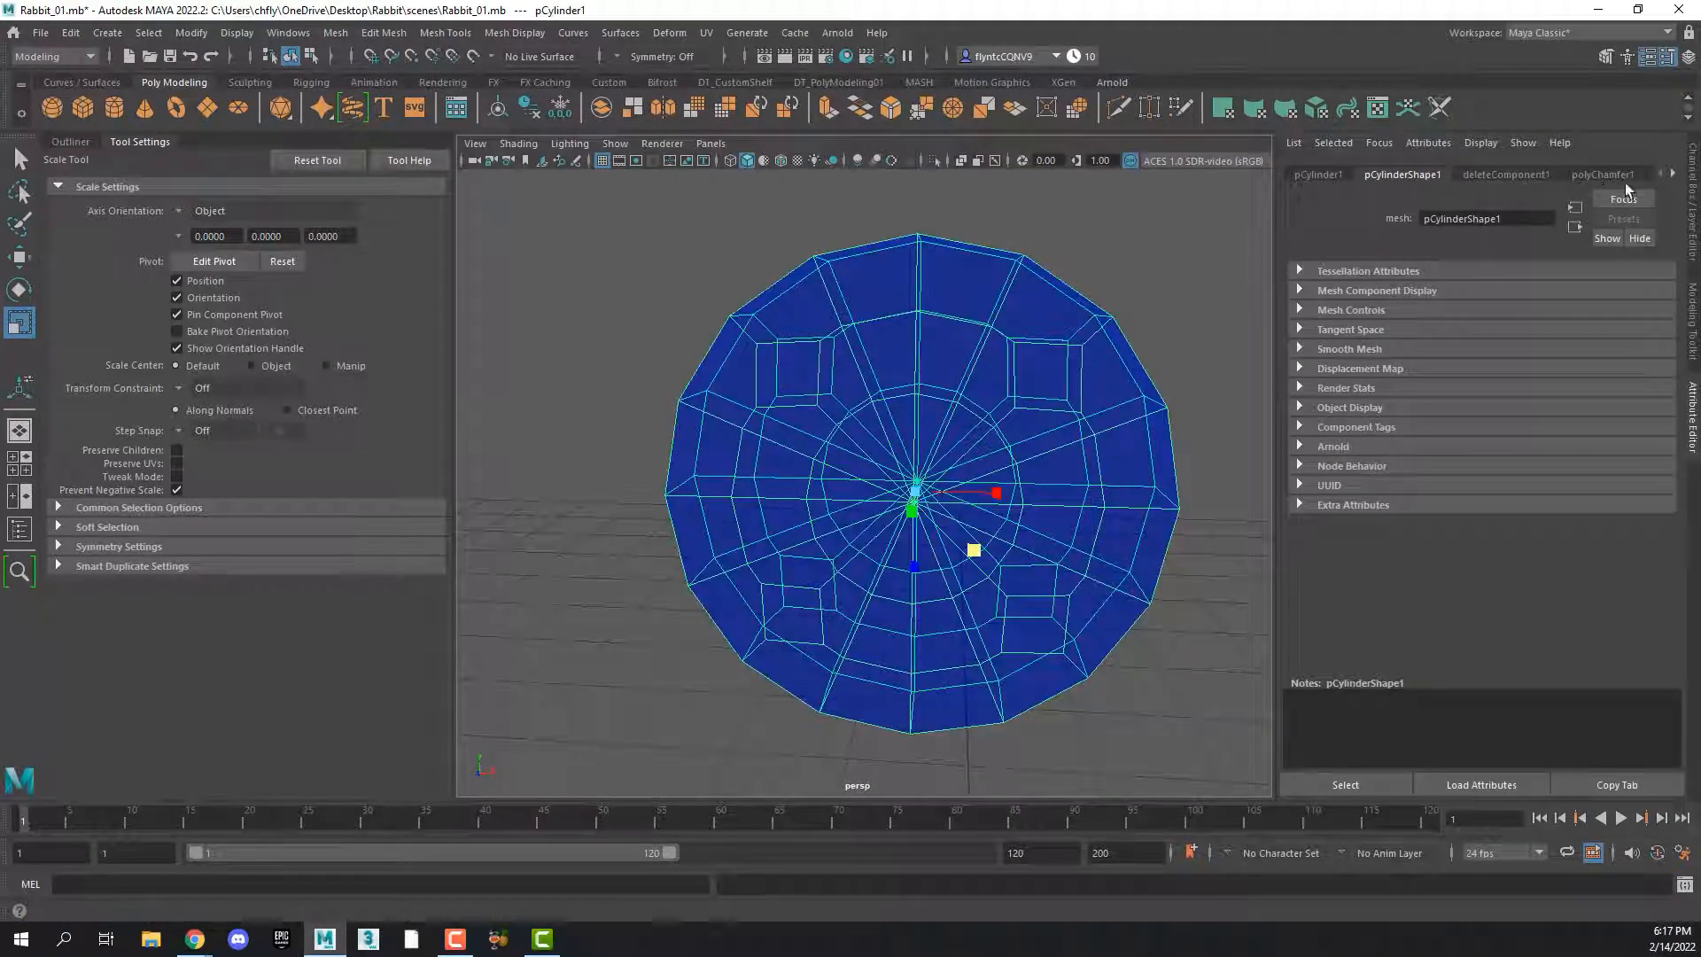
pyautogui.click(1672, 174)
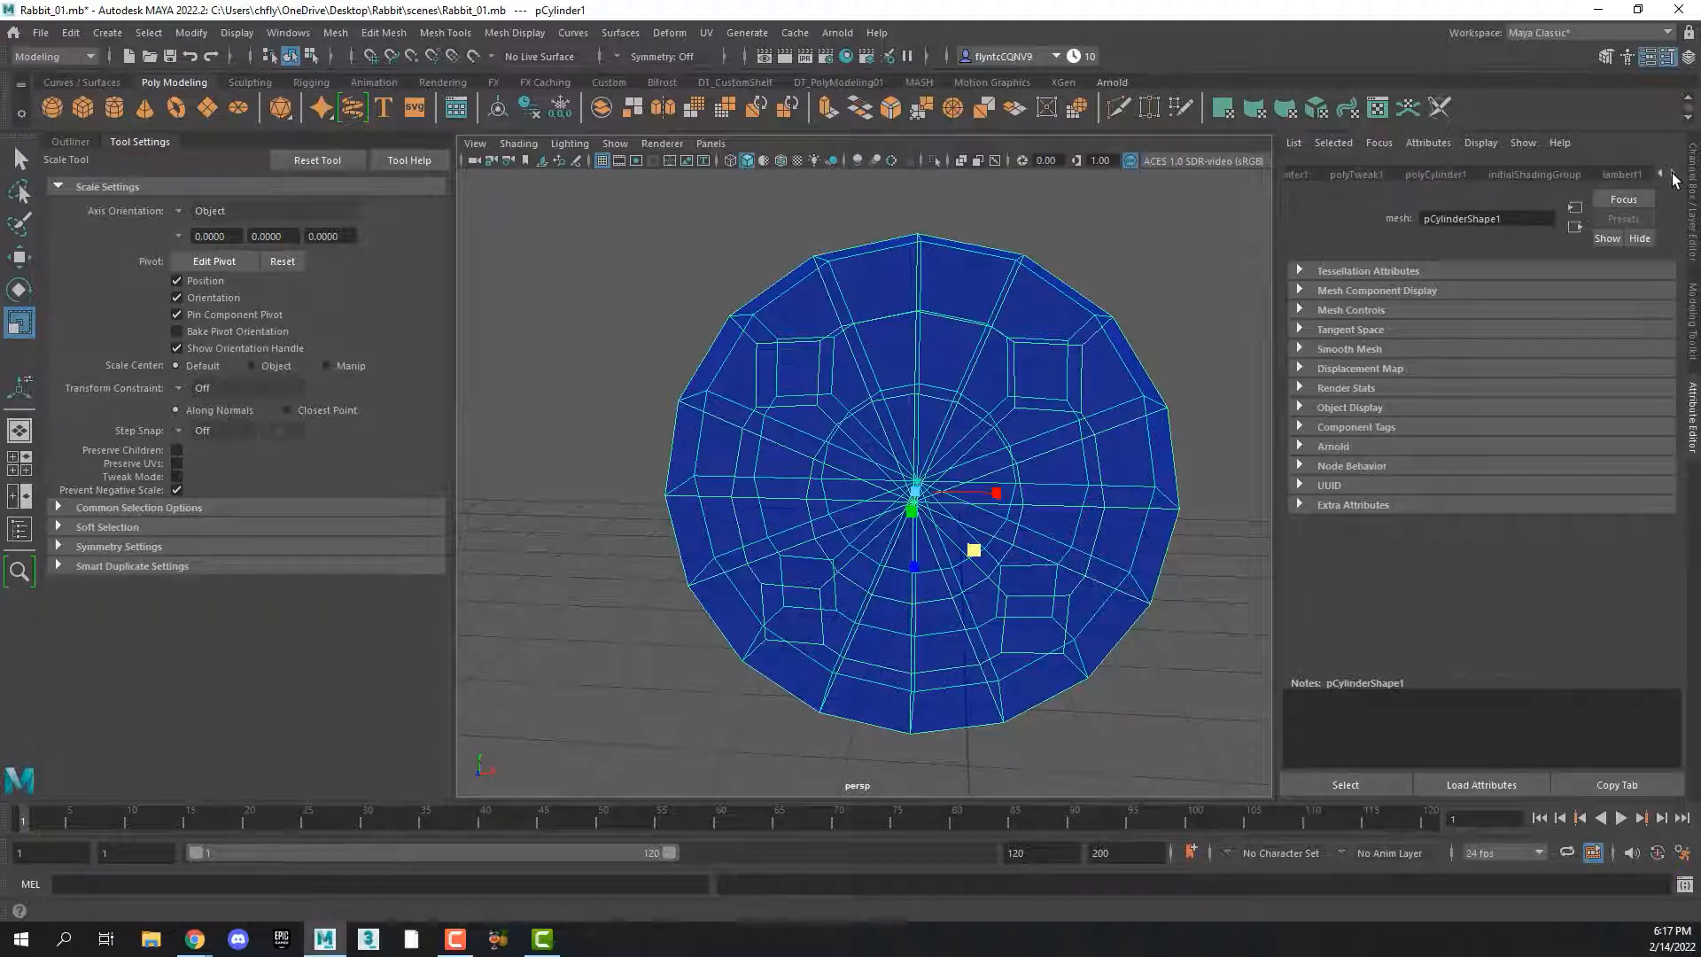
pyautogui.click(1625, 175)
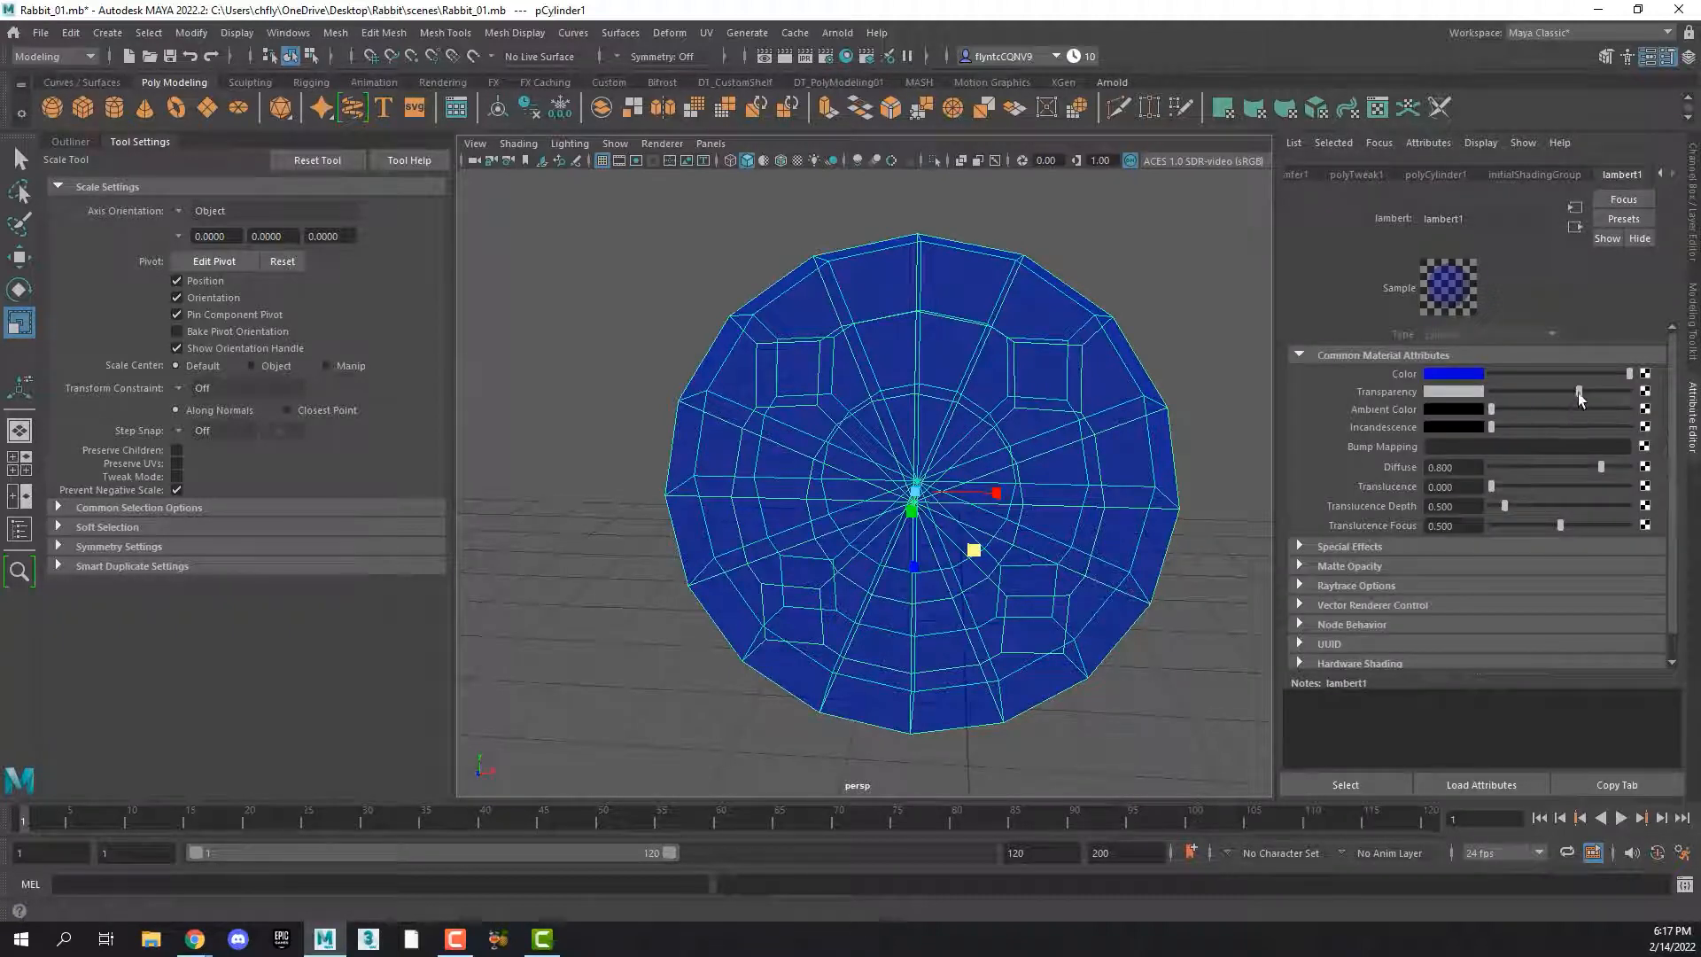
pyautogui.moveTo(1581, 399); pyautogui.dragTo(1492, 399)
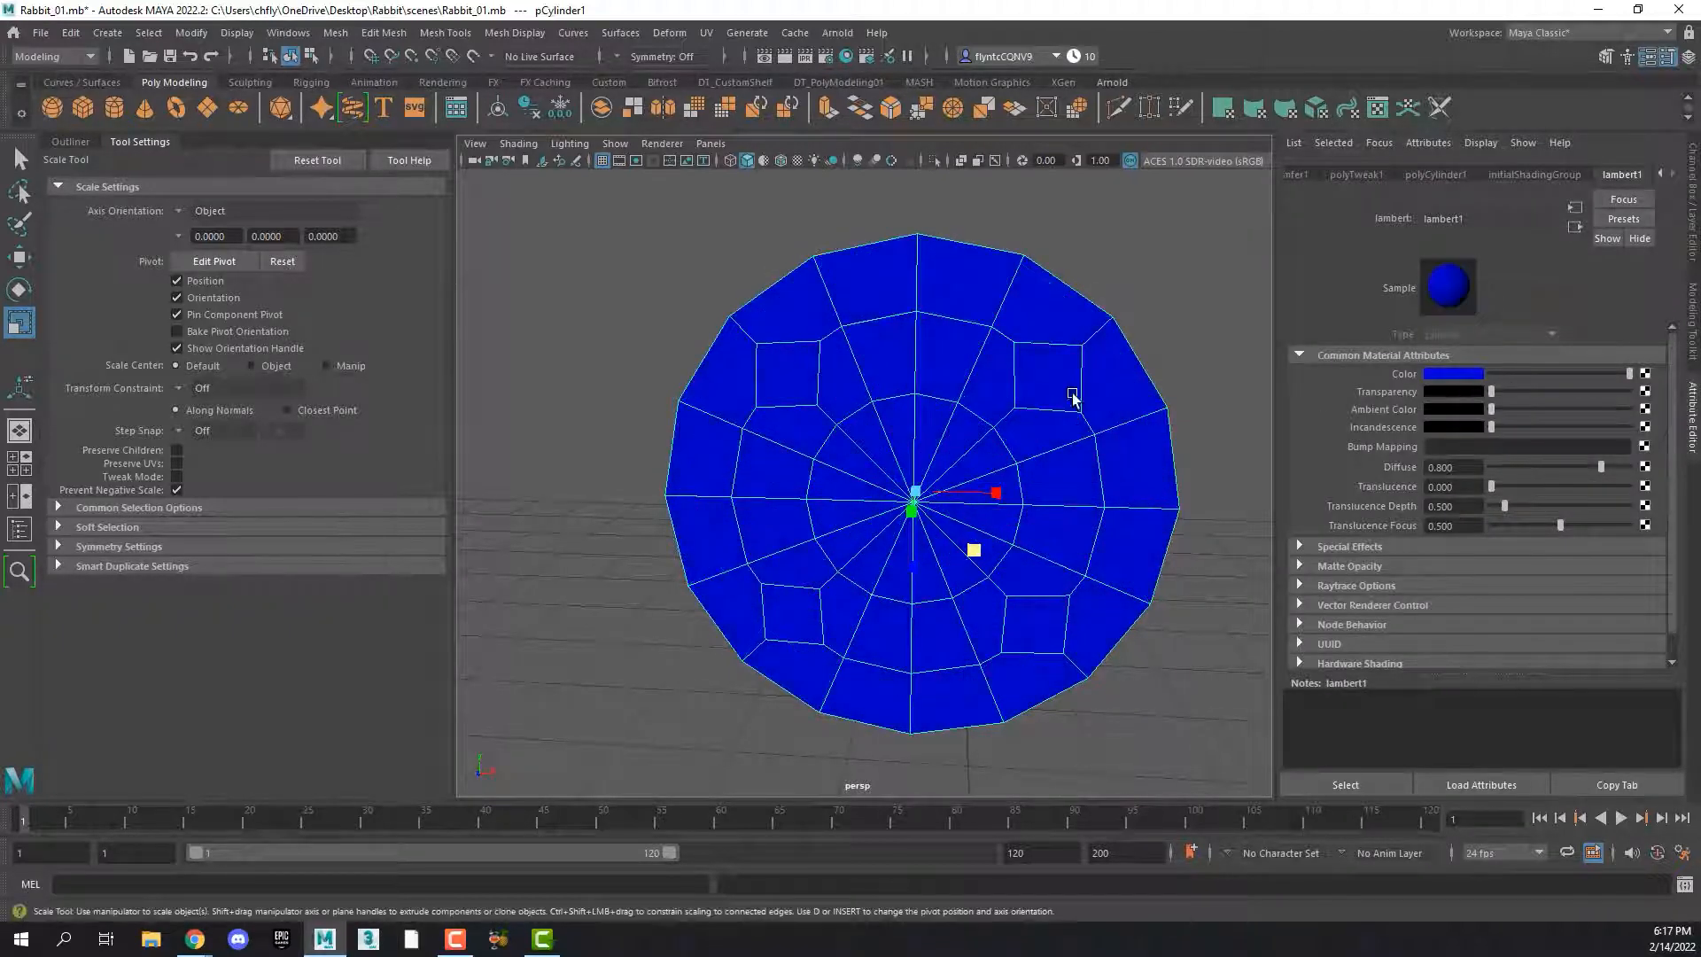
# With Multi-Cut, connect the midpoint of the upper-left square's top edge to the rim vertex above and its right edge's midpoint to the nearby inner-ring vertex
pyautogui.keyDown('alt'); pyautogui.moveTo(1072, 398); pyautogui.dragTo(851, 349); pyautogui.keyUp('alt')
pyautogui.scroll(8, 922, 422)
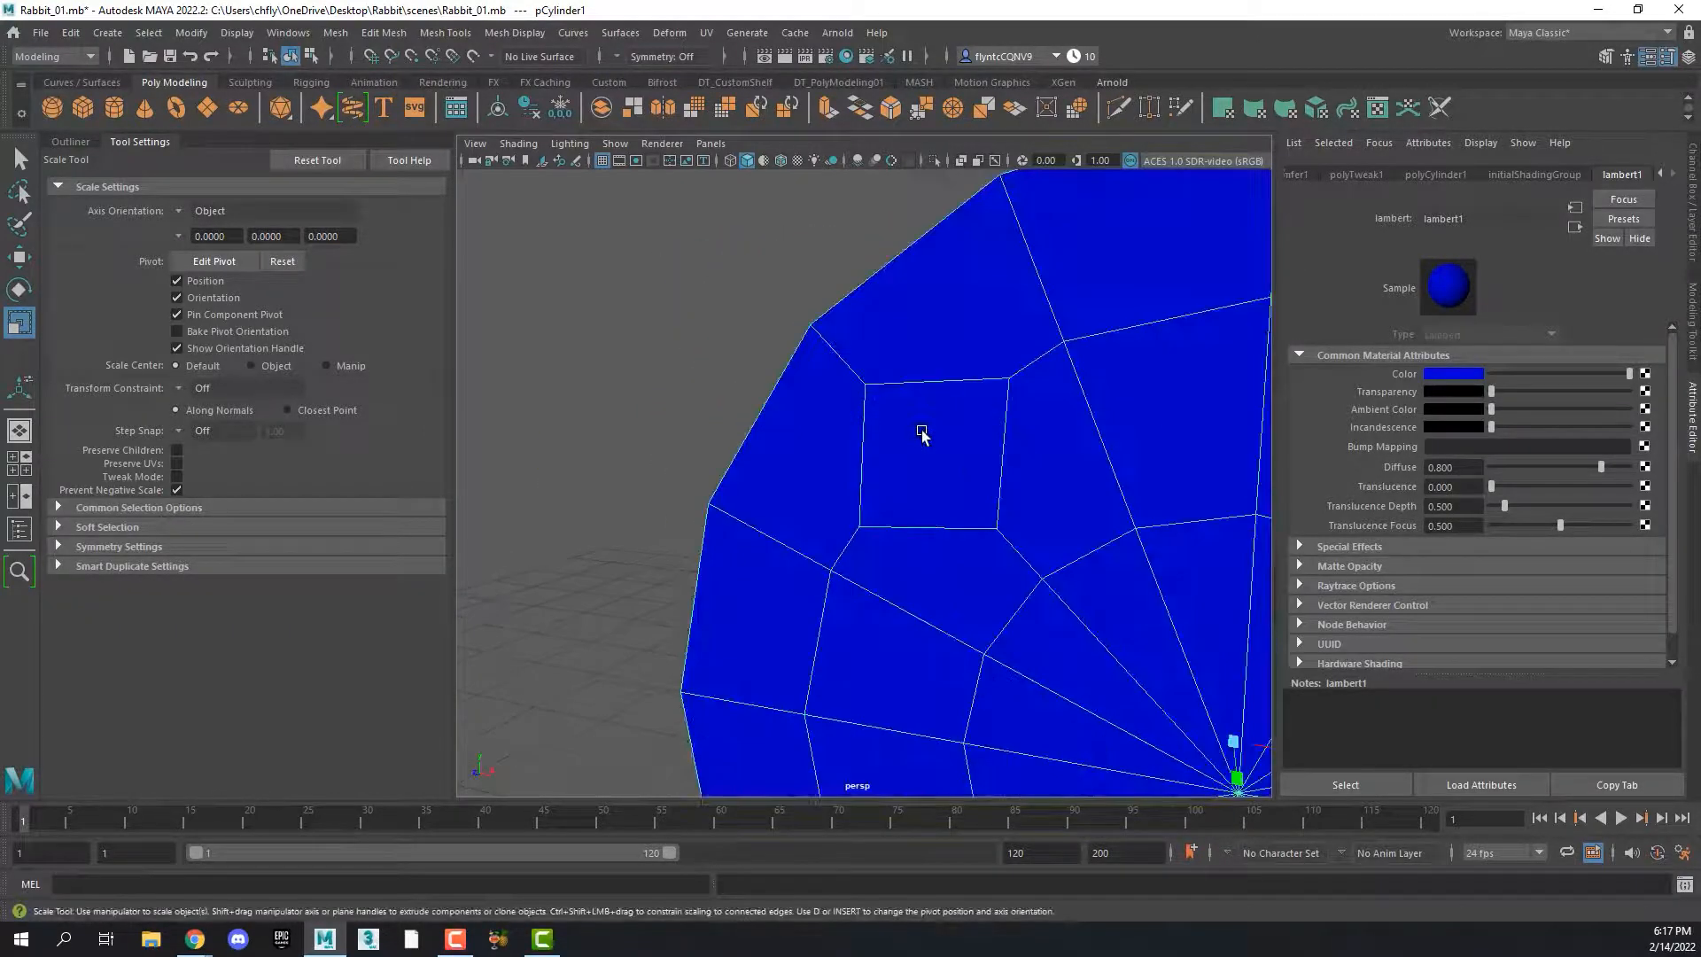
pyautogui.moveTo(922, 434)
pyautogui.keyDown('alt'); pyautogui.mouseDown()
pyautogui.moveTo(942, 417)
pyautogui.moveTo(900, 440)
pyautogui.mouseUp(); pyautogui.keyUp('alt')
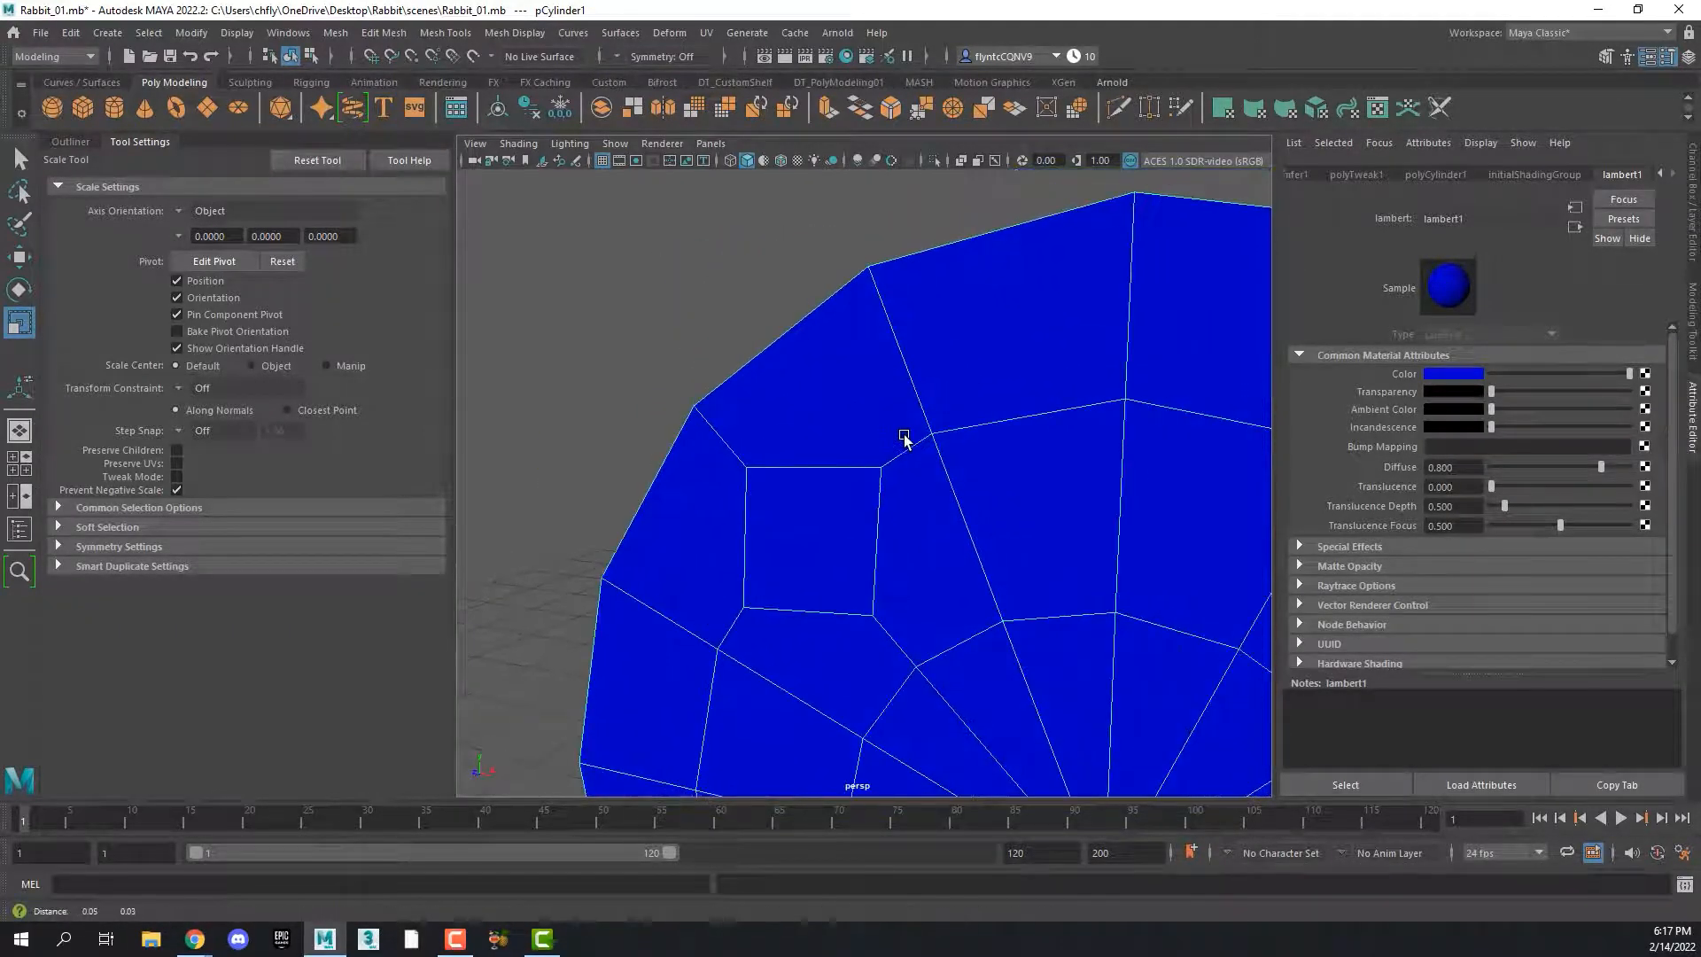
pyautogui.click(1118, 112)
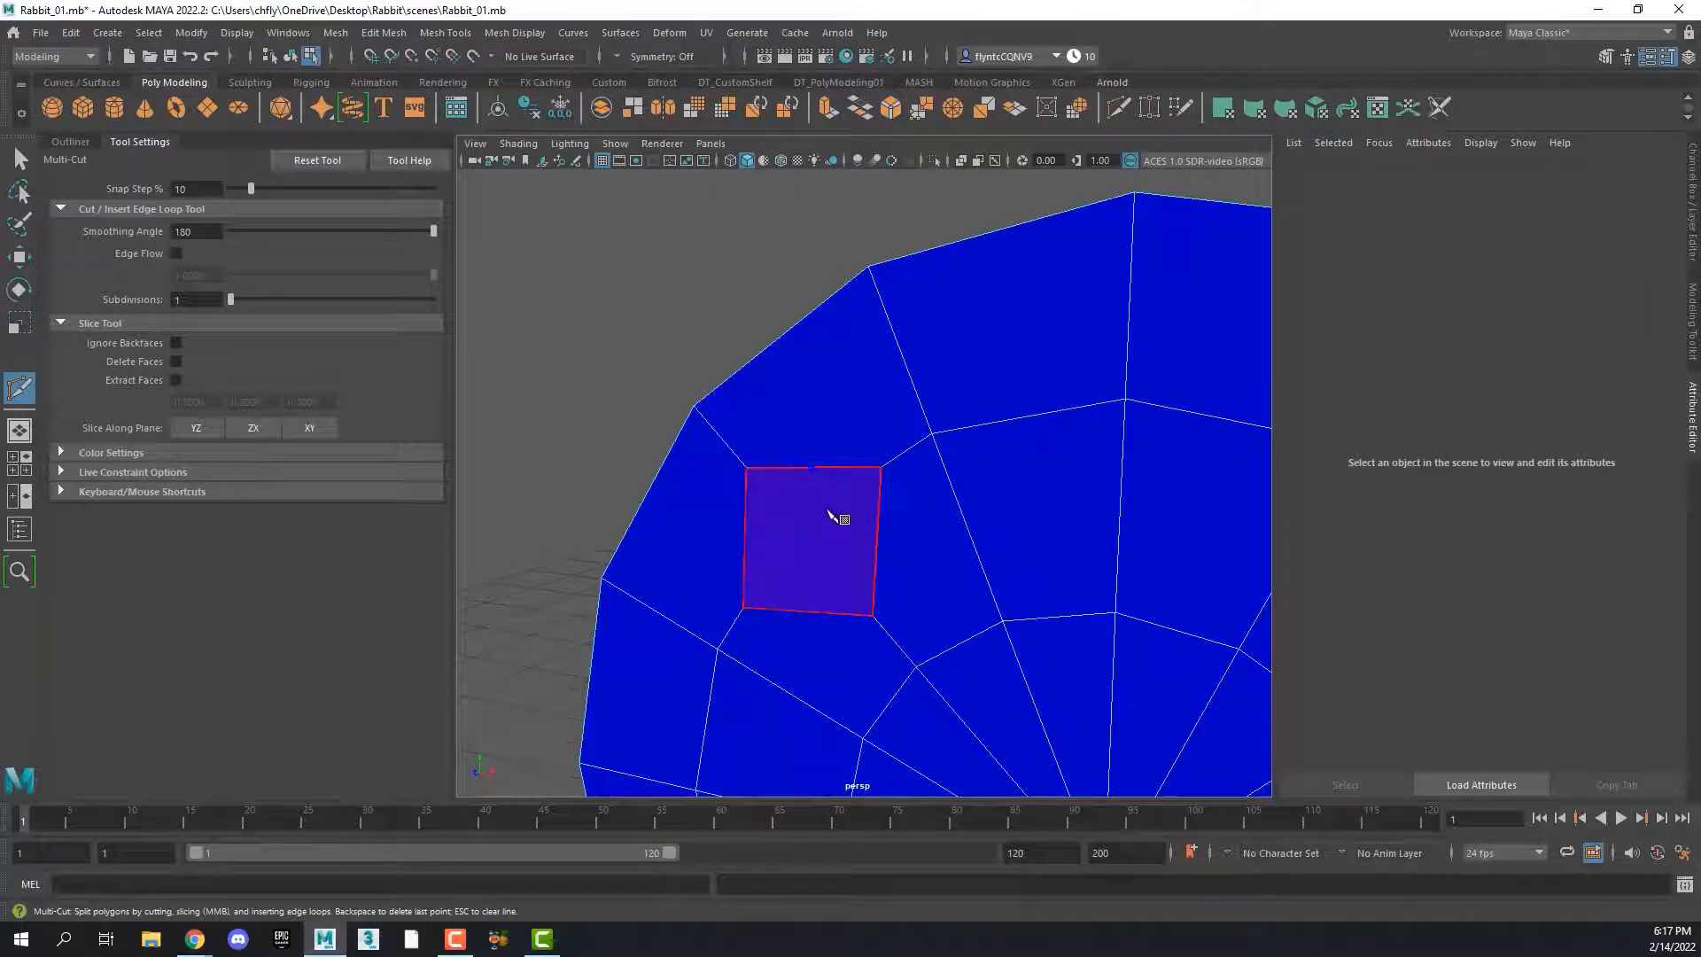
pyautogui.click(868, 268)
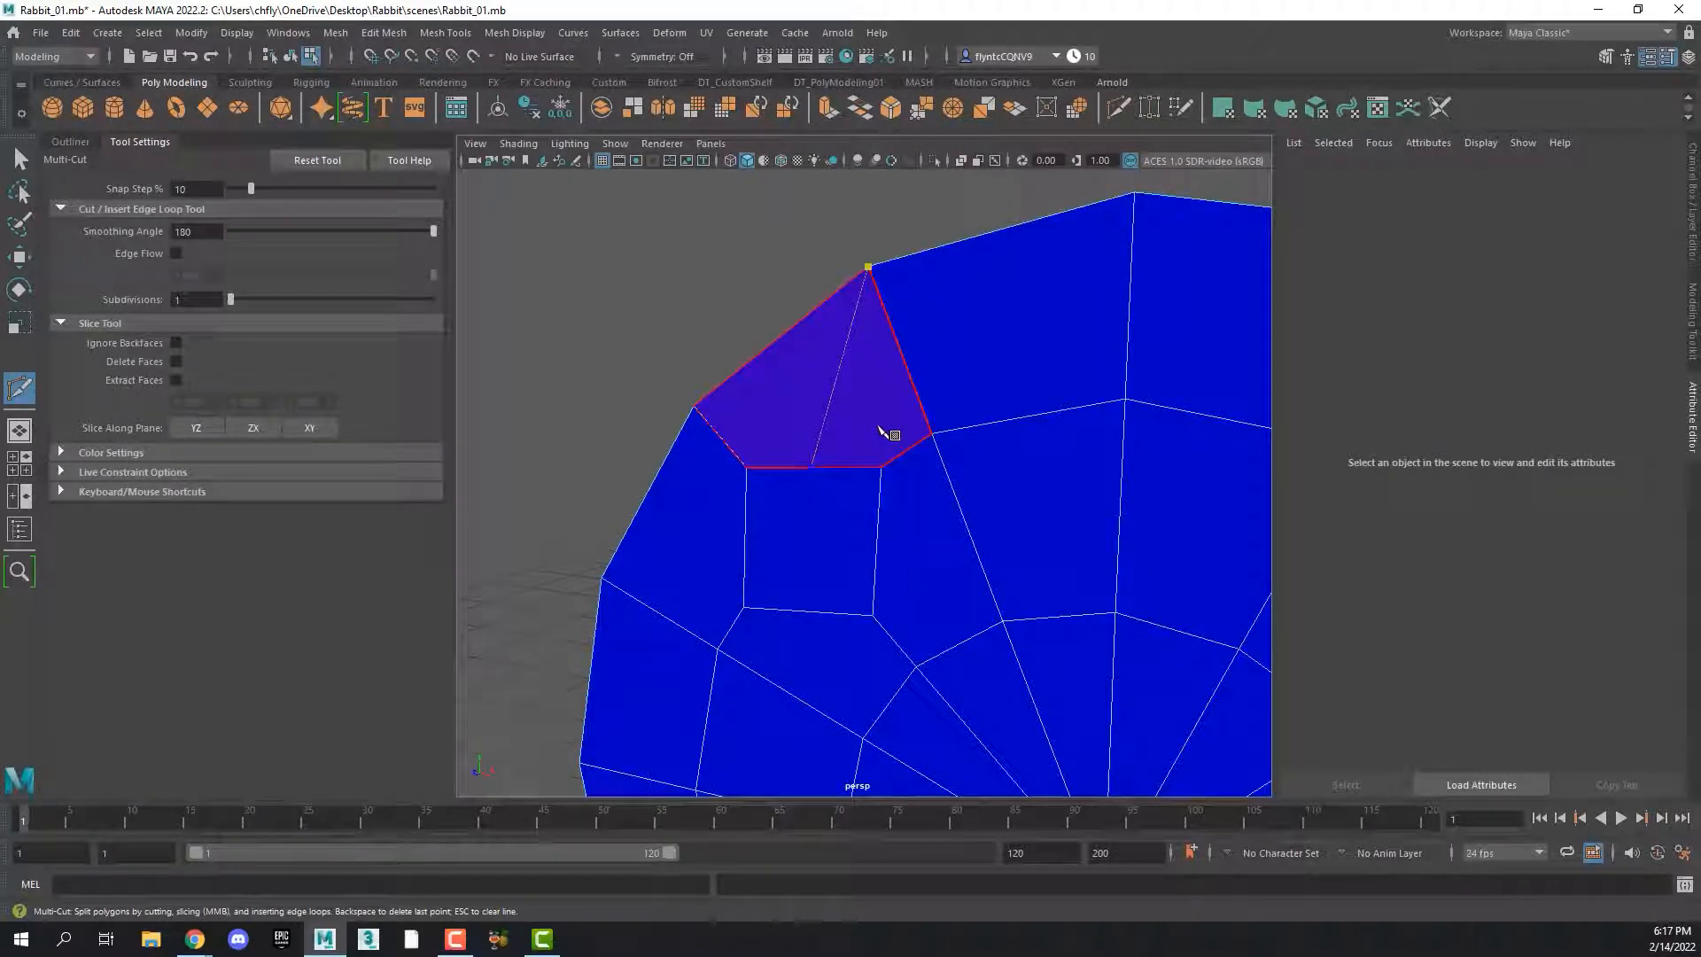
pyautogui.press('Escape')
pyautogui.click(872, 615)
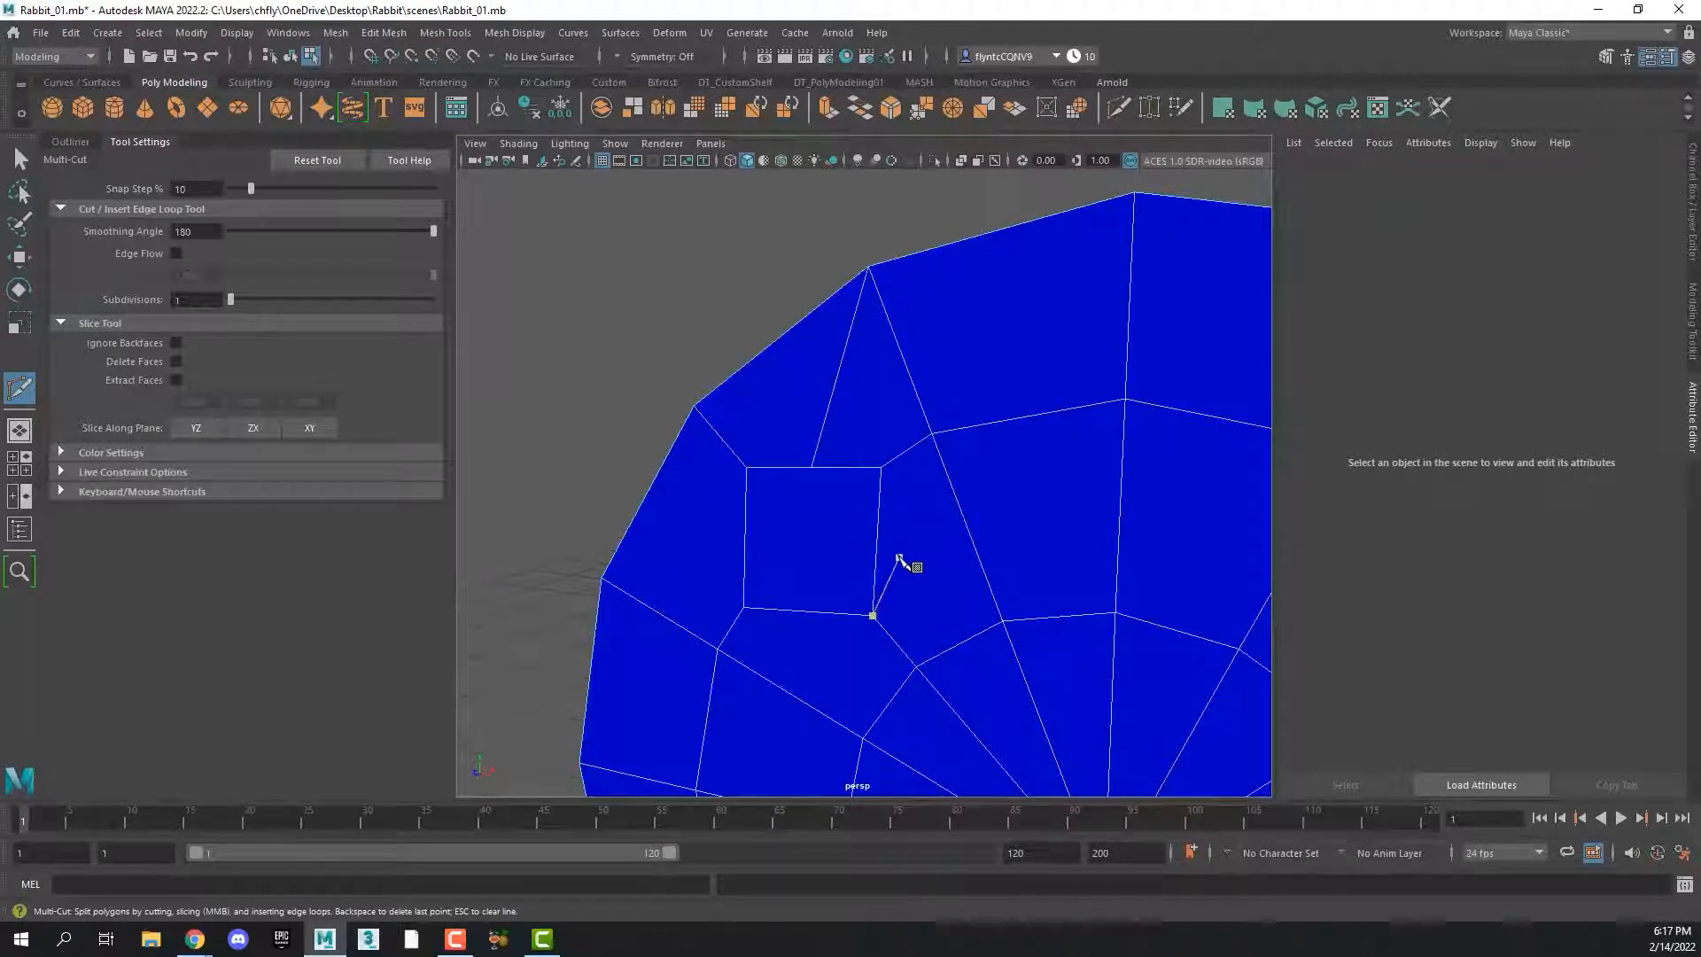
pyautogui.press('Escape')
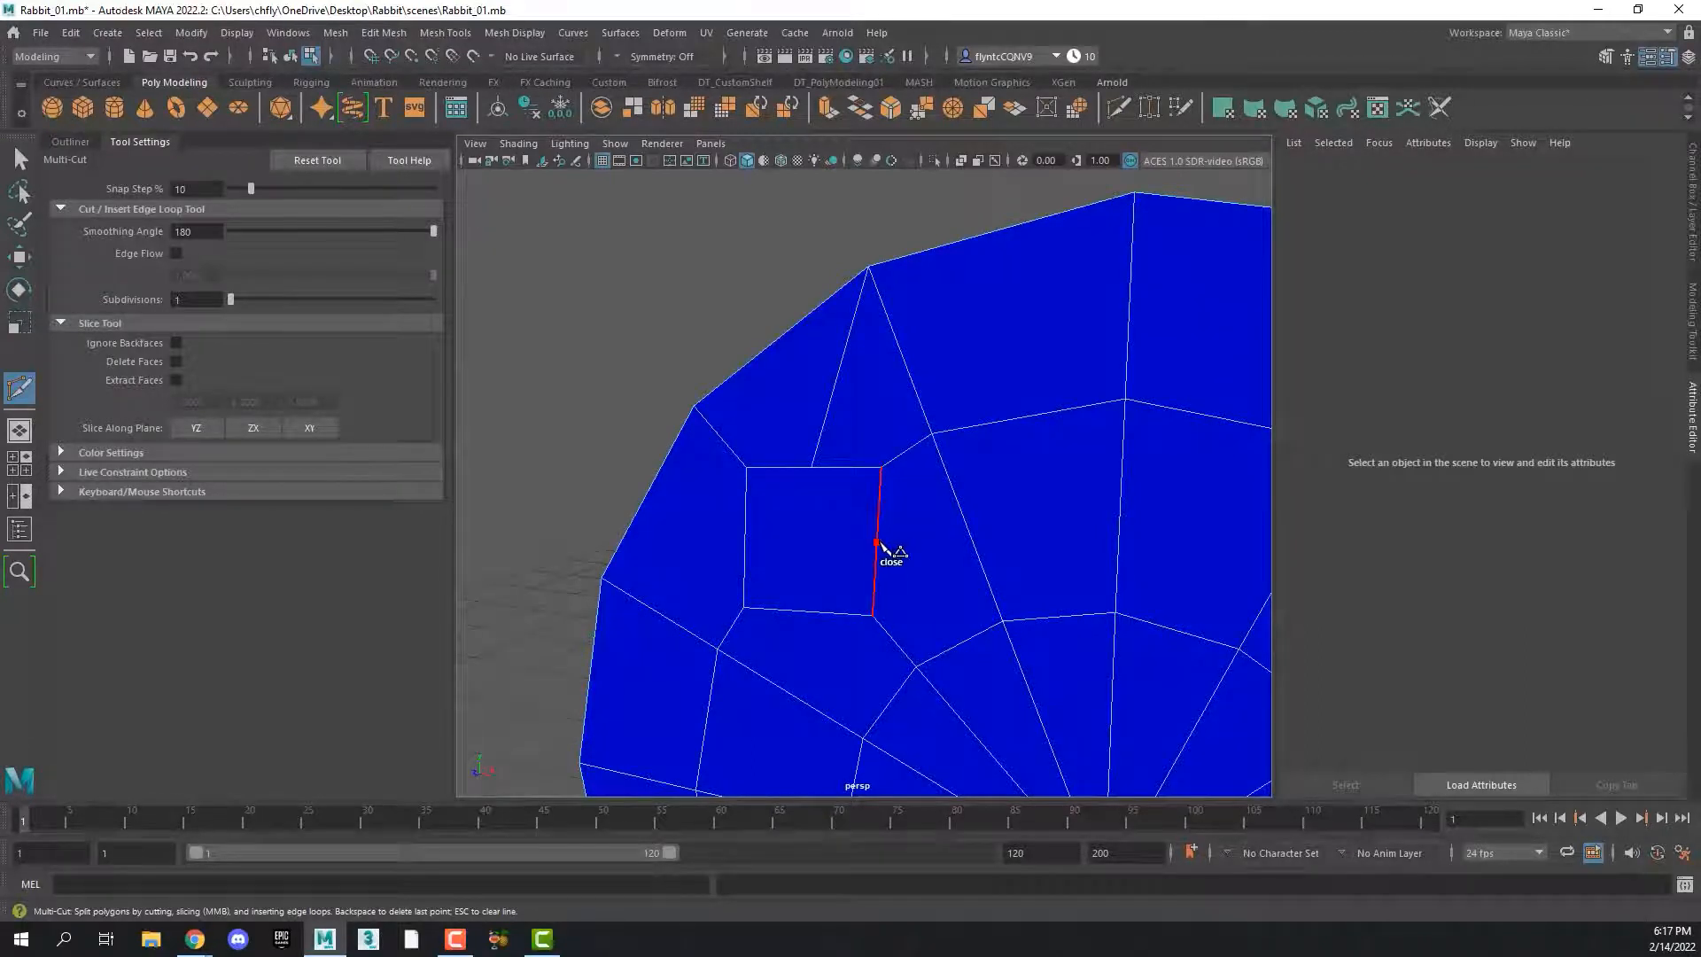
pyautogui.click(1003, 621)
pyautogui.press('Return')
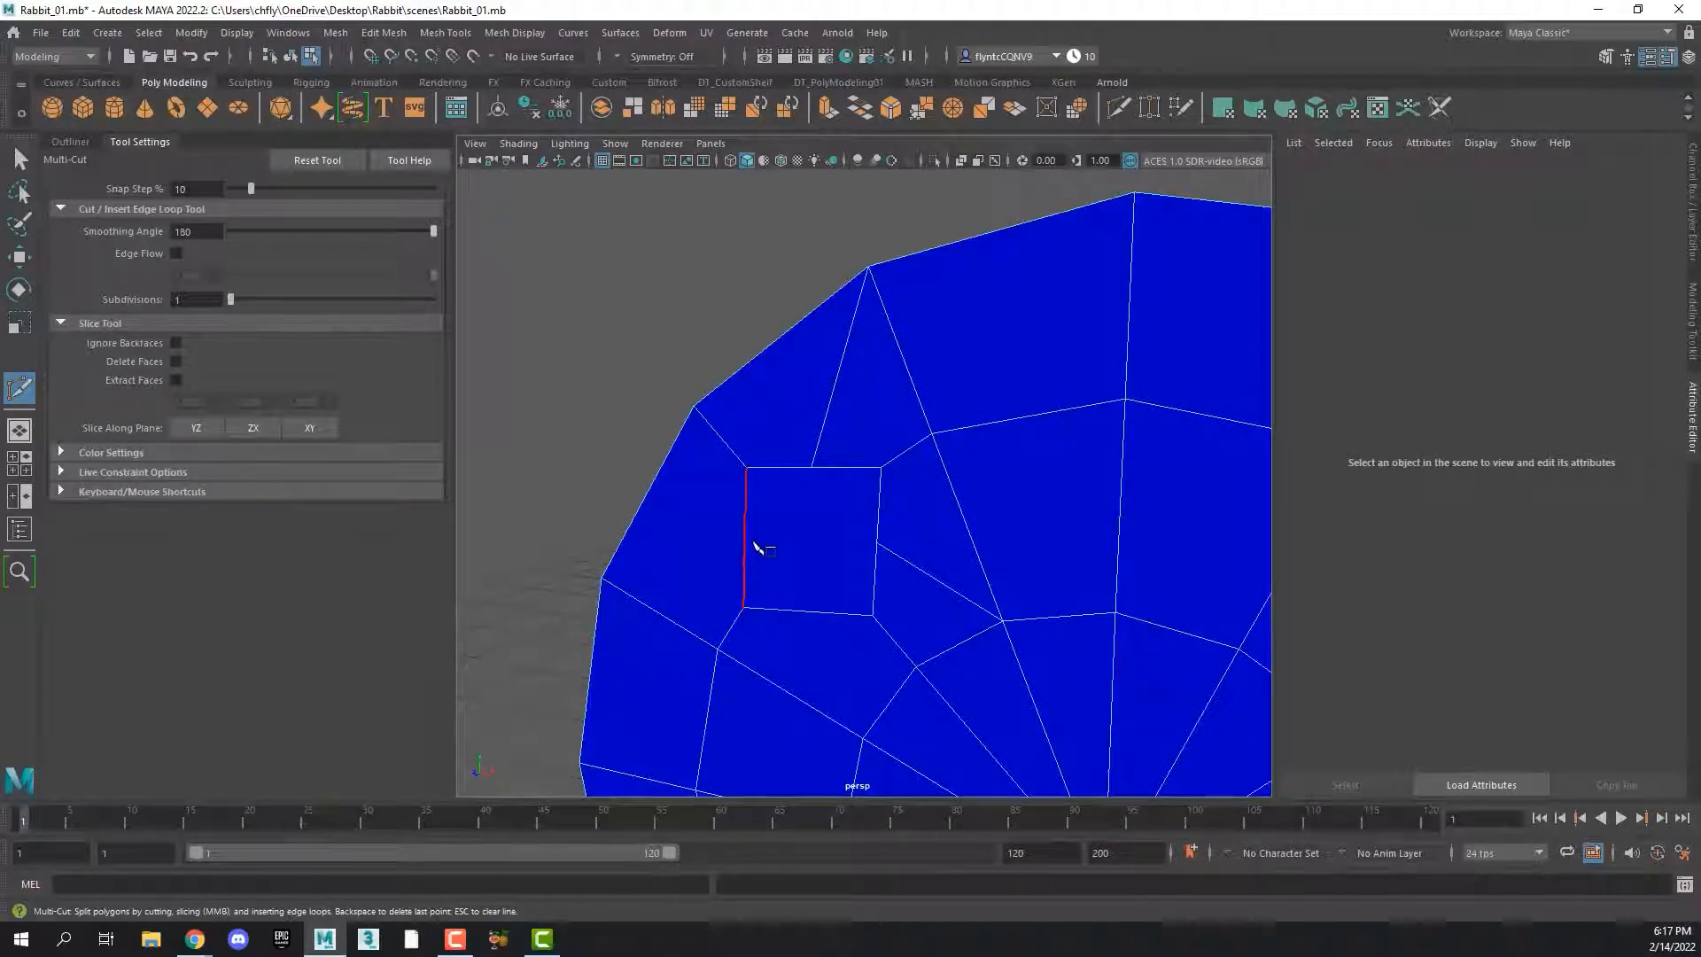
# Cut from the midpoints of the upper-left square's left and bottom edges to the adjacent rim vertex and inner-ring vertex
pyautogui.keyDown('alt'); pyautogui.moveTo(774, 551); pyautogui.dragTo(793, 546); pyautogui.keyUp('alt')
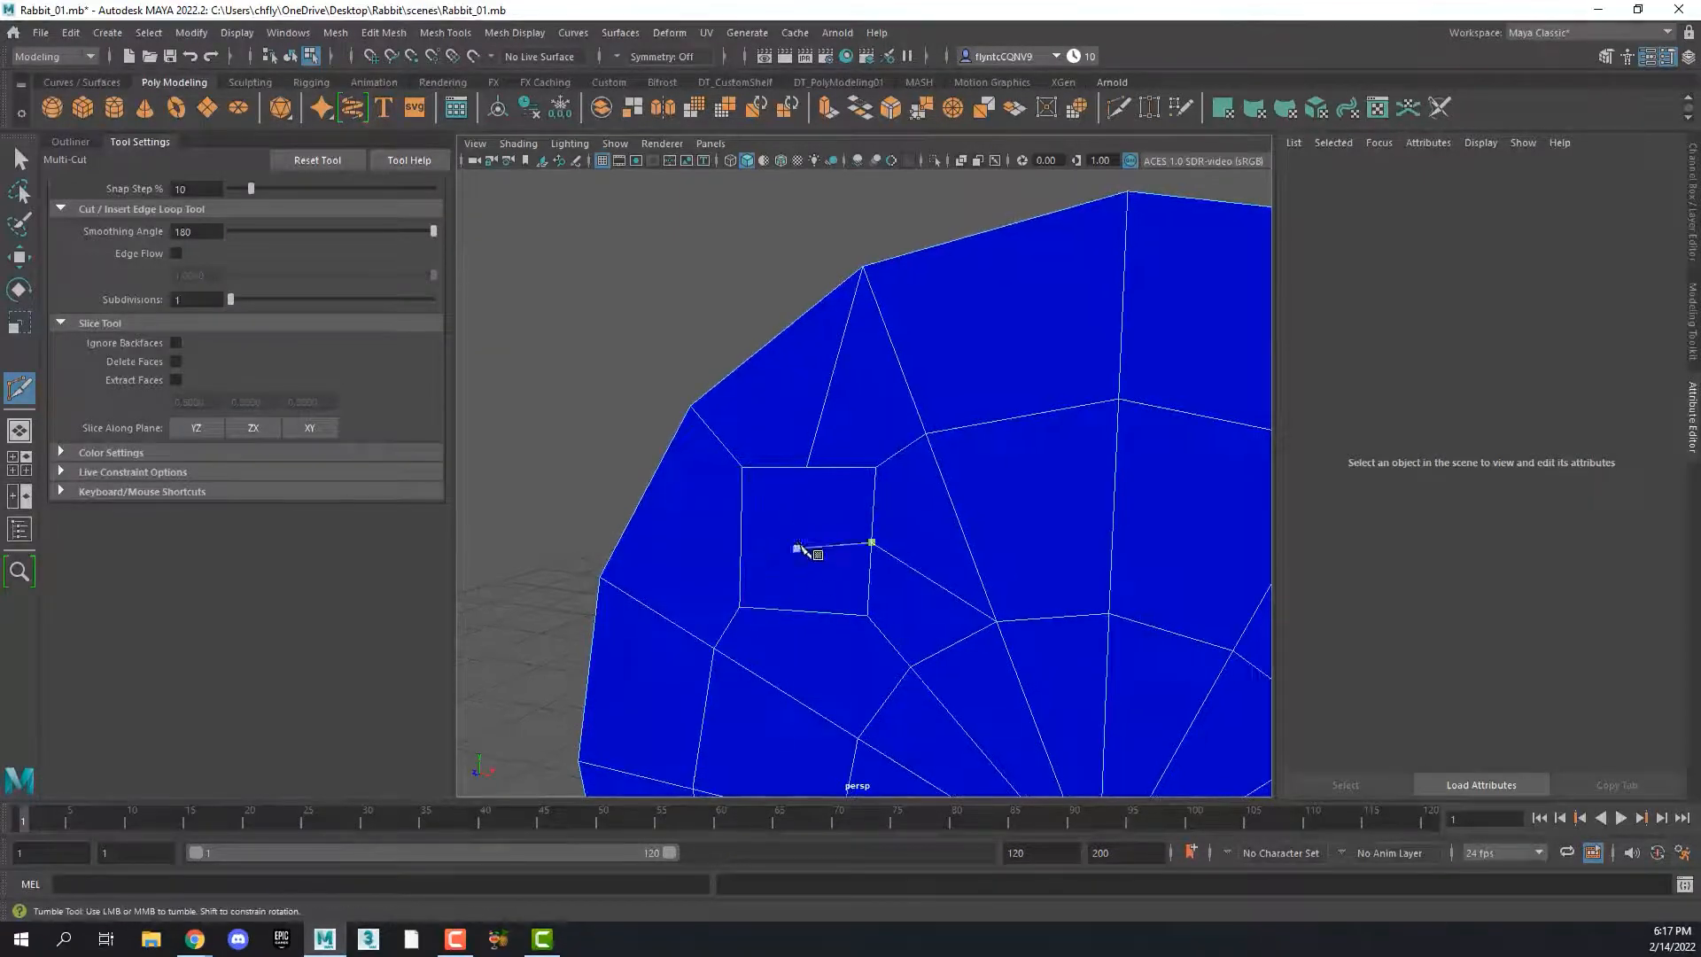
pyautogui.click(740, 539)
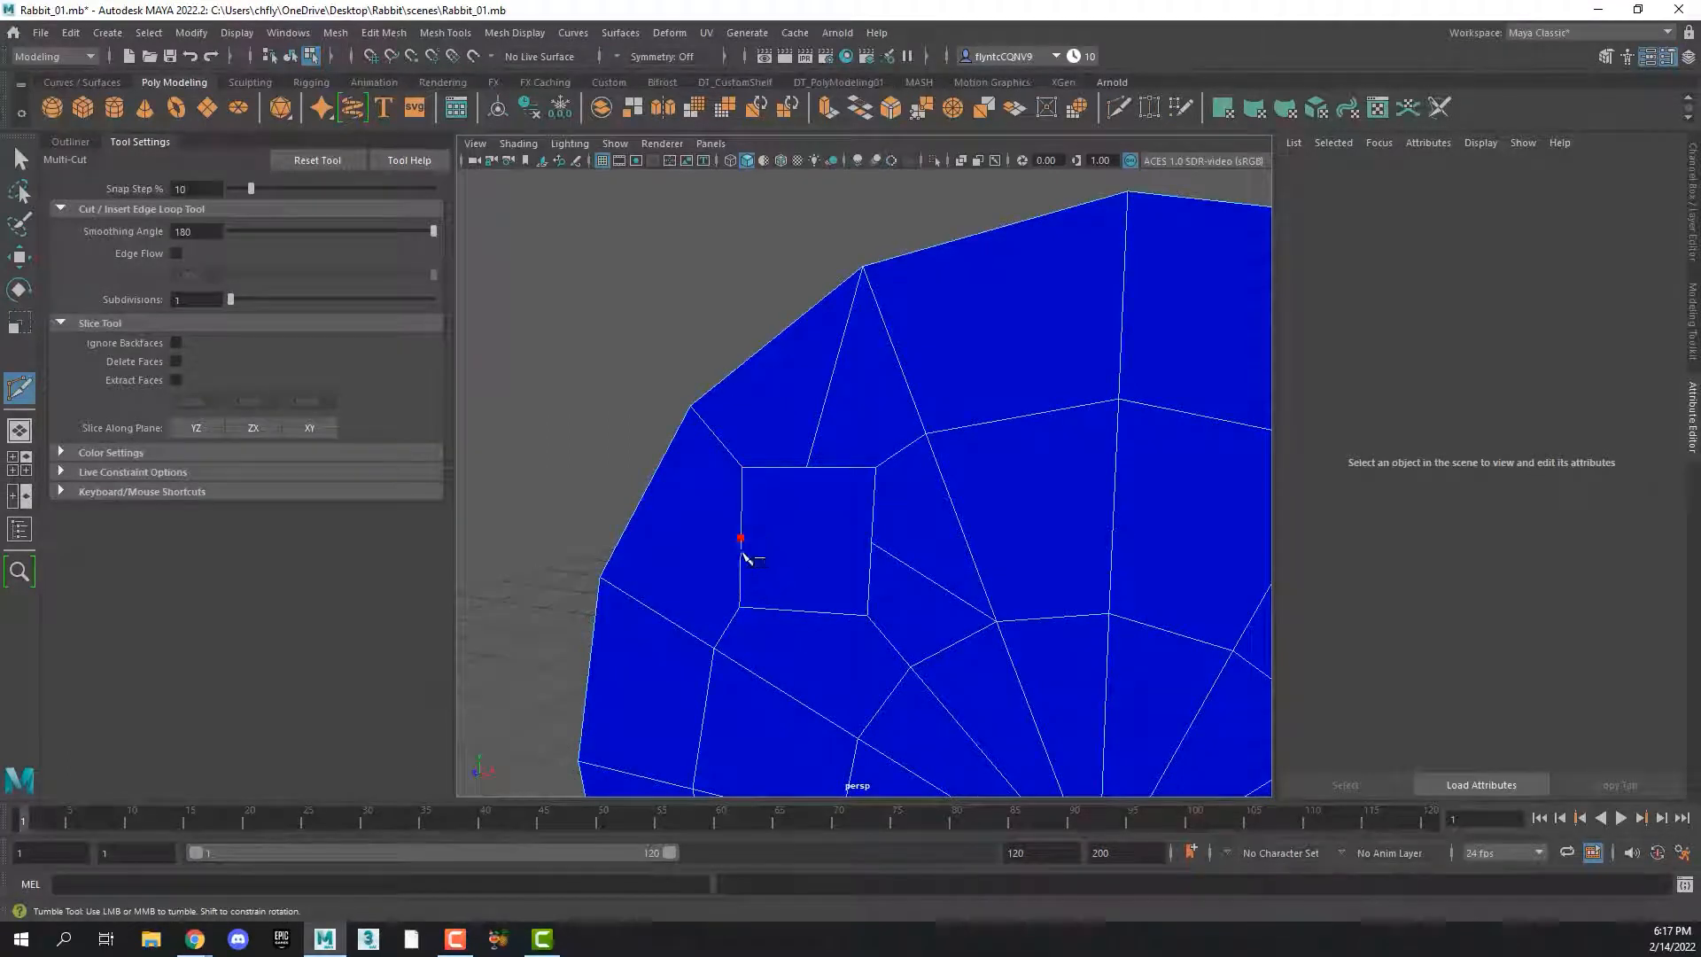
pyautogui.click(599, 577)
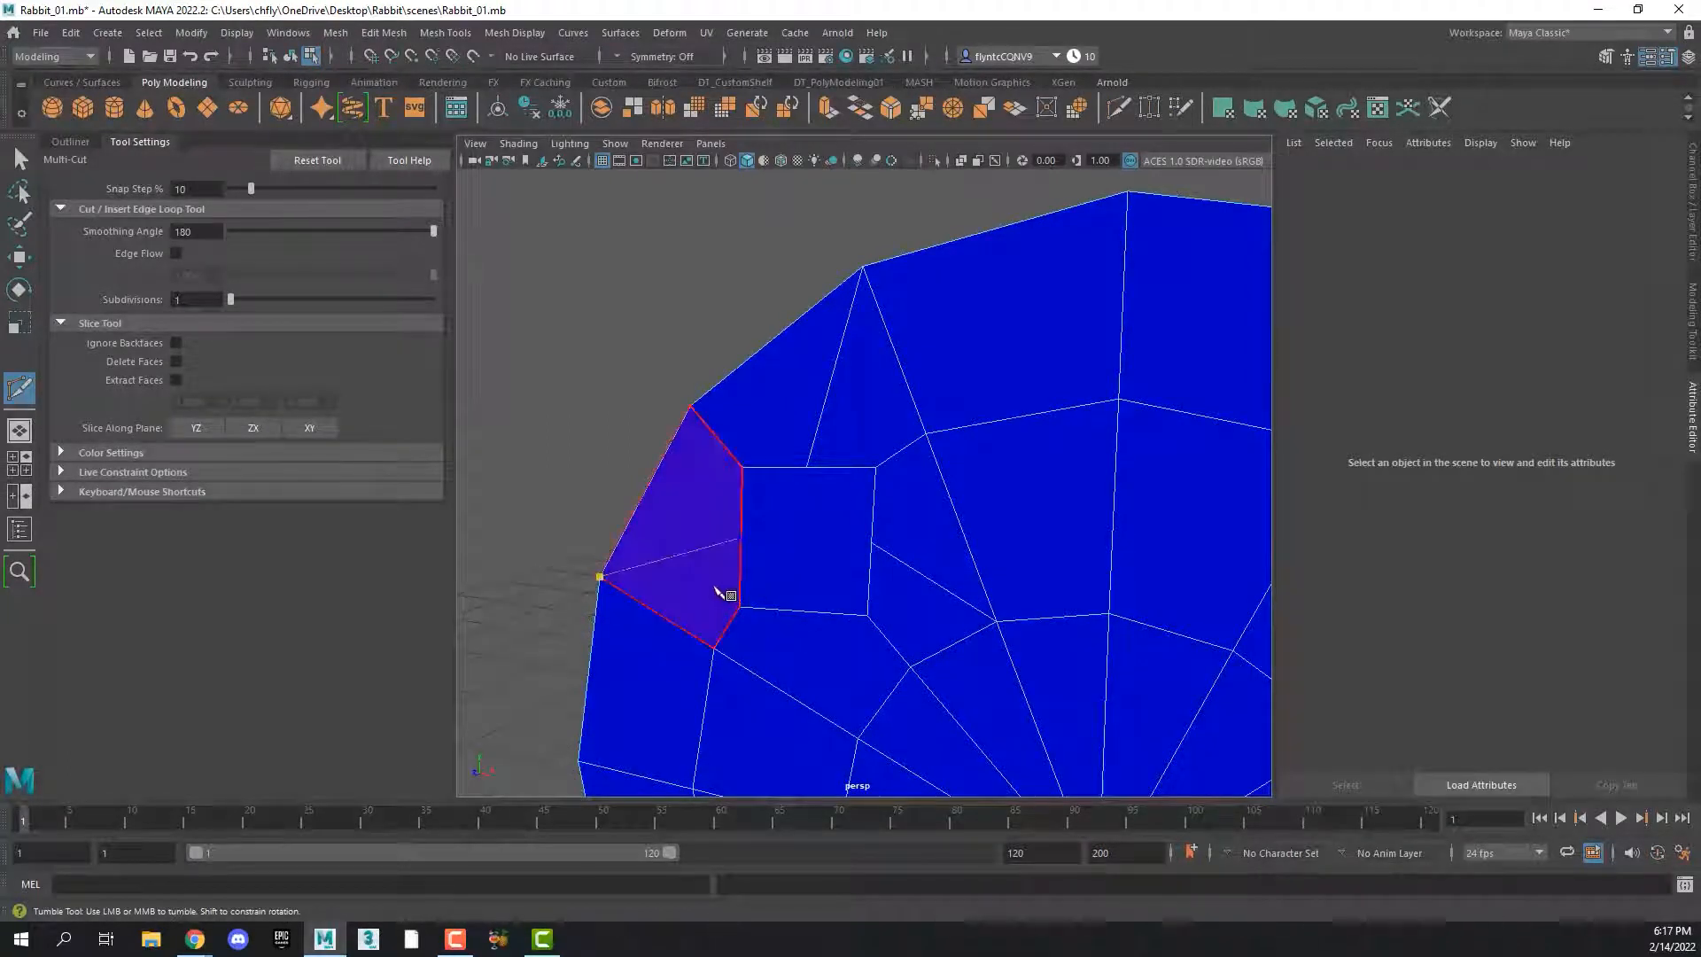
pyautogui.rightClick(722, 594)
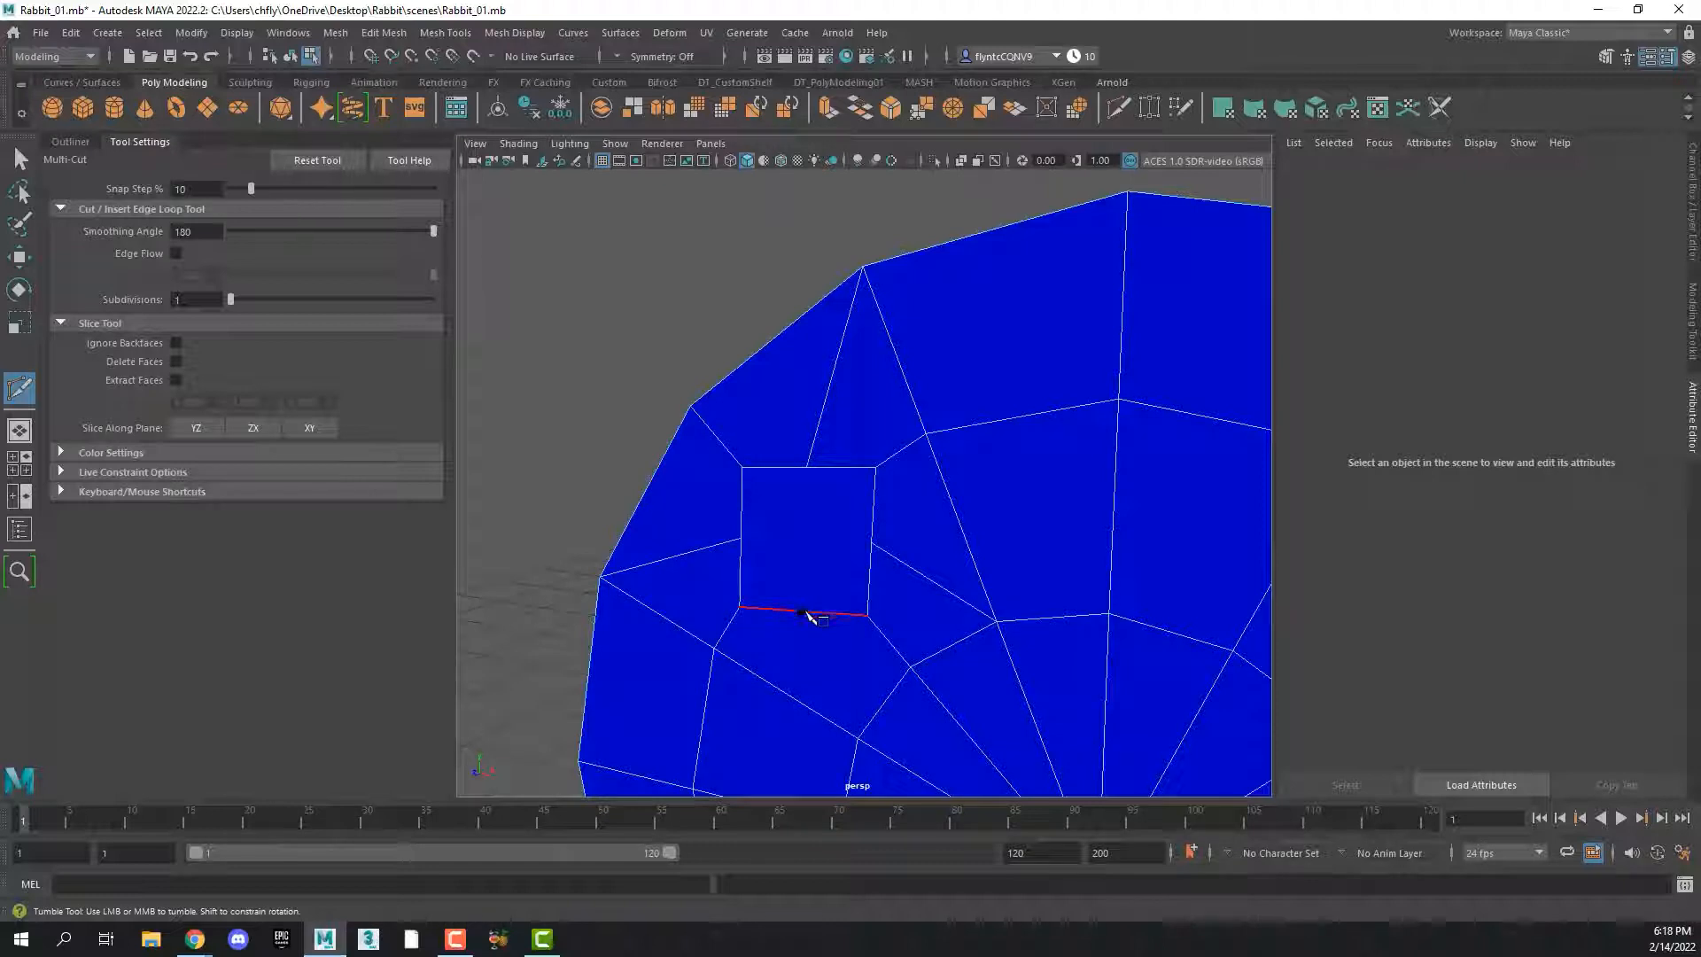
pyautogui.click(806, 612)
pyautogui.click(860, 739)
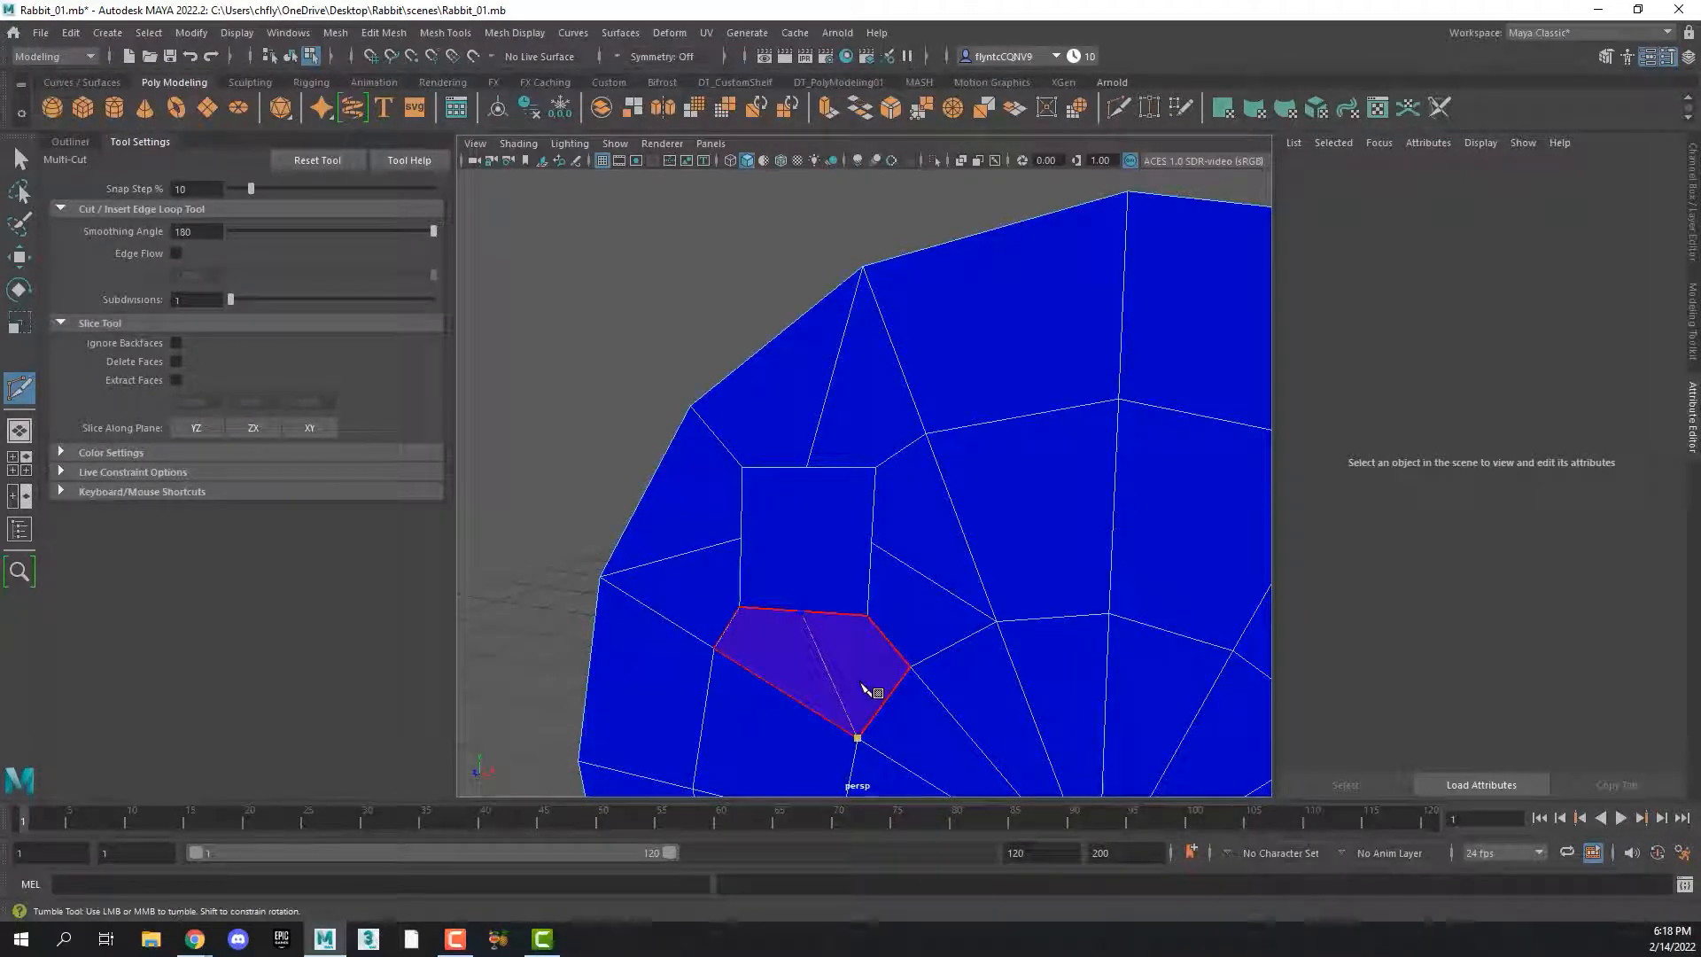
pyautogui.press('Return')
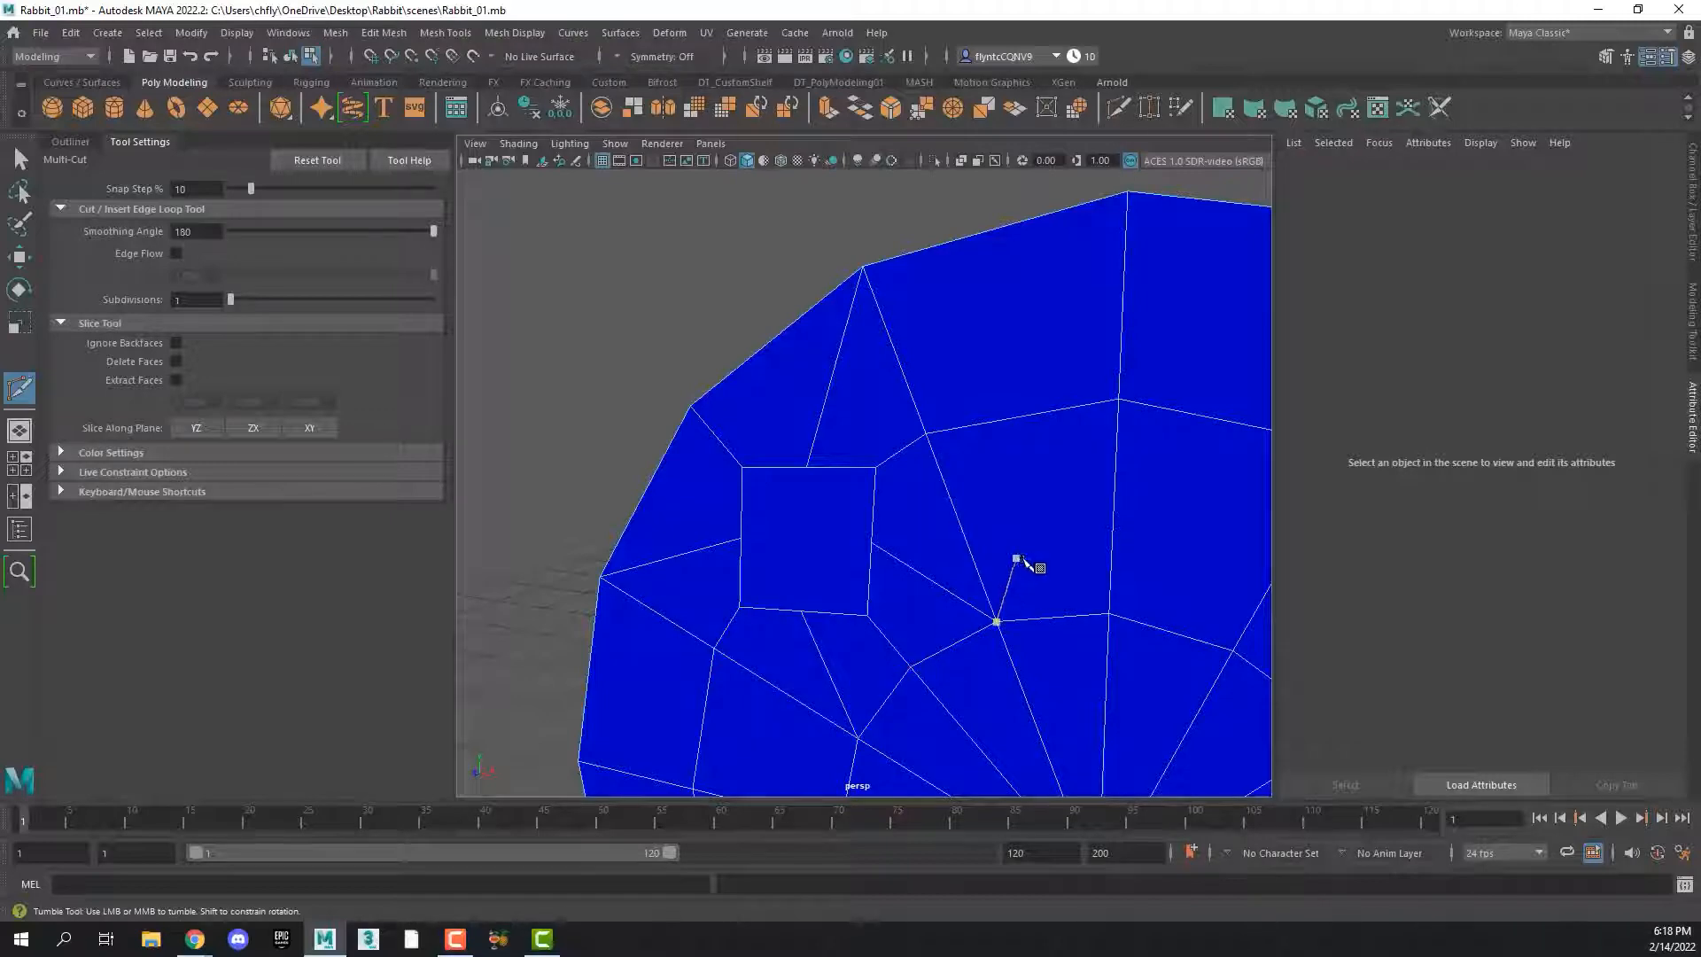
# Cut edges on the upper-right square from its top edge's midpoint to the rim vertex and its left edge's midpoint to the inner-ring vertex
pyautogui.keyDown('alt'); pyautogui.moveTo(1041, 547); pyautogui.dragTo(922, 549, button='middle'); pyautogui.keyUp('alt')
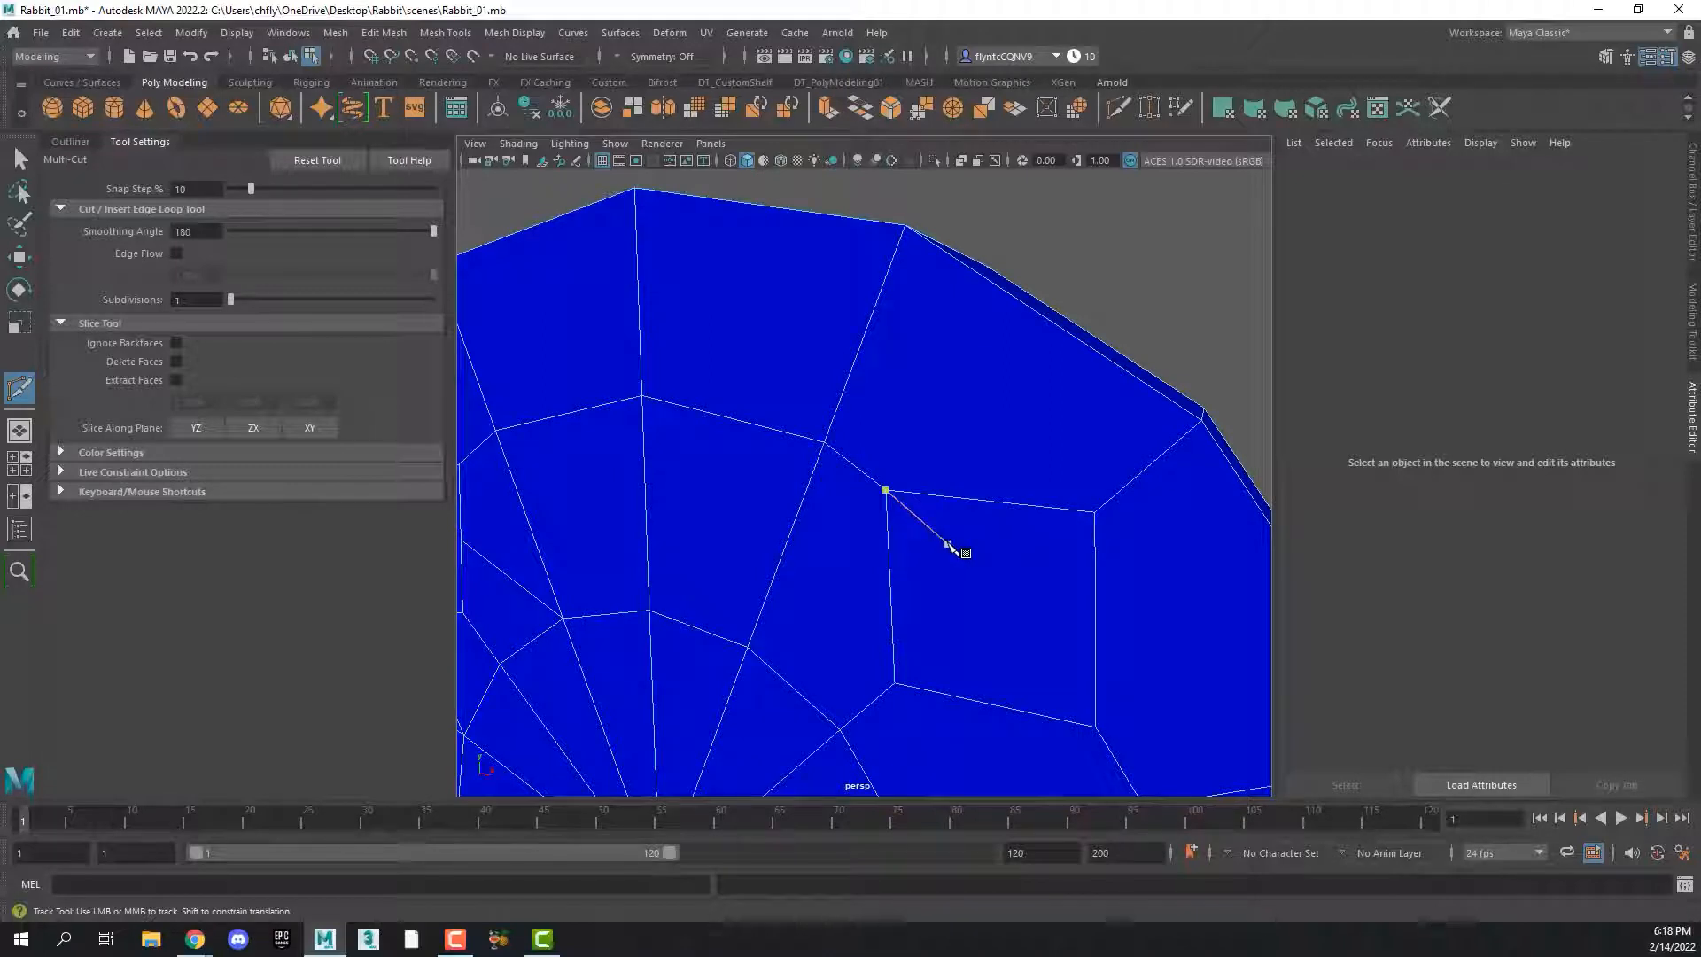
pyautogui.click(984, 500)
pyautogui.click(905, 226)
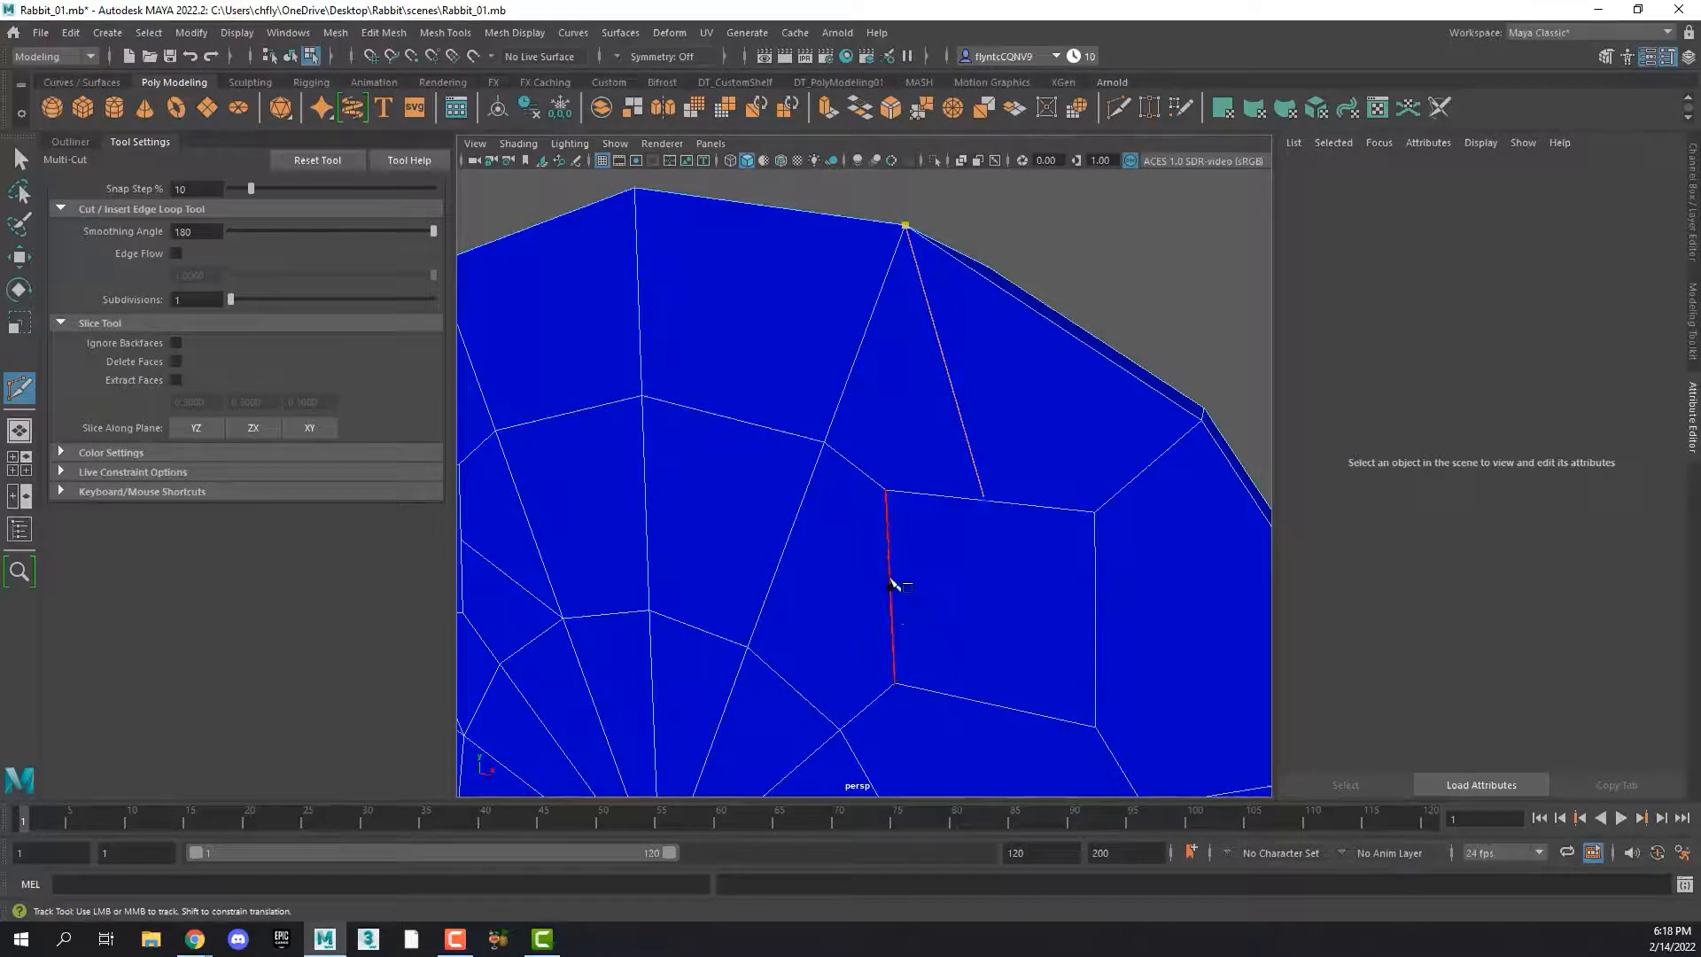
pyautogui.rightClick(894, 630)
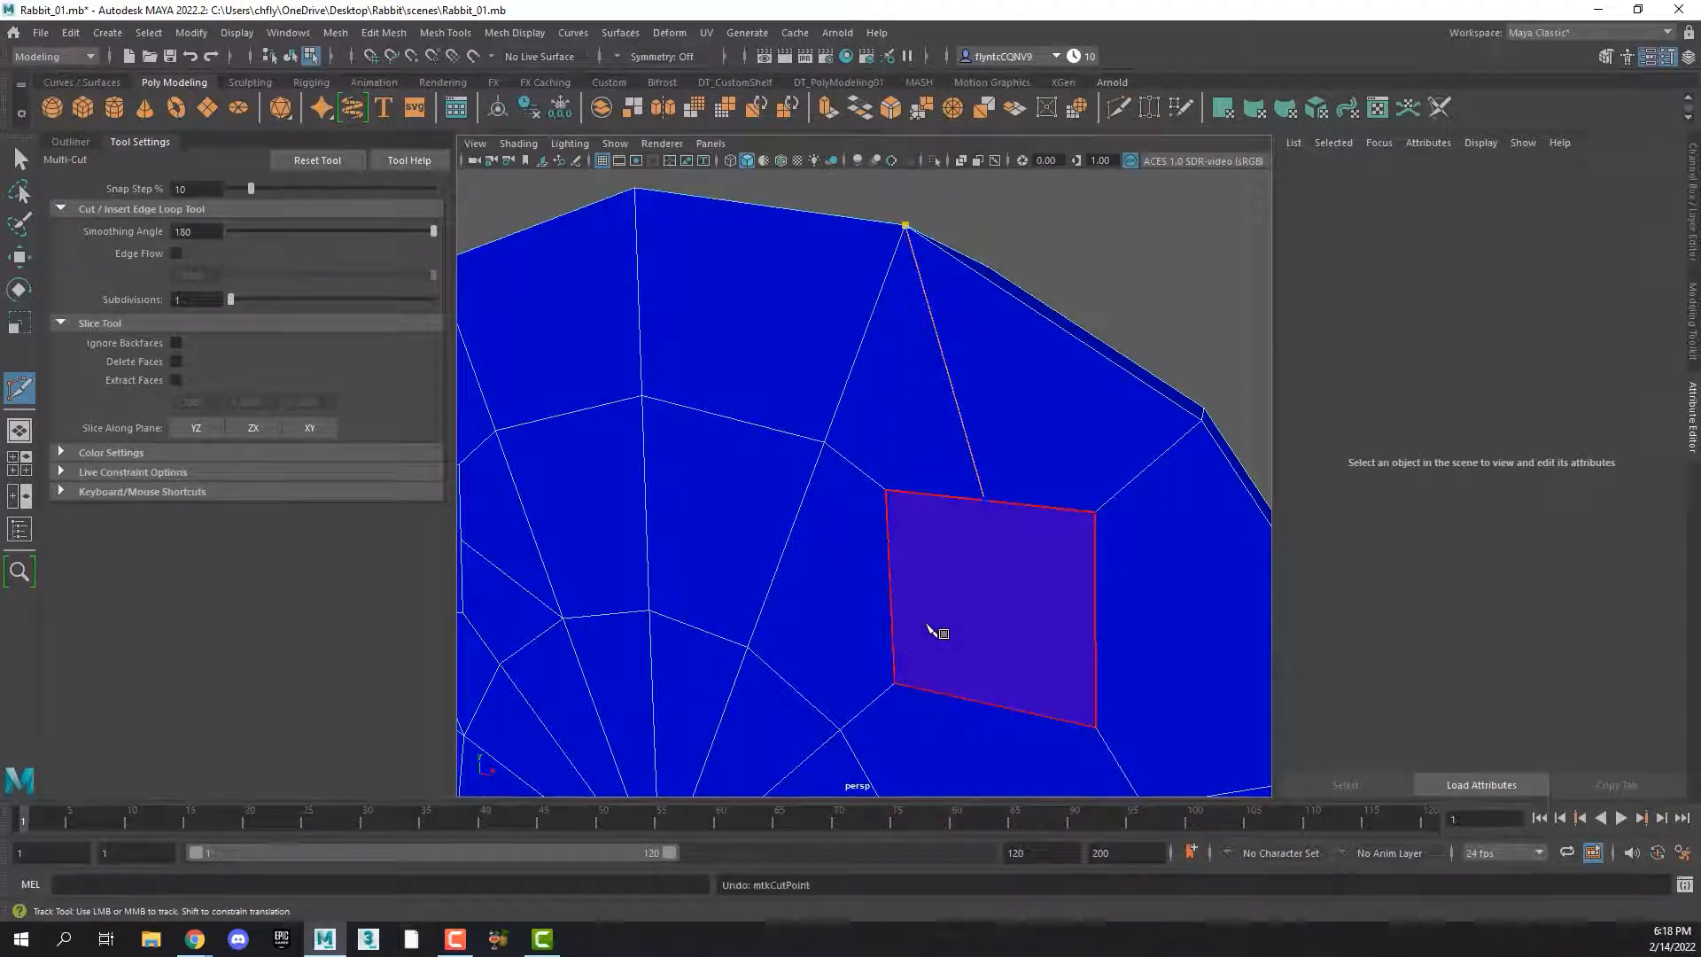
pyautogui.click(915, 624)
pyautogui.click(891, 592)
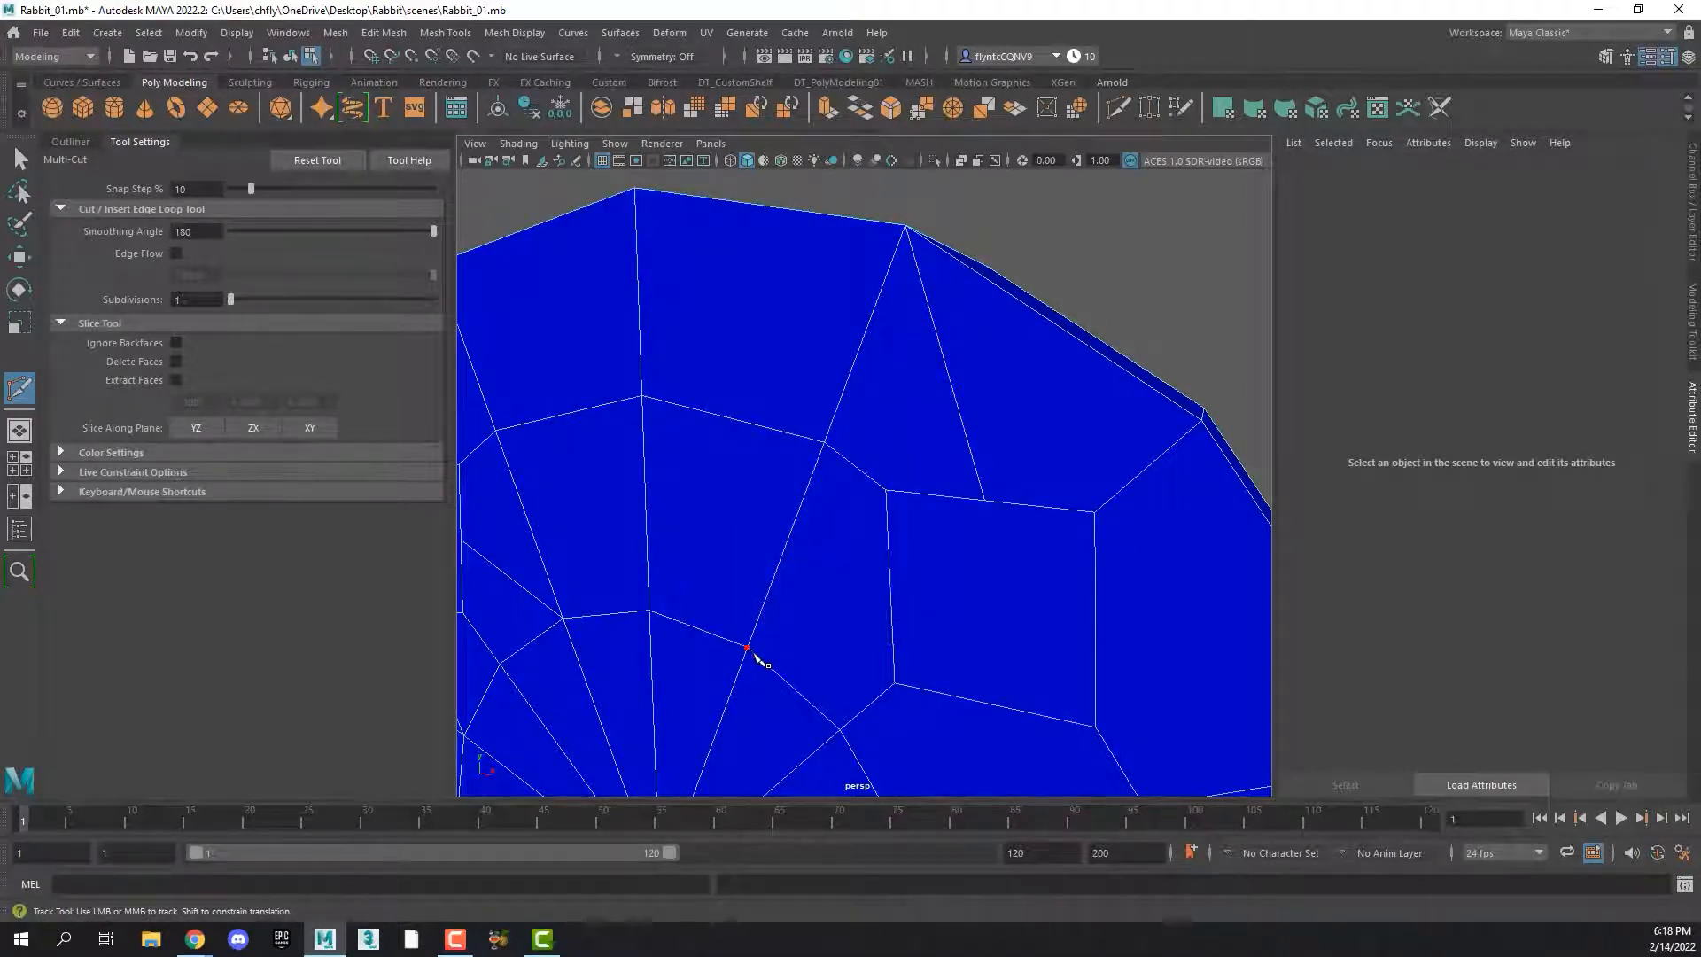
pyautogui.click(749, 647)
pyautogui.rightClick(842, 632)
pyautogui.keyDown('alt'); pyautogui.moveTo(1020, 690); pyautogui.dragTo(1003, 658, button='middle'); pyautogui.keyUp('alt')
pyautogui.press('Escape')
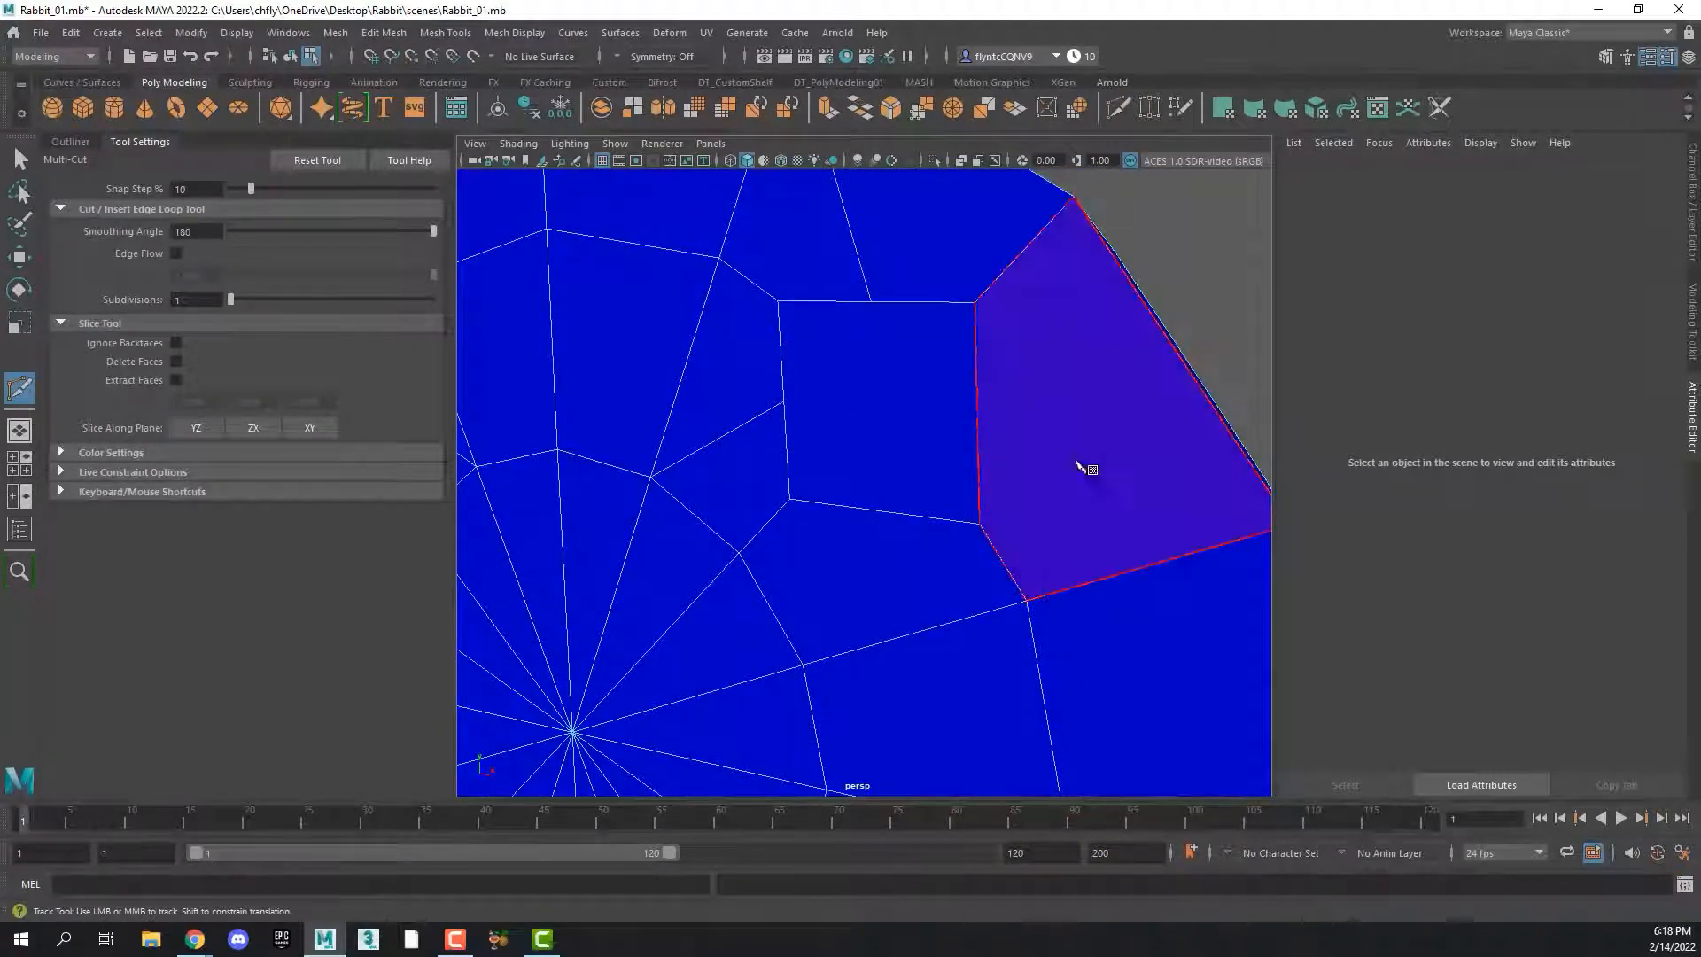
# Connect the midpoints of the upper-right square's right and bottom edges to the adjacent rim vertex and inner-ring vertex
pyautogui.keyDown('alt'); pyautogui.moveTo(1155, 604); pyautogui.dragTo(1101, 598, button='middle'); pyautogui.keyUp('alt')
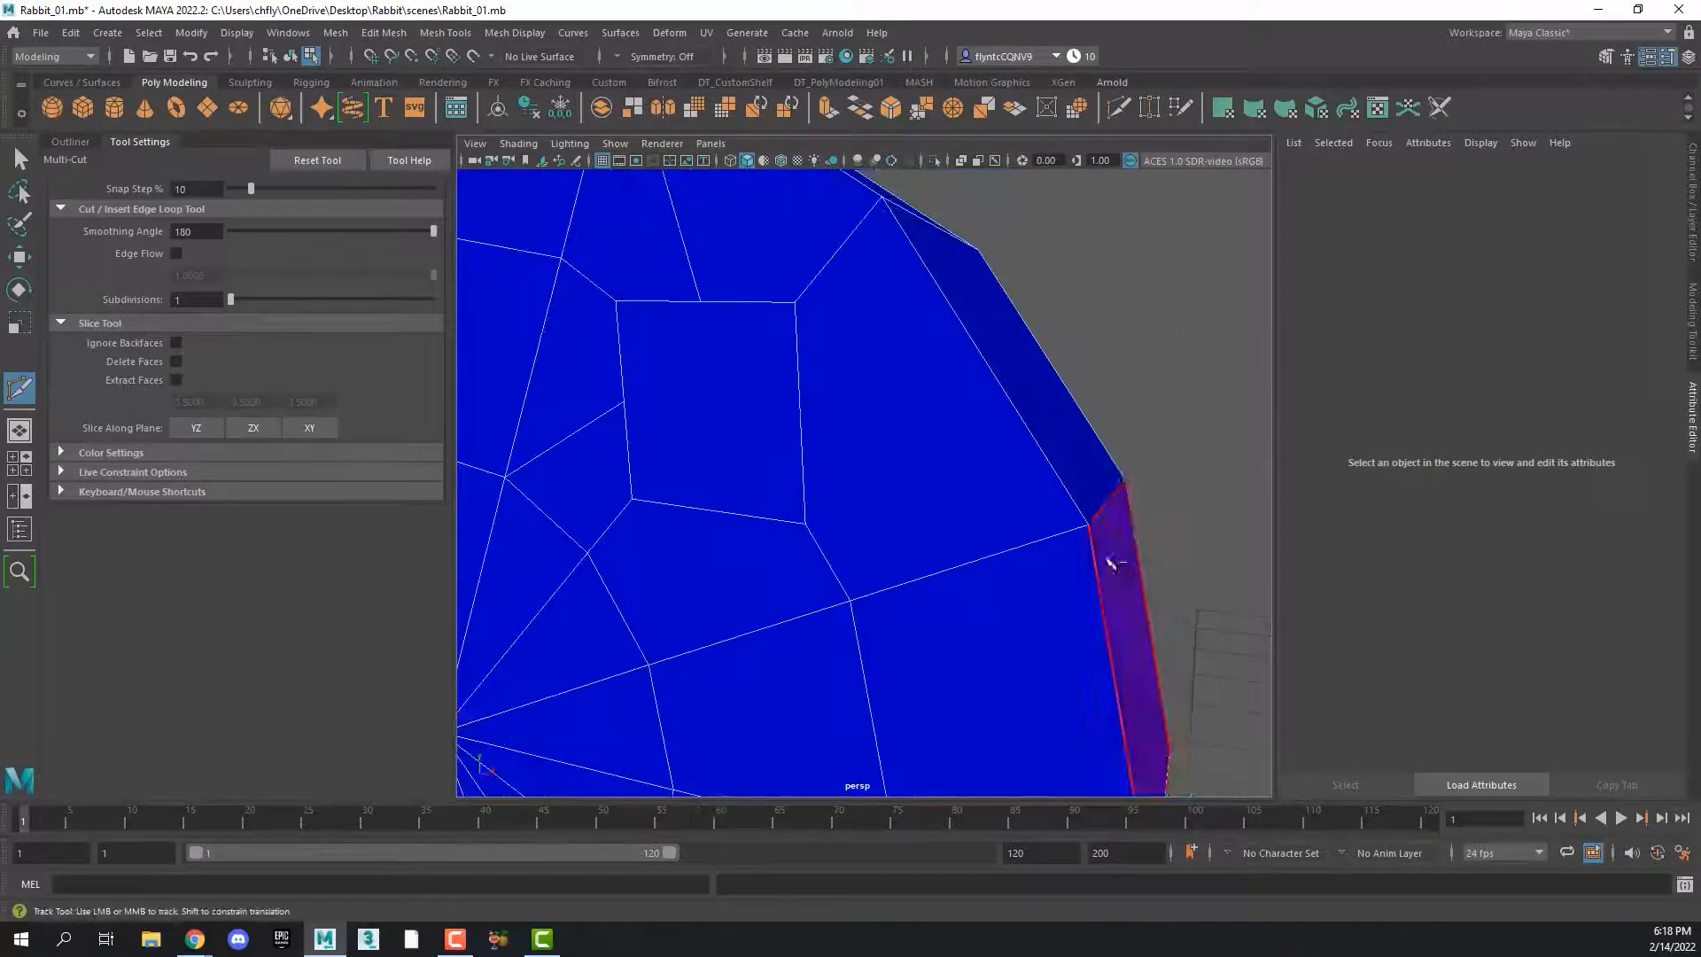
pyautogui.click(1088, 525)
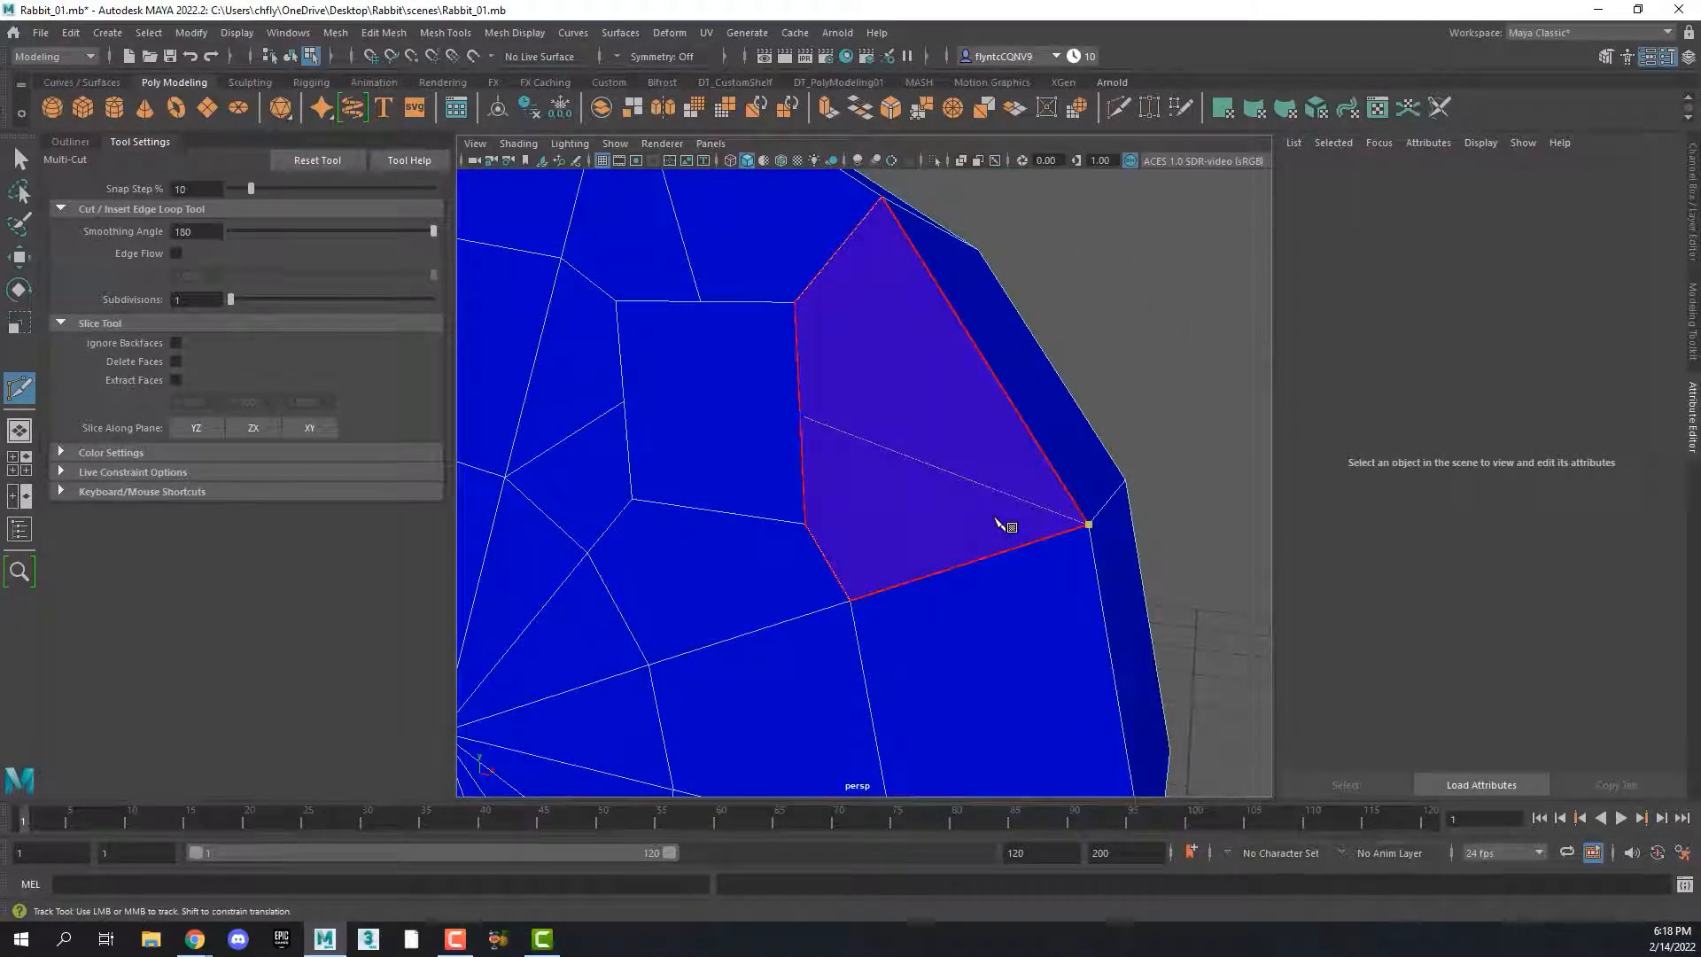
pyautogui.rightClick(996, 520)
pyautogui.keyDown('shift'); pyautogui.click(715, 515); pyautogui.keyUp('shift')
pyautogui.click(652, 665)
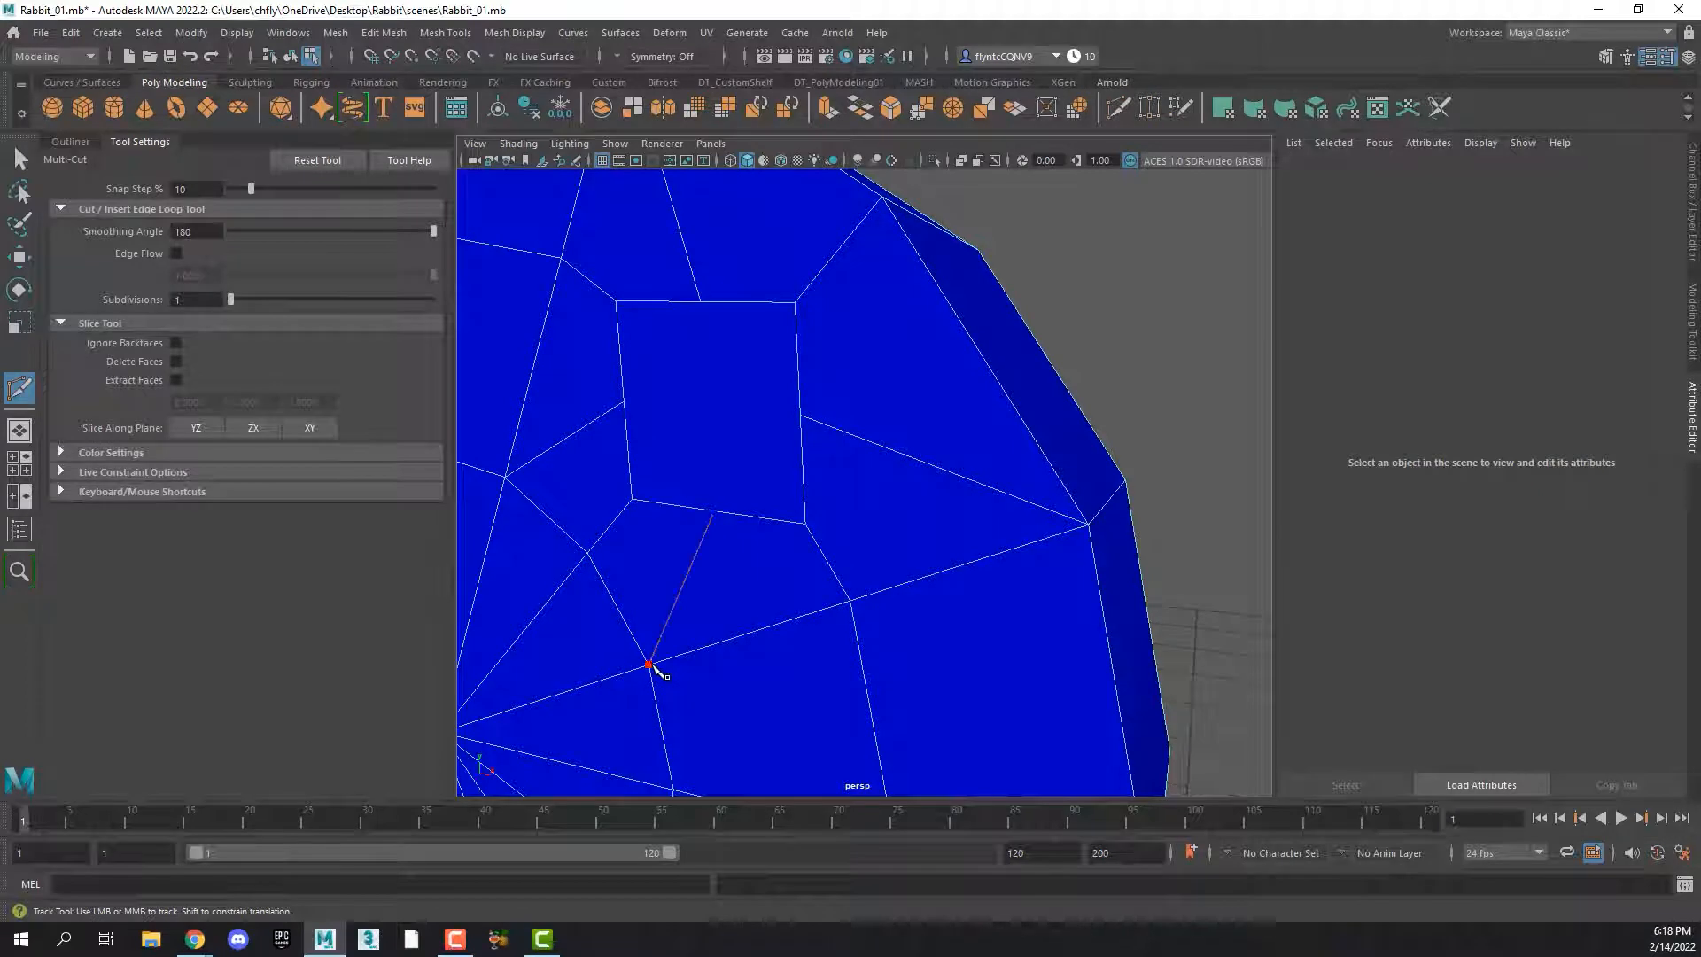
pyautogui.rightClick(654, 669)
pyautogui.click(850, 600)
pyautogui.hotkey('ctrl', 'z')
pyautogui.hotkey('shift', 'z')
pyautogui.hotkey('ctrl', 'z')
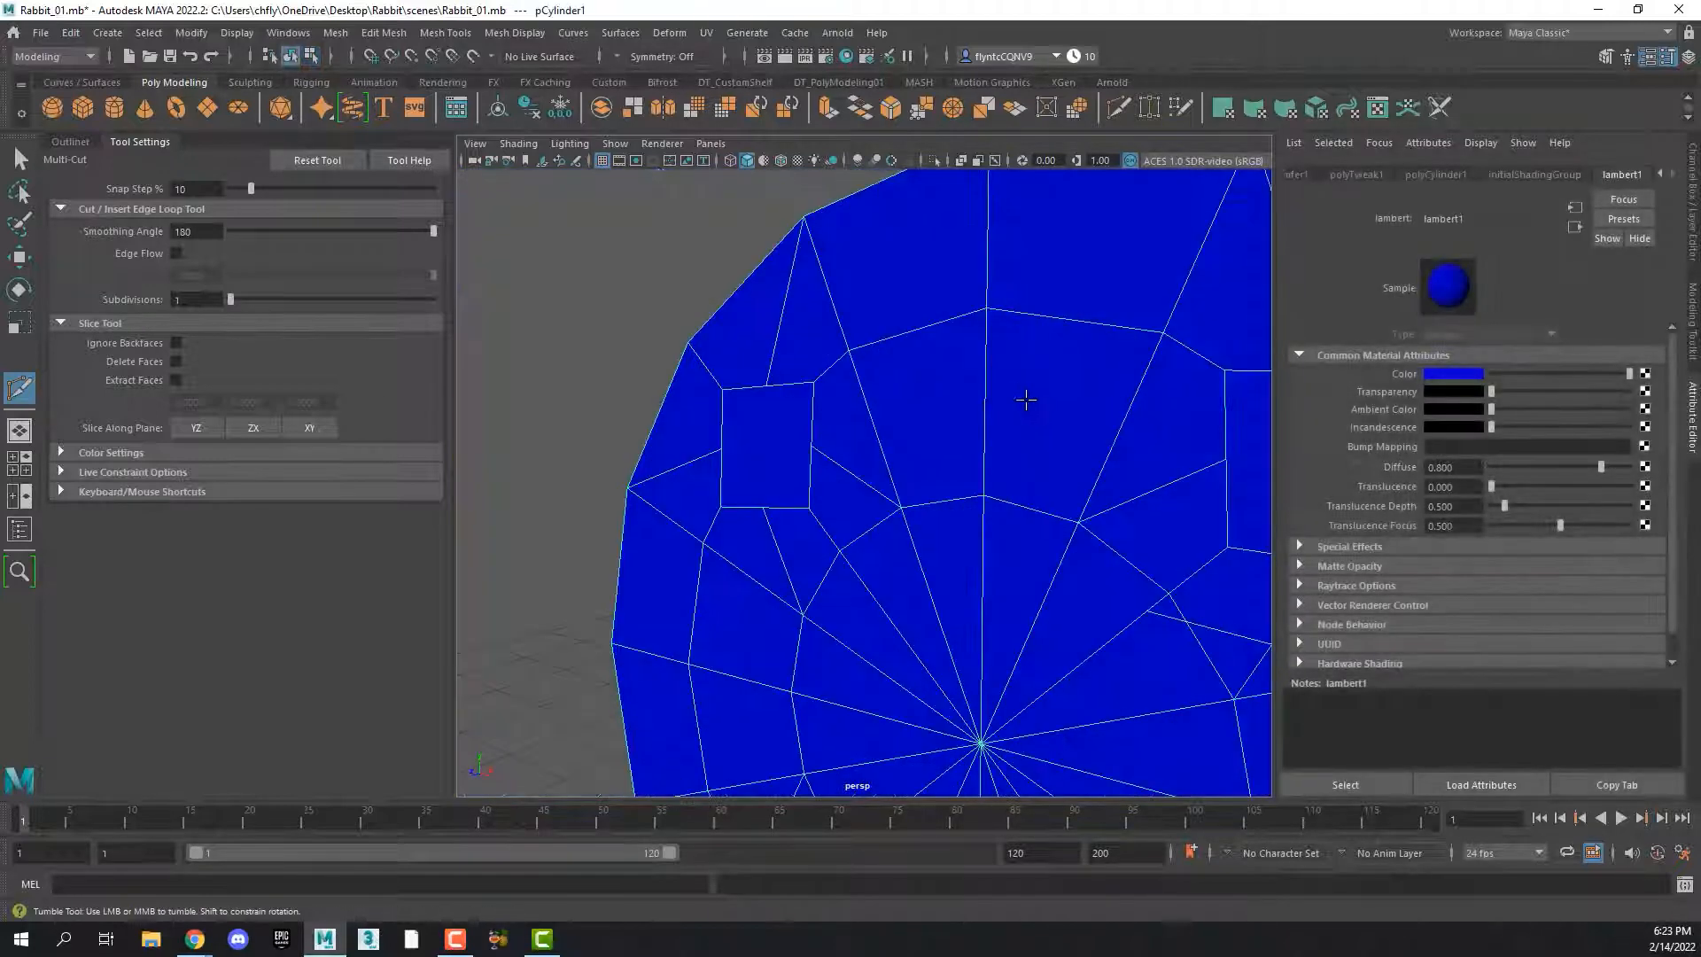
# In edge selection mode, delete the two stray edge segments crossing the inner ring below the upper-right square
pyautogui.keyDown('alt'); pyautogui.moveTo(991, 379); pyautogui.dragTo(956, 375, button='middle'); pyautogui.keyUp('alt')
pyautogui.scroll(-6, 959, 397)
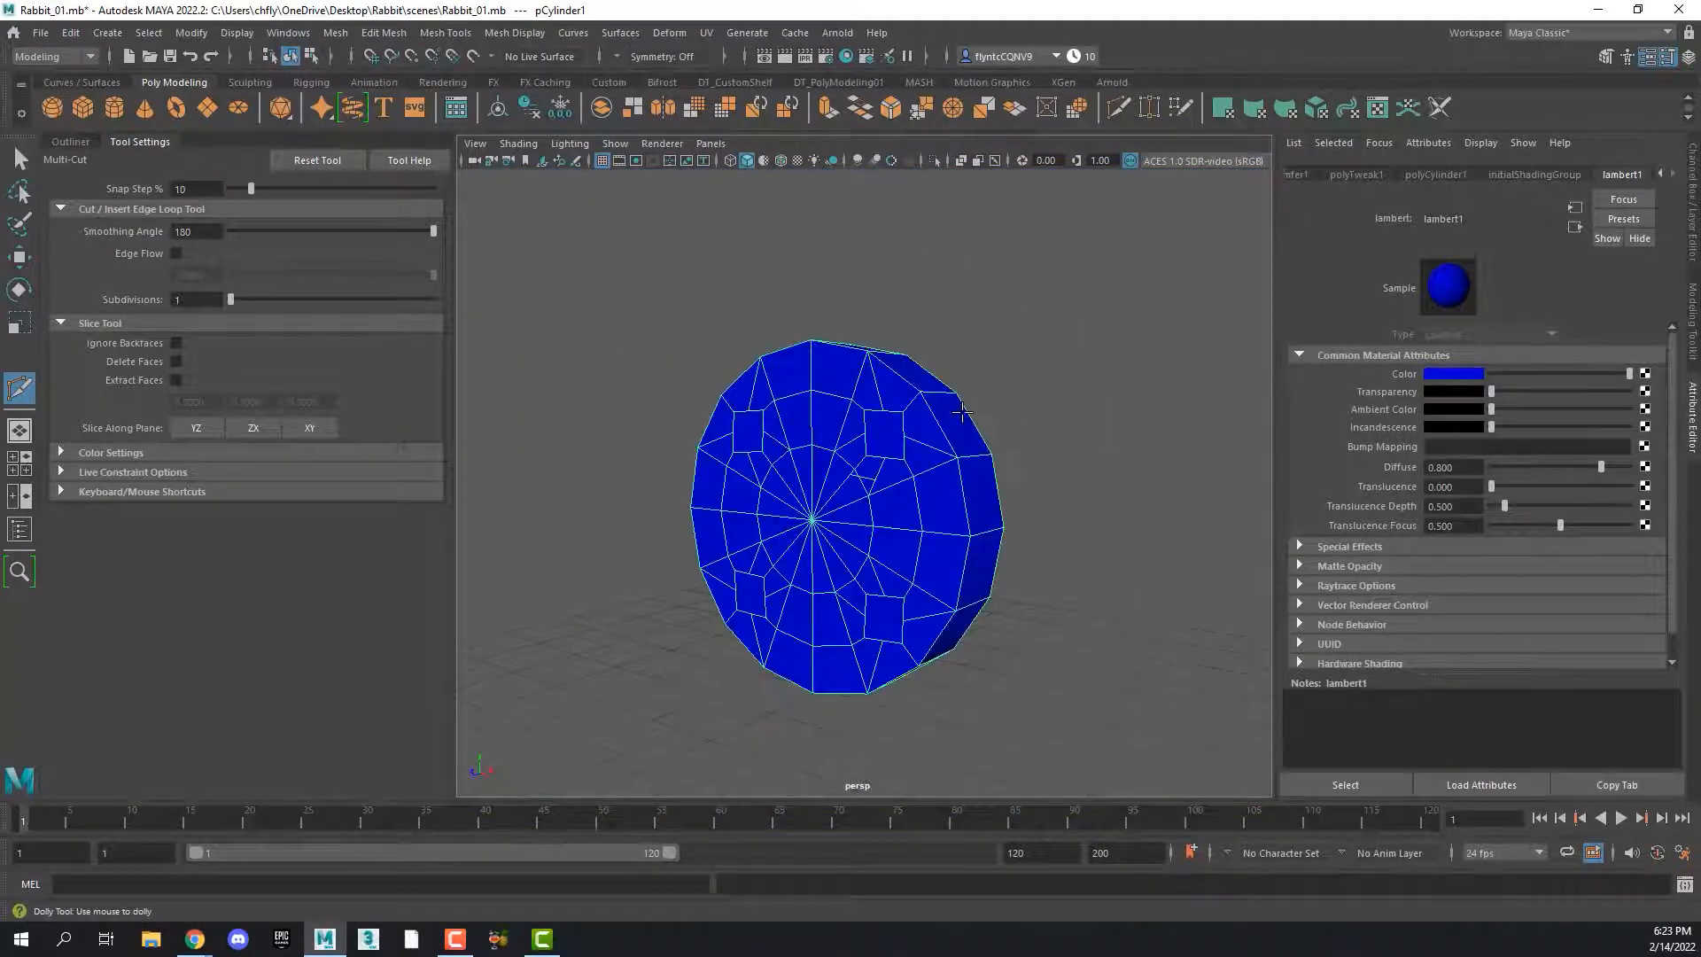
pyautogui.keyDown('alt'); pyautogui.moveTo(946, 467); pyautogui.dragTo(989, 491); pyautogui.keyUp('alt')
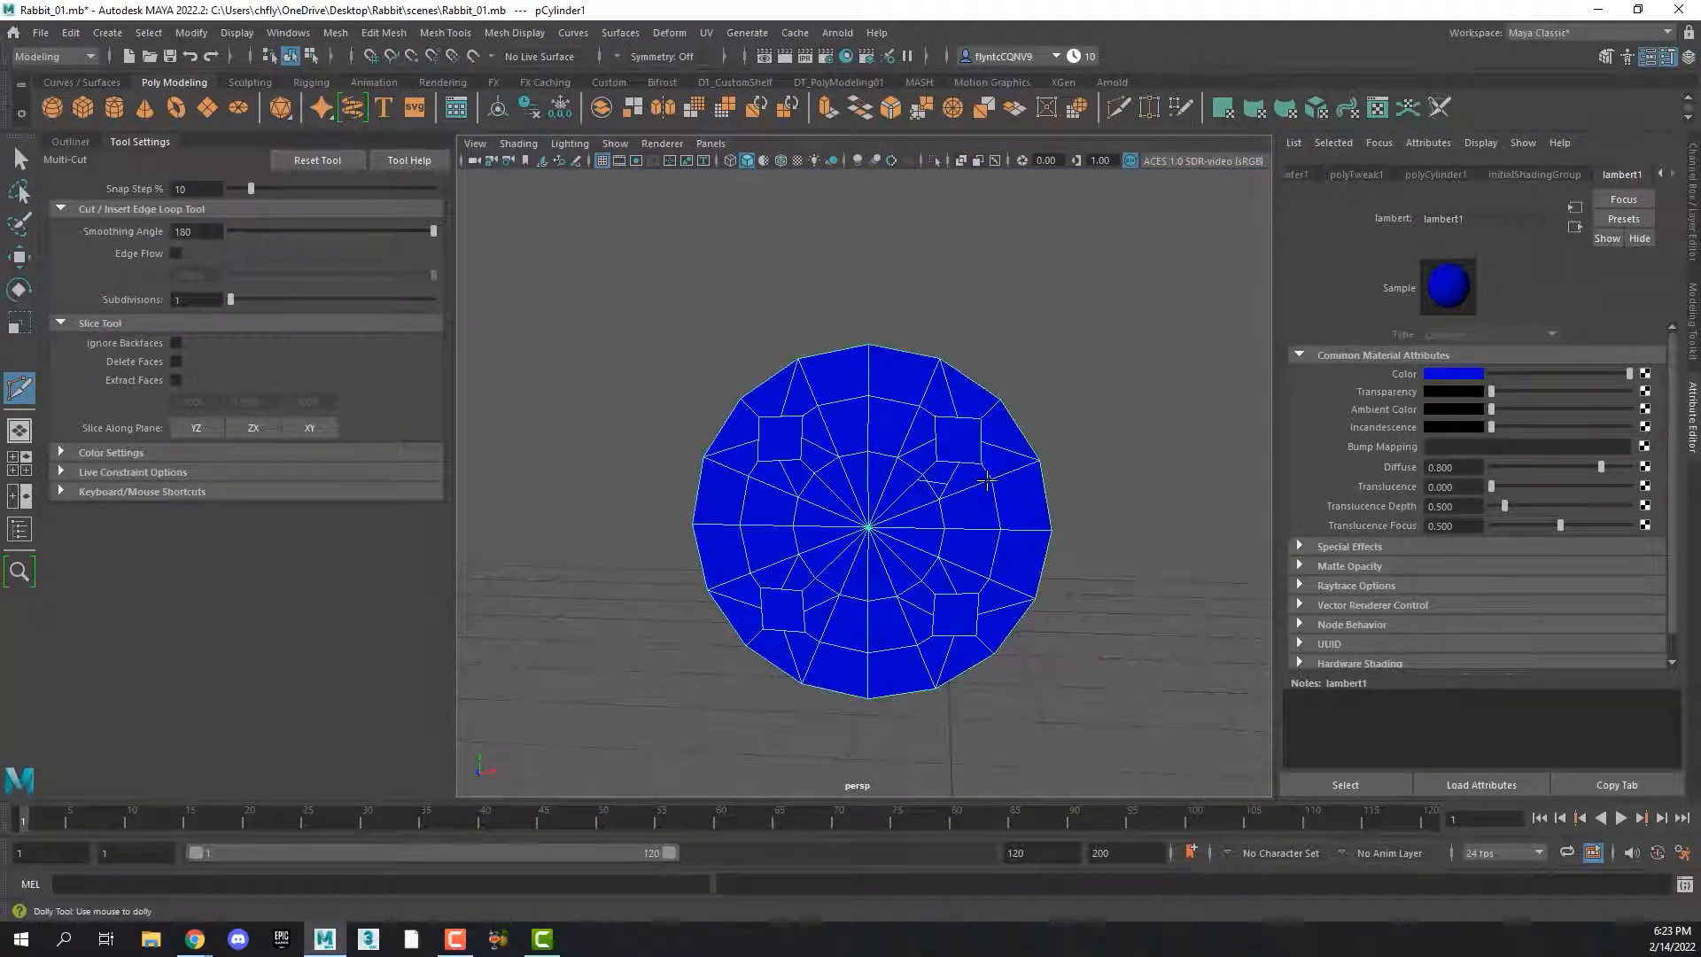
pyautogui.scroll(5, 988, 481)
pyautogui.scroll(-2, 987, 483)
pyautogui.scroll(-3, 986, 483)
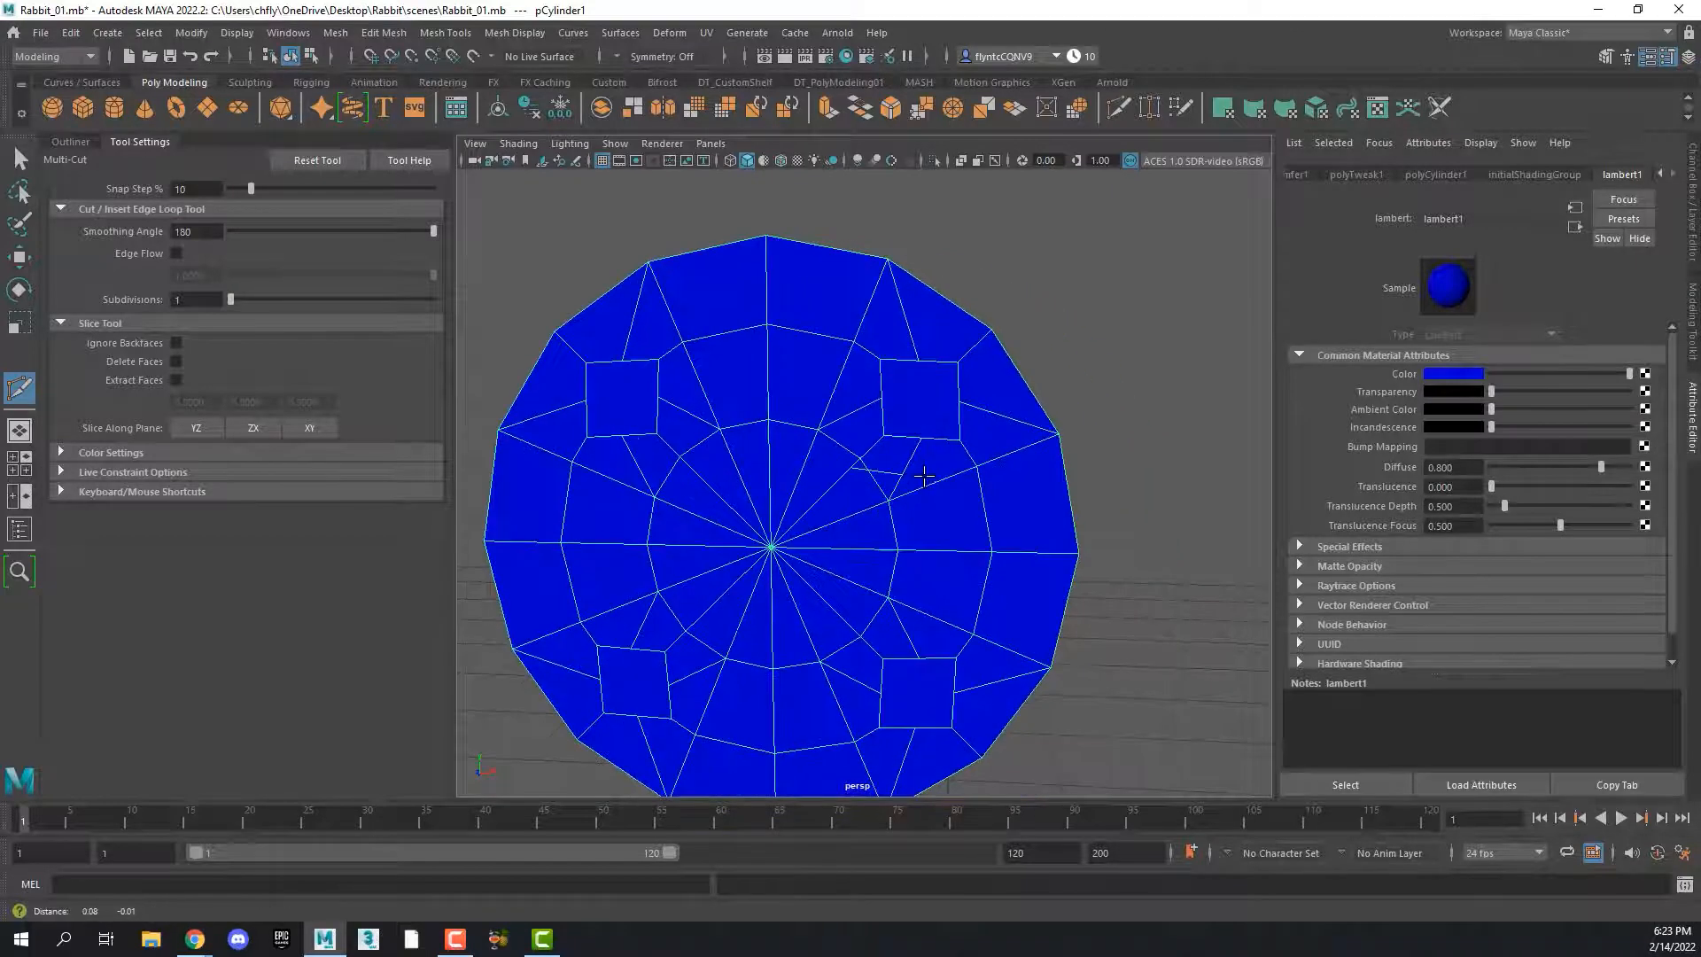
pyautogui.scroll(4, 896, 473)
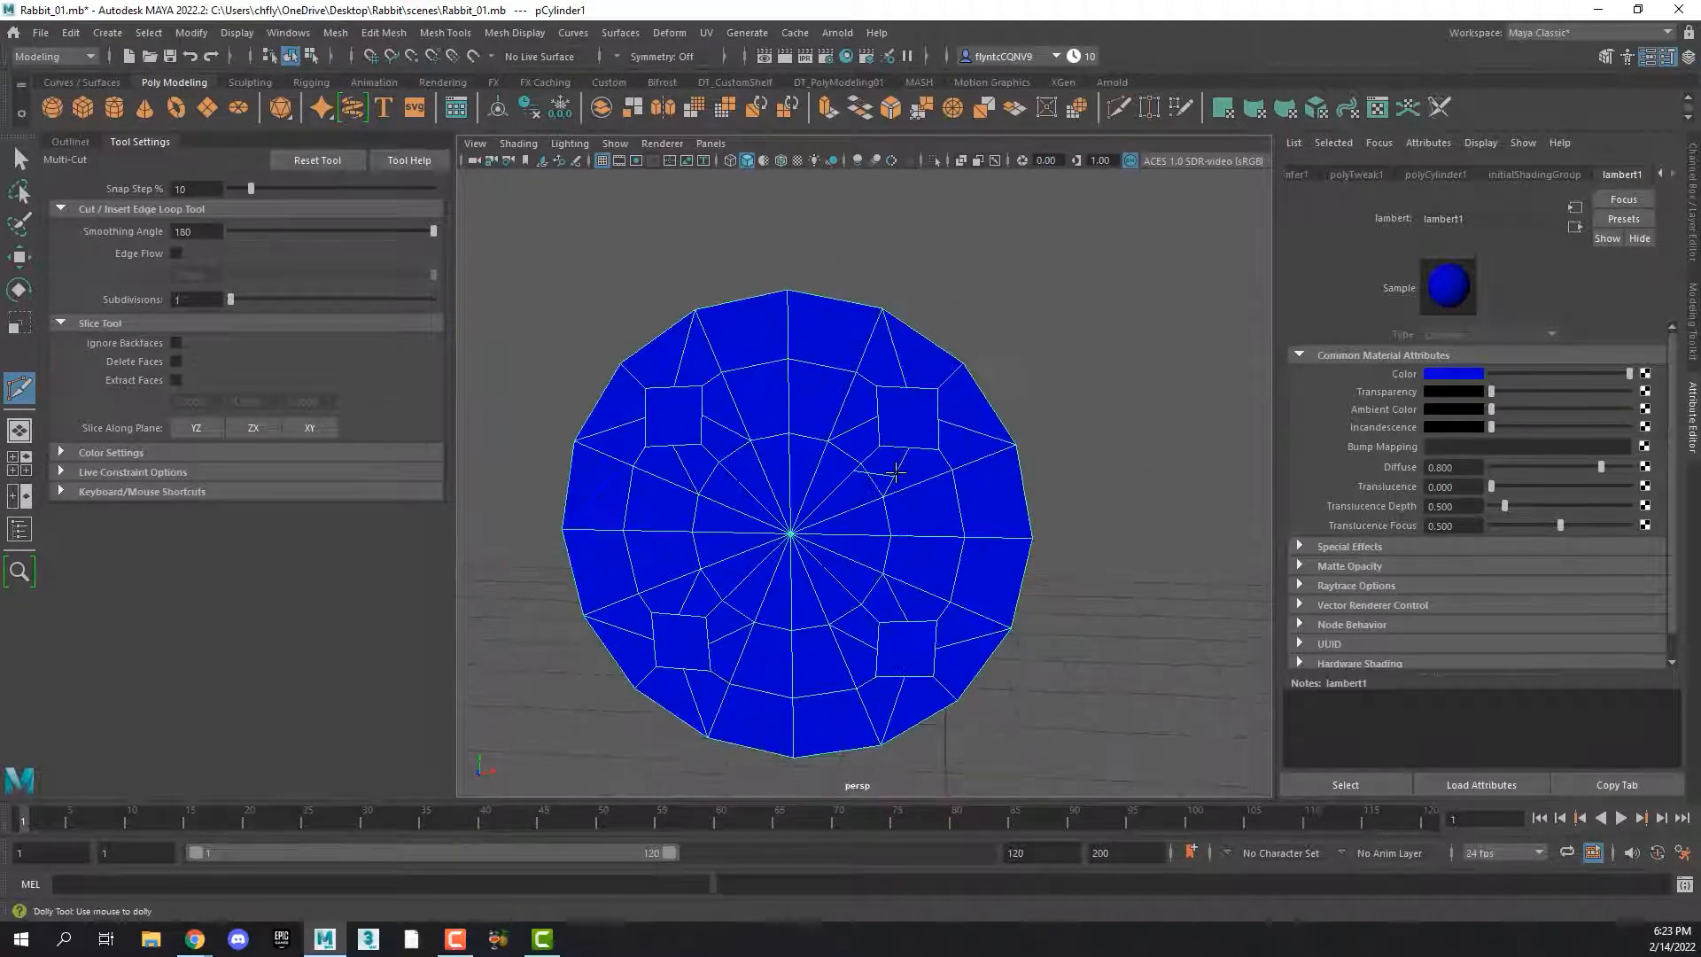
pyautogui.scroll(-3, 896, 472)
pyautogui.scroll(5, 896, 472)
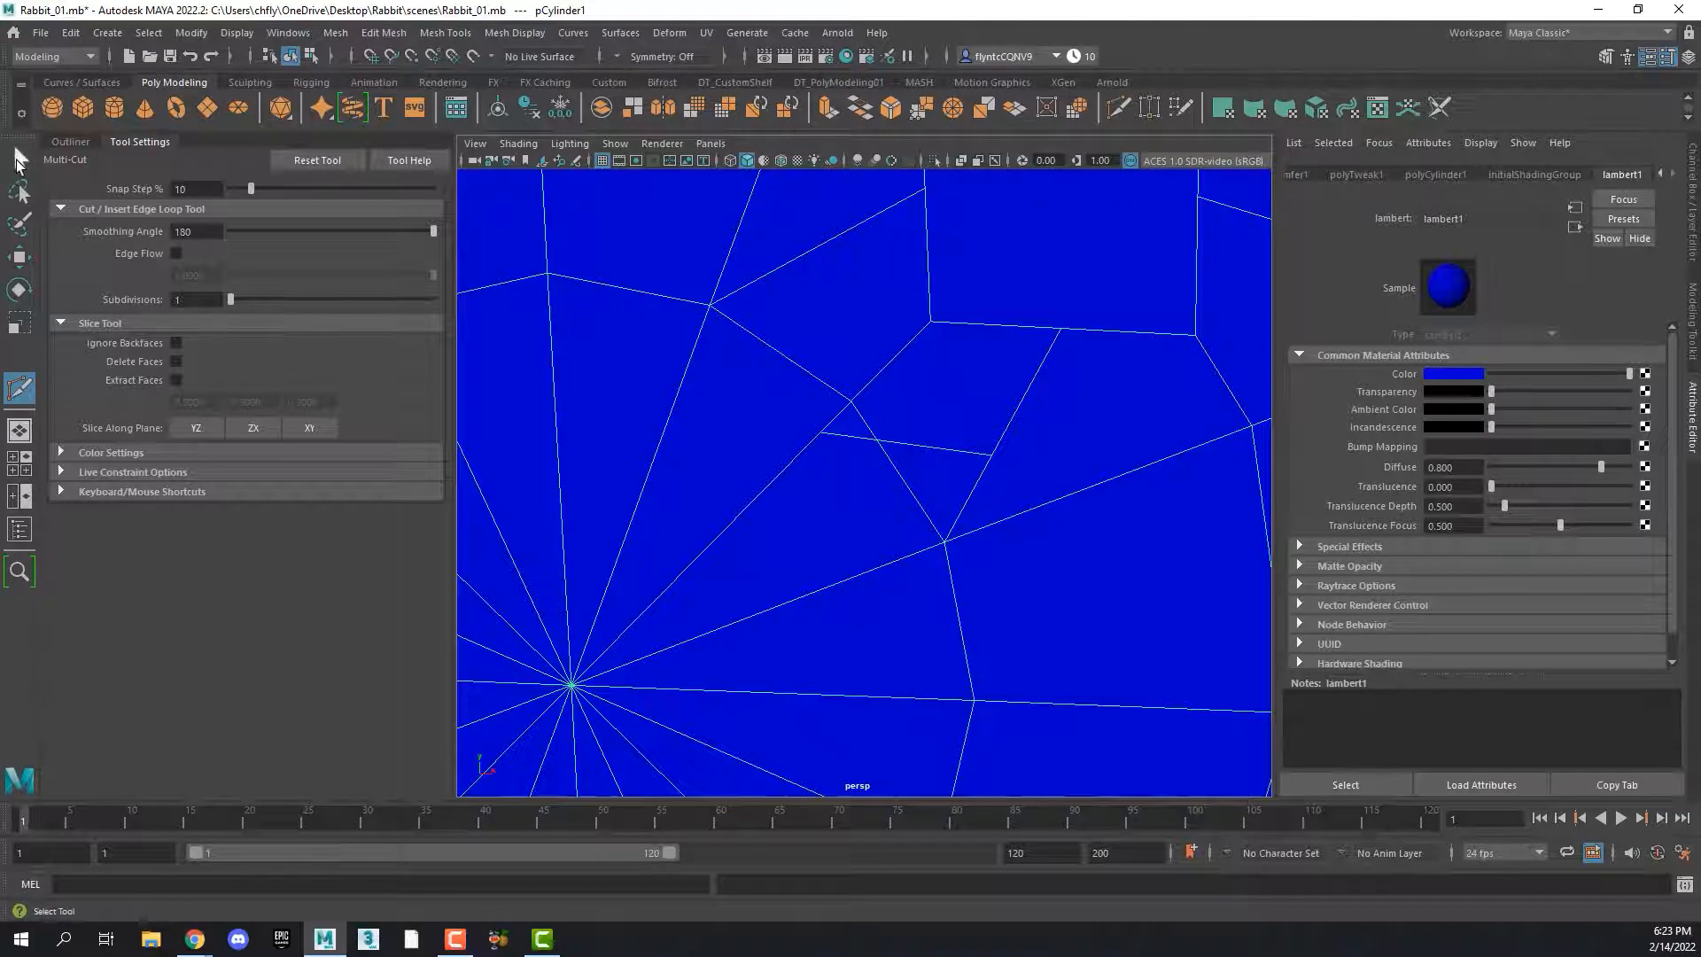
pyautogui.press('q')
pyautogui.rightClick(928, 453)
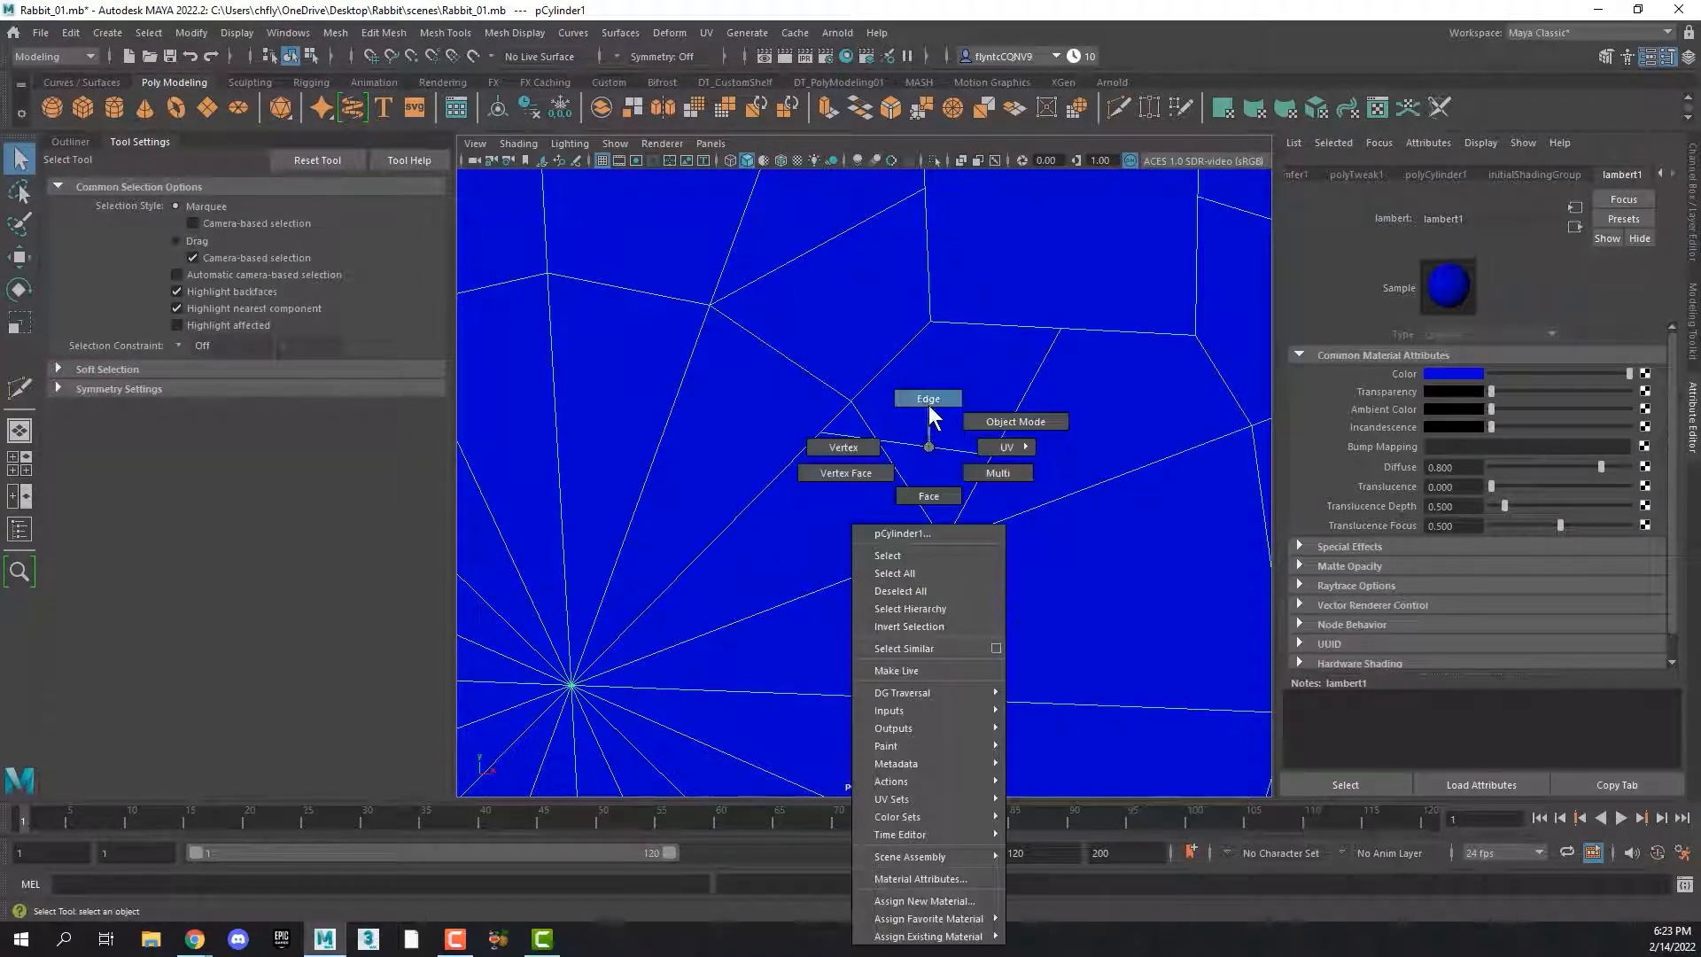
pyautogui.click(929, 403)
pyautogui.click(855, 439)
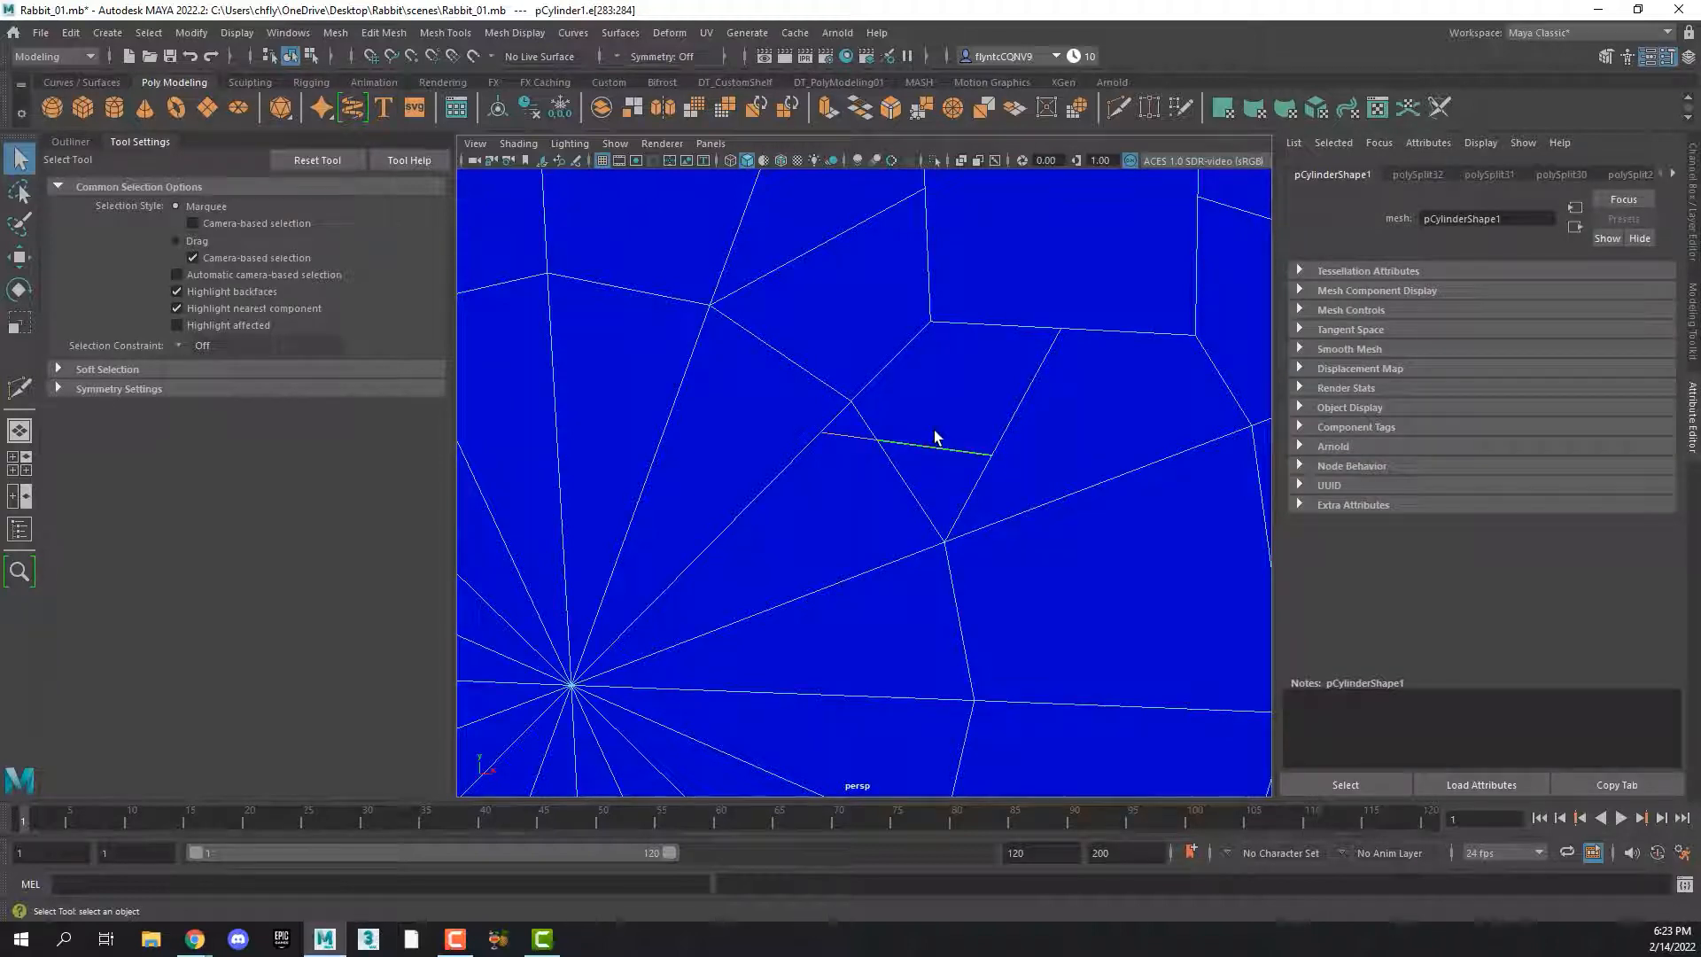
pyautogui.keyDown('shift'); pyautogui.moveTo(935, 436); pyautogui.dragTo(885, 448, button='right'); pyautogui.keyUp('shift')
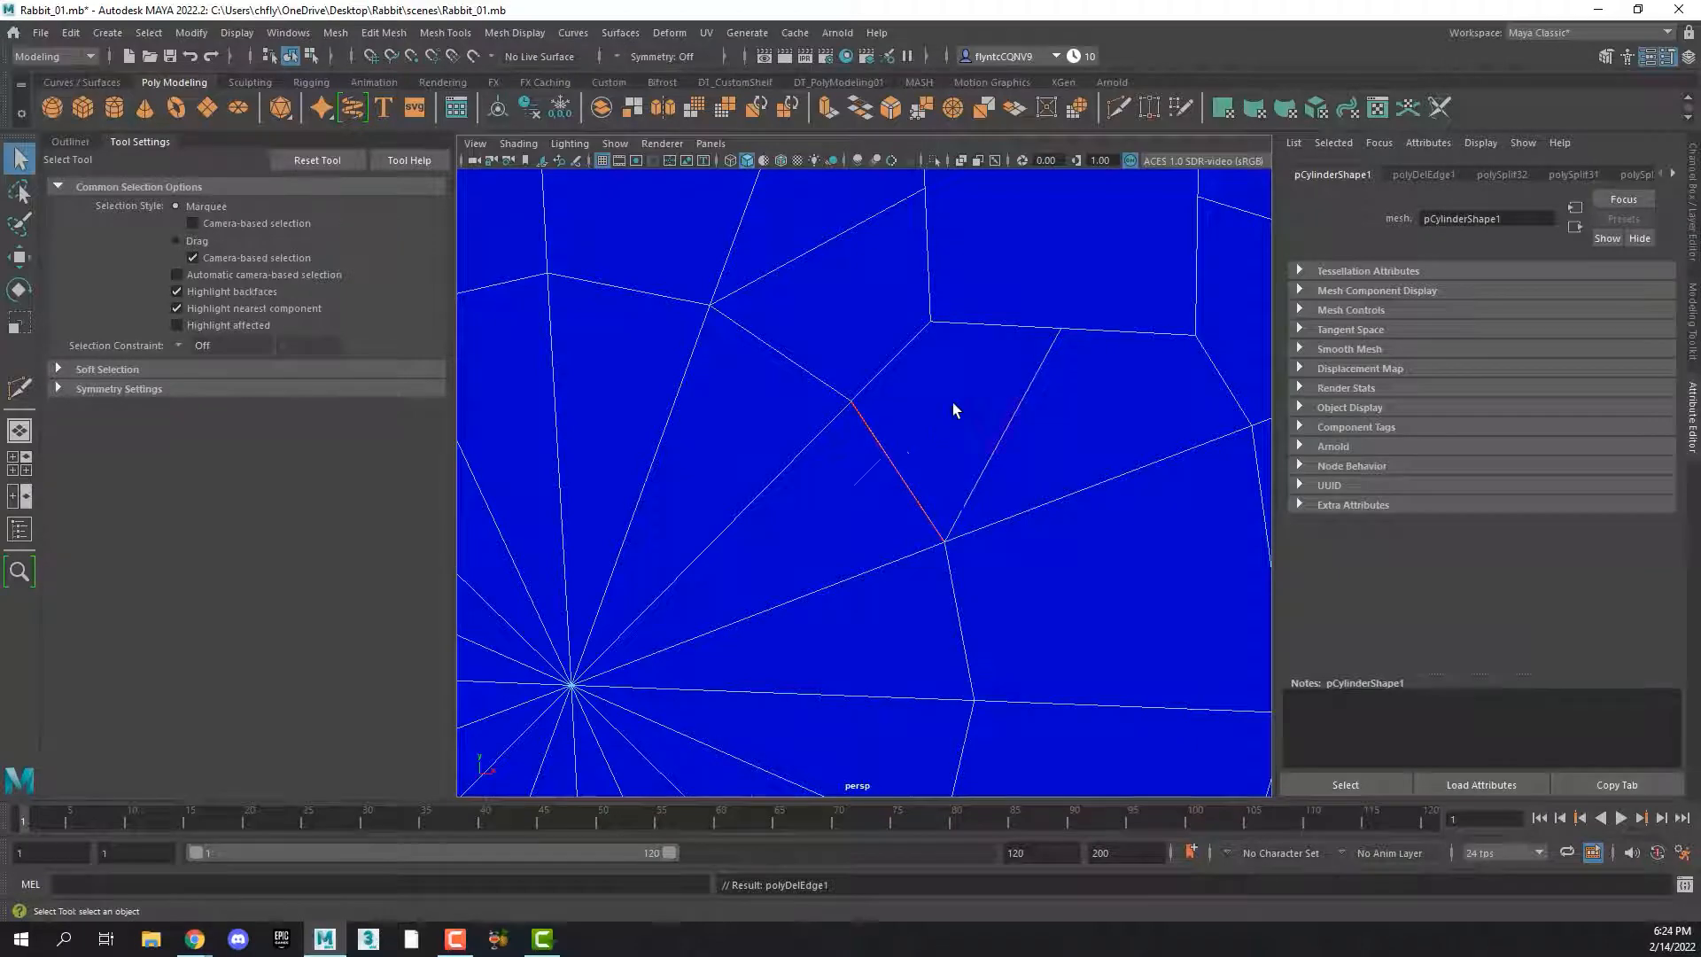
# Select the eight vertices around the upper-right square and apply Circularize to turn it into a round buttonhole outline
pyautogui.scroll(-5, 953, 402)
pyautogui.moveTo(953, 402)
pyautogui.keyDown('alt'); pyautogui.mouseDown()
pyautogui.moveTo(911, 396)
pyautogui.moveTo(940, 406)
pyautogui.mouseUp(); pyautogui.keyUp('alt')
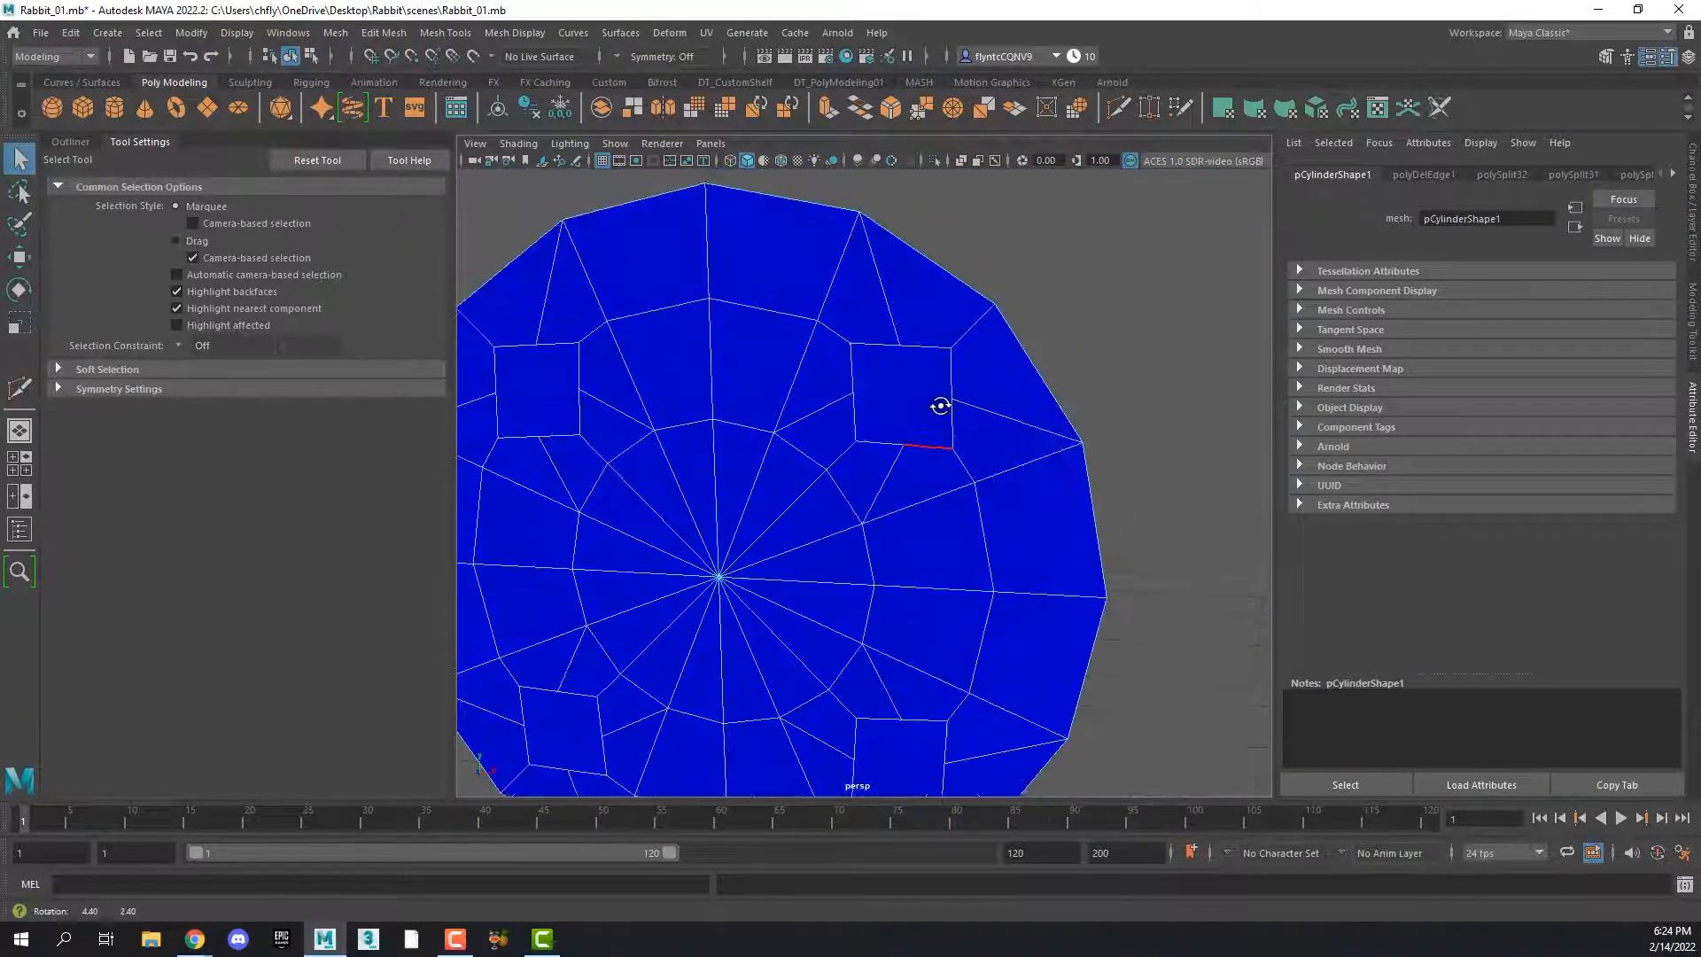
pyautogui.rightClick(898, 381)
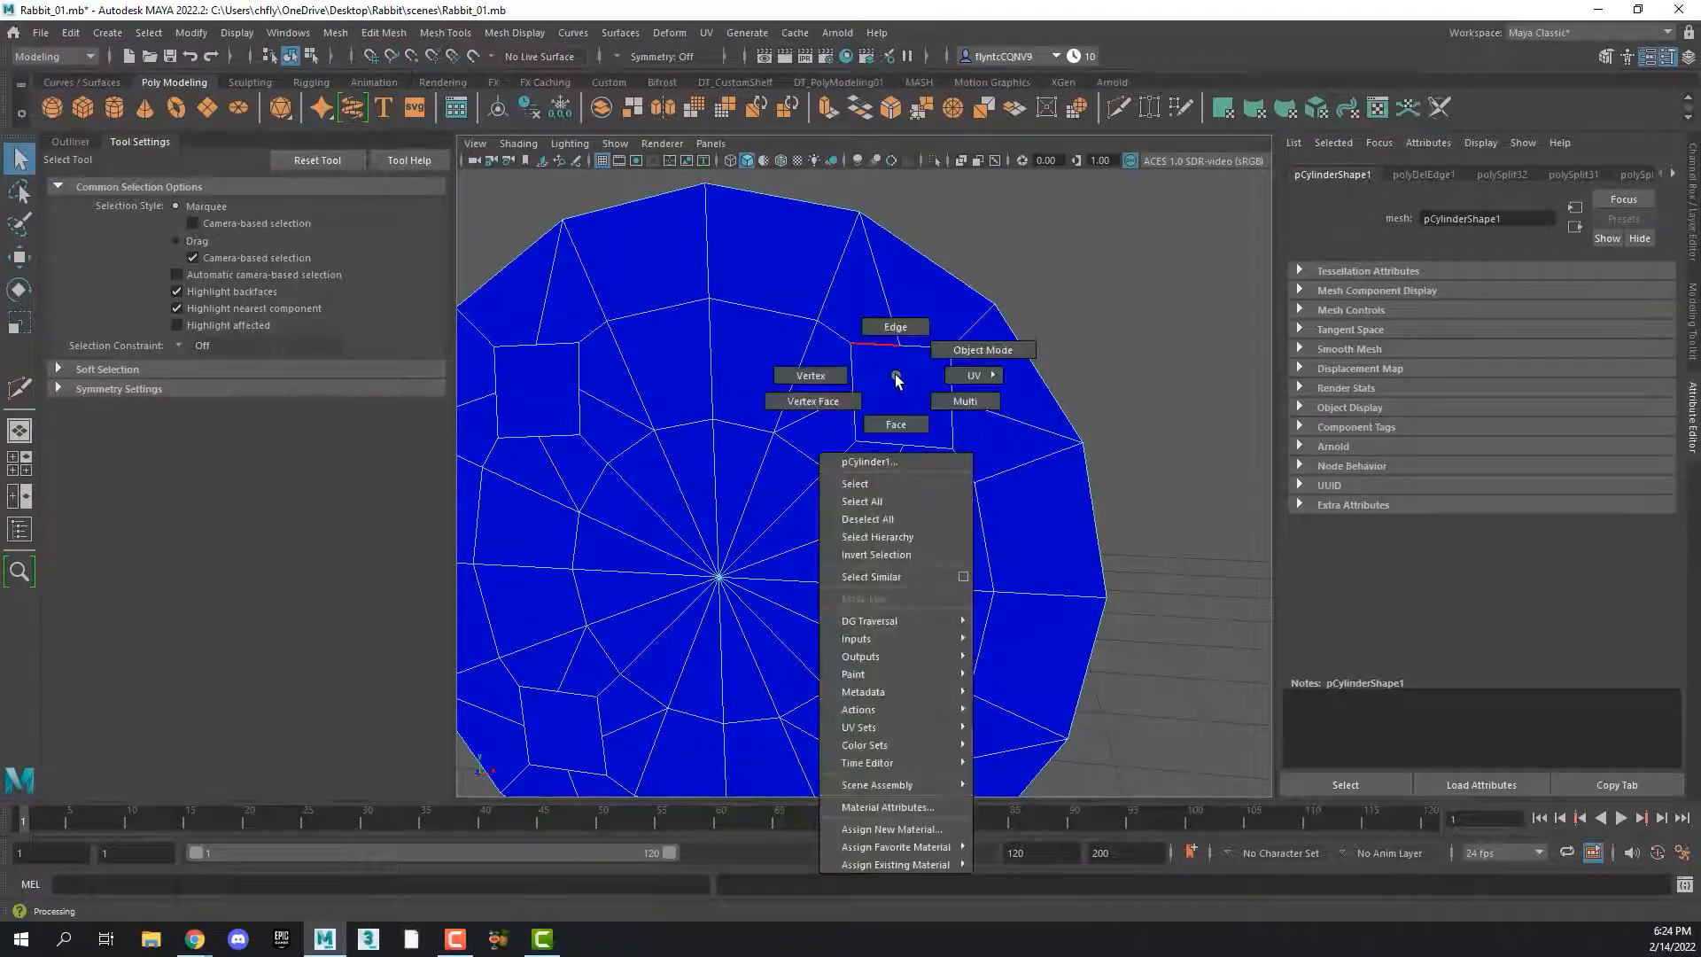
pyautogui.click(847, 370)
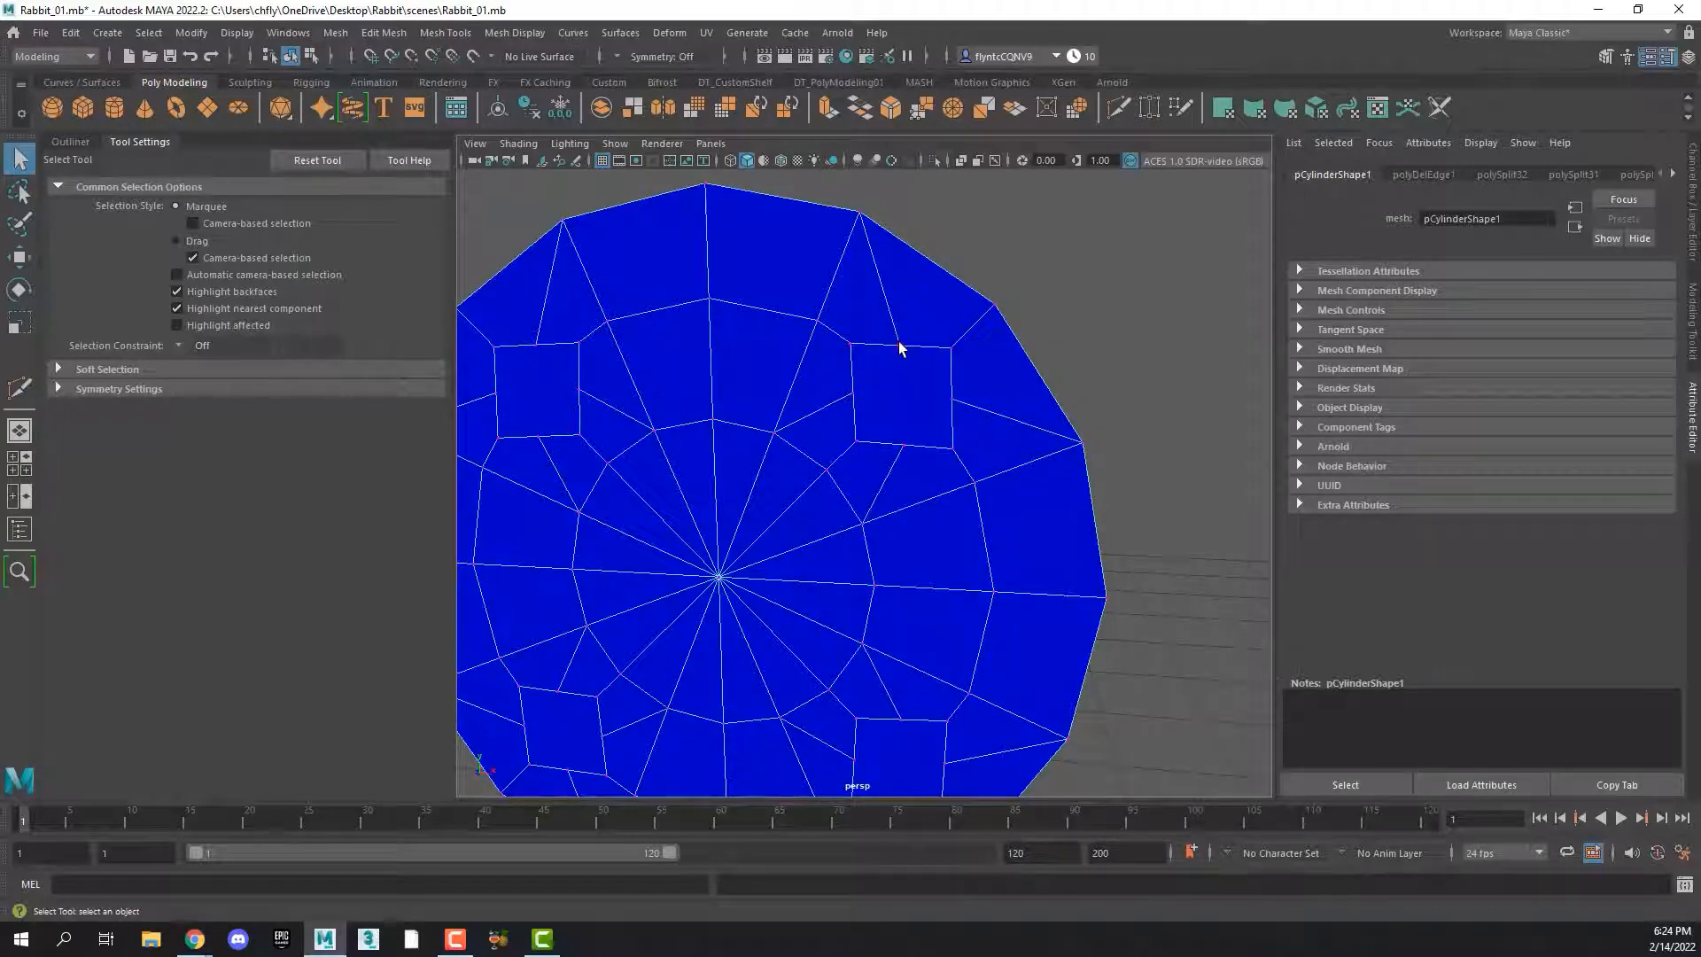
pyautogui.click(900, 347)
pyautogui.click(1082, 111)
pyautogui.keyDown('alt'); pyautogui.moveTo(790, 509); pyautogui.dragTo(881, 487, button='middle'); pyautogui.keyUp('alt')
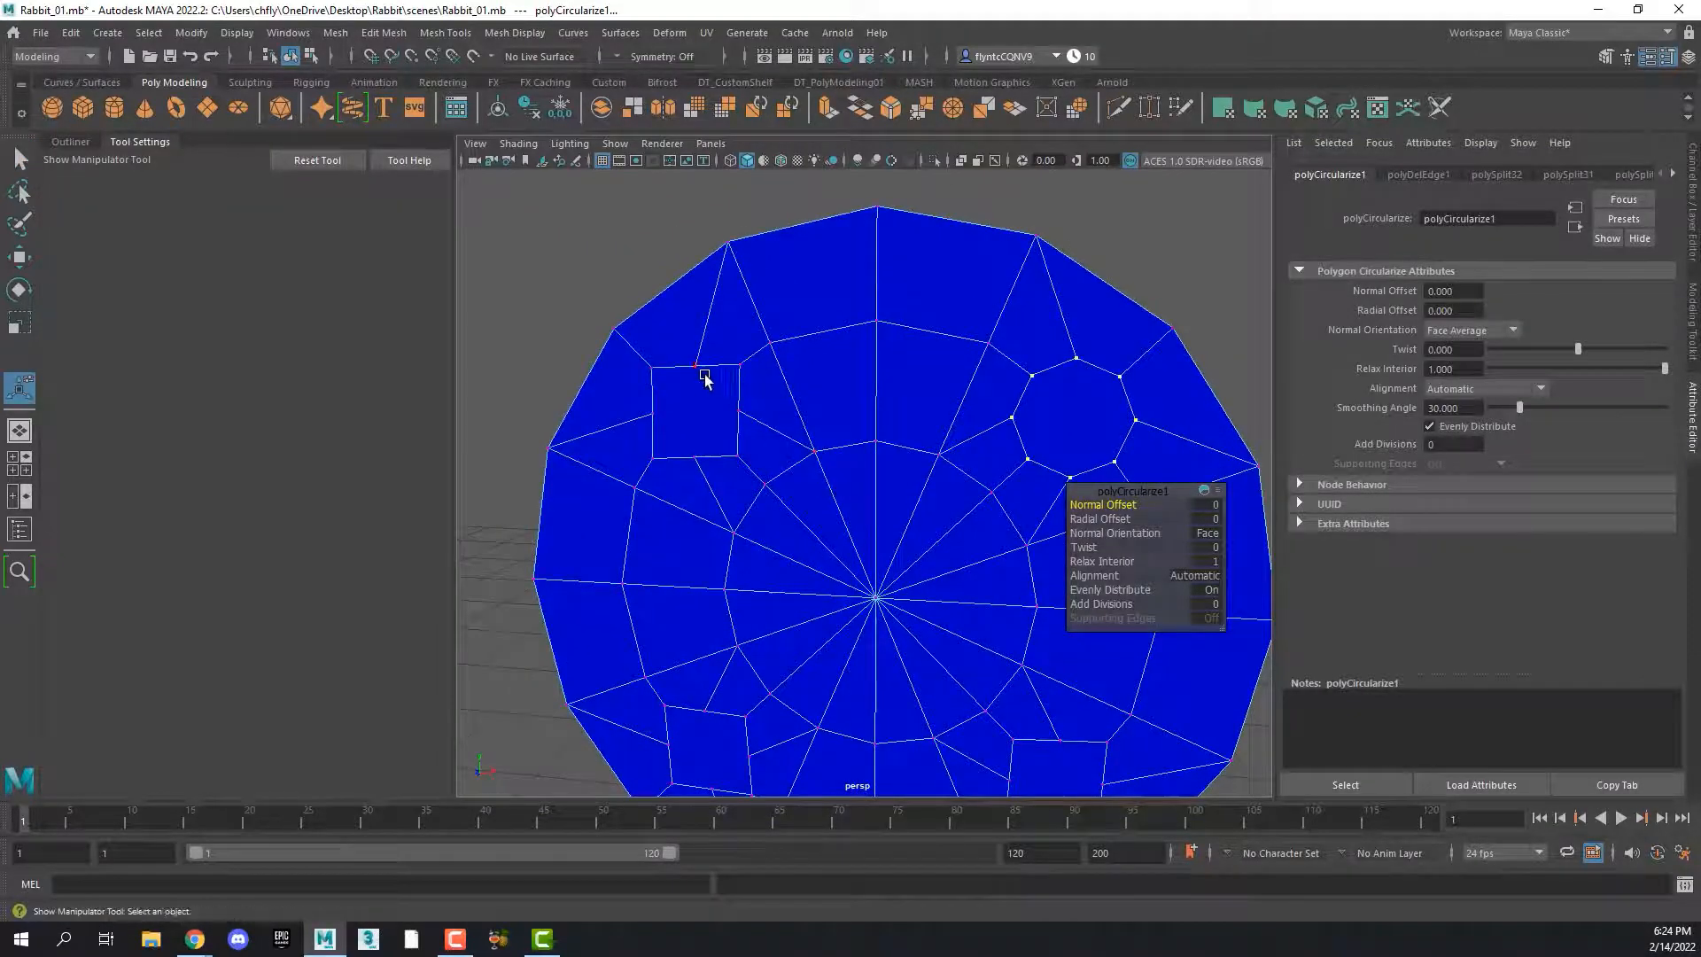
# Select the eight vertices around the upper-left square and apply Circularize to turn it into a round buttonhole outline
pyautogui.click(740, 367)
pyautogui.keyDown('shift'); pyautogui.click(738, 457); pyautogui.keyUp('shift')
pyautogui.keyDown('shift'); pyautogui.click(696, 458); pyautogui.keyUp('shift')
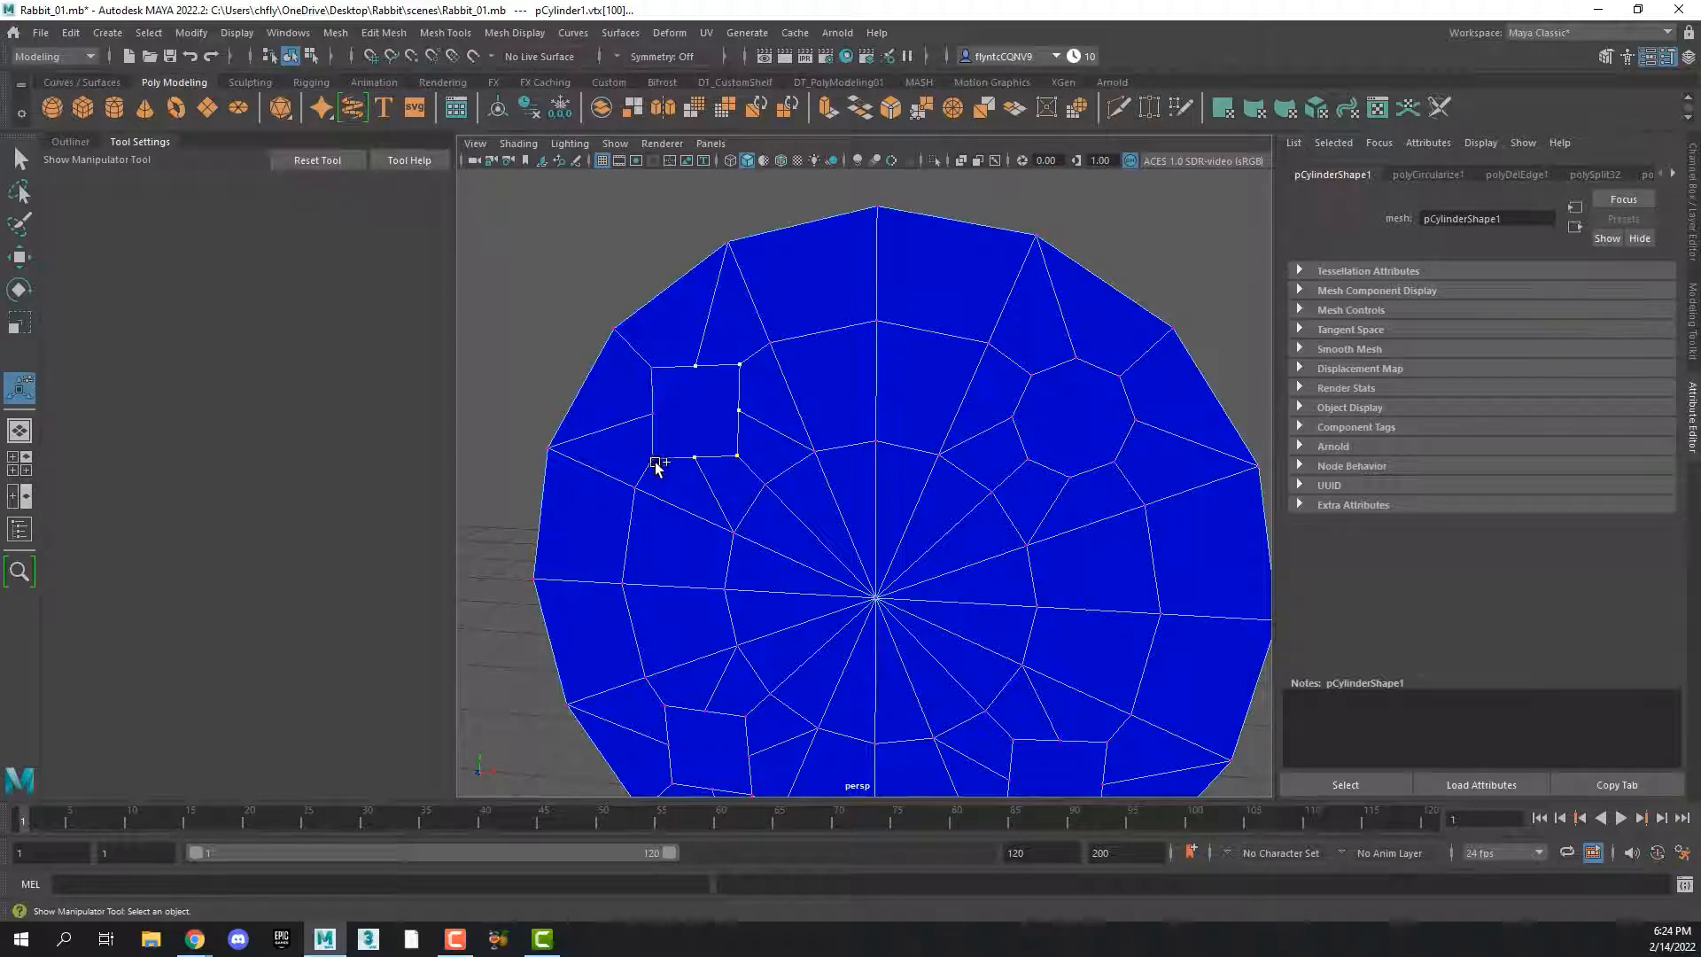
pyautogui.keyDown('shift'); pyautogui.click(657, 413); pyautogui.keyUp('shift')
pyautogui.keyDown('shift'); pyautogui.click(655, 369); pyautogui.keyUp('shift')
pyautogui.click(1077, 112)
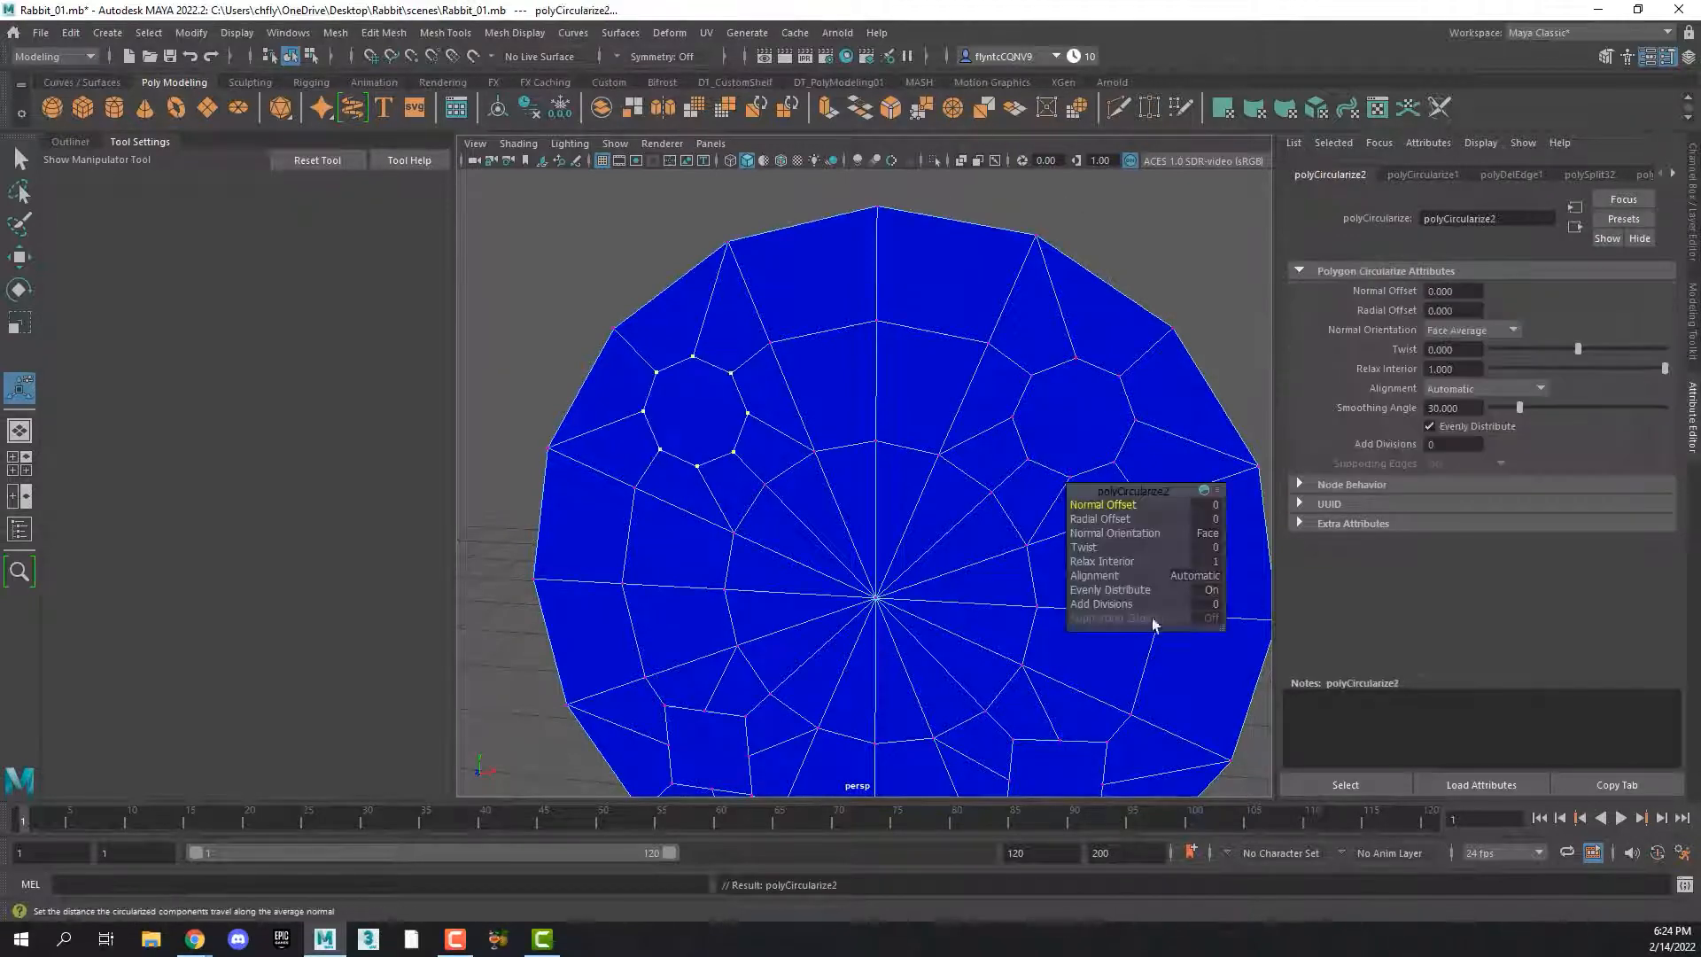
# Select the eight vertices around each of the two lower squares and apply Circularize to both
pyautogui.keyDown('alt'); pyautogui.moveTo(1105, 743); pyautogui.dragTo(931, 483, button='middle'); pyautogui.keyUp('alt')
pyautogui.click(928, 474)
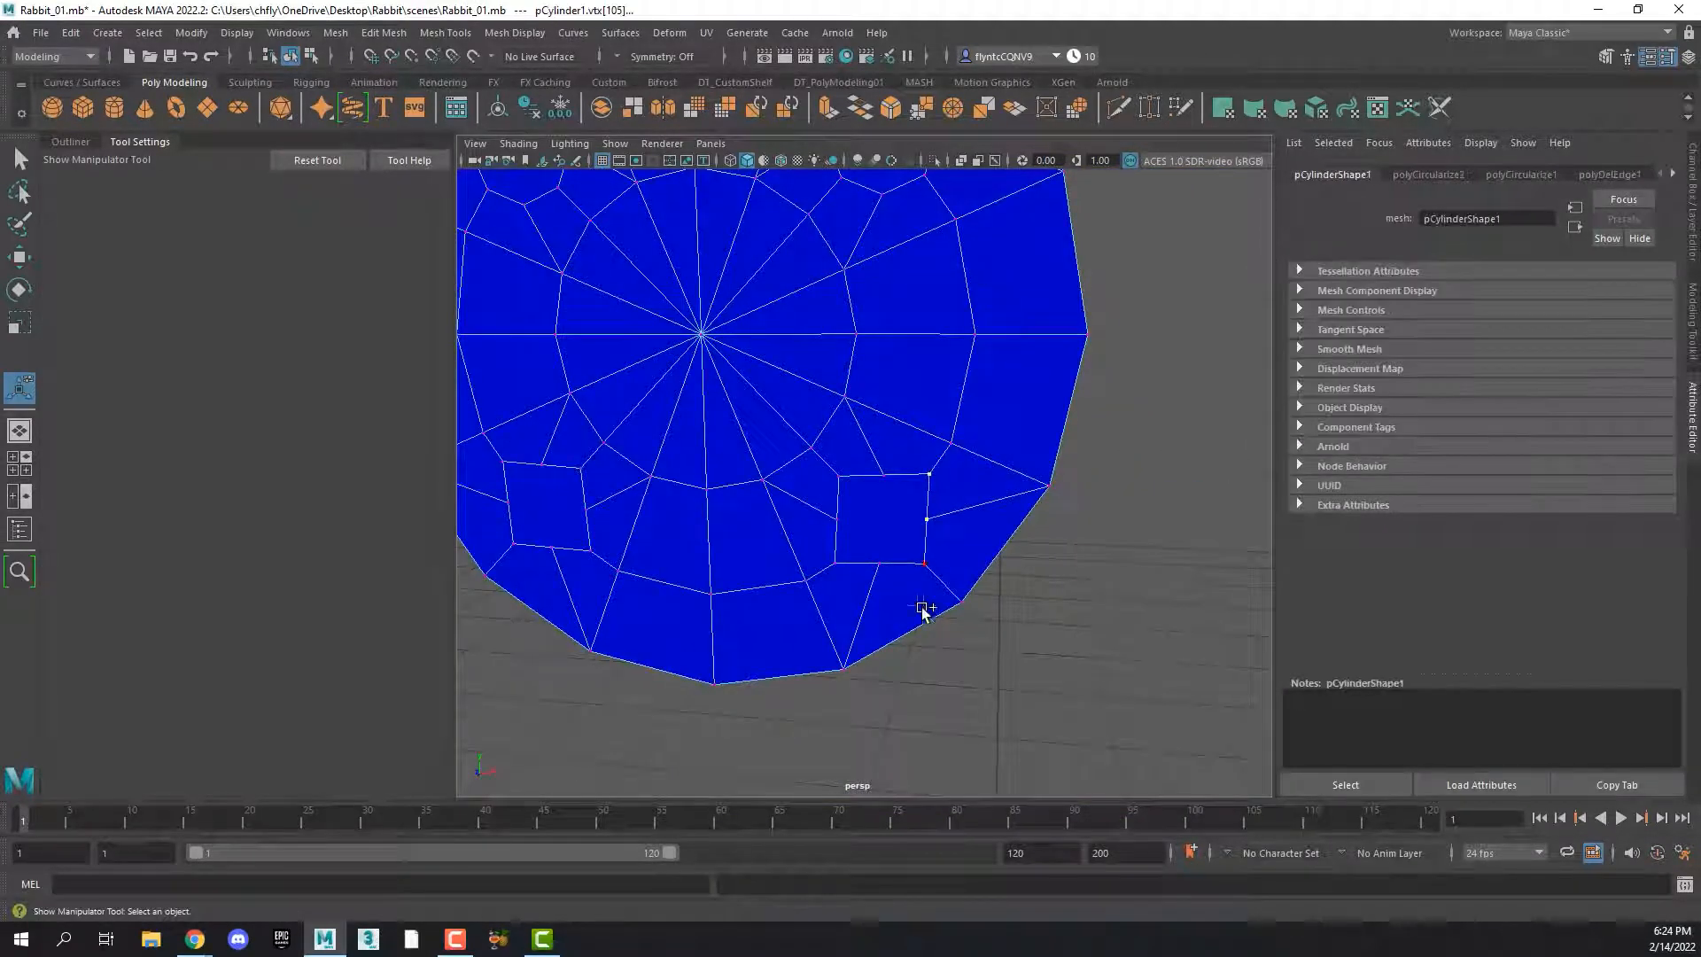
pyautogui.keyDown('shift'); pyautogui.click(878, 564); pyautogui.keyUp('shift')
pyautogui.keyDown('alt'); pyautogui.moveTo(838, 524); pyautogui.dragTo(1155, 567, button='middle'); pyautogui.keyUp('alt')
pyautogui.keyDown('shift'); pyautogui.click(840, 507); pyautogui.keyUp('shift')
pyautogui.keyDown('shift'); pyautogui.click(884, 550); pyautogui.keyUp('shift')
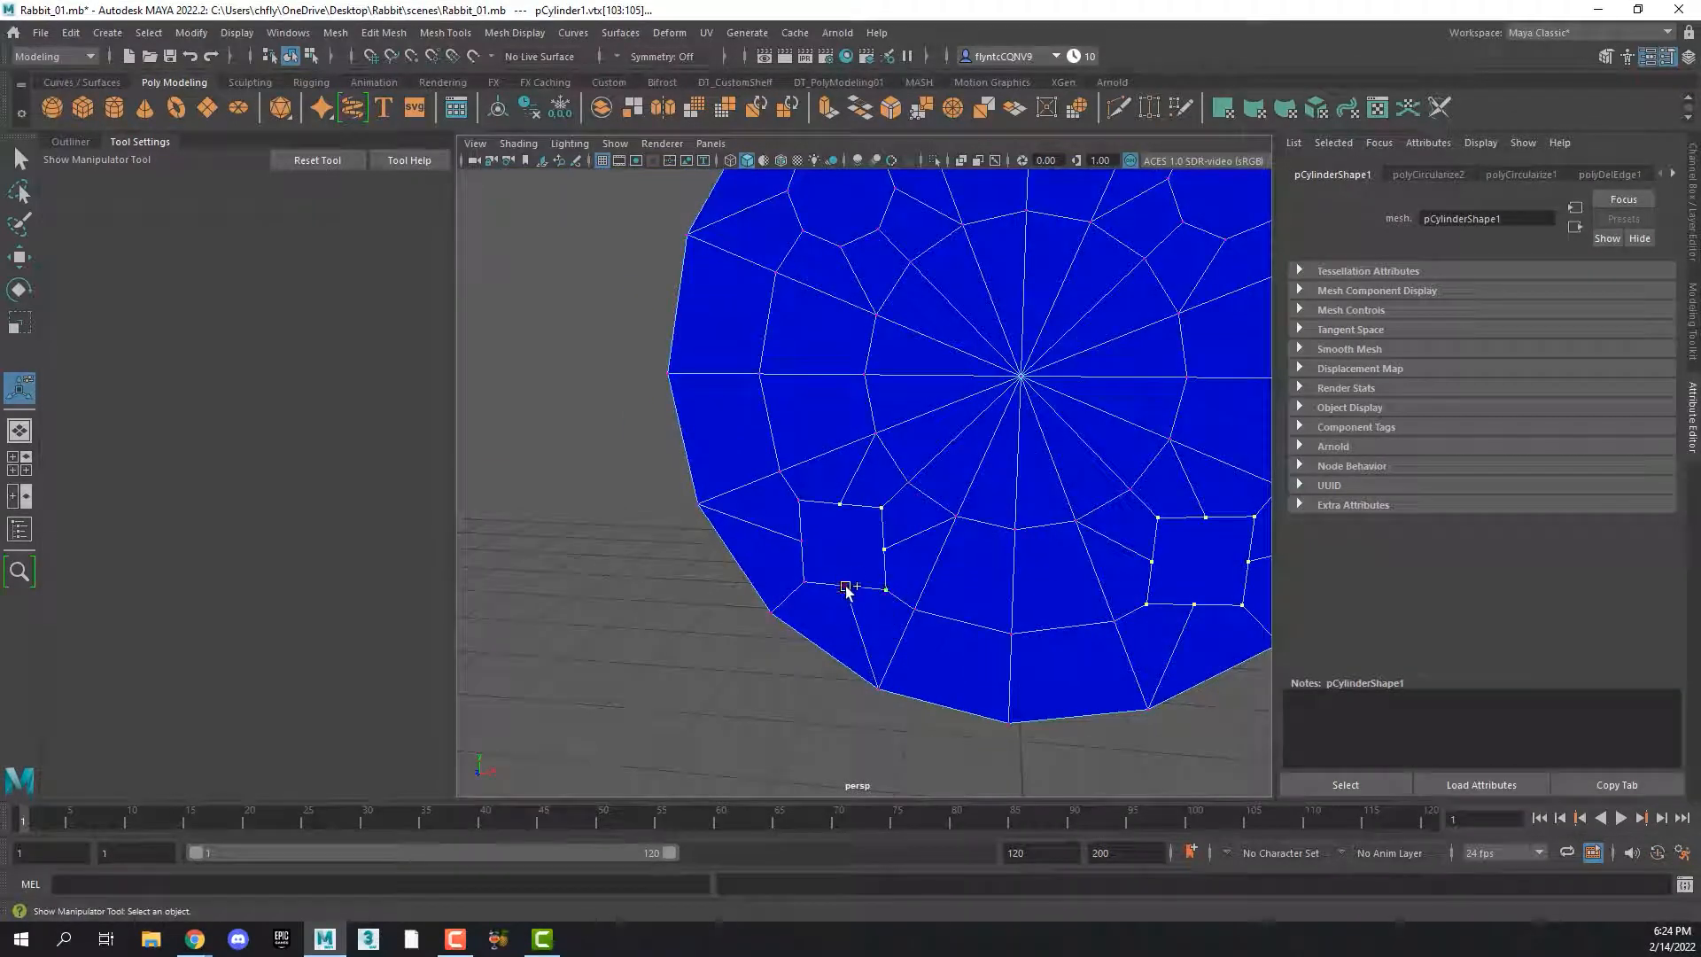
pyautogui.click(1088, 111)
# On the opposite cap of the cylinder, select the vertices around all four squares and apply Circularize to them together
pyautogui.keyDown('alt'); pyautogui.moveTo(1025, 535); pyautogui.dragTo(821, 558, button='middle'); pyautogui.keyUp('alt')
pyautogui.keyDown('alt'); pyautogui.moveTo(820, 558); pyautogui.dragTo(684, 496); pyautogui.keyUp('alt')
pyautogui.keyDown('alt'); pyautogui.moveTo(684, 496); pyautogui.dragTo(803, 509, button='middle'); pyautogui.keyUp('alt')
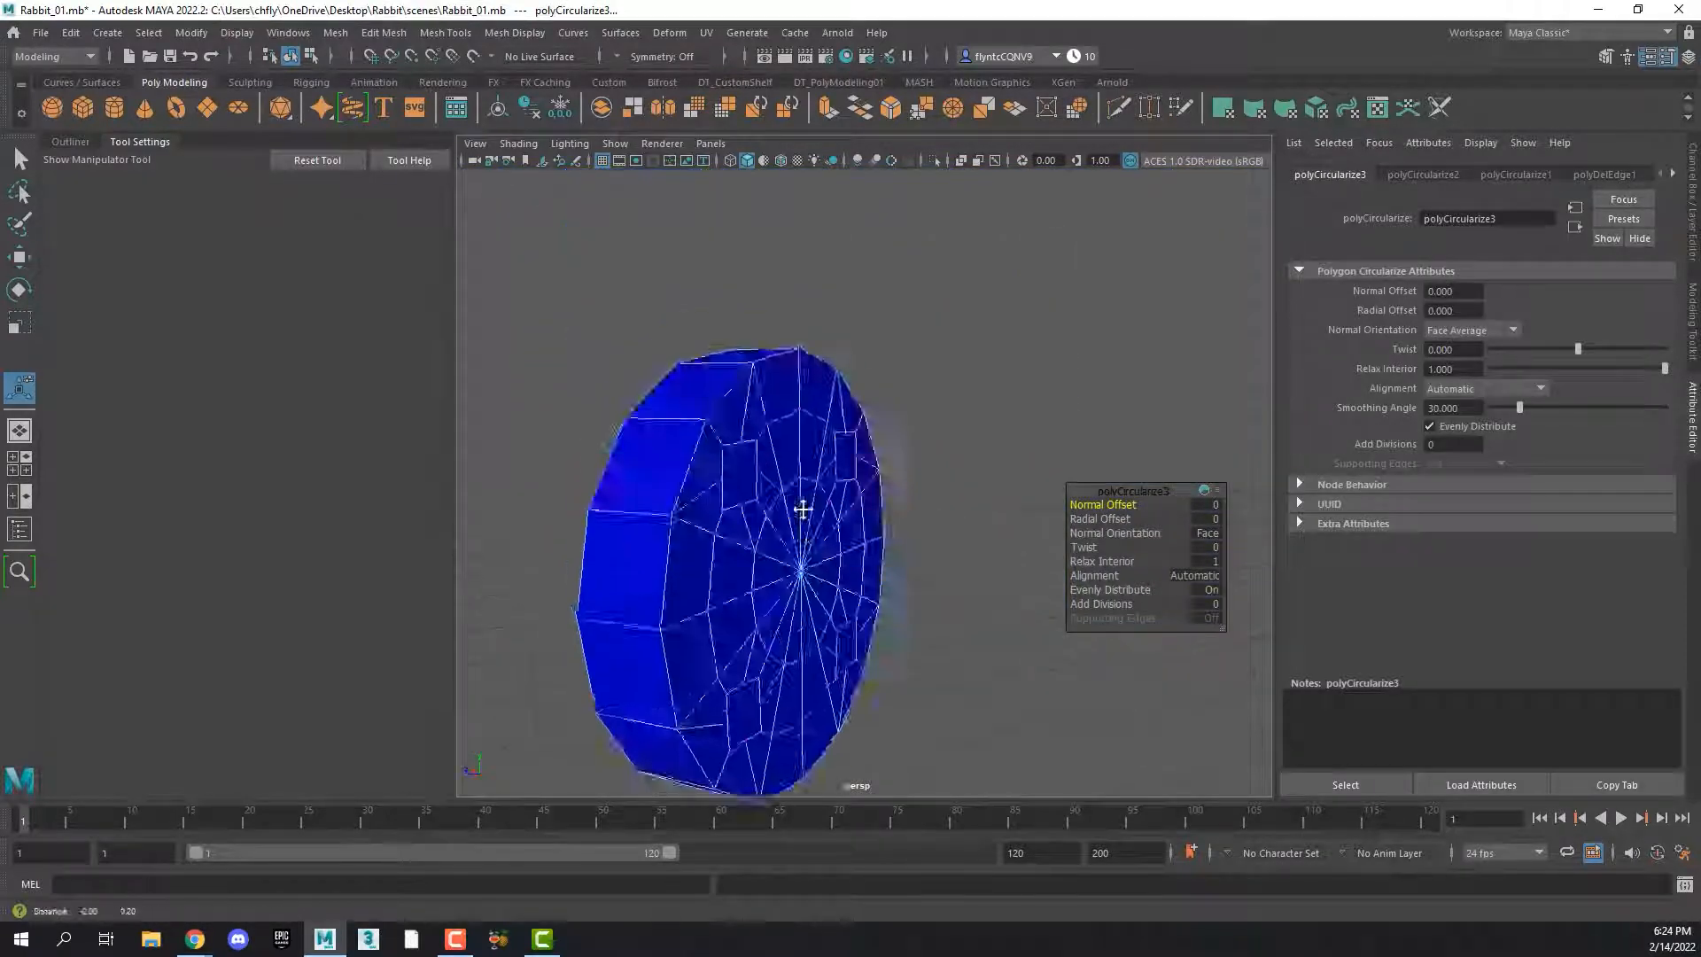
pyautogui.keyDown('alt'); pyautogui.moveTo(803, 510); pyautogui.dragTo(731, 510); pyautogui.keyUp('alt')
pyautogui.keyDown('alt'); pyautogui.moveTo(731, 510); pyautogui.dragTo(824, 470, button='middle'); pyautogui.keyUp('alt')
pyautogui.scroll(3, 717, 516)
pyautogui.click(659, 381)
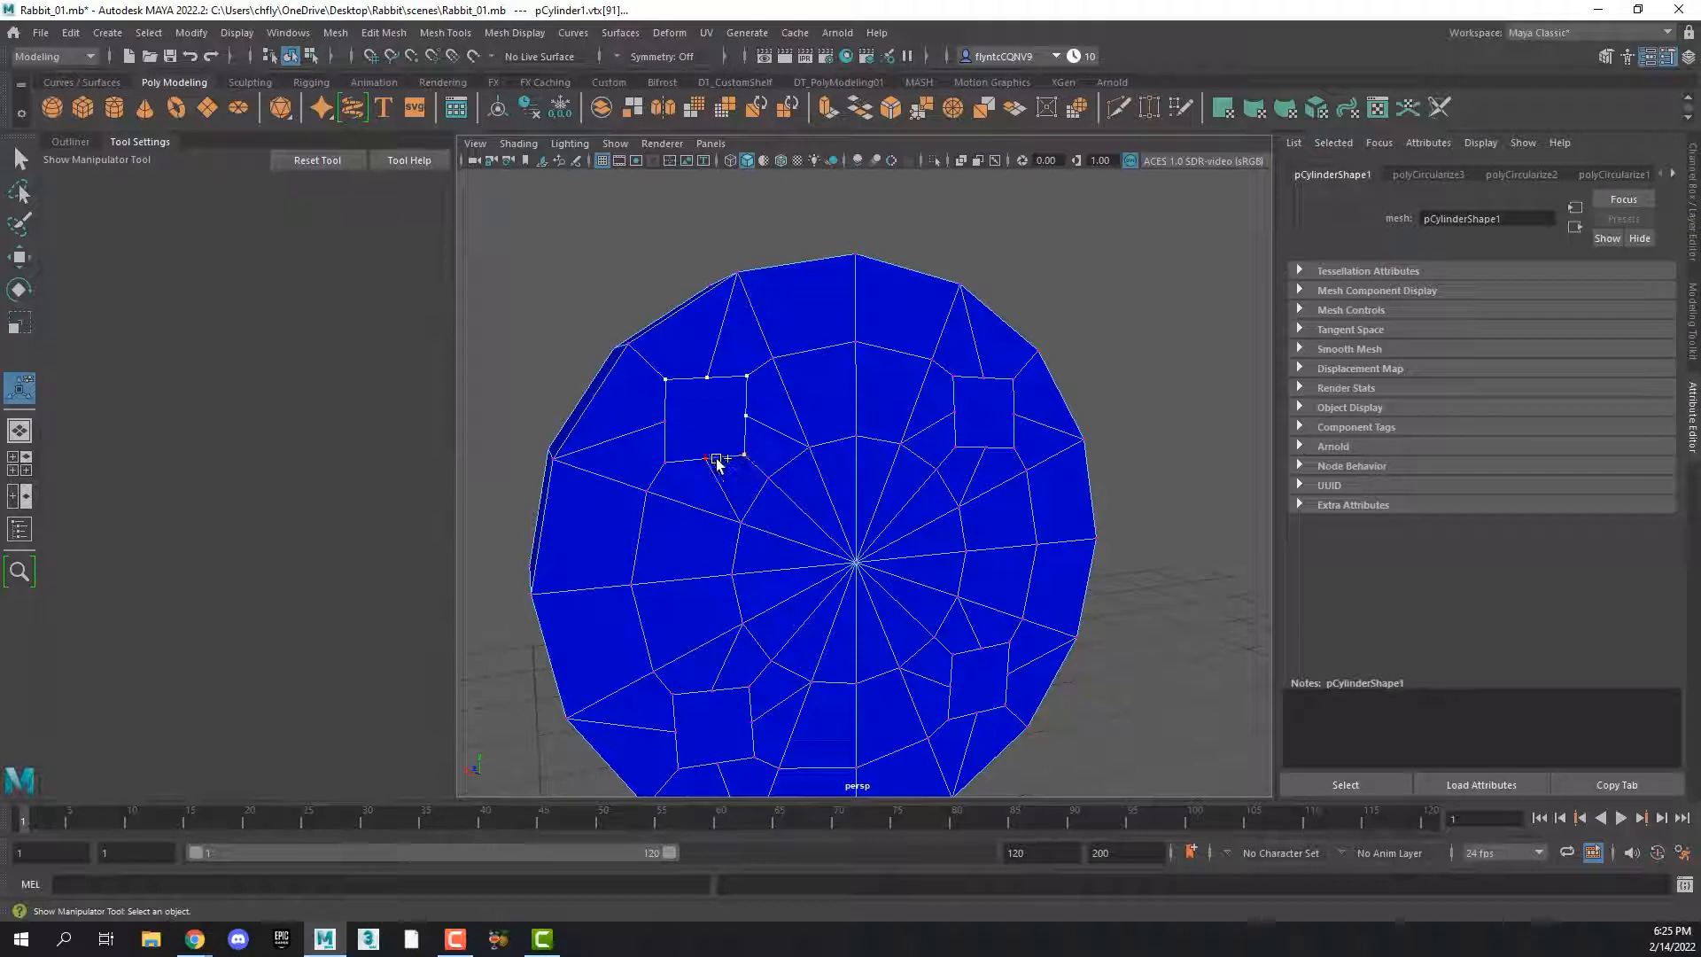
pyautogui.keyDown('shift'); pyautogui.click(665, 423); pyautogui.keyUp('shift')
pyautogui.click(1046, 107)
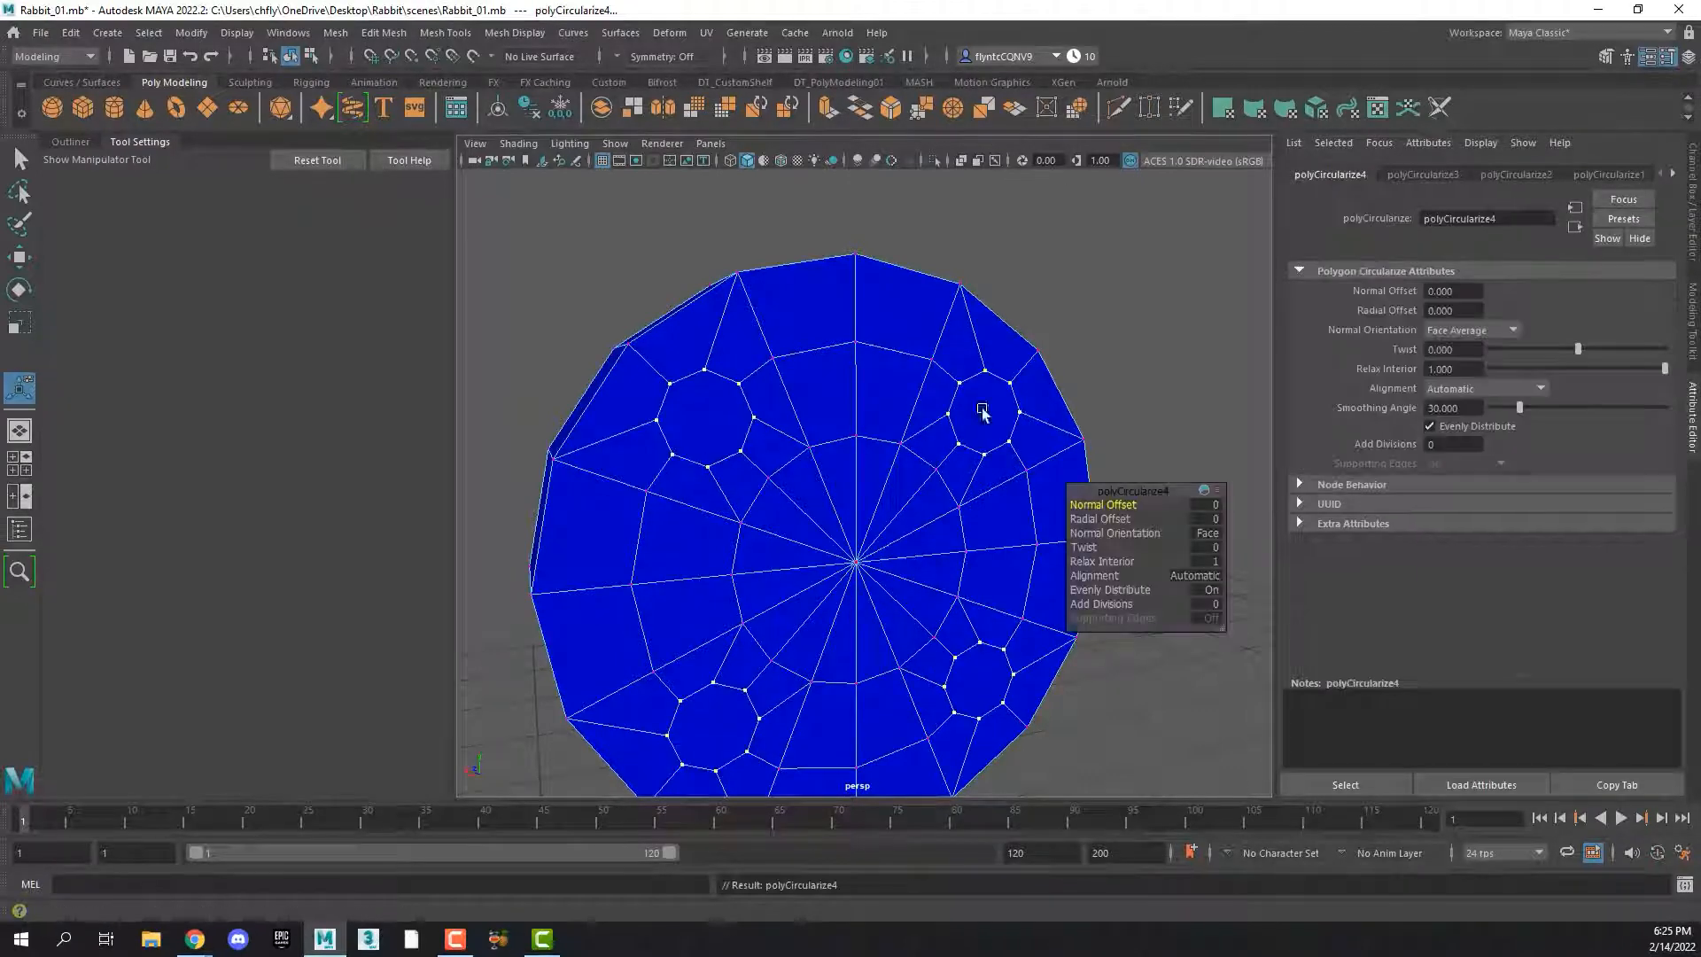
# In face selection mode, select the four round buttonhole faces on this cap and delete them
pyautogui.keyDown('alt'); pyautogui.moveTo(979, 410); pyautogui.dragTo(911, 306); pyautogui.keyUp('alt')
pyautogui.moveTo(913, 301); pyautogui.dragTo(905, 358, button='right')
pyautogui.press('q')
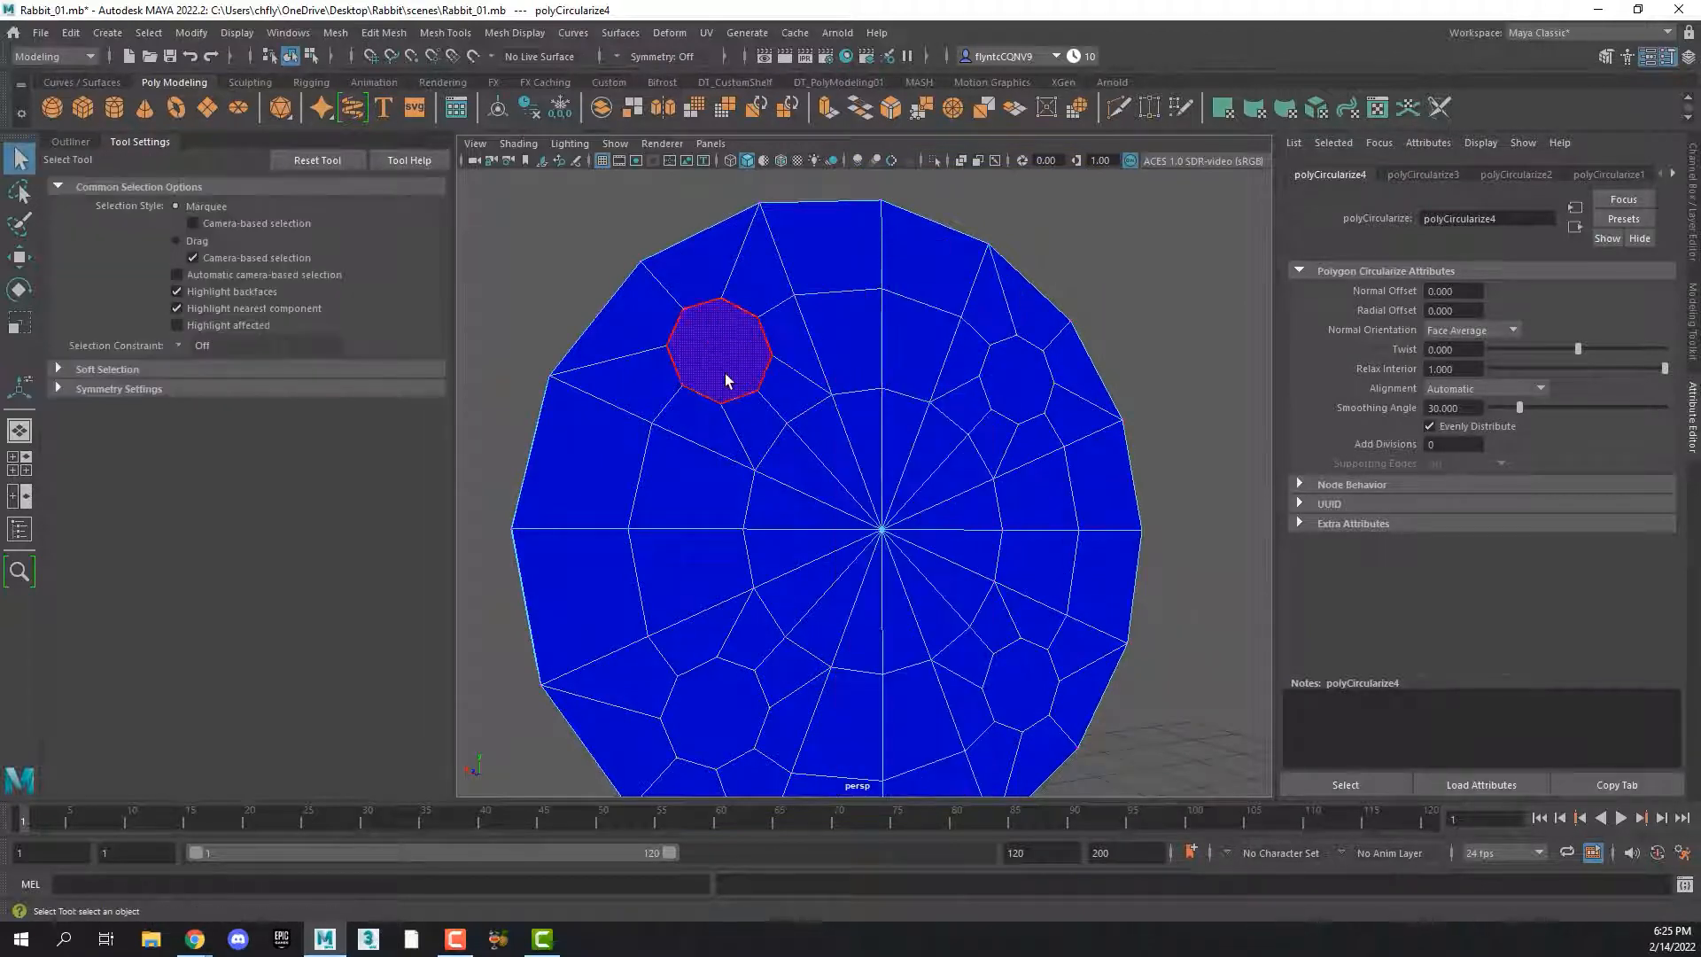
pyautogui.click(721, 363)
pyautogui.keyDown('shift'); pyautogui.click(1025, 381); pyautogui.keyUp('shift')
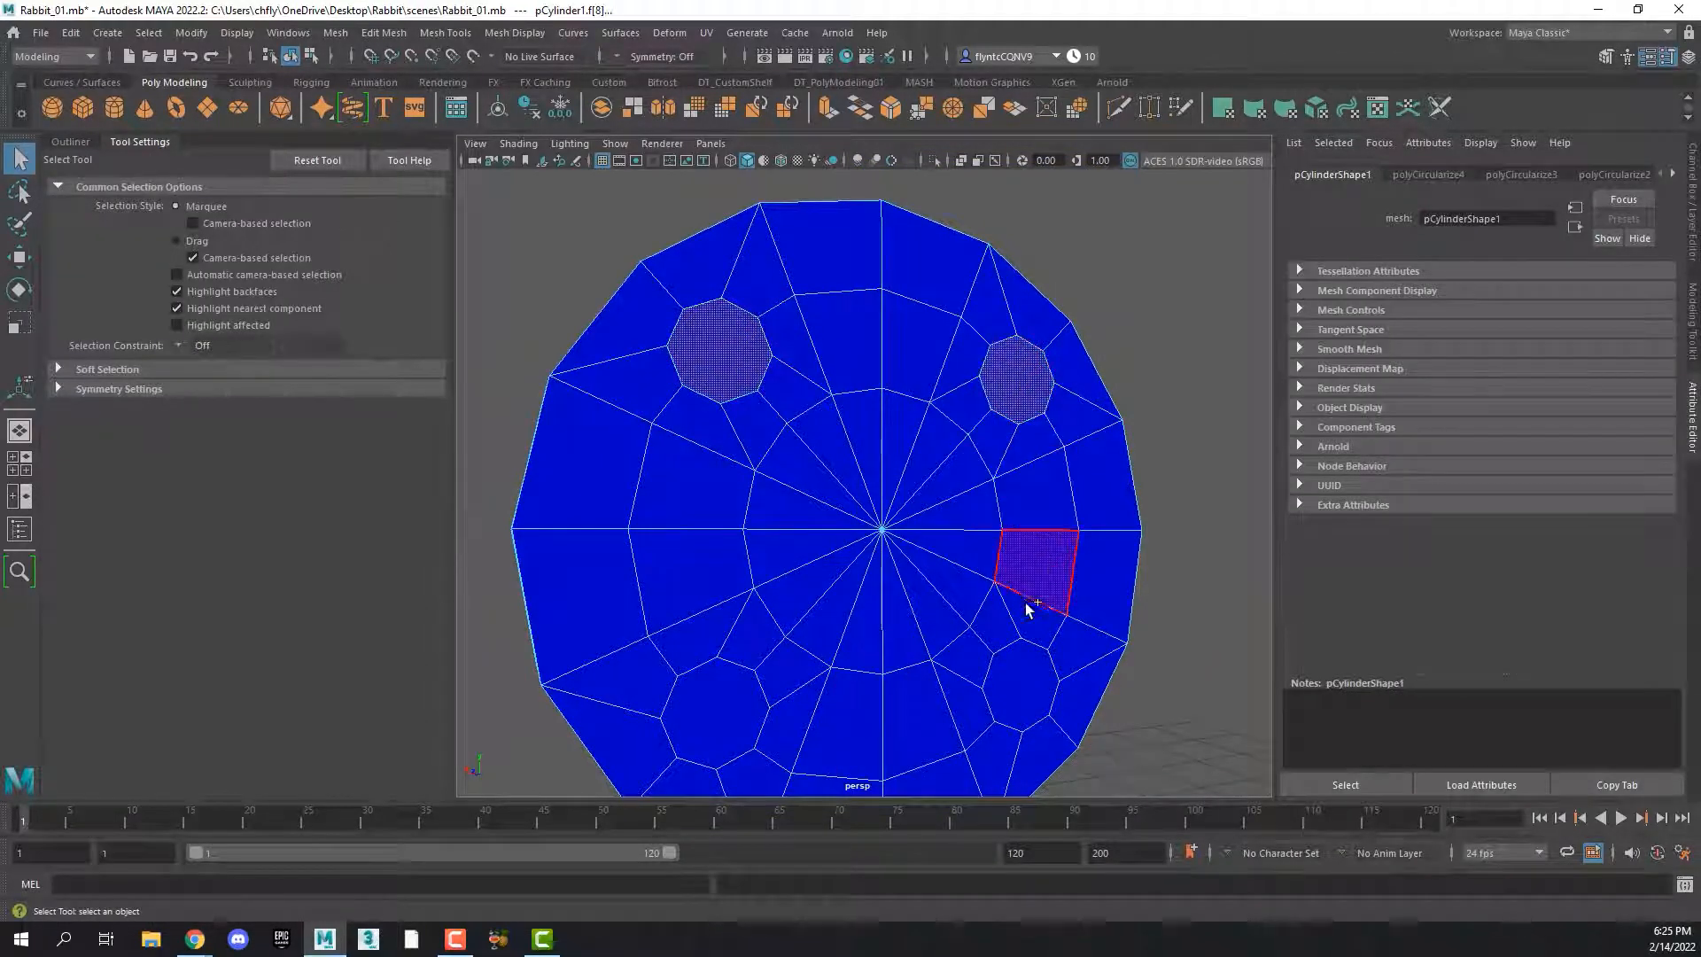
pyautogui.keyDown('shift'); pyautogui.click(1025, 683); pyautogui.keyUp('shift')
pyautogui.keyDown('shift'); pyautogui.click(721, 714); pyautogui.keyUp('shift')
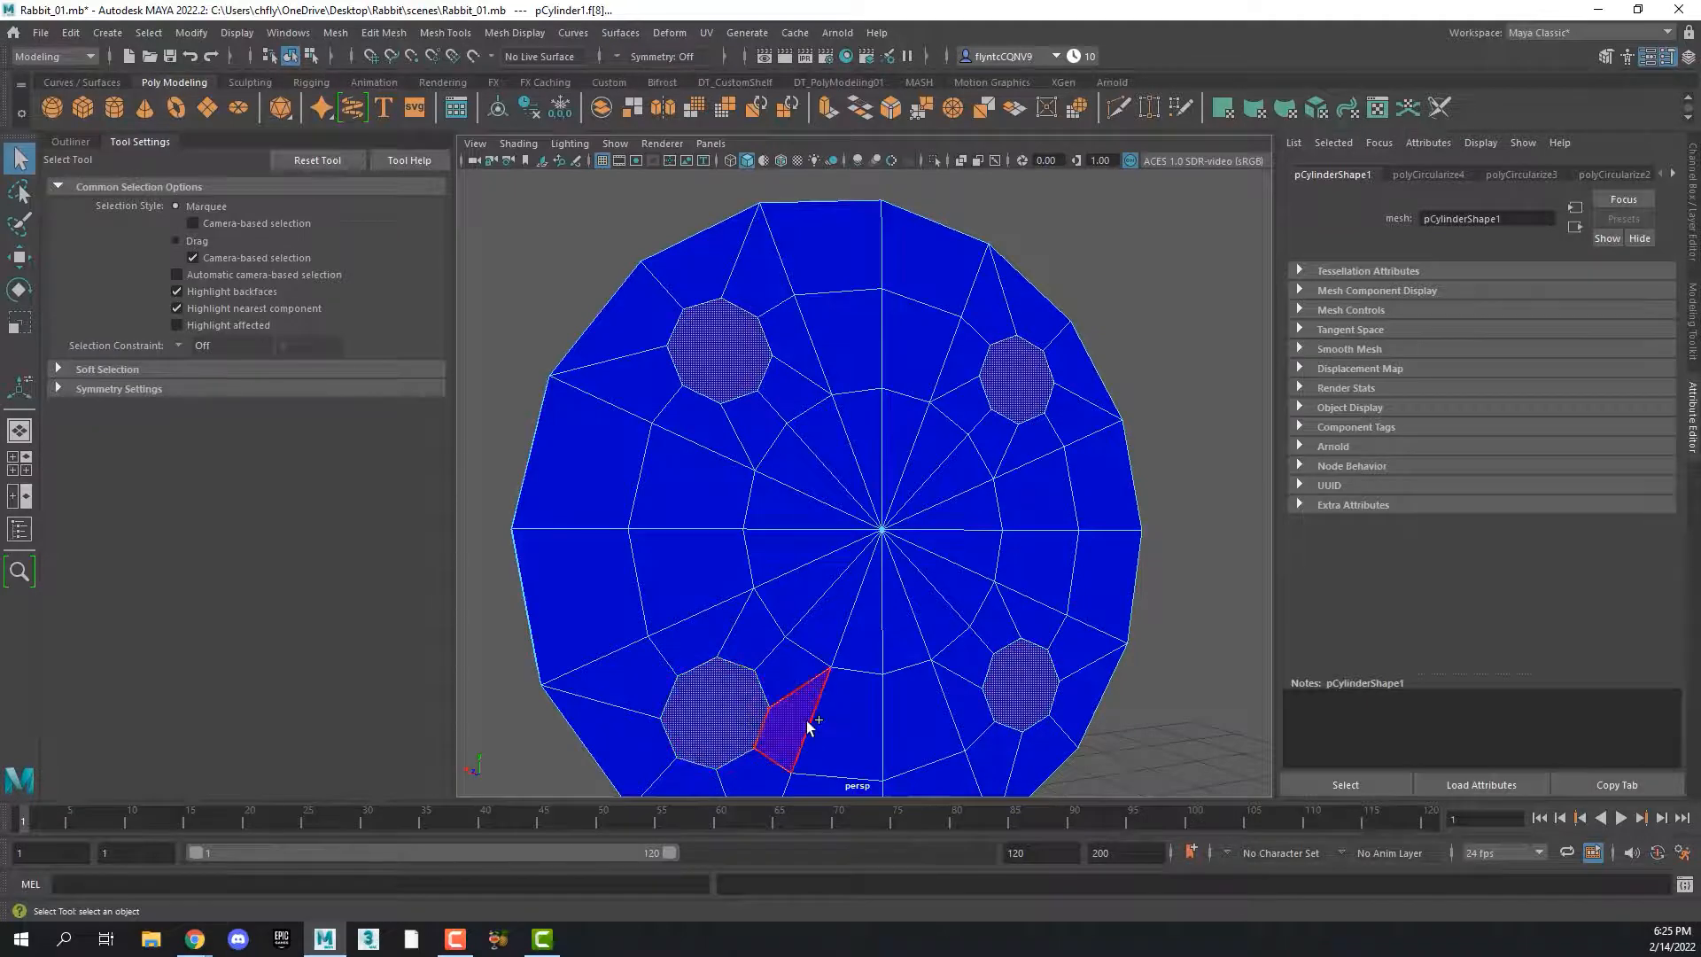
pyautogui.press('Delete')
# On the other cap, select the four round buttonhole faces and delete them to open the holes through the button
pyautogui.keyDown('alt'); pyautogui.moveTo(779, 448); pyautogui.dragTo(1143, 474); pyautogui.keyUp('alt')
pyautogui.click(975, 407)
pyautogui.keyDown('alt'); pyautogui.moveTo(976, 410); pyautogui.dragTo(1147, 393, button='middle'); pyautogui.keyUp('alt')
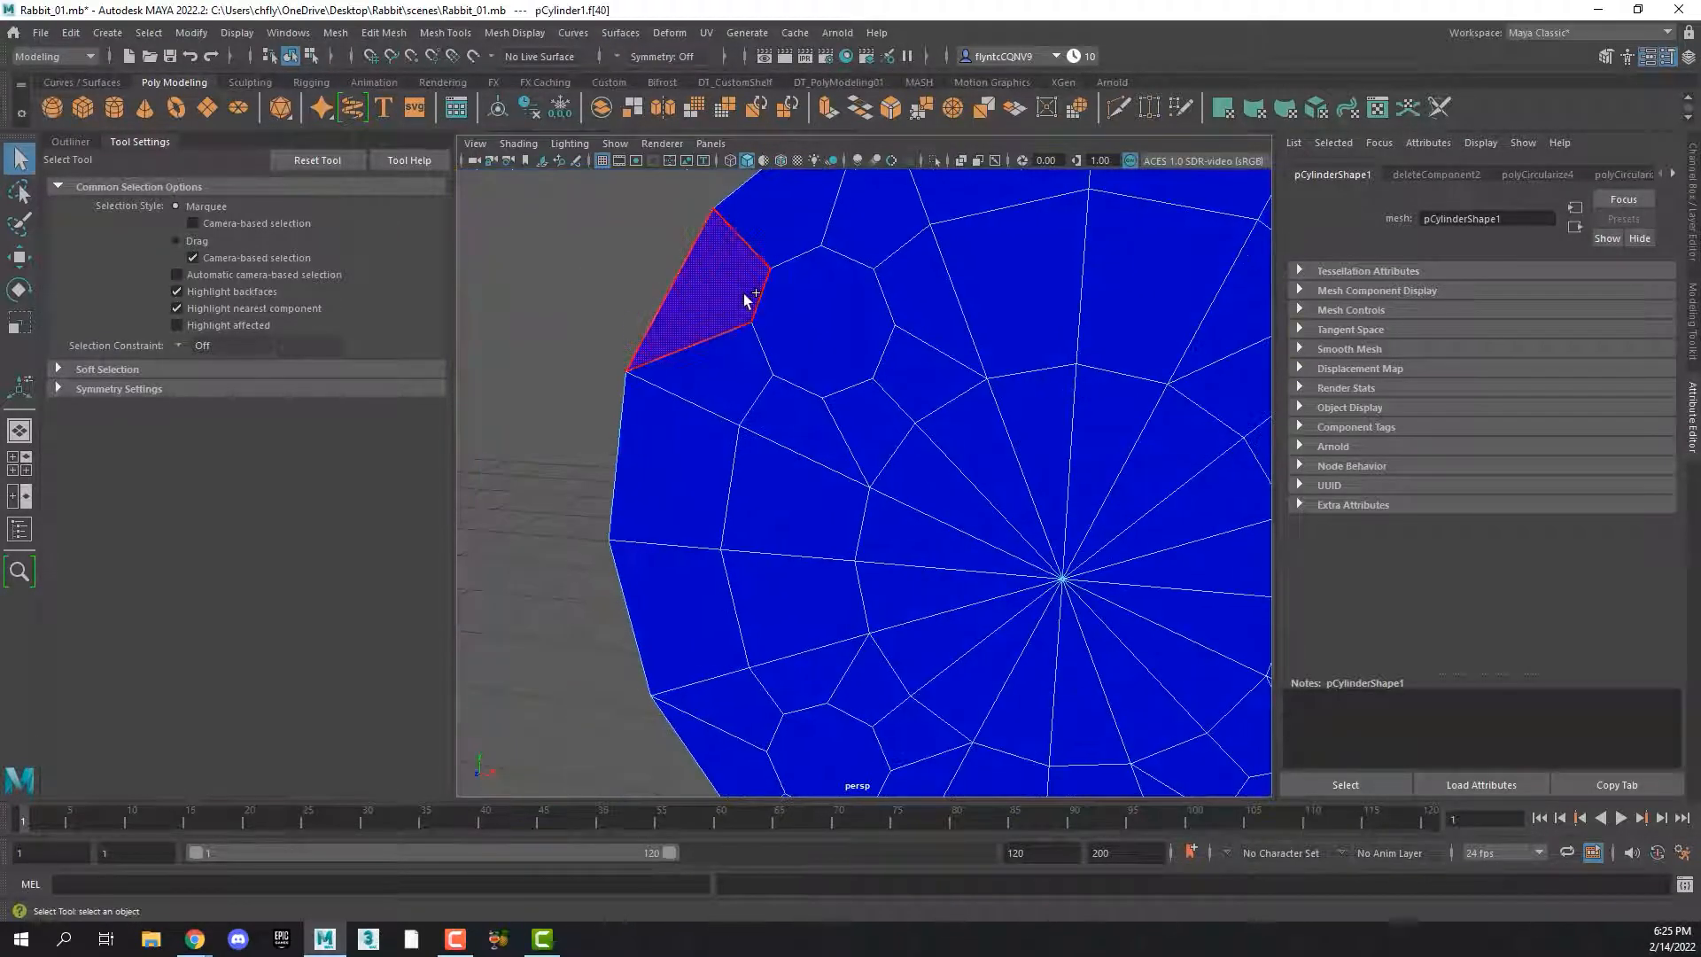
pyautogui.keyDown('shift'); pyautogui.click(800, 298); pyautogui.keyUp('shift')
pyautogui.scroll(-3, 1083, 532)
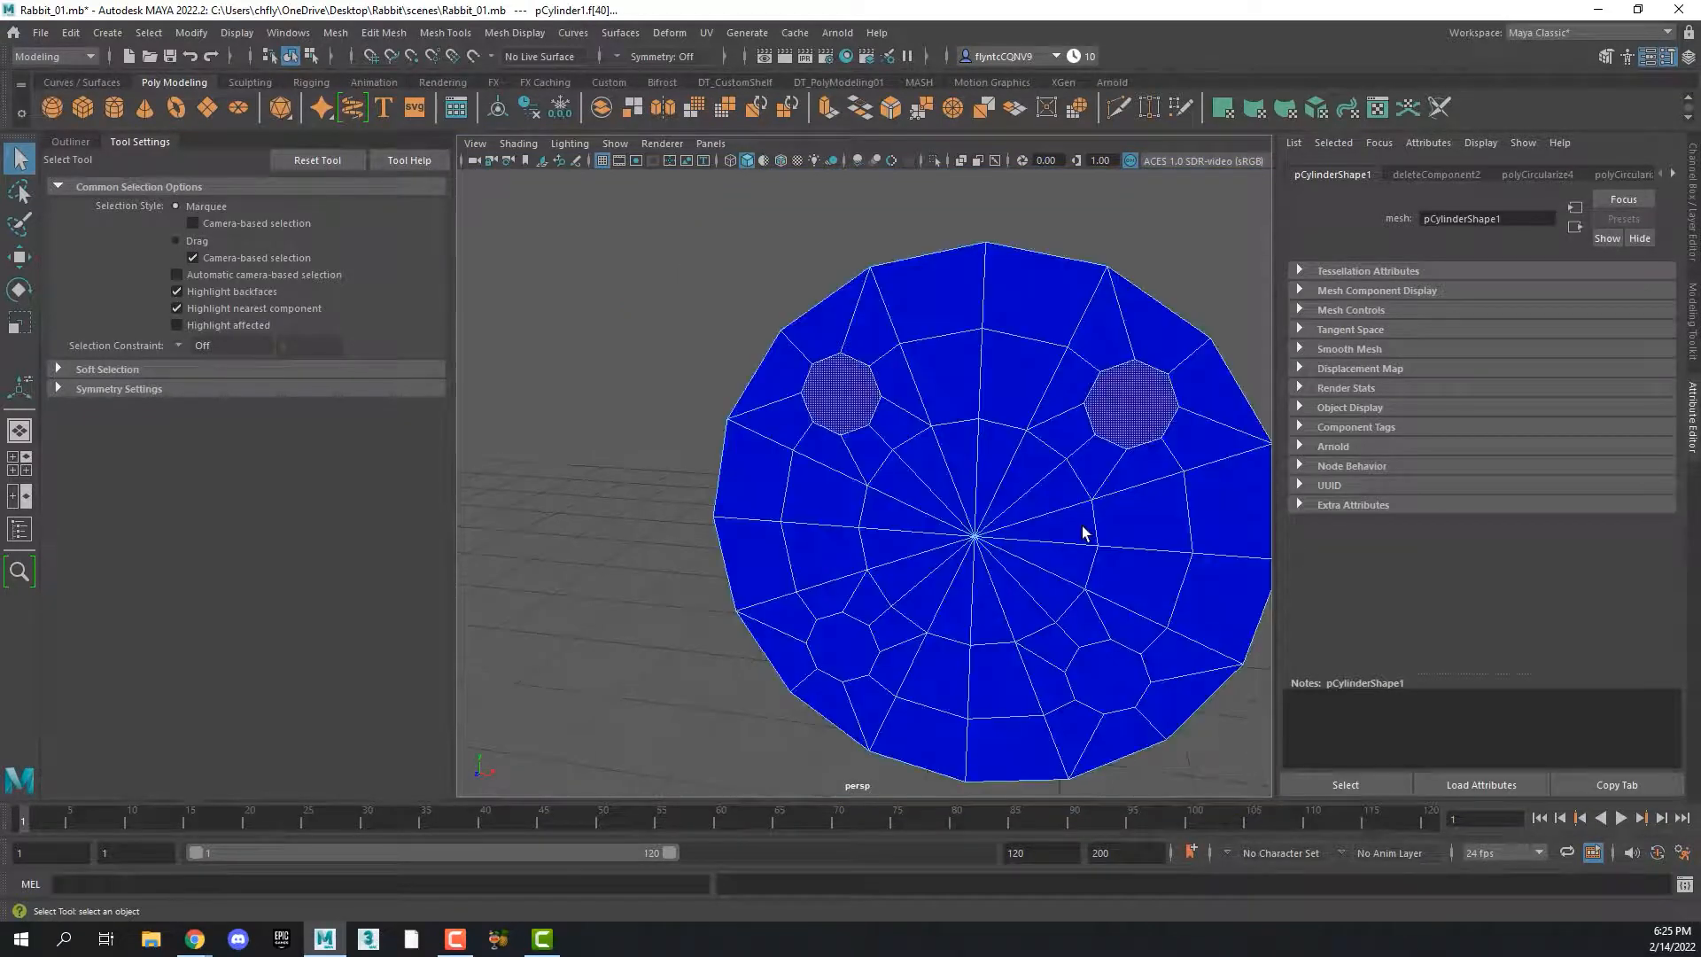
pyautogui.keyDown('alt'); pyautogui.moveTo(1083, 532); pyautogui.dragTo(1029, 497, button='middle'); pyautogui.keyUp('alt')
pyautogui.keyDown('shift'); pyautogui.click(994, 615); pyautogui.keyUp('shift')
pyautogui.keyDown('shift'); pyautogui.click(727, 596); pyautogui.keyUp('shift')
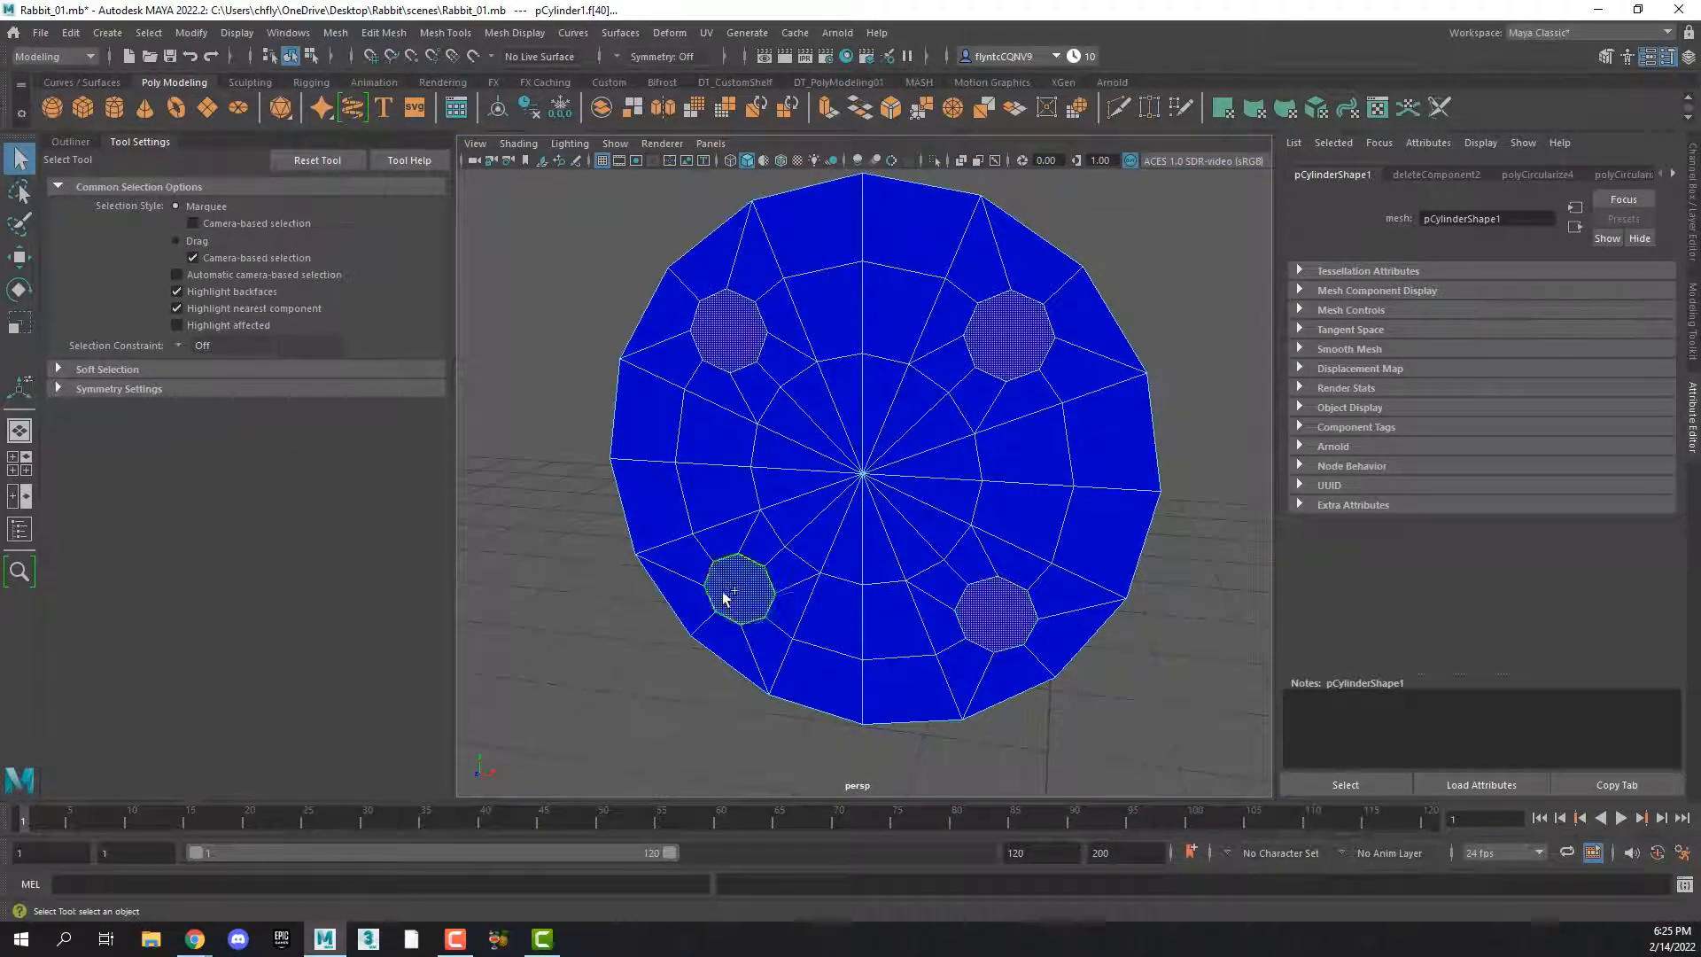
pyautogui.keyDown('alt'); pyautogui.moveTo(725, 598); pyautogui.dragTo(819, 594); pyautogui.keyUp('alt')
pyautogui.press('Delete')
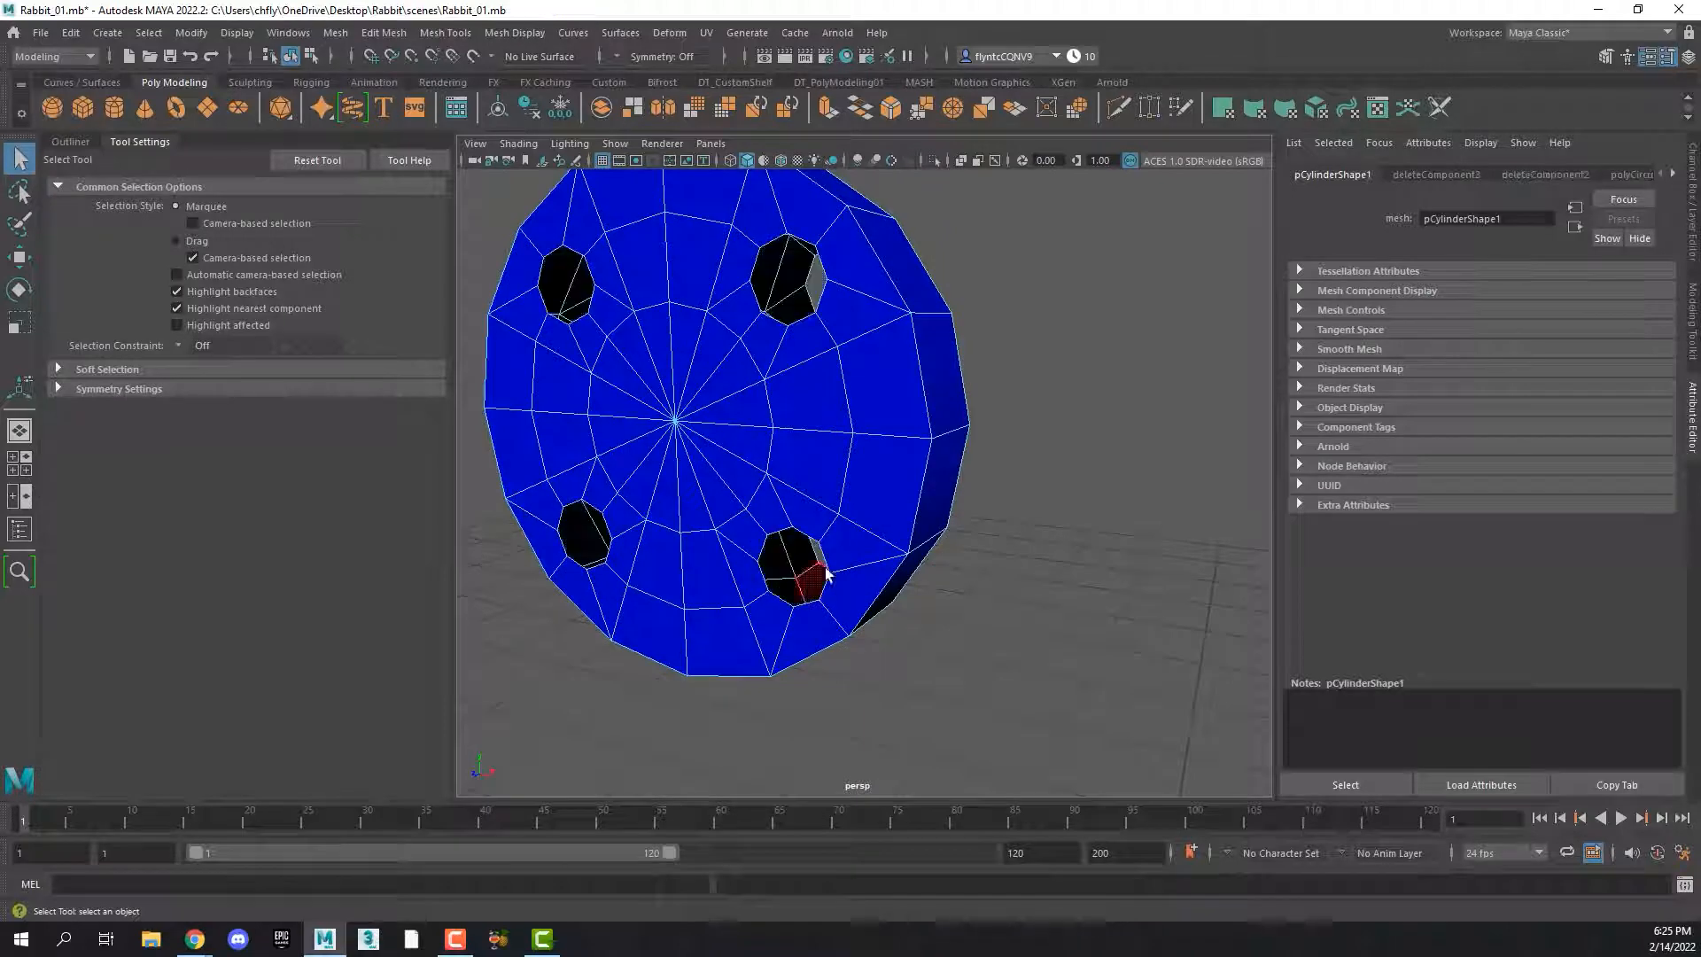
# Select the border edges of the upper-left buttonhole on both caps and bridge them to form its inner wall
pyautogui.keyDown('alt'); pyautogui.moveTo(878, 383); pyautogui.dragTo(880, 439, button='middle'); pyautogui.keyUp('alt')
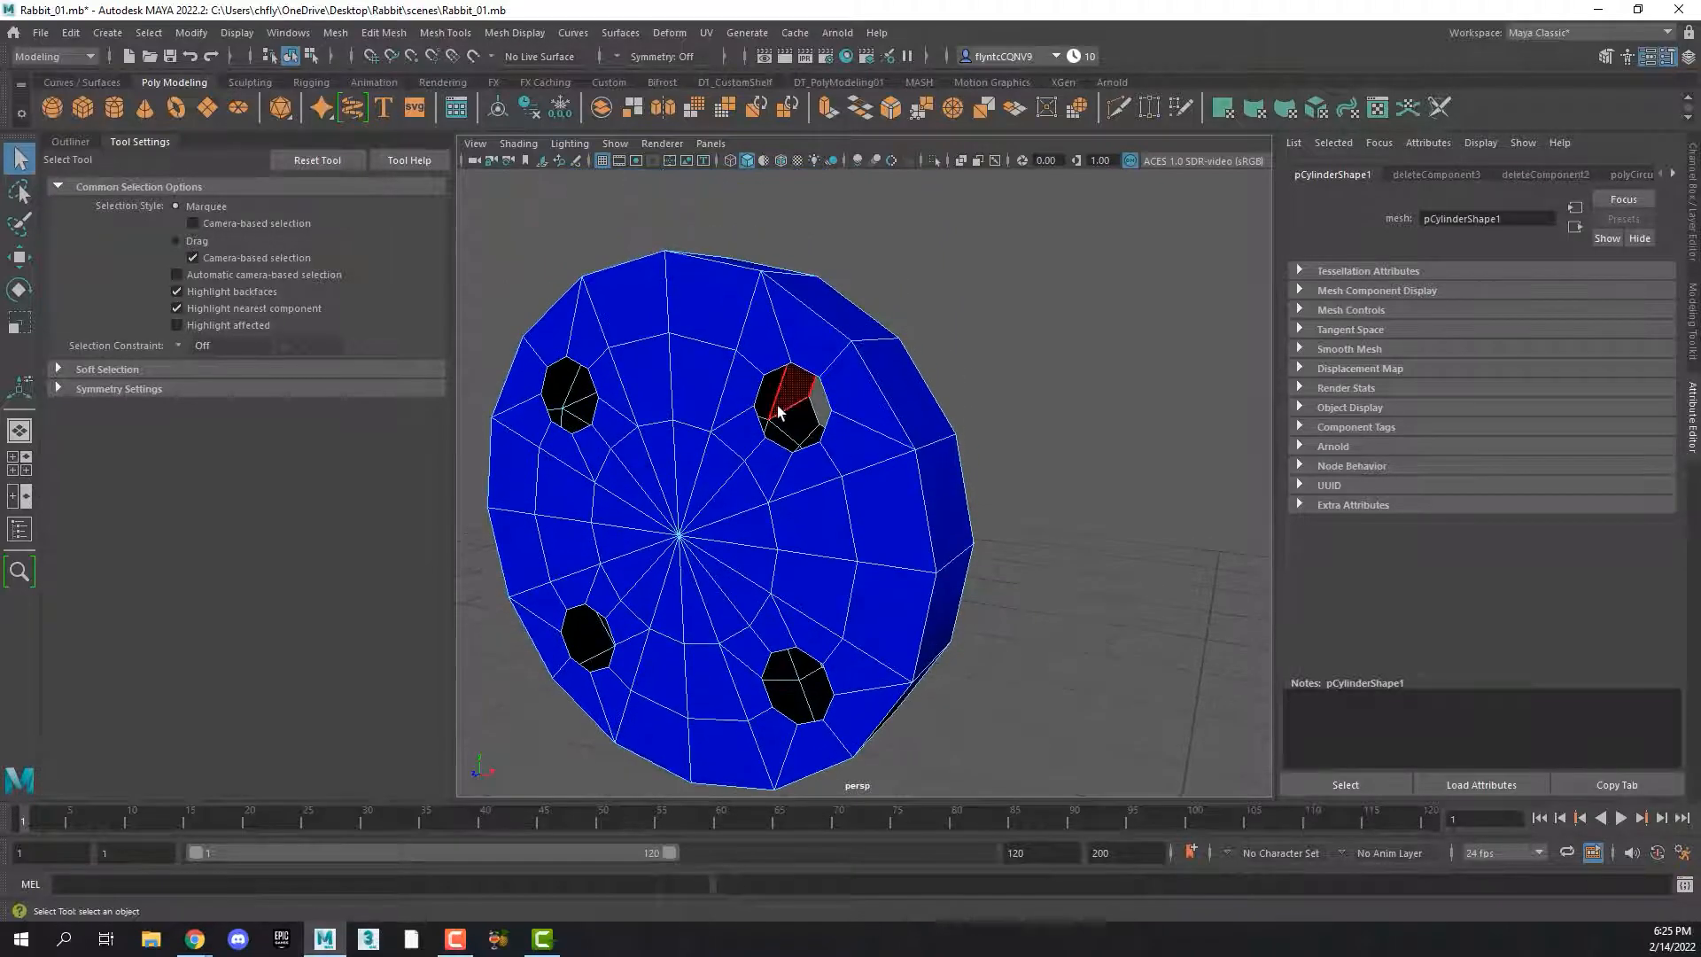
pyautogui.scroll(5, 779, 405)
pyautogui.scroll(-4, 760, 409)
pyautogui.keyDown('alt'); pyautogui.moveTo(762, 407); pyautogui.dragTo(797, 405); pyautogui.keyUp('alt')
pyautogui.scroll(-3, 798, 405)
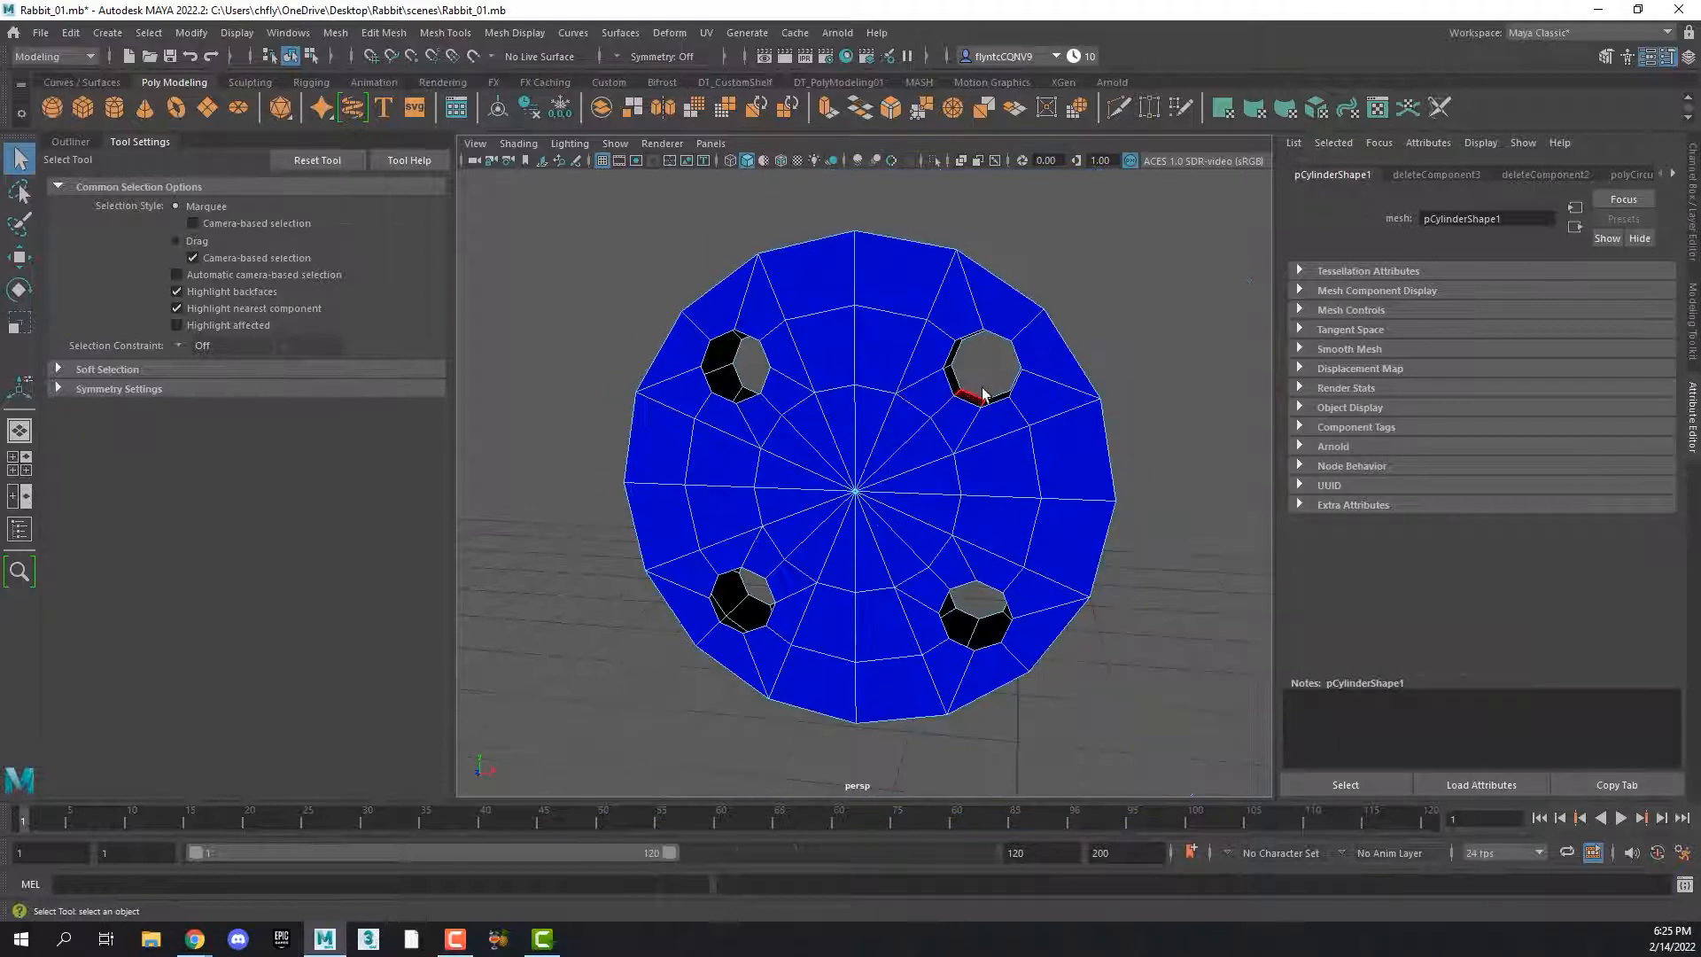
pyautogui.keyDown('alt'); pyautogui.moveTo(970, 390); pyautogui.dragTo(1013, 324); pyautogui.keyUp('alt')
pyautogui.scroll(5, 932, 400)
pyautogui.scroll(-5, 934, 398)
pyautogui.moveTo(1045, 321); pyautogui.dragTo(990, 301, button='right')
pyautogui.doubleClick(990, 304)
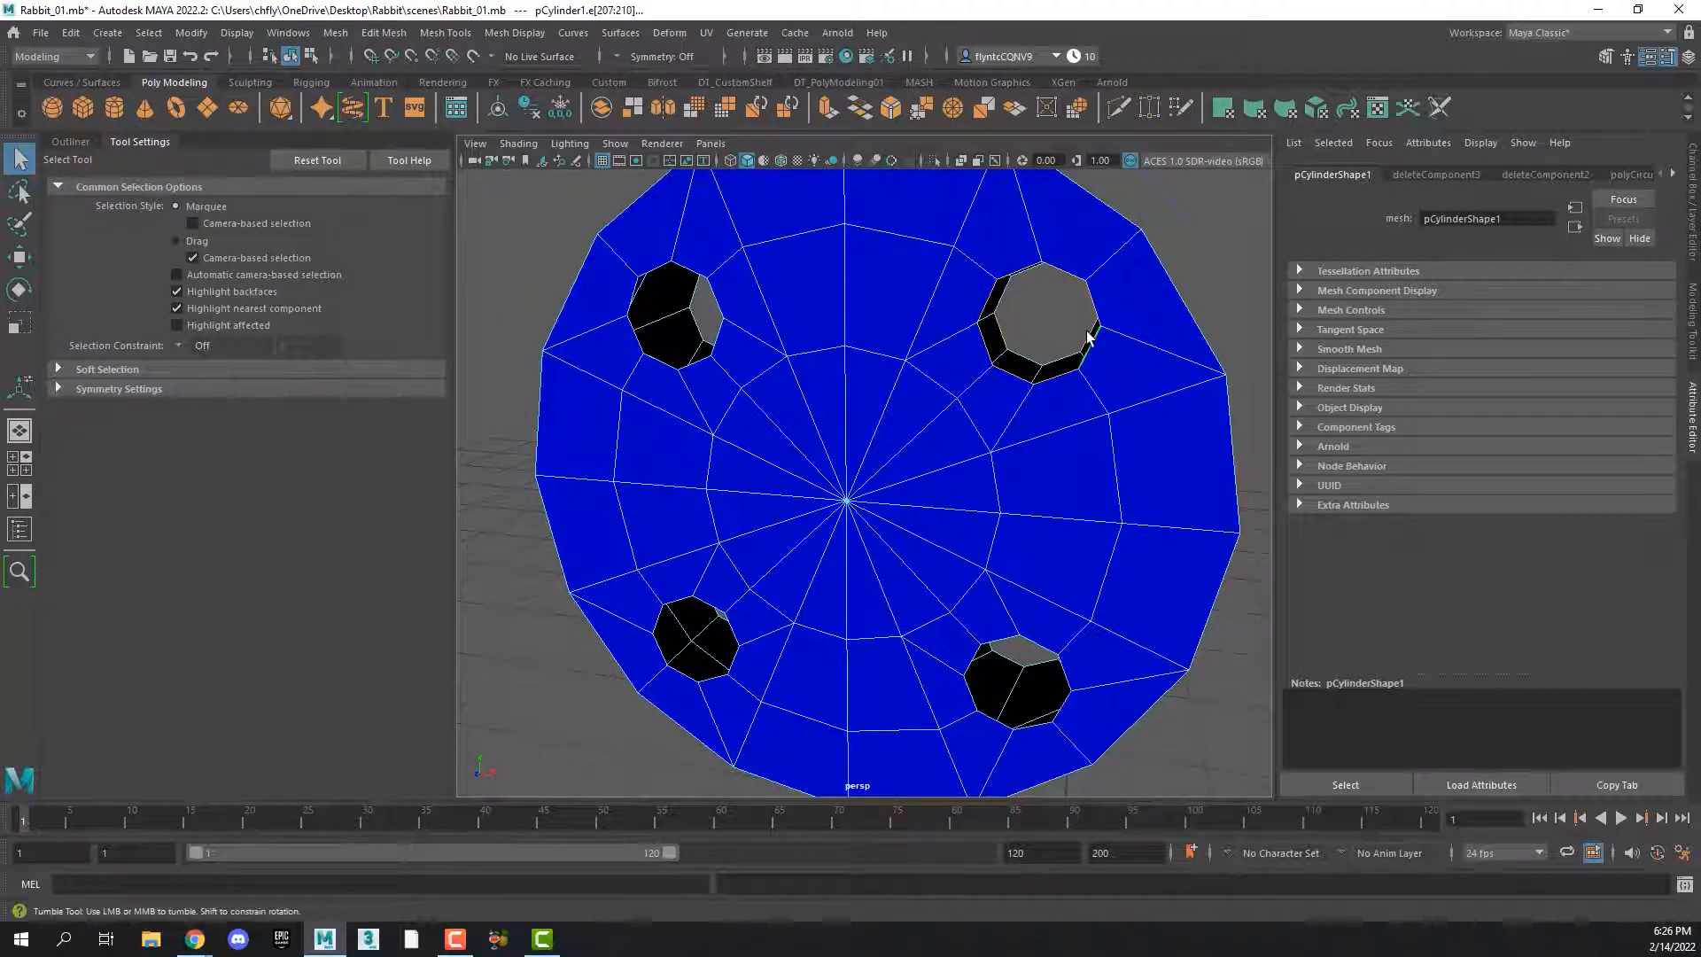
pyautogui.moveTo(1054, 312); pyautogui.dragTo(1063, 323, button='right')
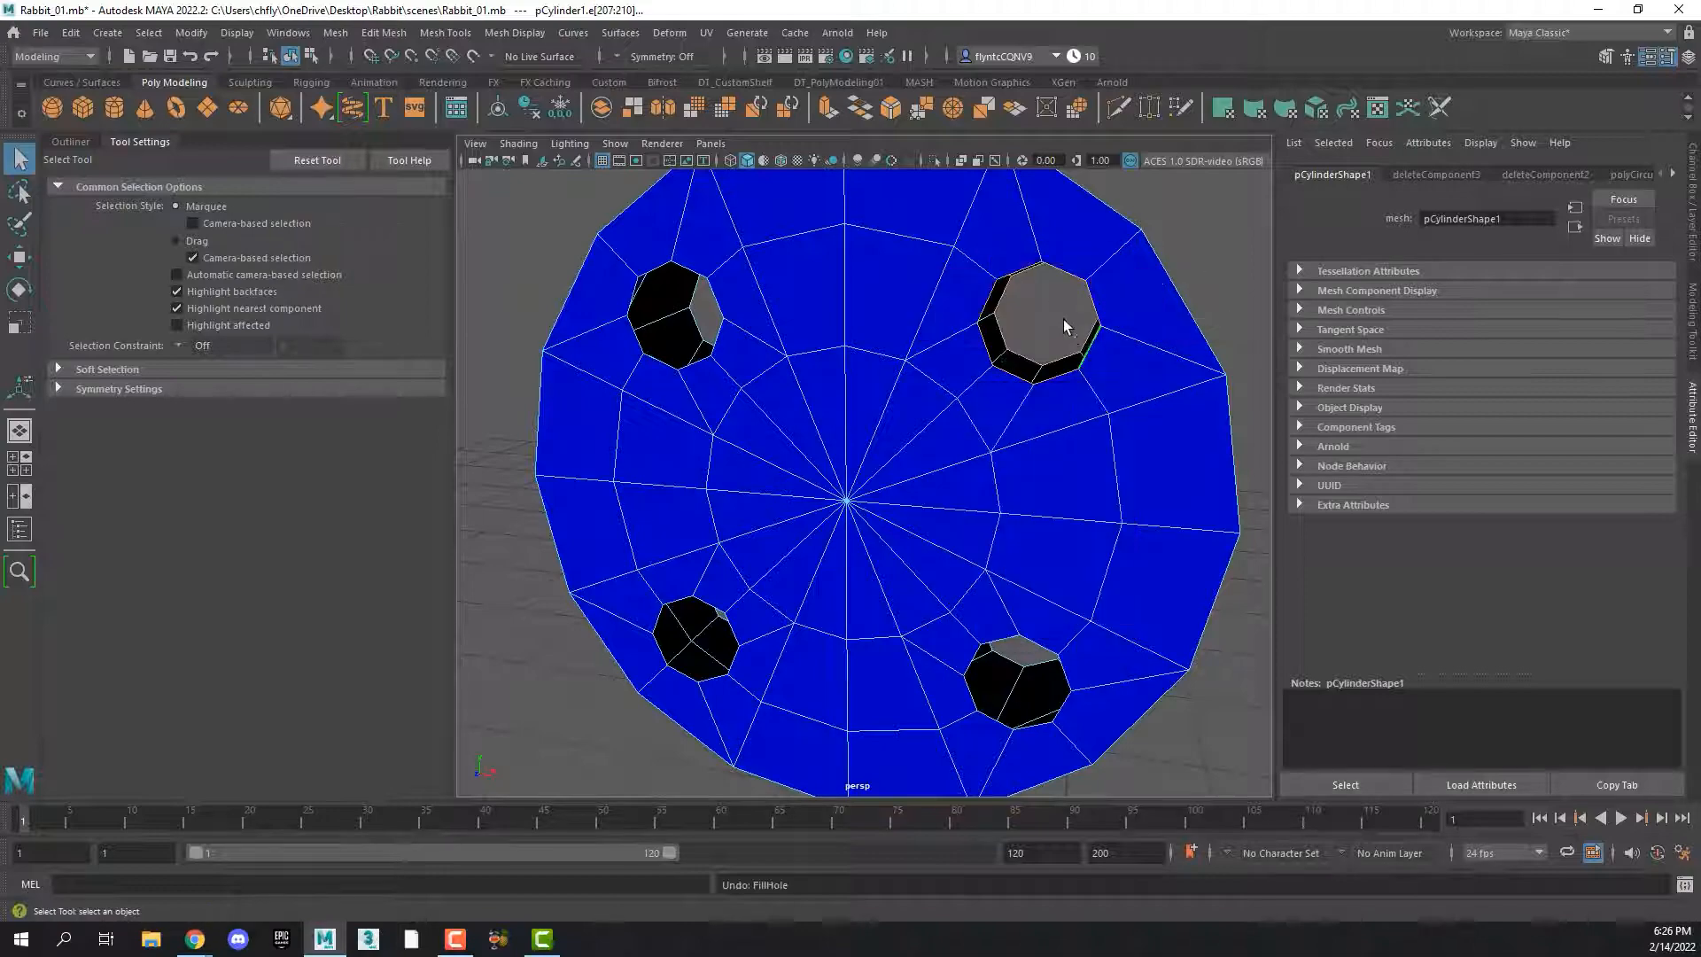
pyautogui.keyDown('alt'); pyautogui.moveTo(1063, 322); pyautogui.dragTo(720, 297); pyautogui.keyUp('alt')
pyautogui.keyDown('shift'); pyautogui.rightClick(720, 298); pyautogui.keyUp('shift')
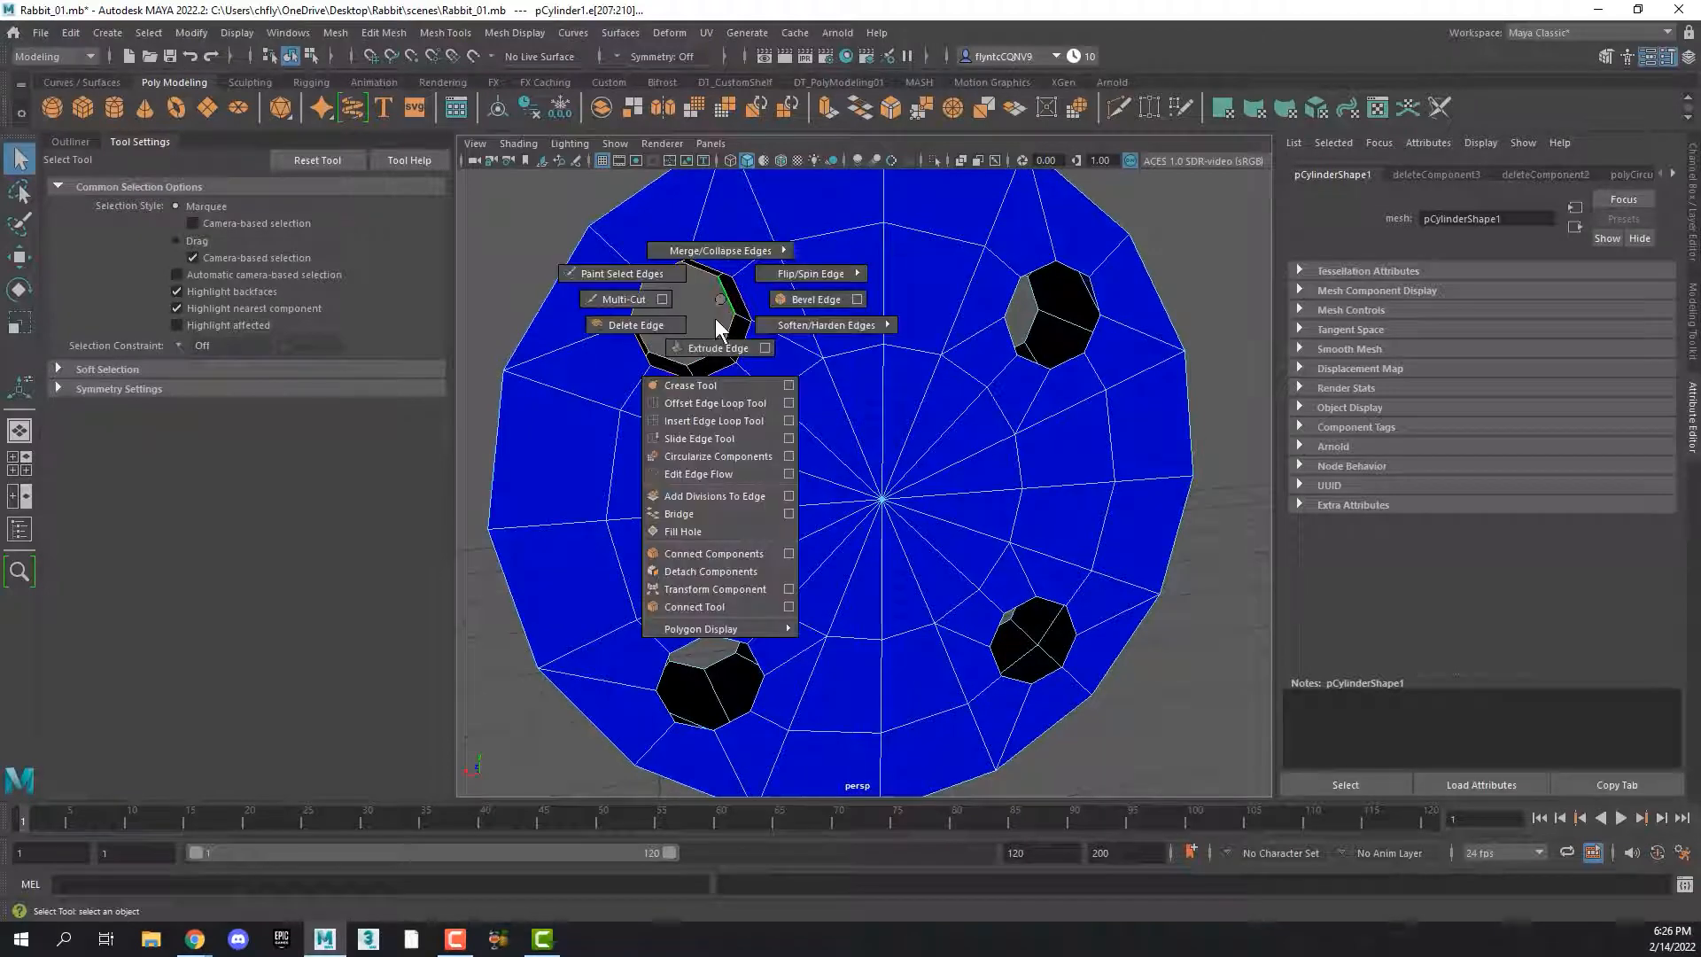
pyautogui.click(710, 512)
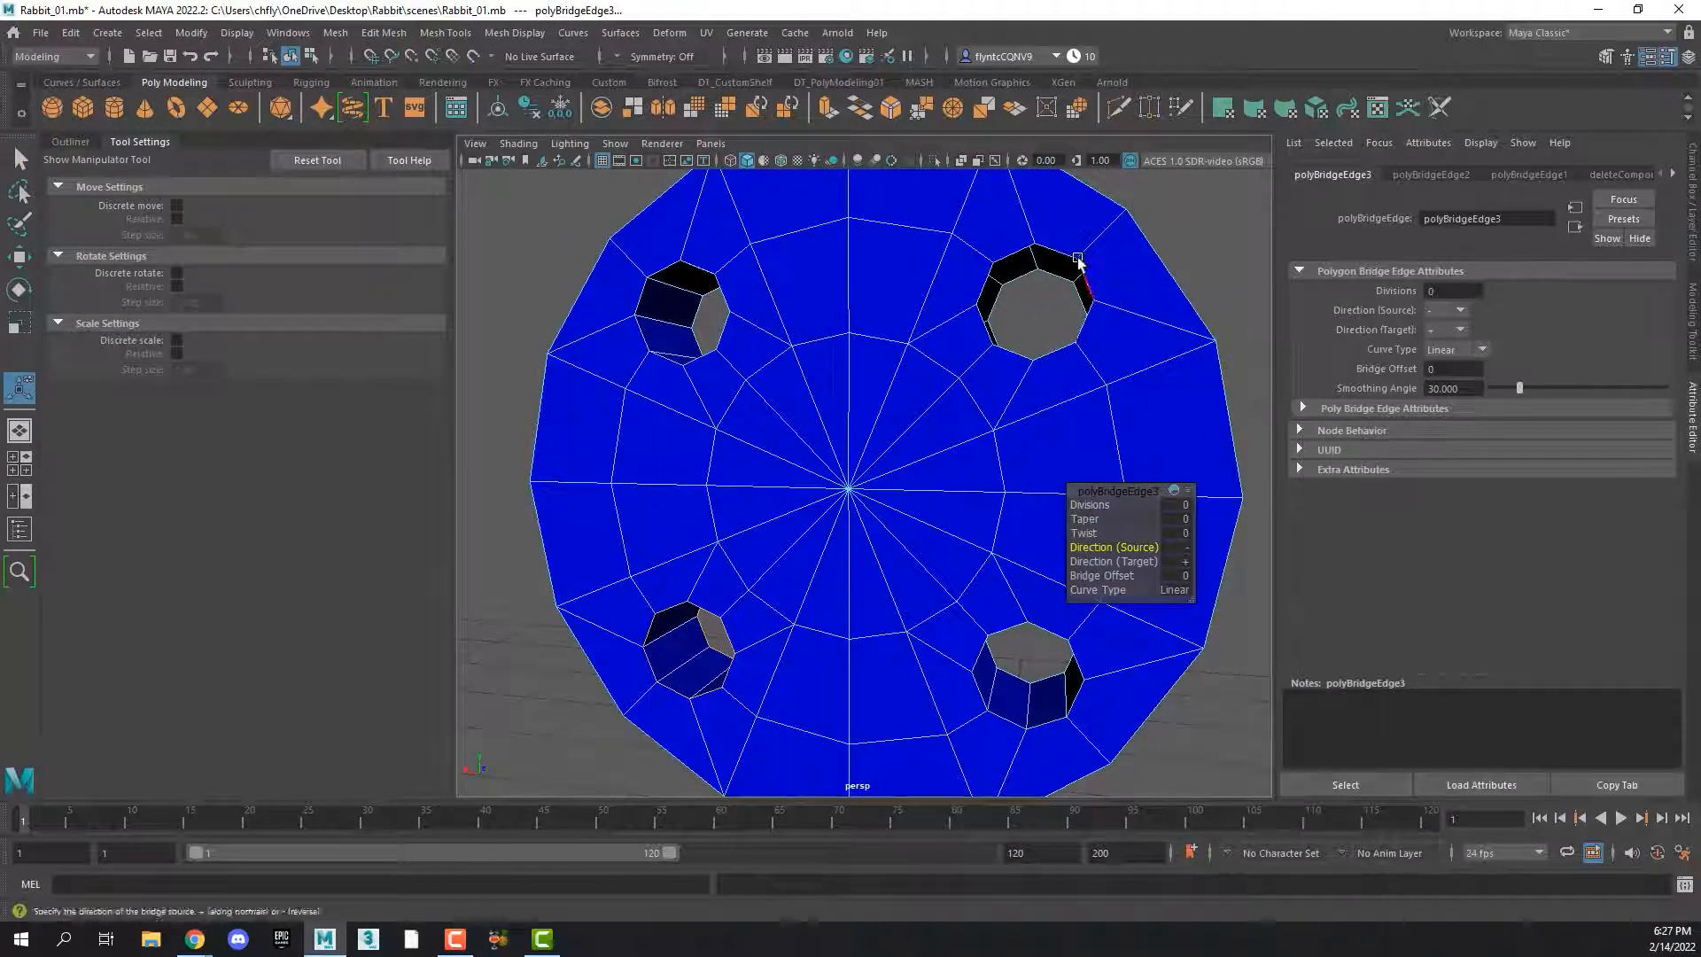
# Bridge the border edges of the remaining open buttonhole, with Direction (Source) set to - and Direction (Target) set to +
pyautogui.click(1055, 279)
pyautogui.keyDown('alt'); pyautogui.moveTo(1055, 357); pyautogui.dragTo(1048, 291); pyautogui.keyUp('alt')
pyautogui.keyDown('shift'); pyautogui.moveTo(1048, 291); pyautogui.dragTo(1010, 502, button='right'); pyautogui.keyUp('shift')
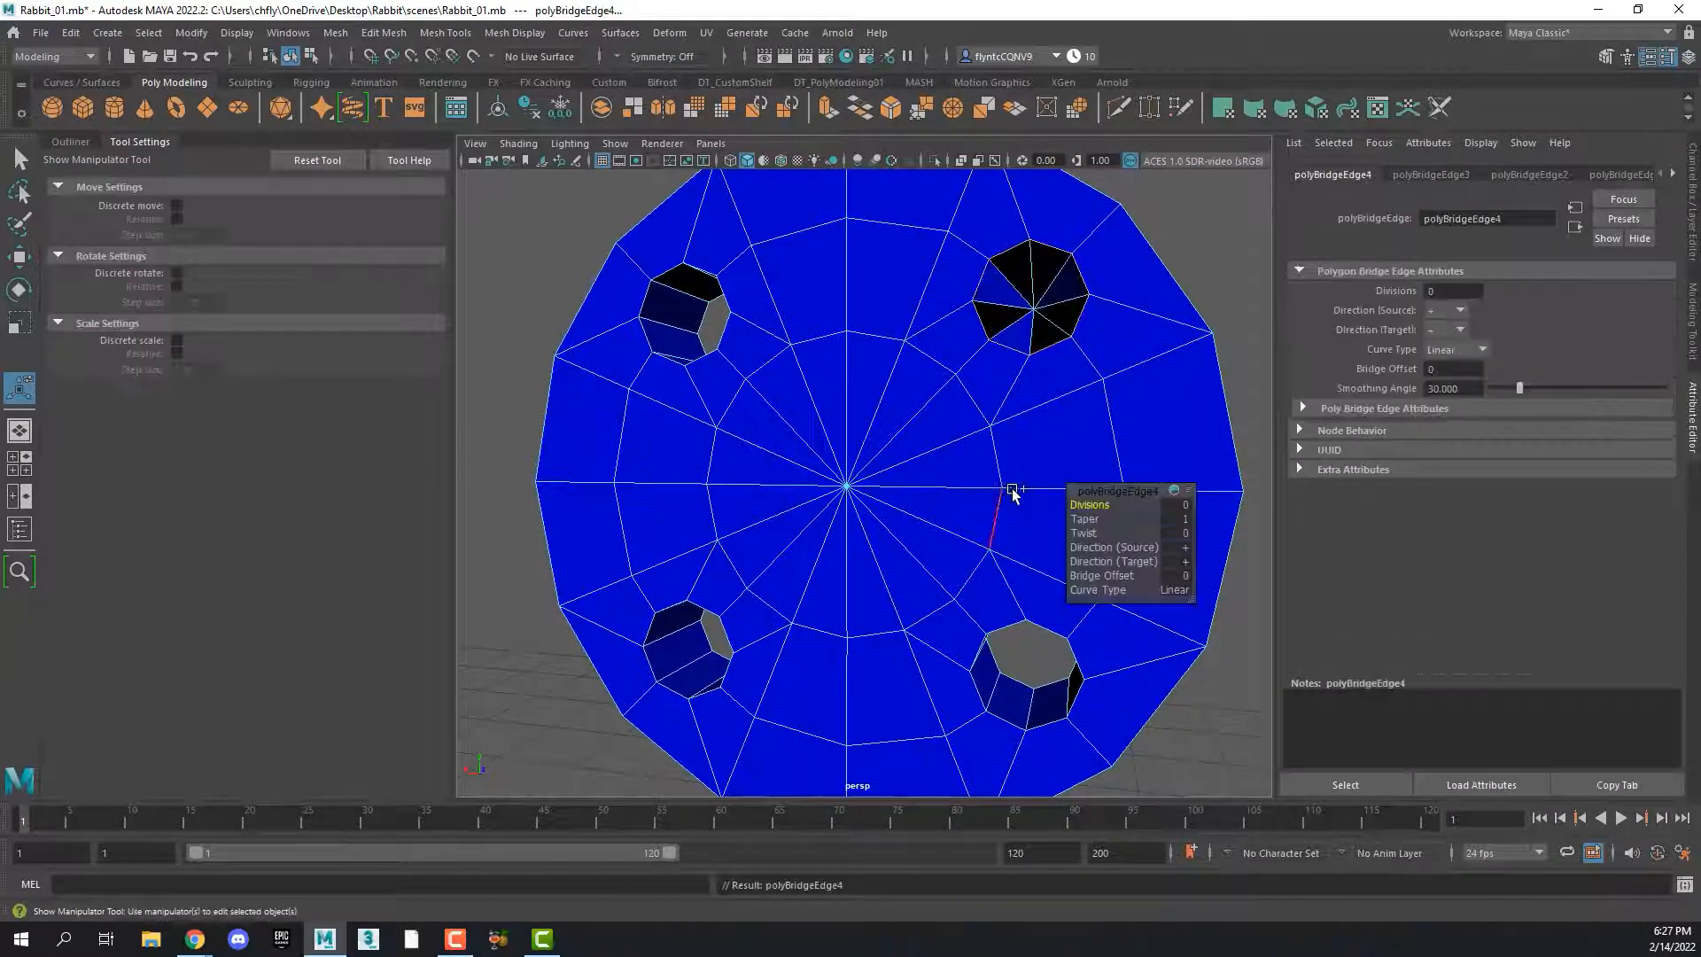
pyautogui.keyDown('alt'); pyautogui.moveTo(1010, 494); pyautogui.dragTo(1081, 308); pyautogui.keyUp('alt')
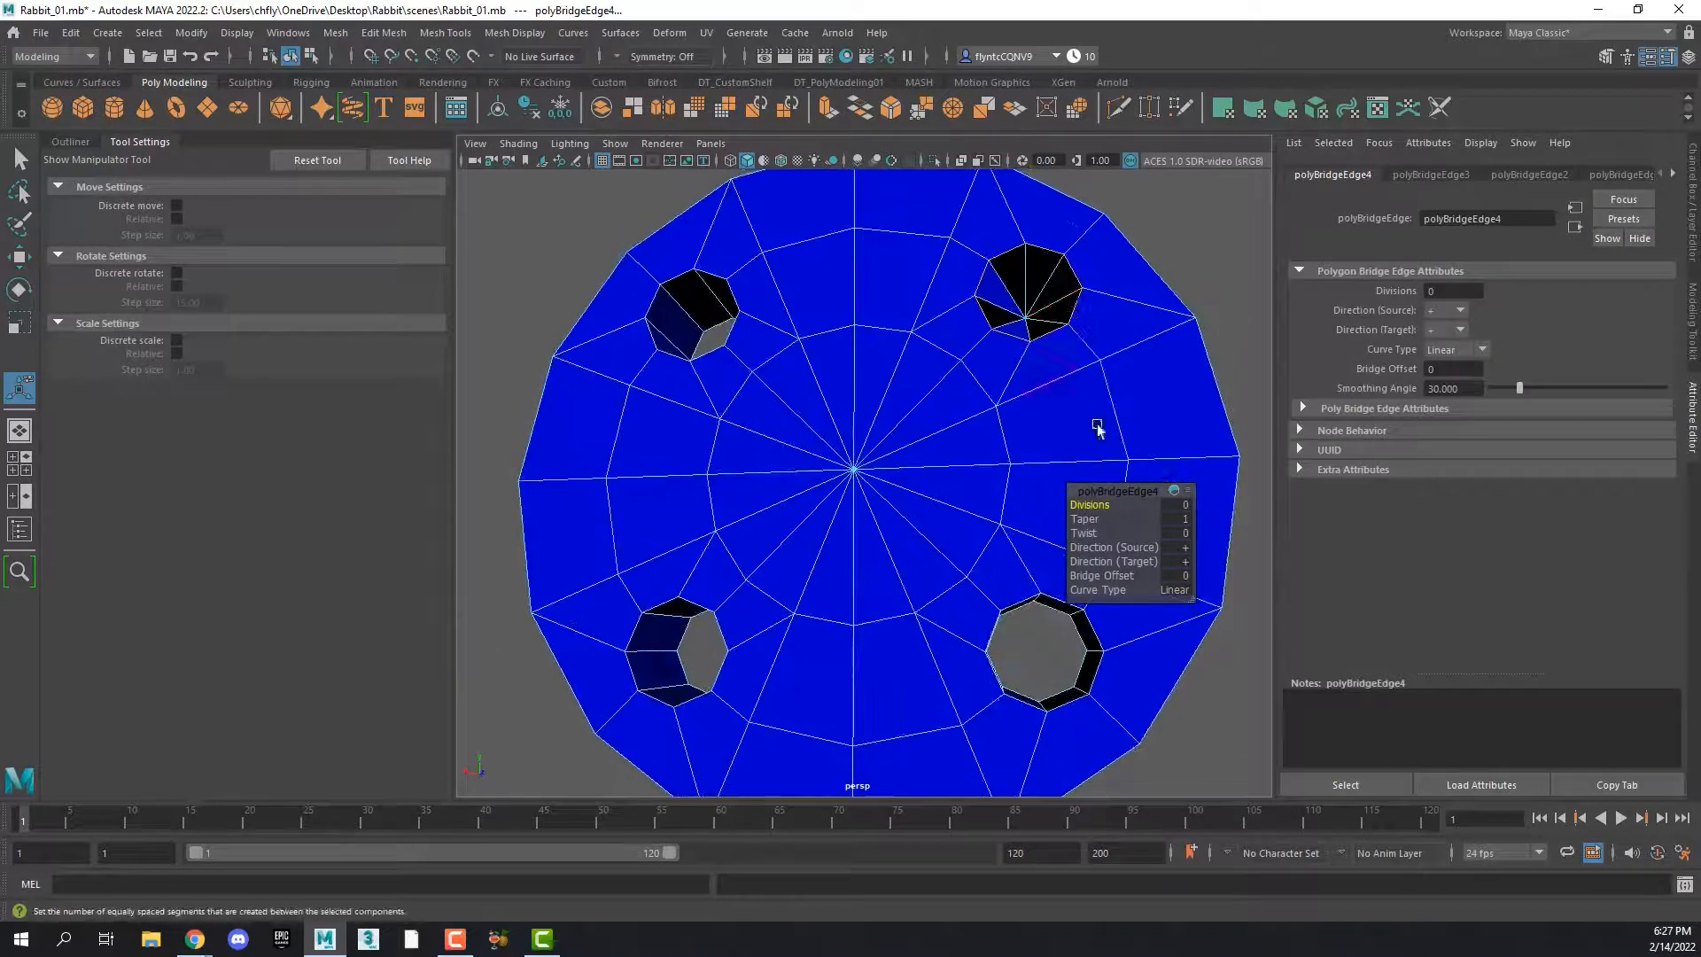
pyautogui.click(1152, 561)
pyautogui.click(1152, 547)
# In face selection mode, select the full ring of side faces around the button's outer rim and extrude them
pyautogui.keyDown('alt'); pyautogui.moveTo(1025, 306); pyautogui.dragTo(1683, 336); pyautogui.keyUp('alt')
pyautogui.scroll(-3, 991, 419)
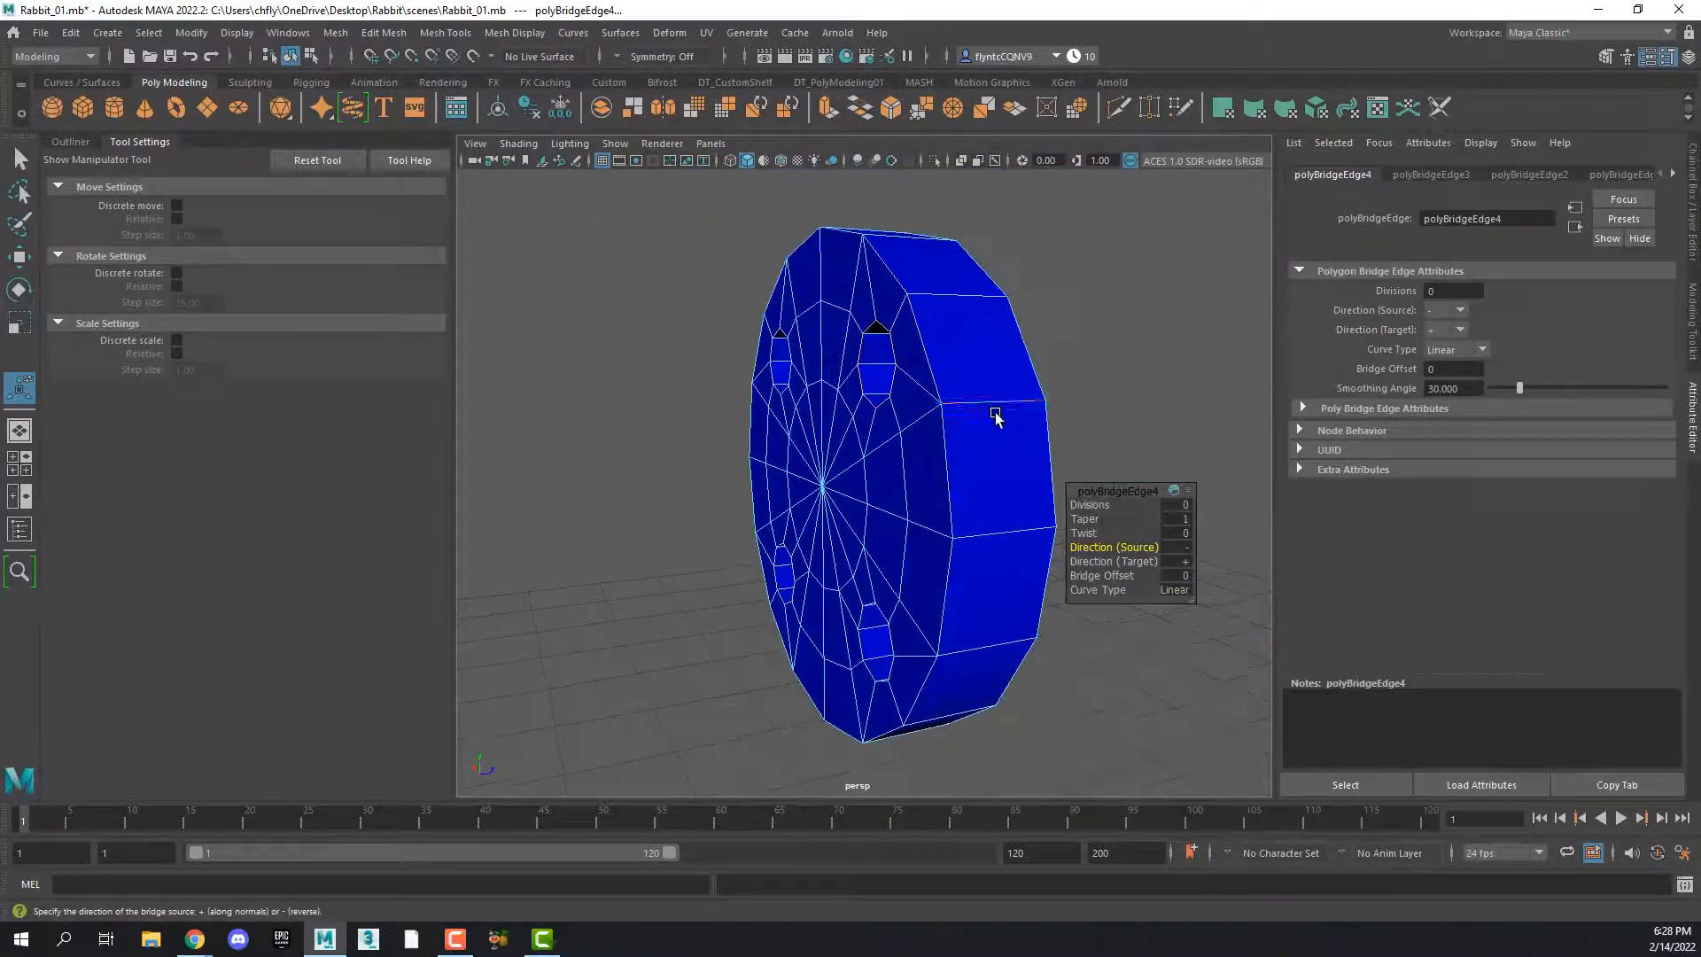
pyautogui.keyDown('alt'); pyautogui.moveTo(965, 372); pyautogui.dragTo(1263, 381); pyautogui.keyUp('alt')
pyautogui.keyDown('alt'); pyautogui.moveTo(762, 355); pyautogui.dragTo(744, 362); pyautogui.keyUp('alt')
pyautogui.rightClick(749, 344)
pyautogui.moveTo(750, 342)
pyautogui.mouseDown(button='right')
pyautogui.moveTo(744, 281)
pyautogui.moveTo(749, 388)
pyautogui.mouseUp(button='right')
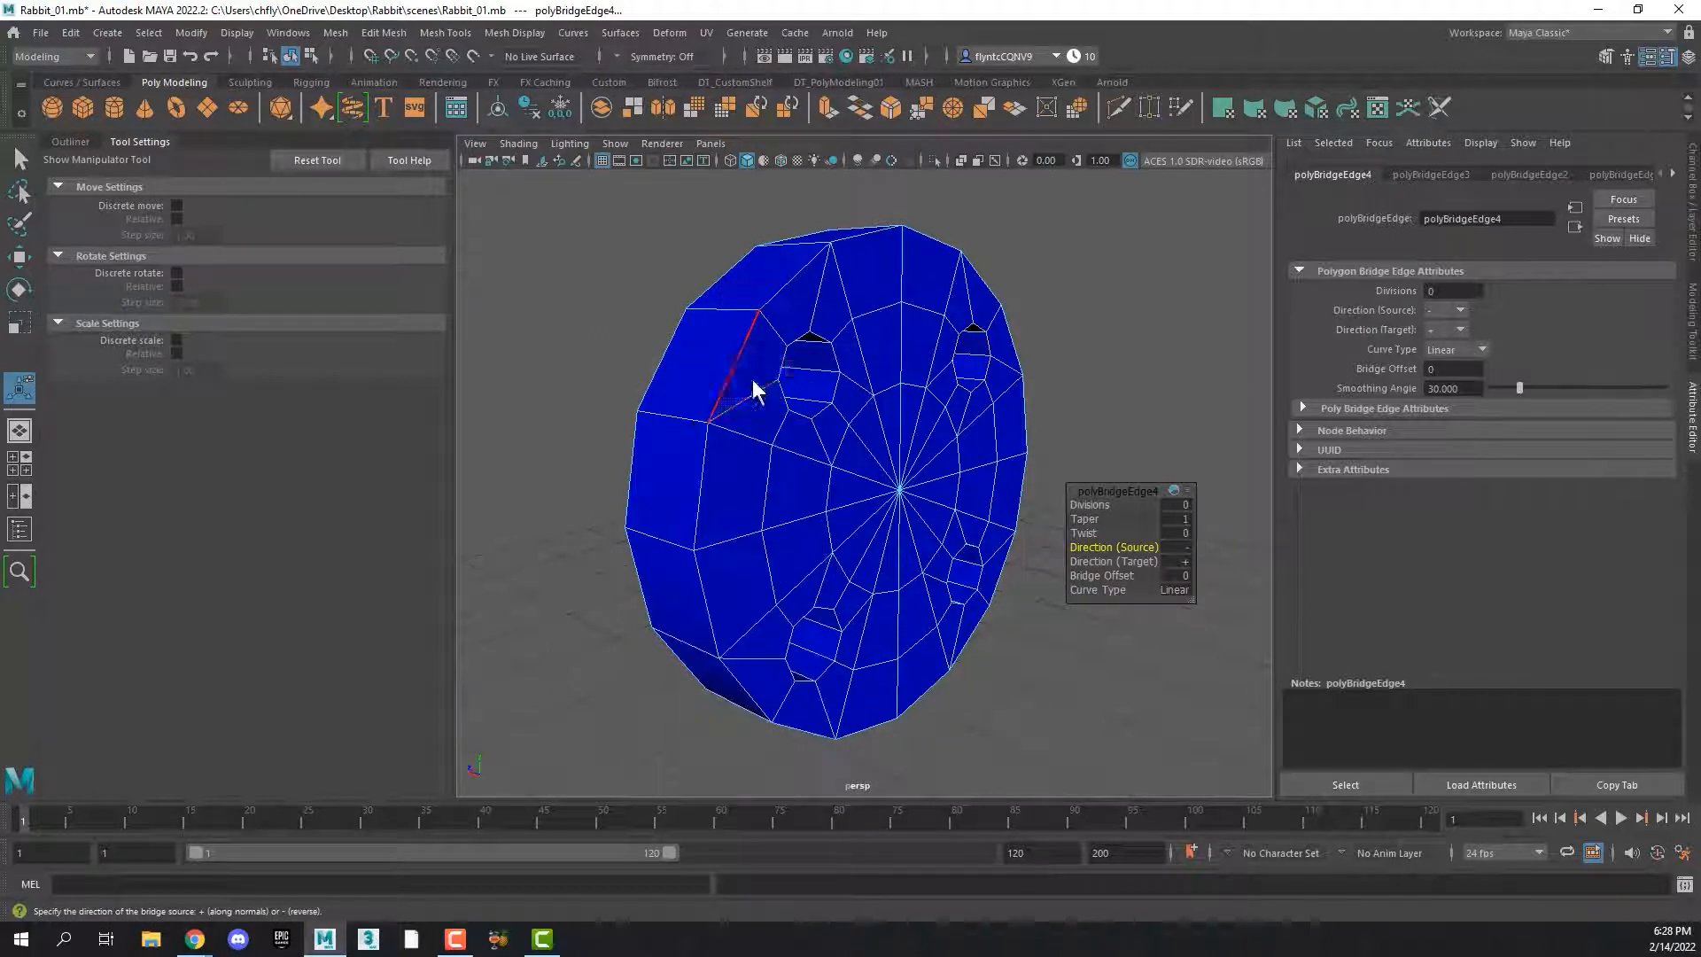
pyautogui.click(711, 382)
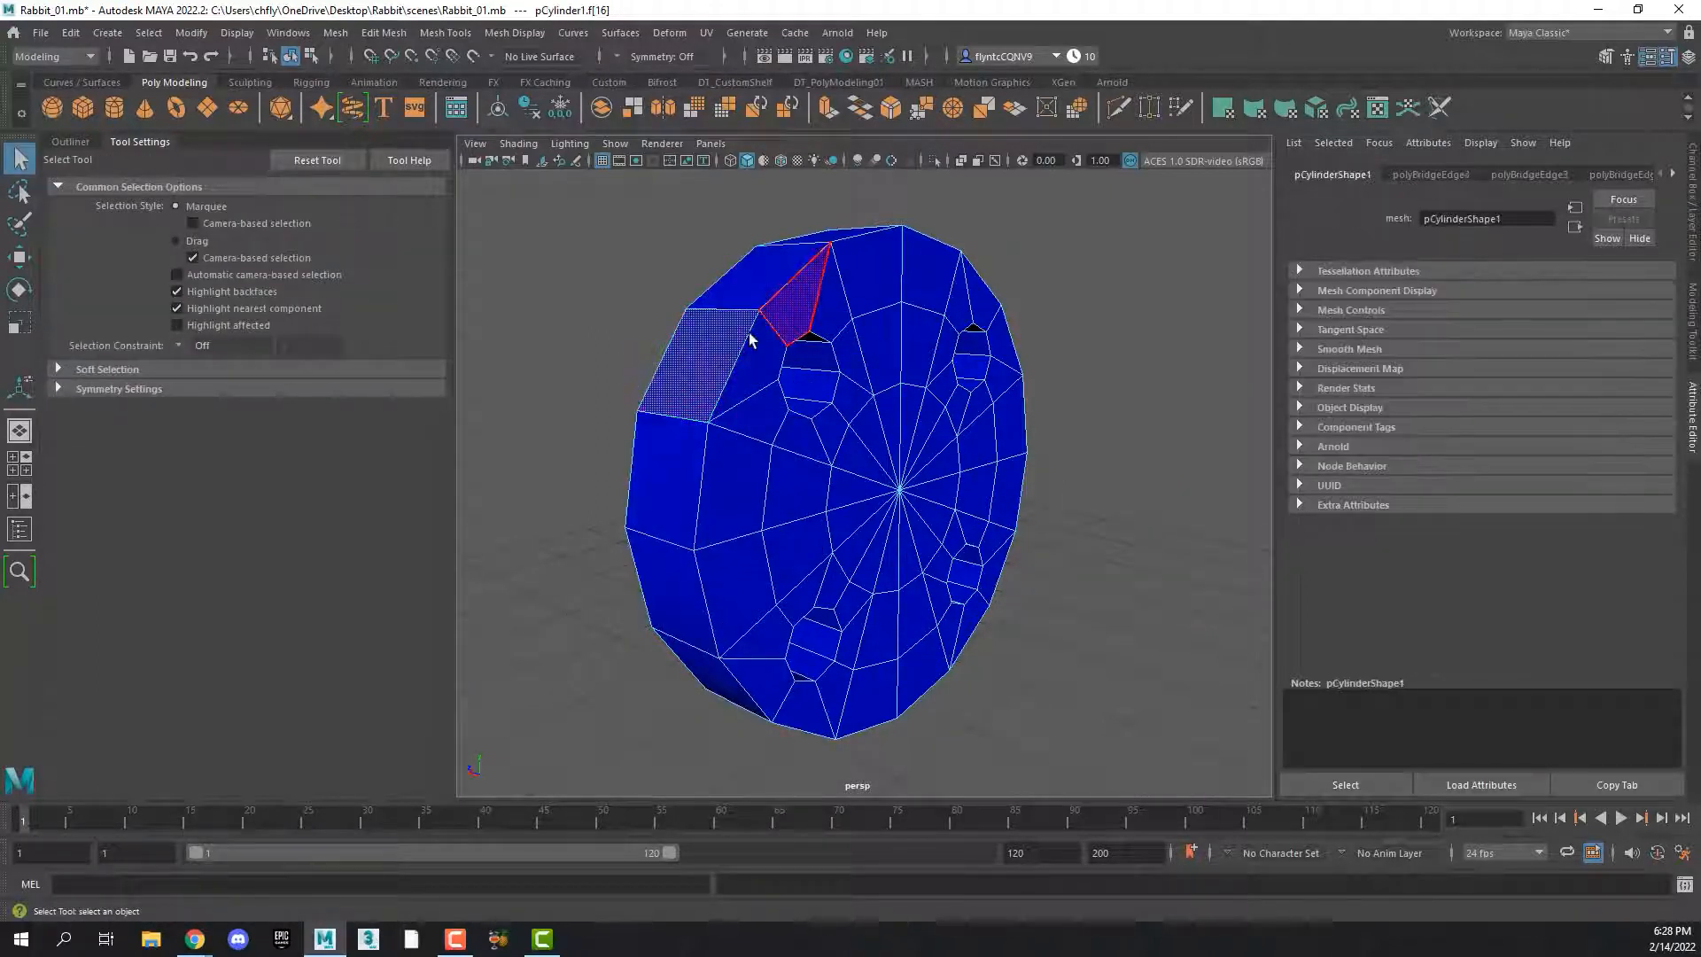
pyautogui.doubleClick(670, 479)
pyautogui.moveTo(1188, 523)
pyautogui.keyDown('alt'); pyautogui.mouseDown()
pyautogui.moveTo(916, 559)
pyautogui.moveTo(695, 516)
pyautogui.moveTo(1247, 523)
pyautogui.moveTo(1177, 521)
pyautogui.mouseUp(); pyautogui.keyUp('alt')
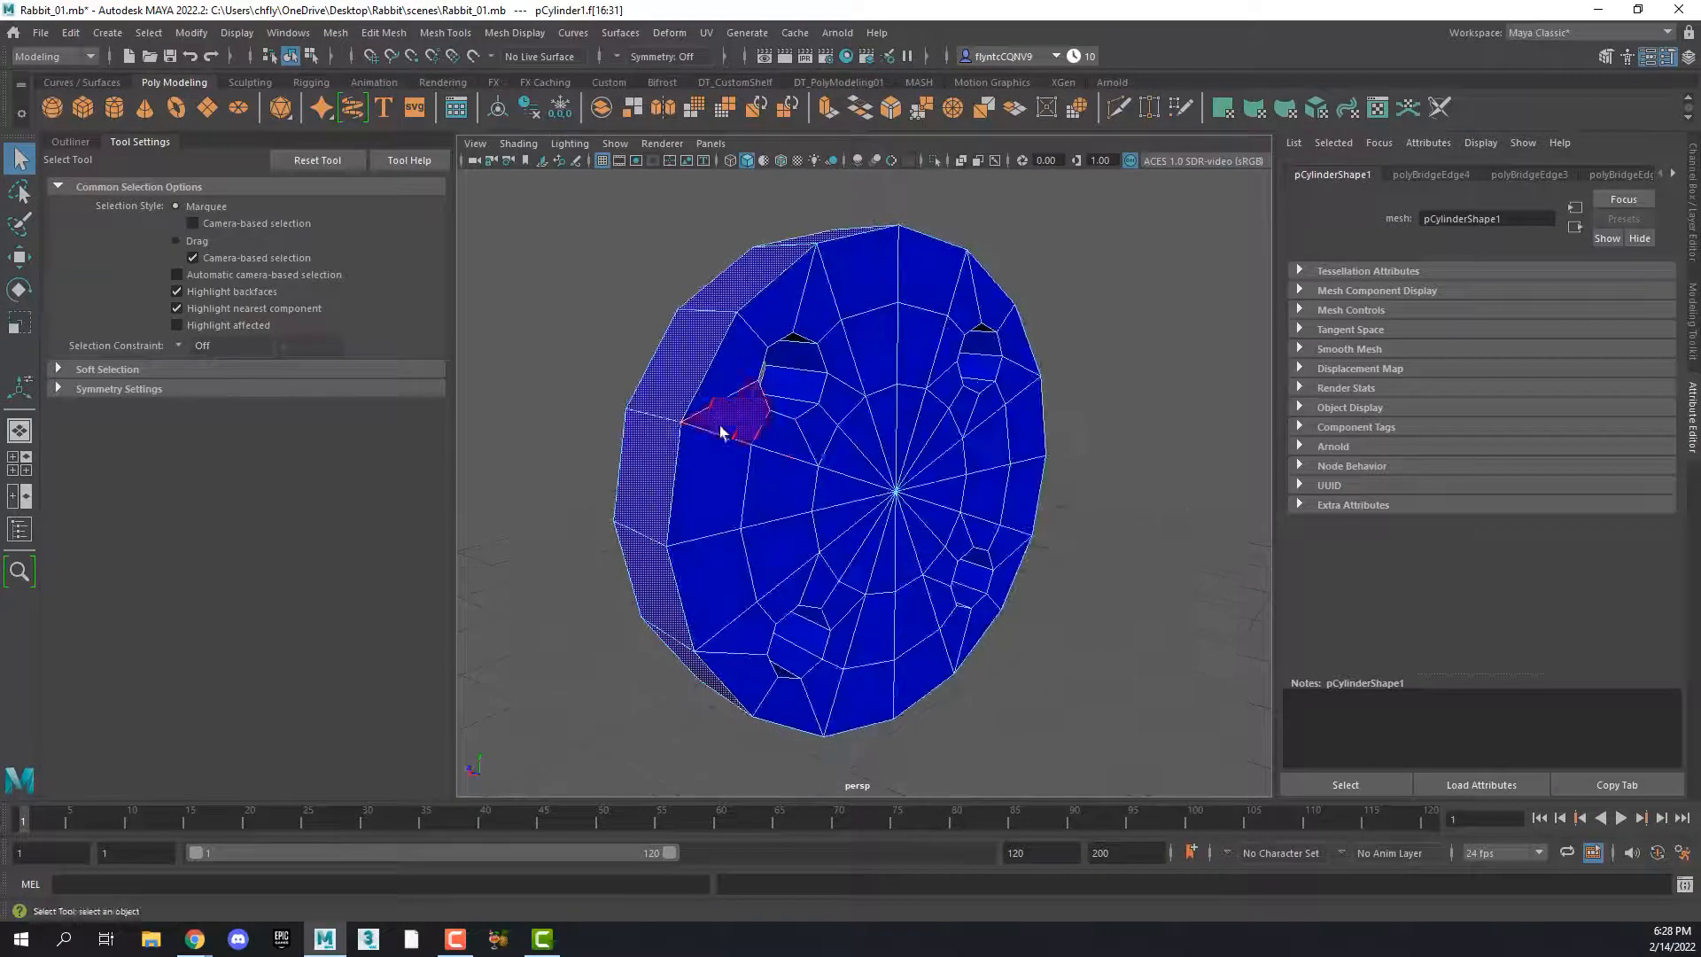
pyautogui.keyDown('shift'); pyautogui.rightClick(682, 353); pyautogui.keyUp('shift')
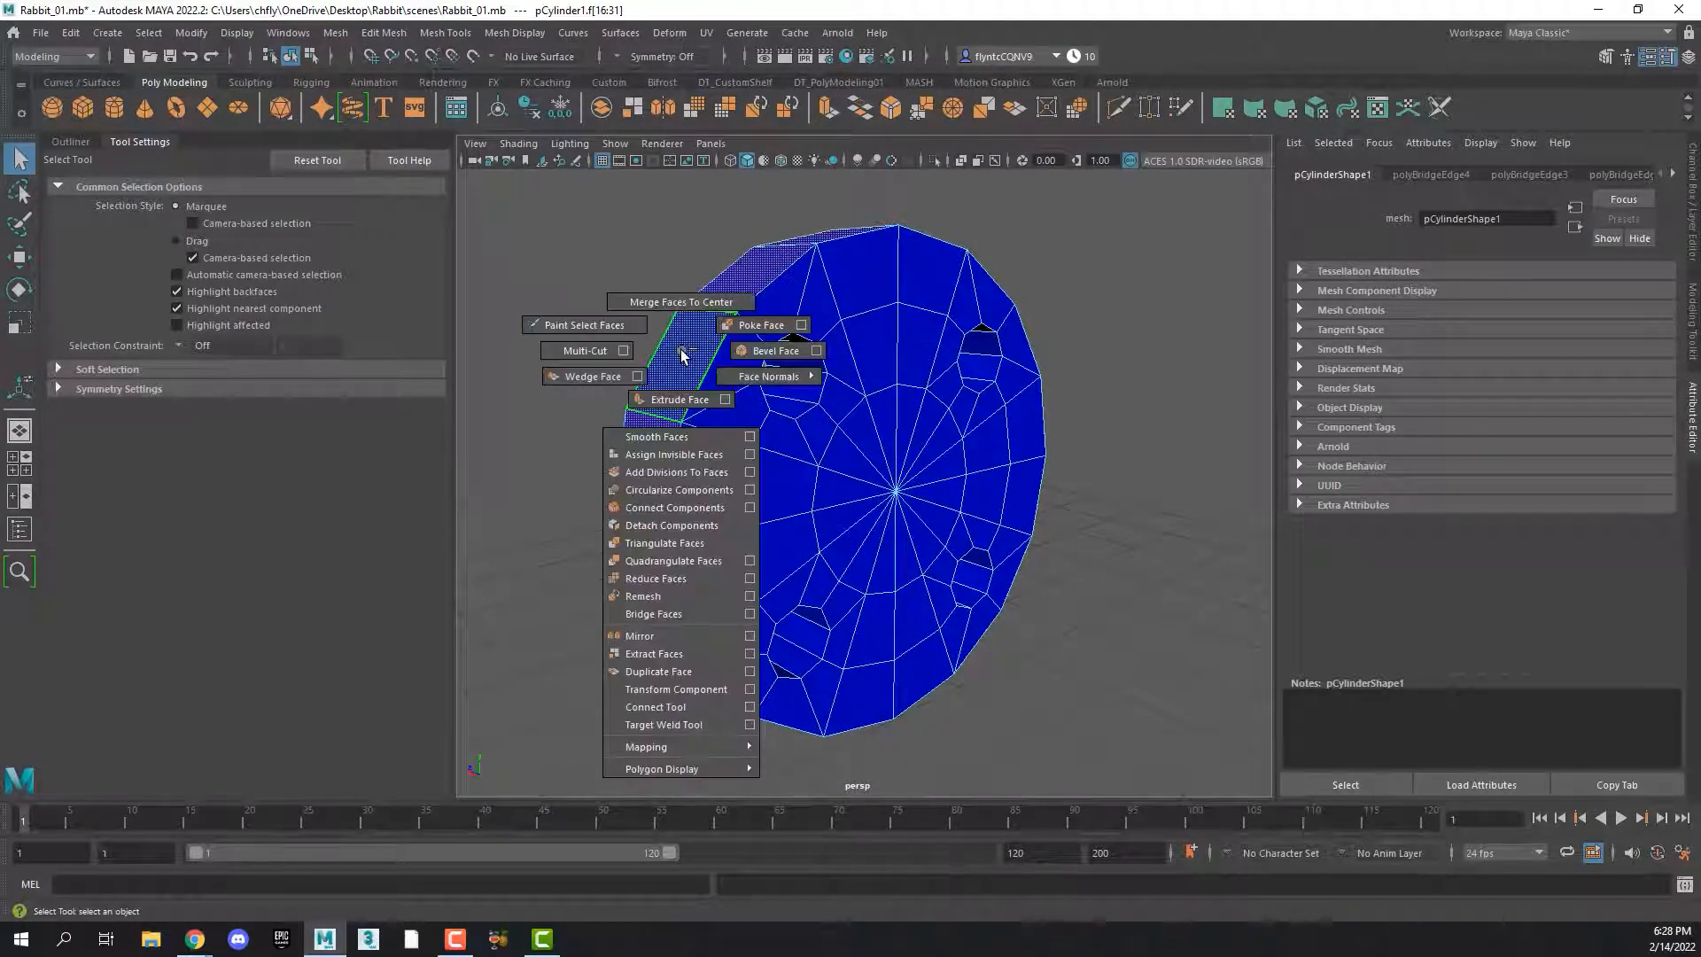
pyautogui.click(682, 403)
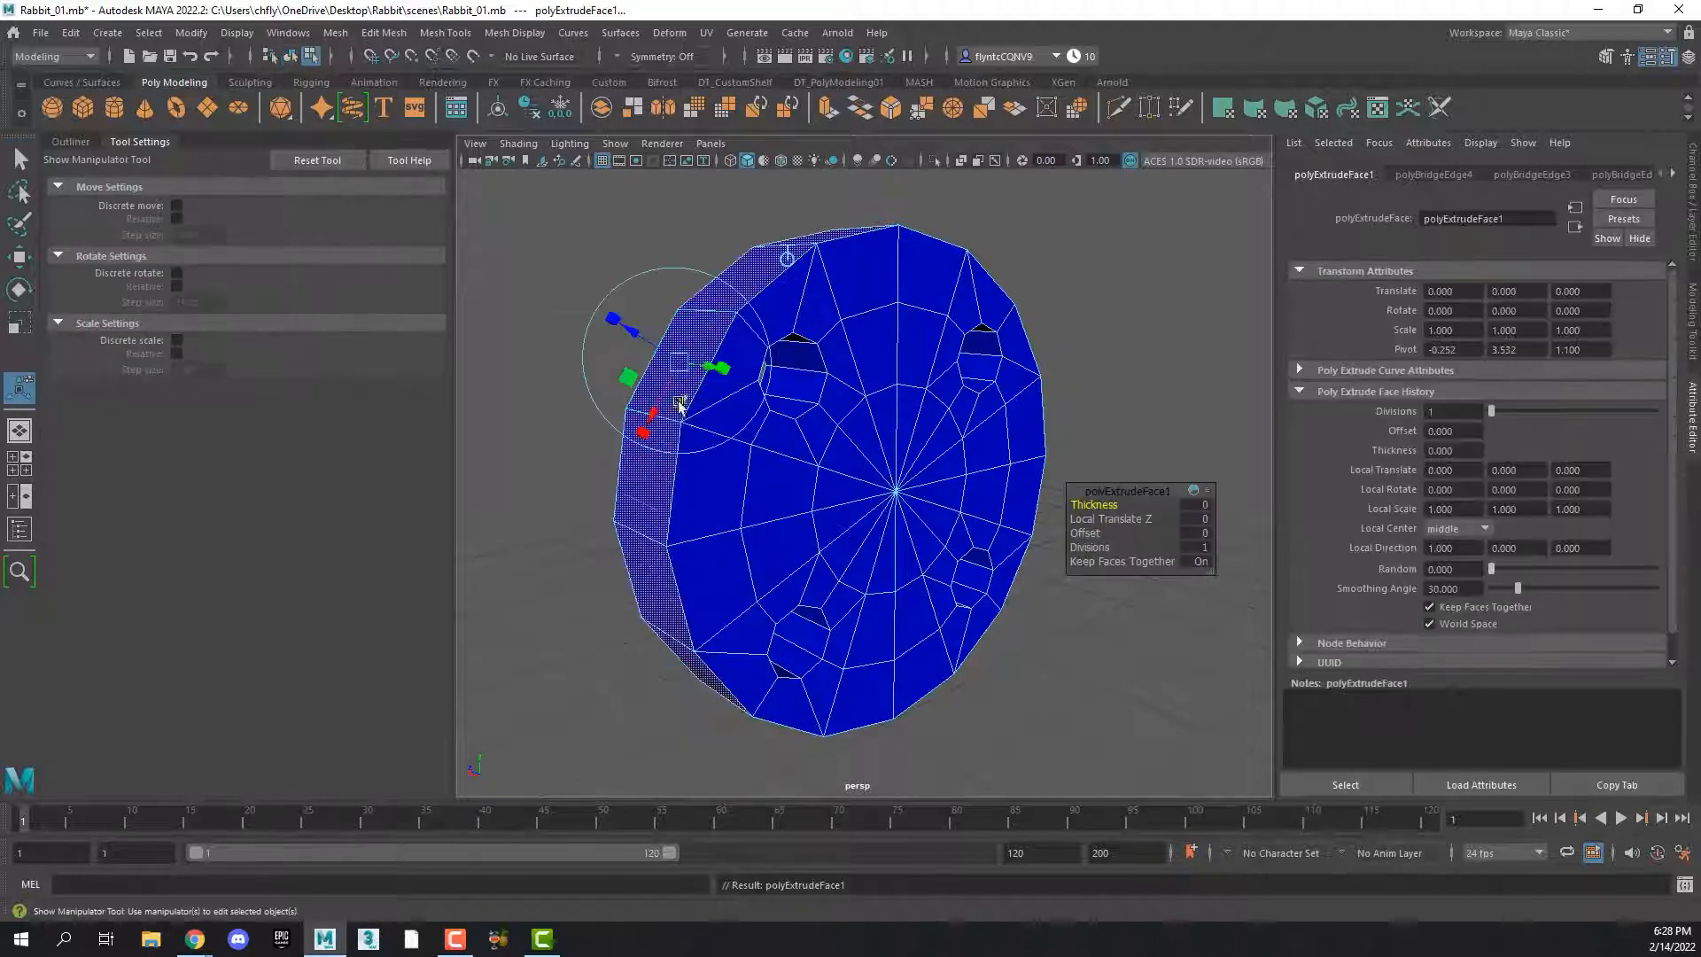
# Set the thickness of the rim extrusion to 0.025
pyautogui.keyDown('alt'); pyautogui.moveTo(964, 463); pyautogui.dragTo(904, 456); pyautogui.keyUp('alt')
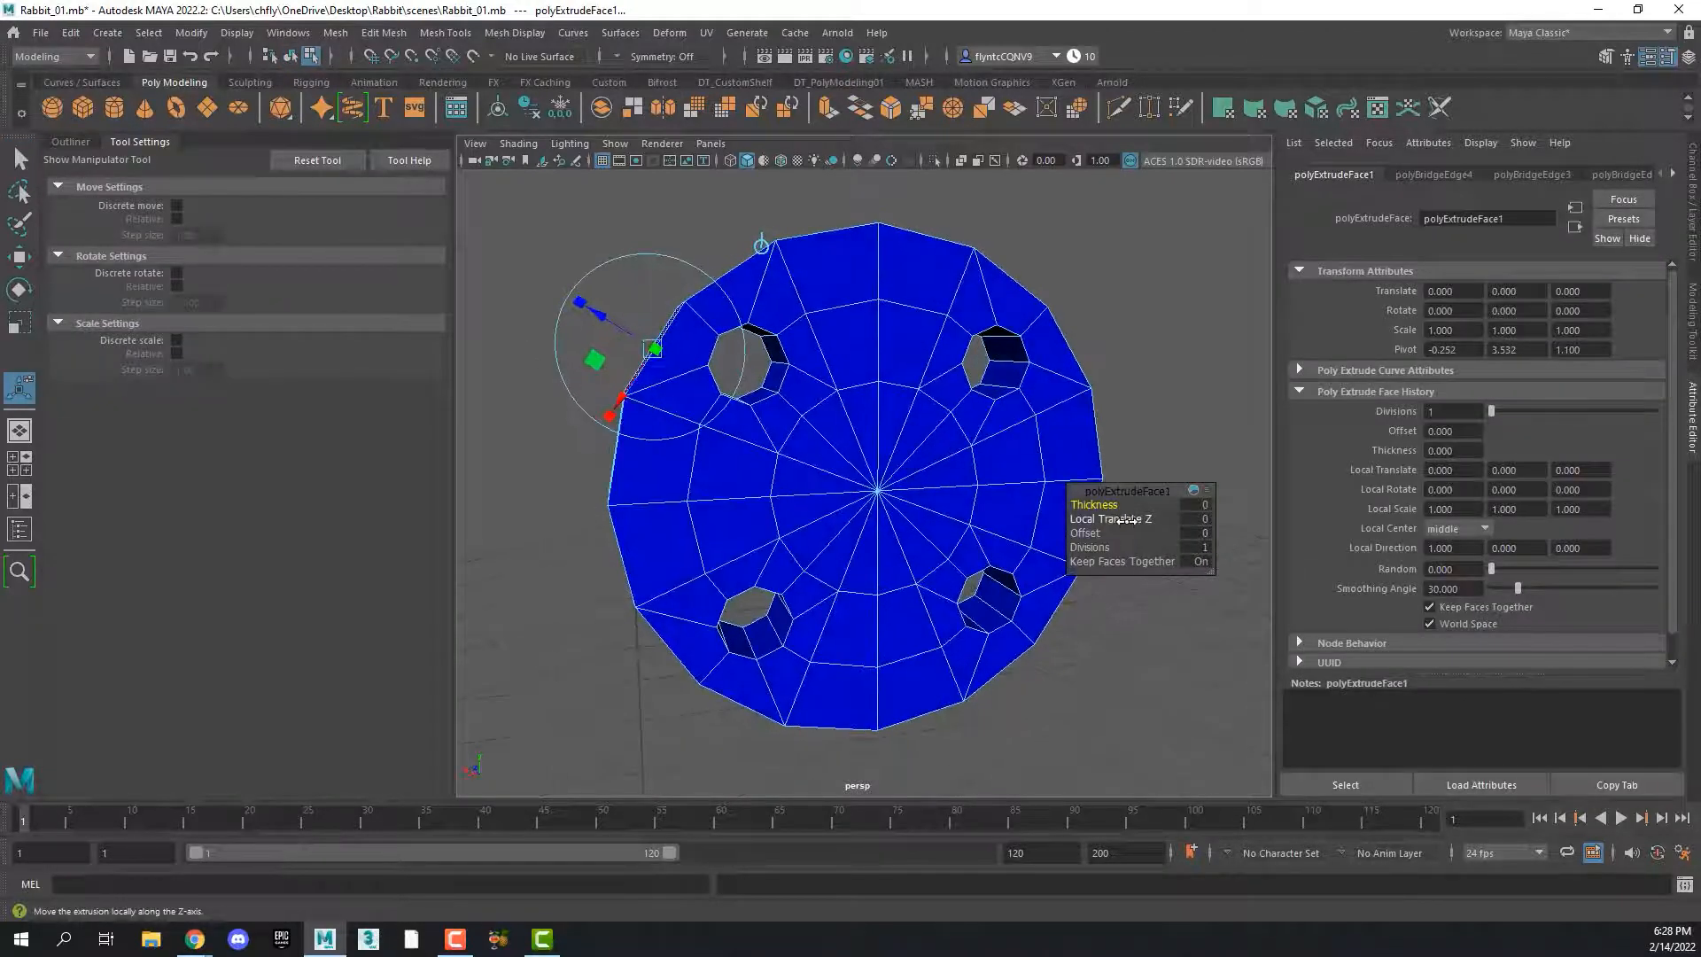
pyautogui.moveTo(1119, 506); pyautogui.dragTo(1319, 528)
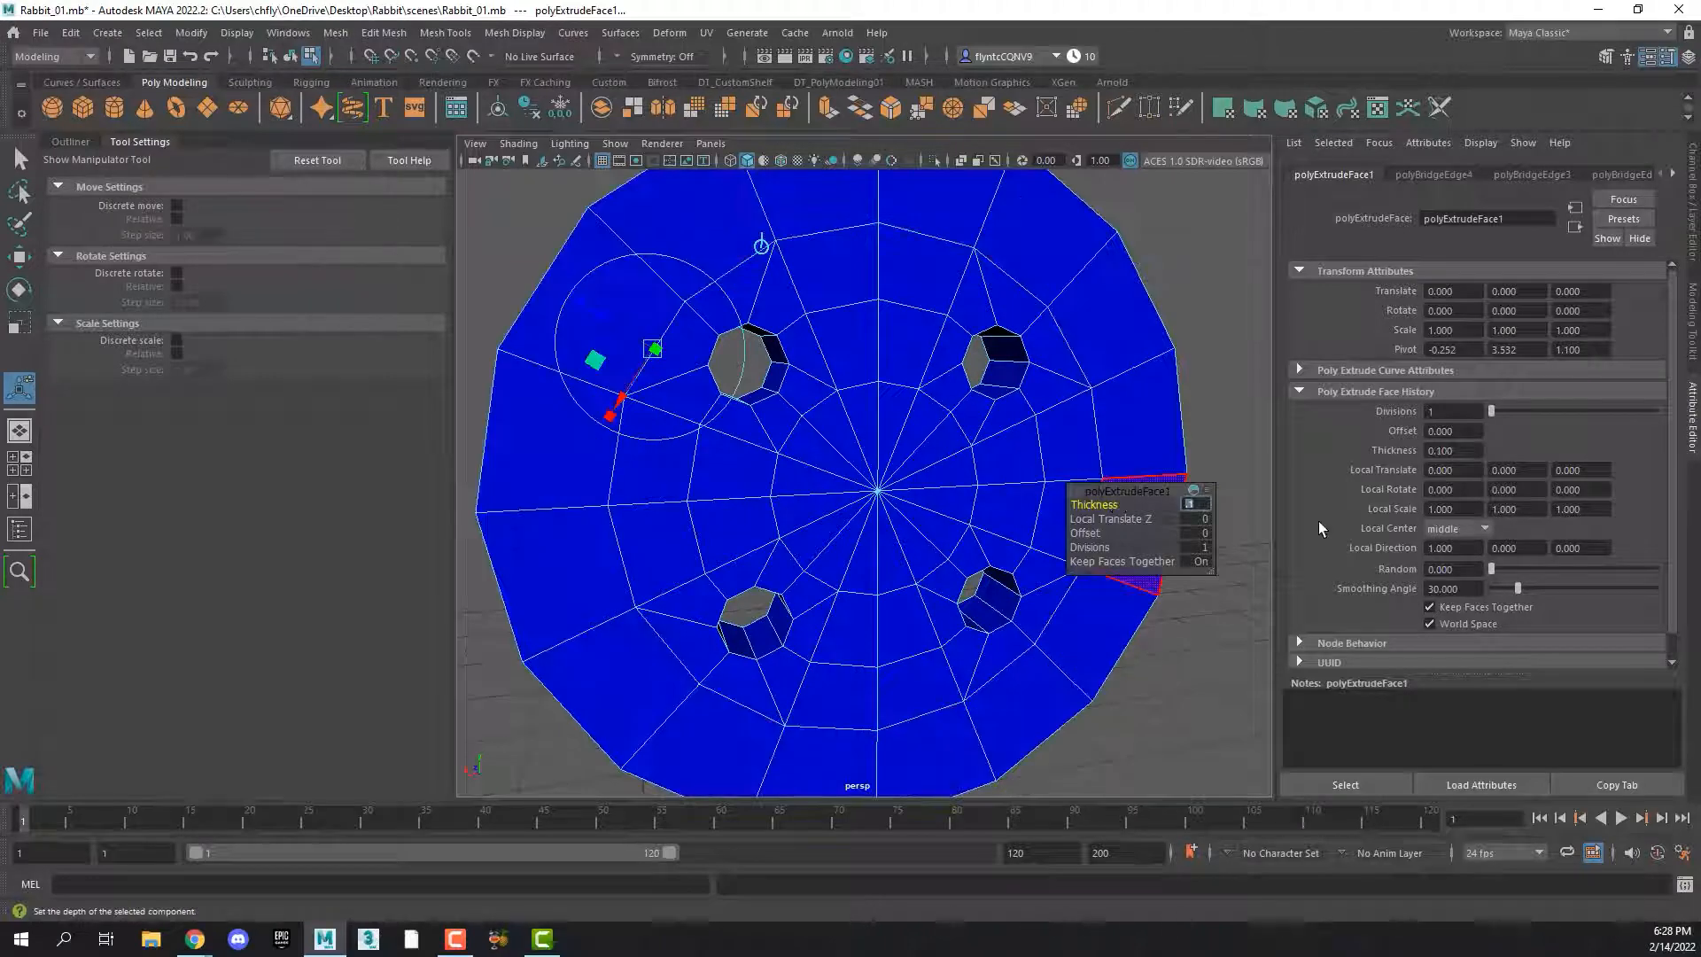
pyautogui.write('.05')
pyautogui.press('Return')
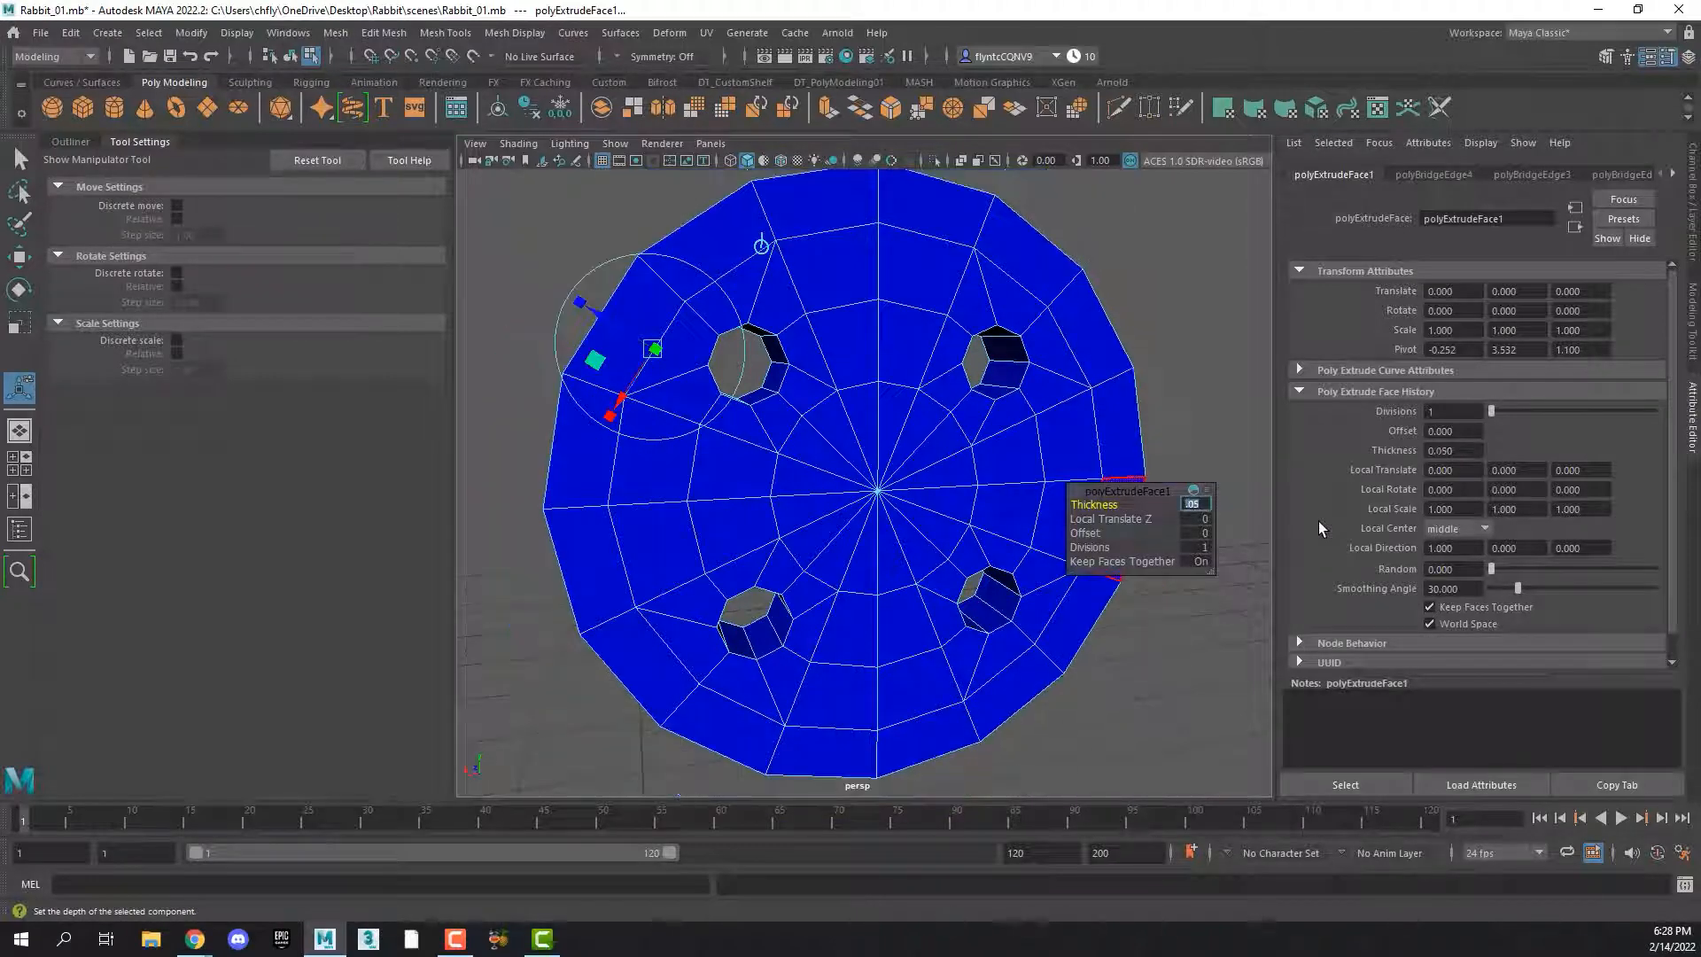
pyautogui.write('.025')
pyautogui.press('Return')
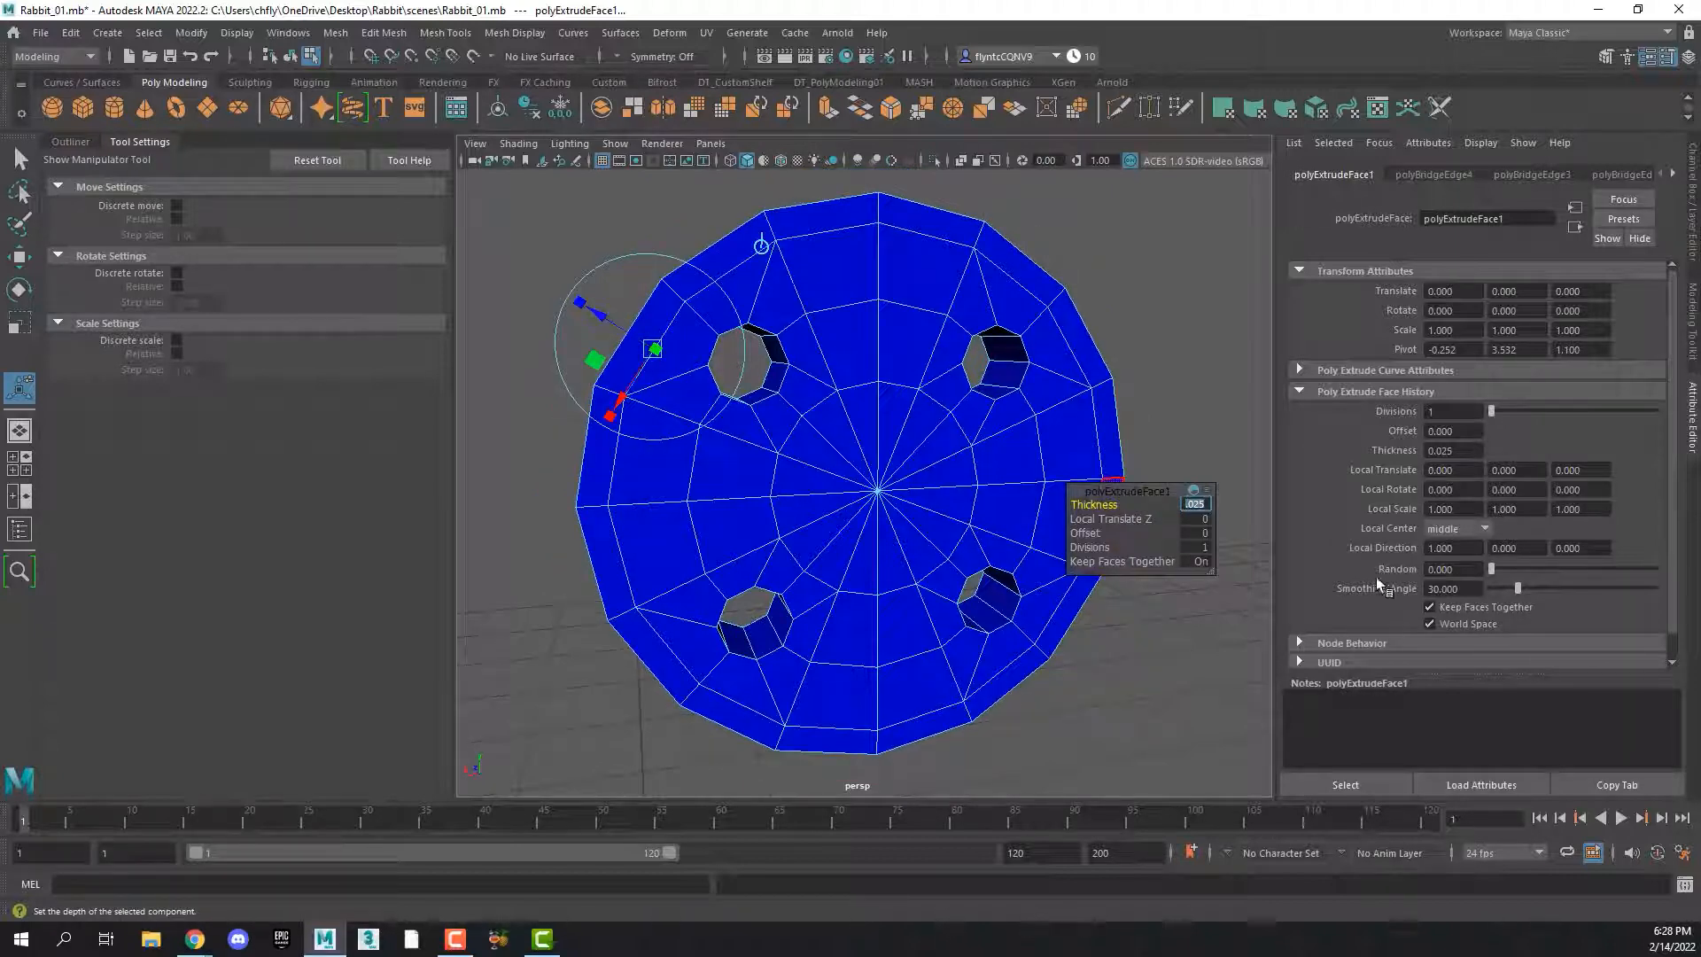
# Select the full ring of narrow rim faces on one cap of the button and extrude it outward with the Move tool
pyautogui.keyDown('alt'); pyautogui.moveTo(882, 416); pyautogui.dragTo(851, 319); pyautogui.keyUp('alt')
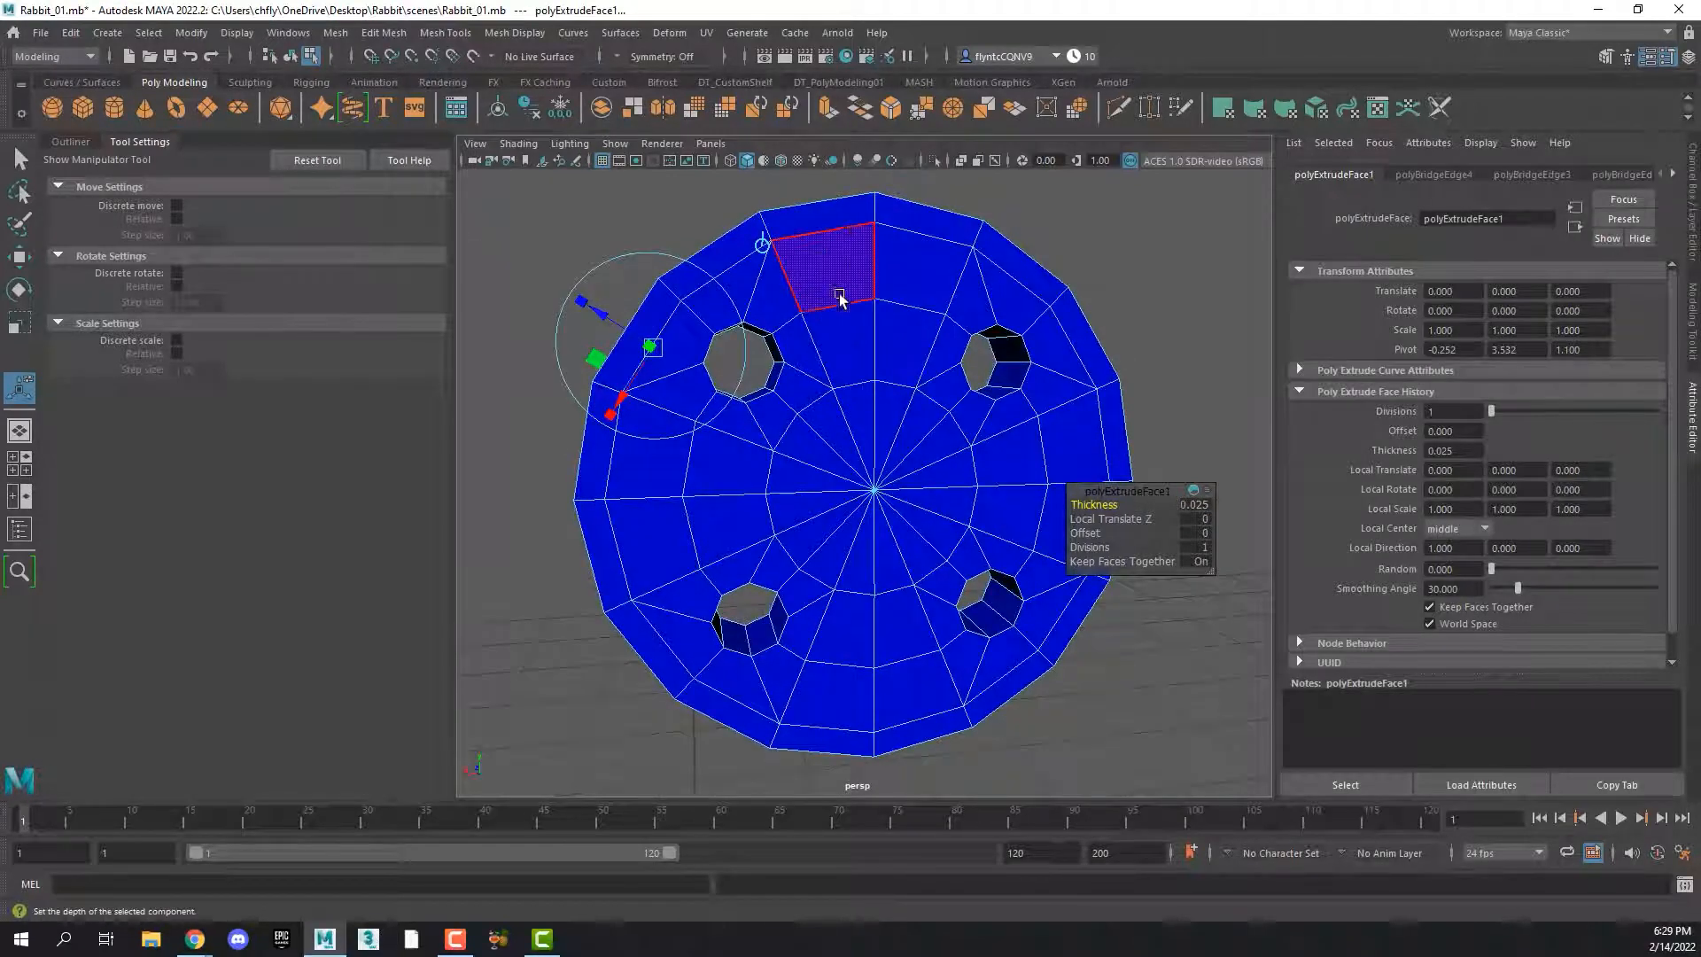
pyautogui.click(824, 221)
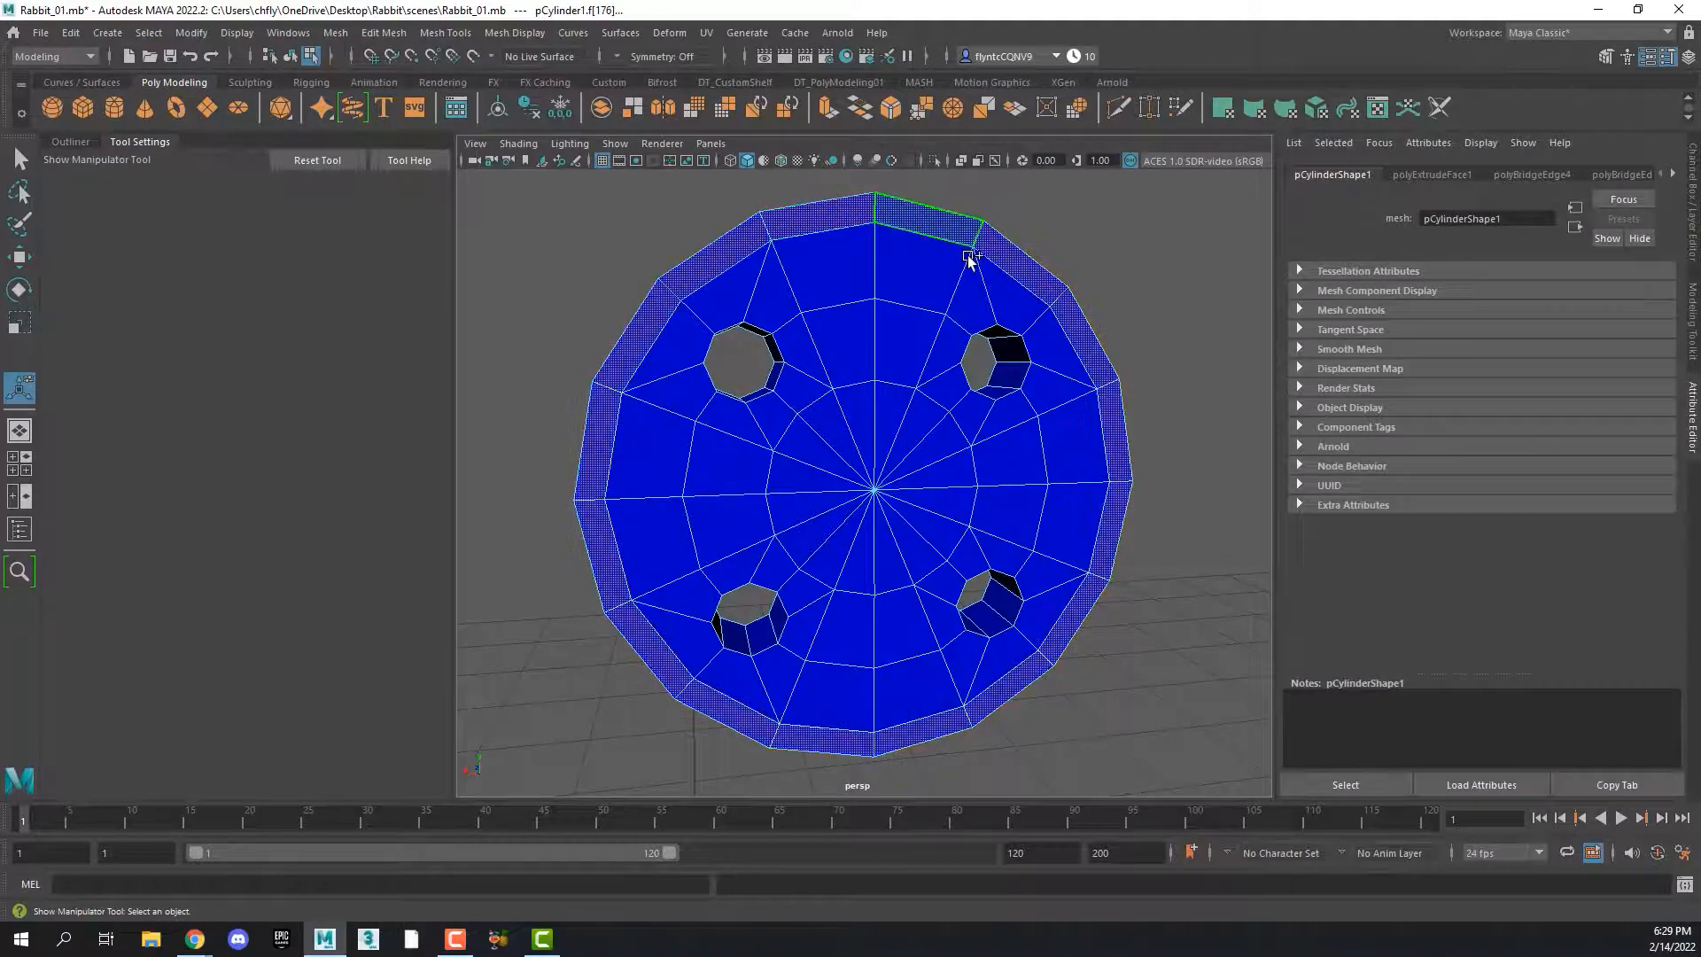
pyautogui.keyDown('alt'); pyautogui.moveTo(971, 257); pyautogui.dragTo(1024, 301); pyautogui.keyUp('alt')
pyautogui.click(1004, 306)
pyautogui.keyDown('shift'); pyautogui.doubleClick(1072, 377); pyautogui.keyUp('shift')
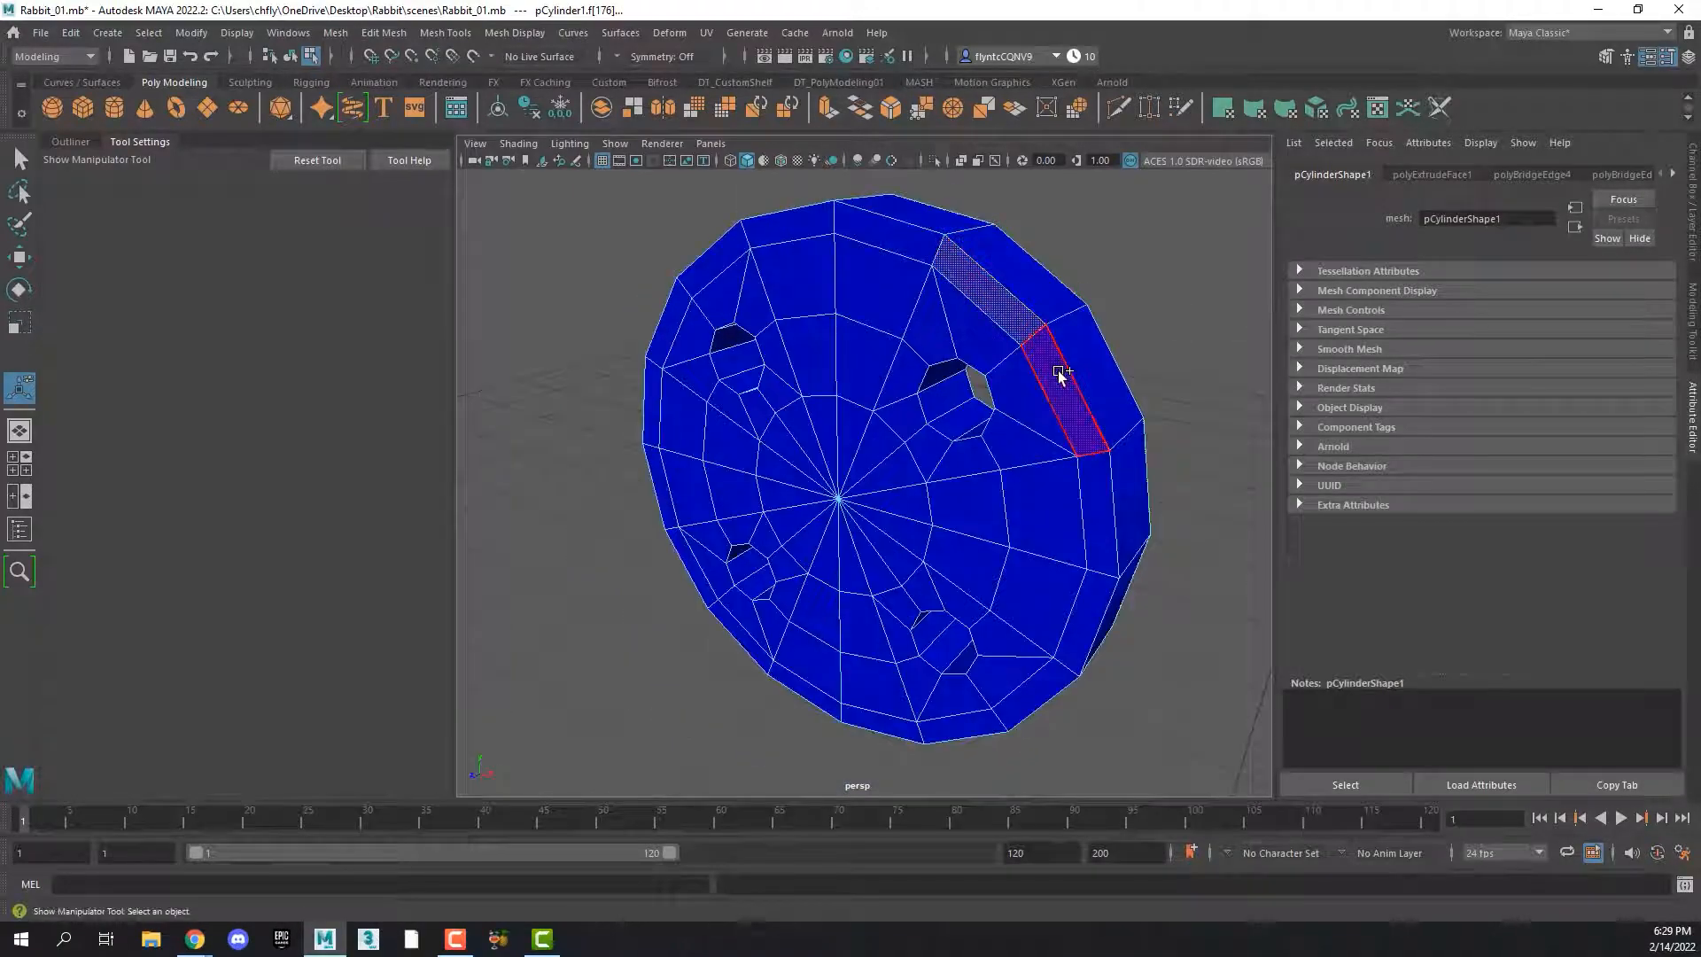
pyautogui.keyDown('alt'); pyautogui.moveTo(1075, 380); pyautogui.dragTo(886, 337); pyautogui.keyUp('alt')
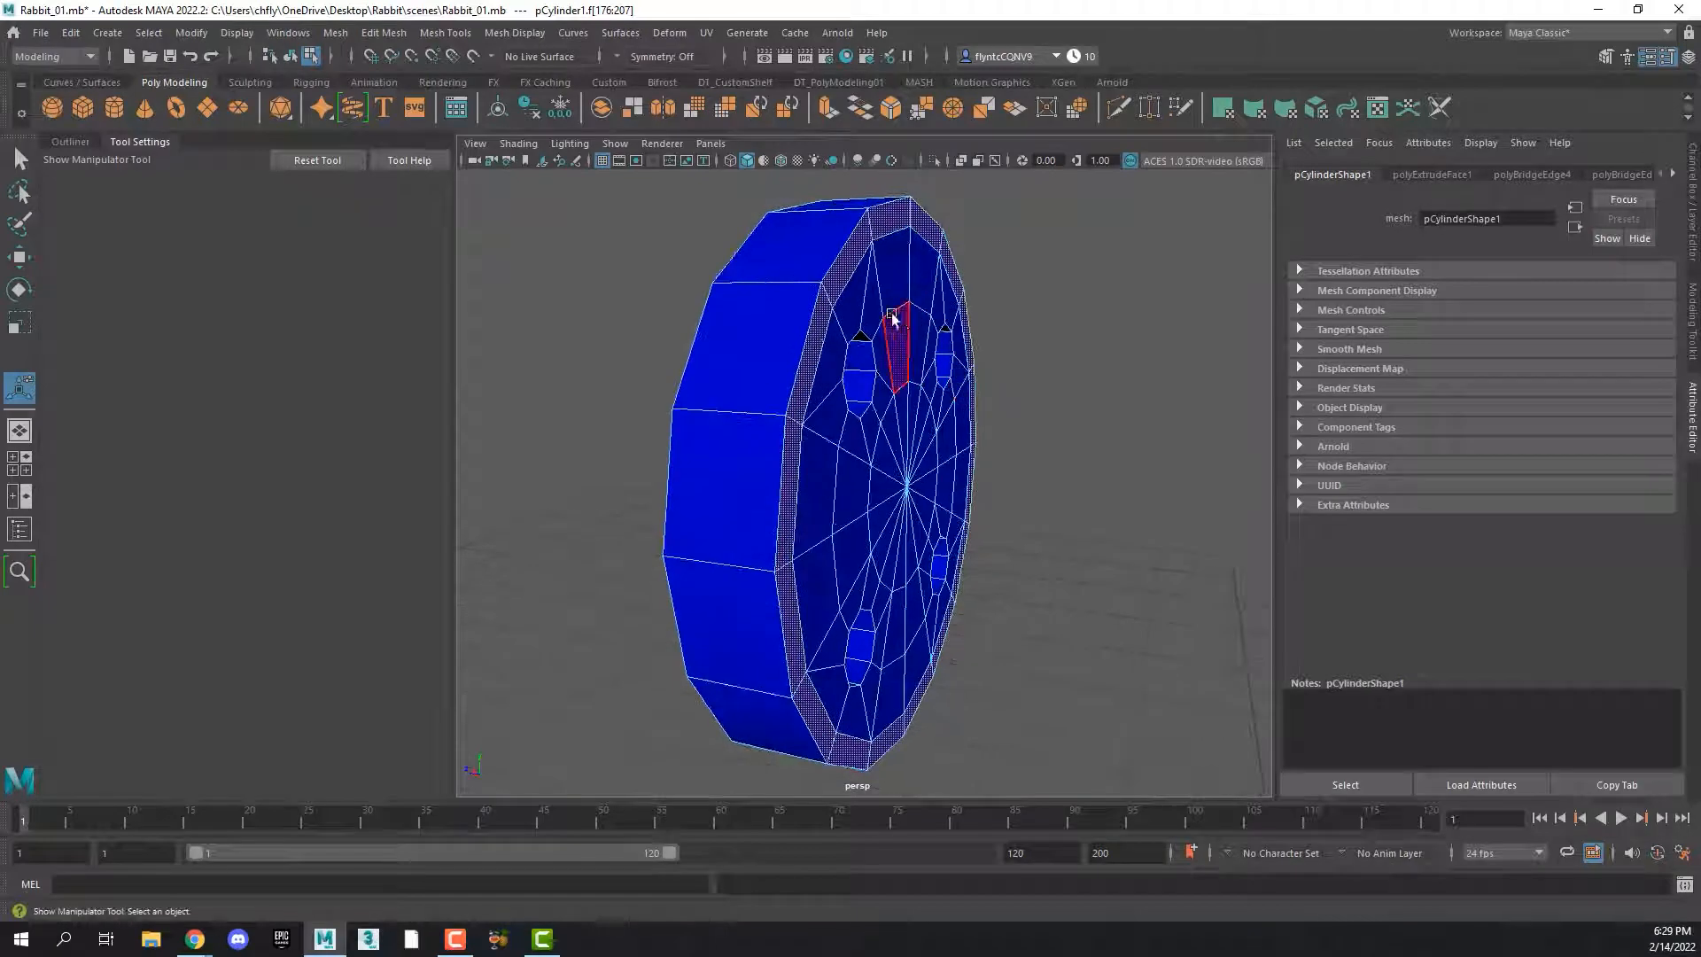
pyautogui.click(893, 228)
pyautogui.keyDown('shift'); pyautogui.doubleClick(893, 226); pyautogui.keyUp('shift')
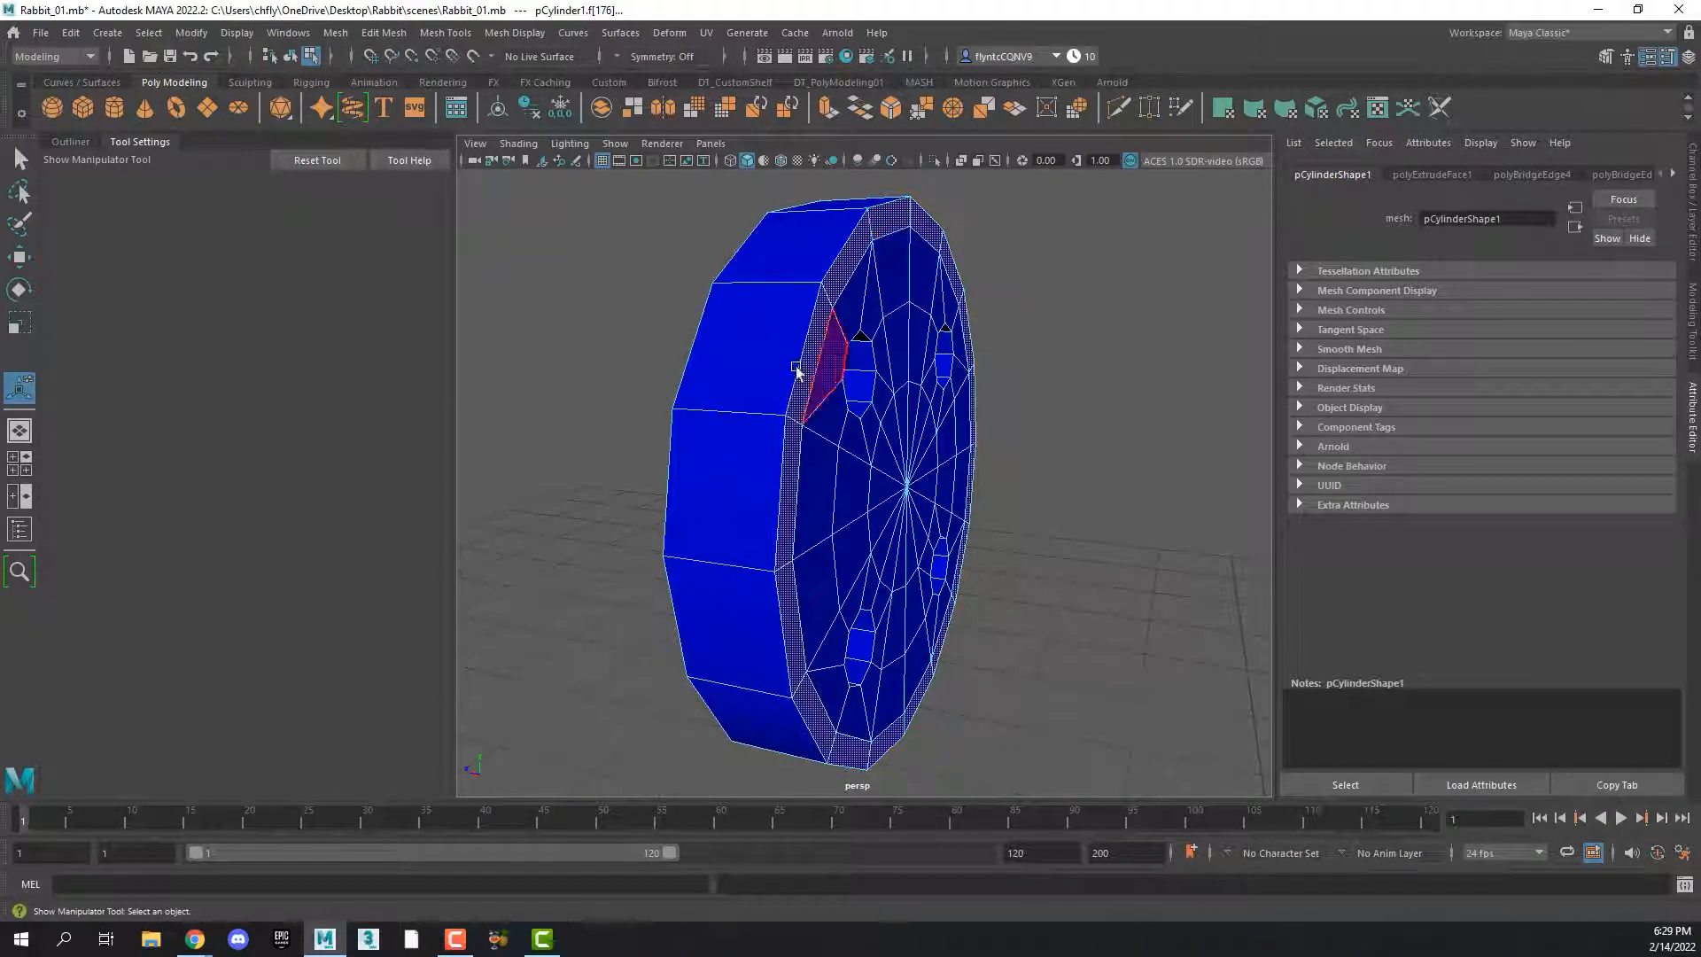
pyautogui.click(21, 255)
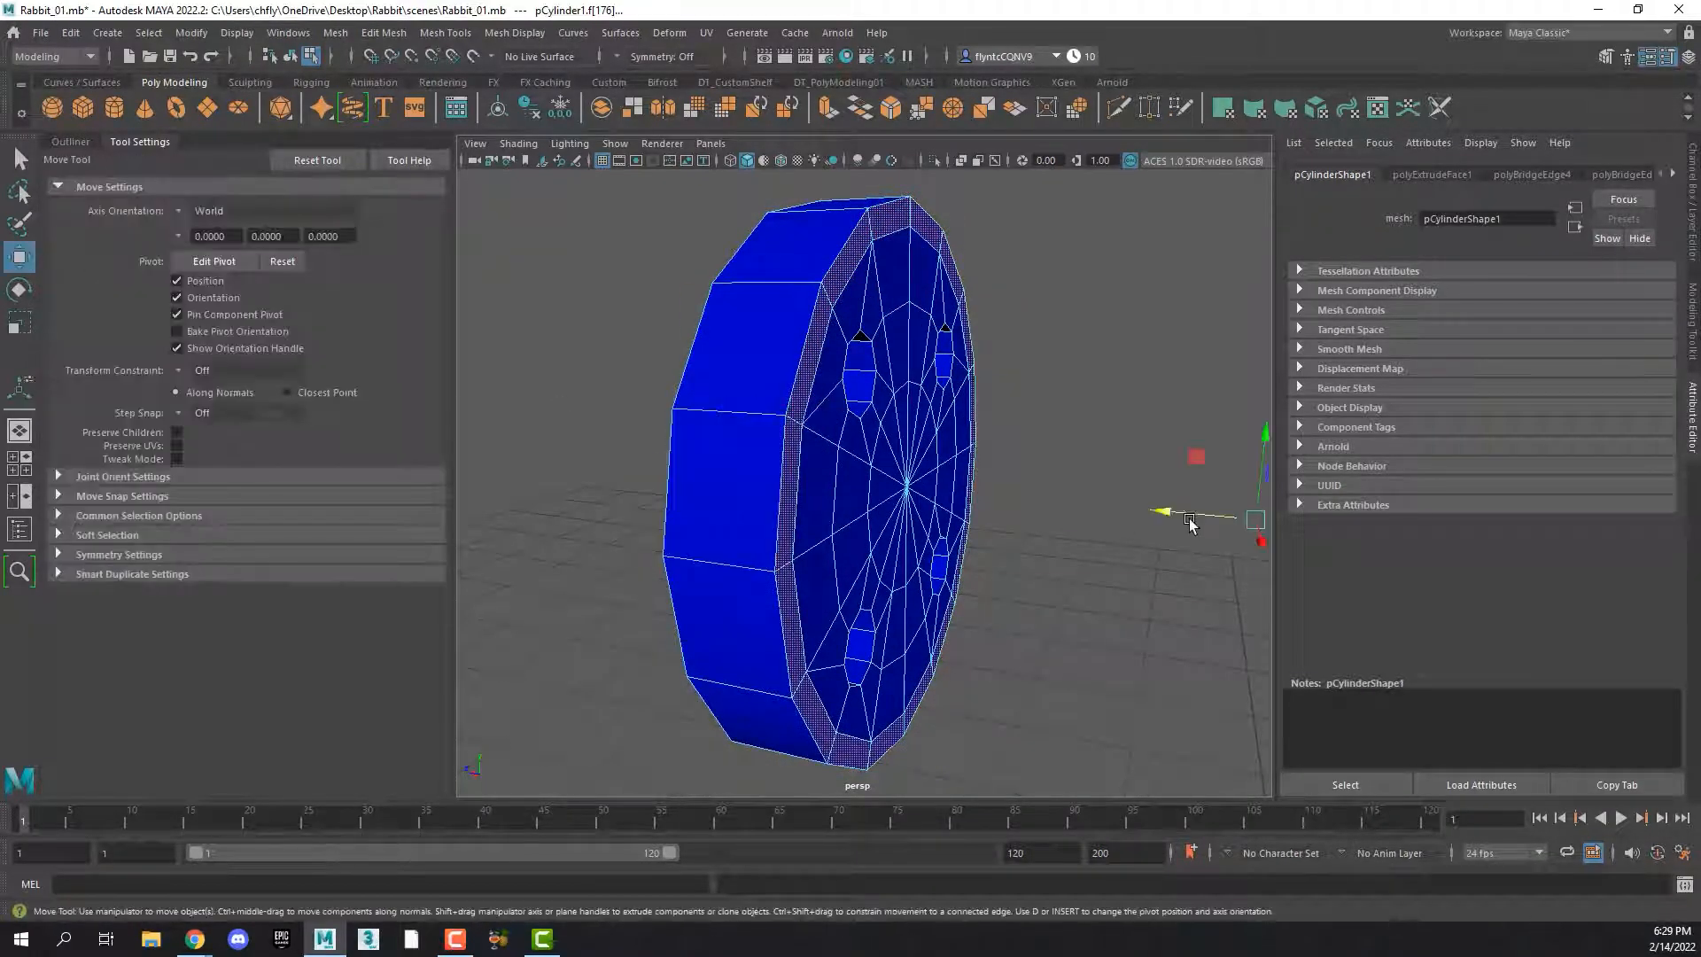
pyautogui.keyDown('shift'); pyautogui.moveTo(1182, 513); pyautogui.dragTo(1213, 514); pyautogui.keyUp('shift')
# Select the matching ring of rim faces on the opposite cap and extrude it outward
pyautogui.keyDown('alt'); pyautogui.moveTo(873, 455); pyautogui.dragTo(829, 282); pyautogui.keyUp('alt')
pyautogui.click(986, 281)
pyautogui.moveTo(917, 495)
pyautogui.keyDown('alt'); pyautogui.mouseDown()
pyautogui.moveTo(942, 508)
pyautogui.moveTo(928, 492)
pyautogui.mouseUp(); pyautogui.keyUp('alt')
# In vertex selection mode, select all vertices of one cap side and move them toward the other cap to thin the button
pyautogui.rightClick(735, 279)
pyautogui.moveTo(735, 279); pyautogui.dragTo(647, 278, button='right')
pyautogui.moveTo(495, 305); pyautogui.dragTo(1258, 438)
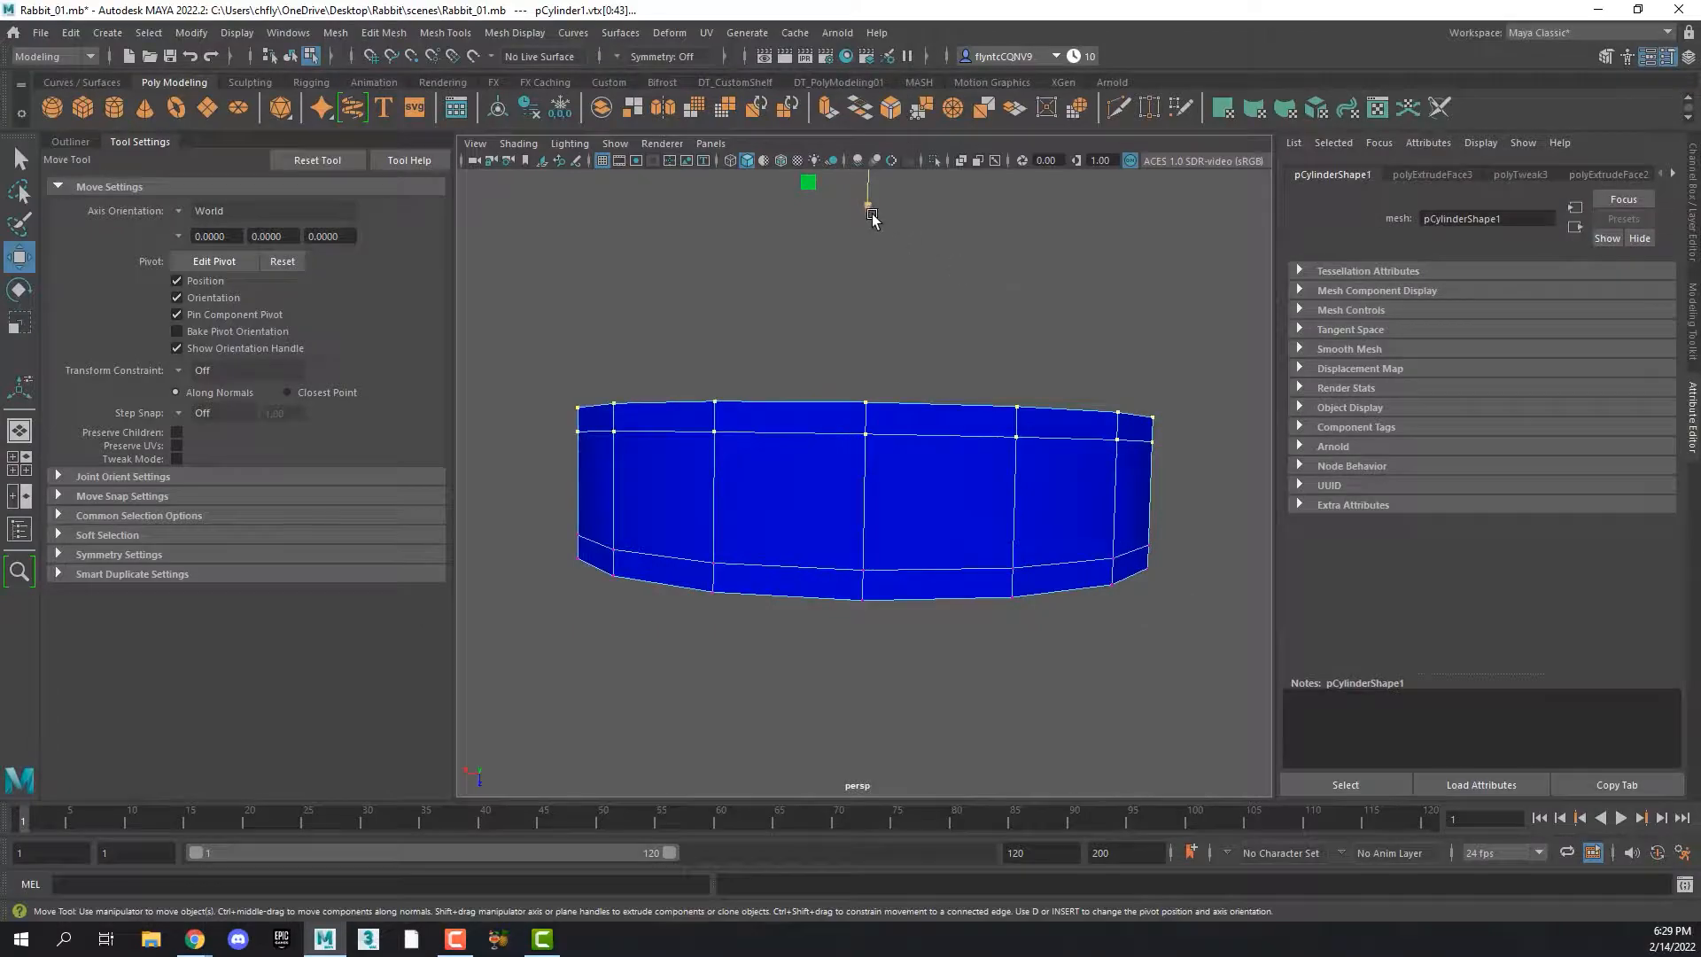
pyautogui.moveTo(866, 197); pyautogui.dragTo(871, 257)
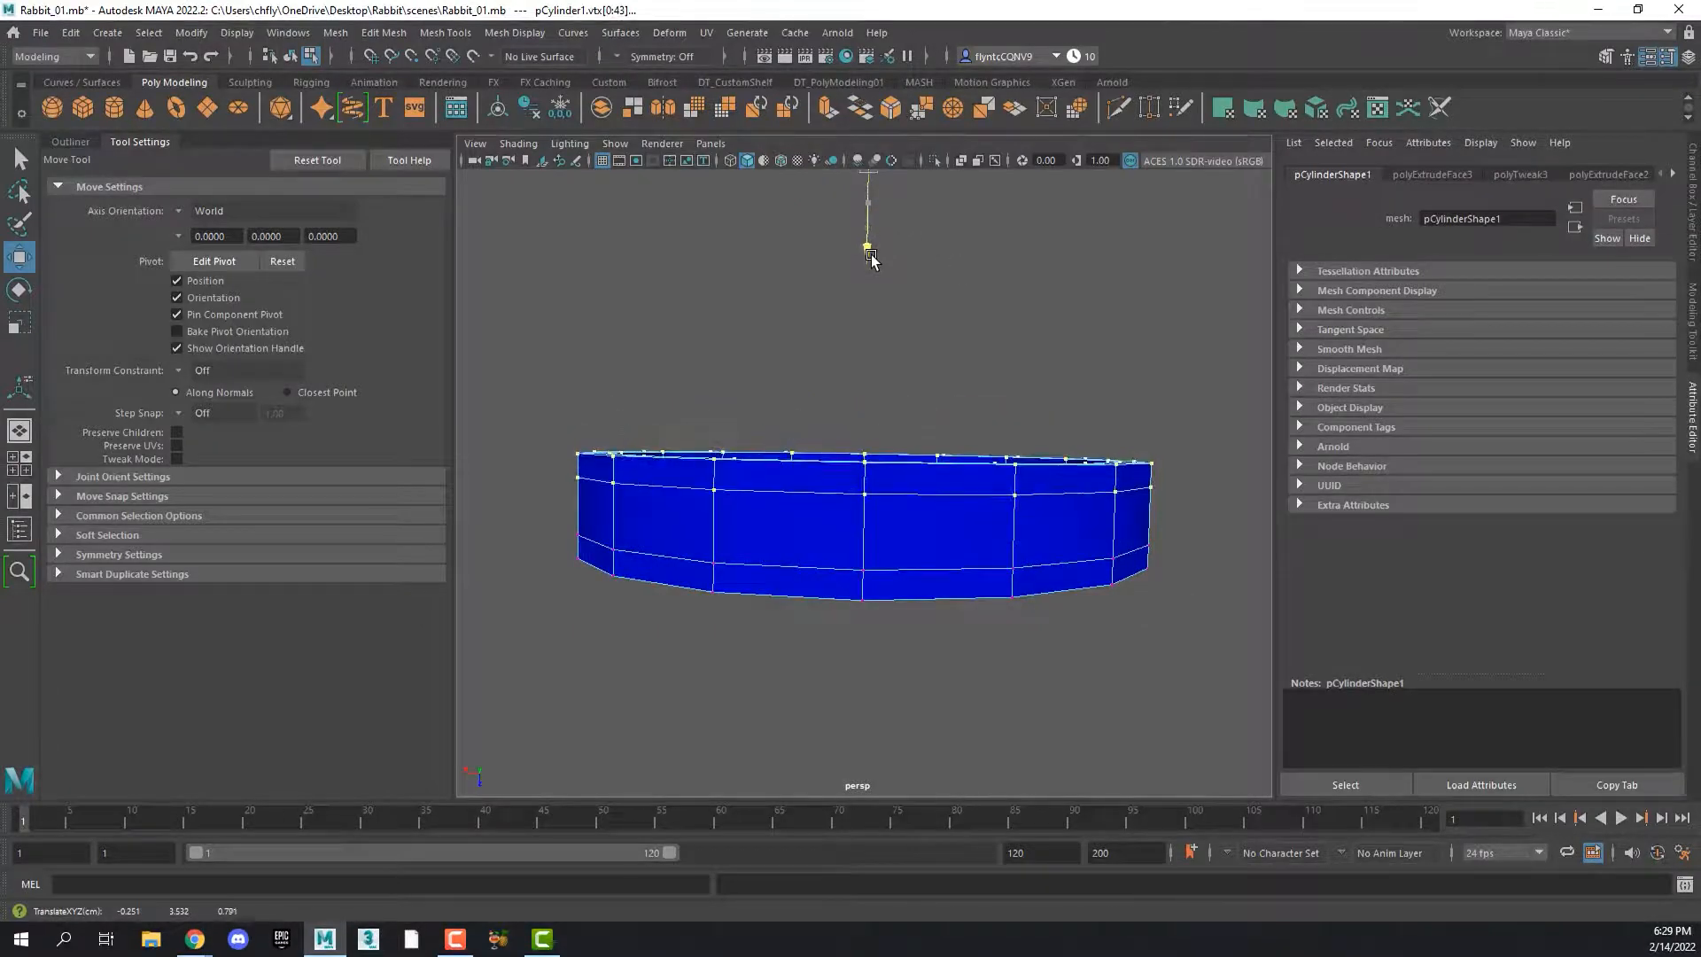
# Examine the button's raised rim and holes in smooth preview, return to the unsmoothed display and inspect the rim's inner edges
pyautogui.keyDown('alt'); pyautogui.moveTo(939, 370); pyautogui.dragTo(973, 431); pyautogui.keyUp('alt')
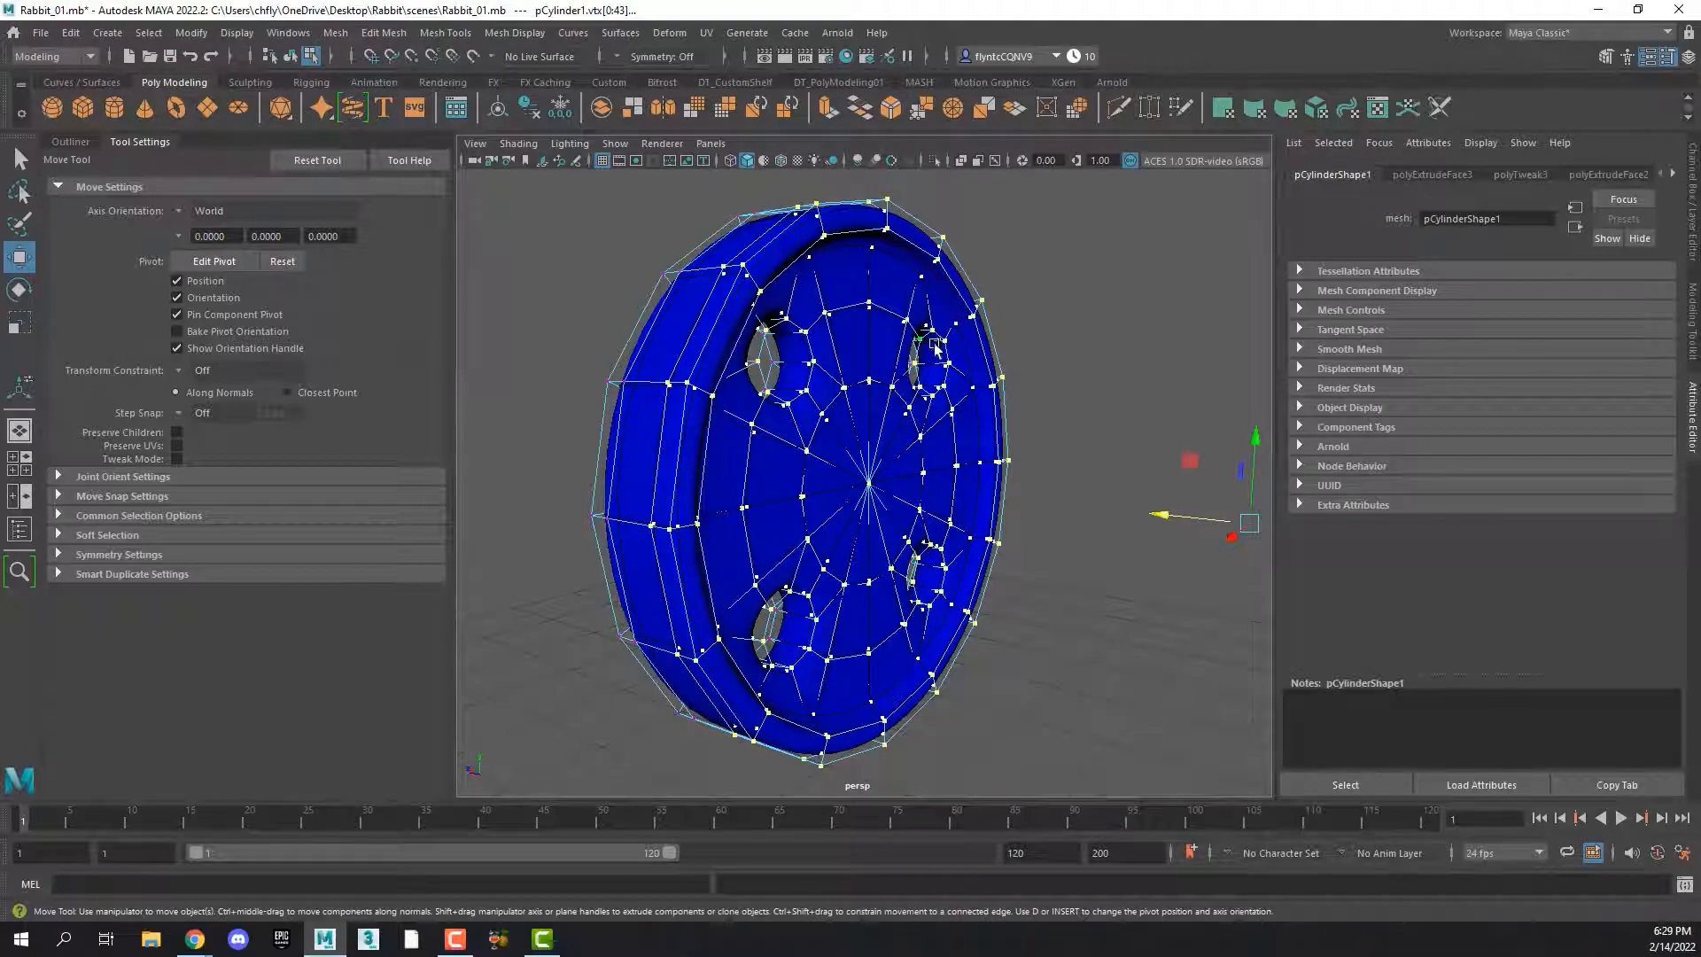
pyautogui.scroll(3, 954, 344)
pyautogui.keyDown('alt'); pyautogui.moveTo(942, 359); pyautogui.dragTo(623, 372); pyautogui.keyUp('alt')
pyautogui.press('1')
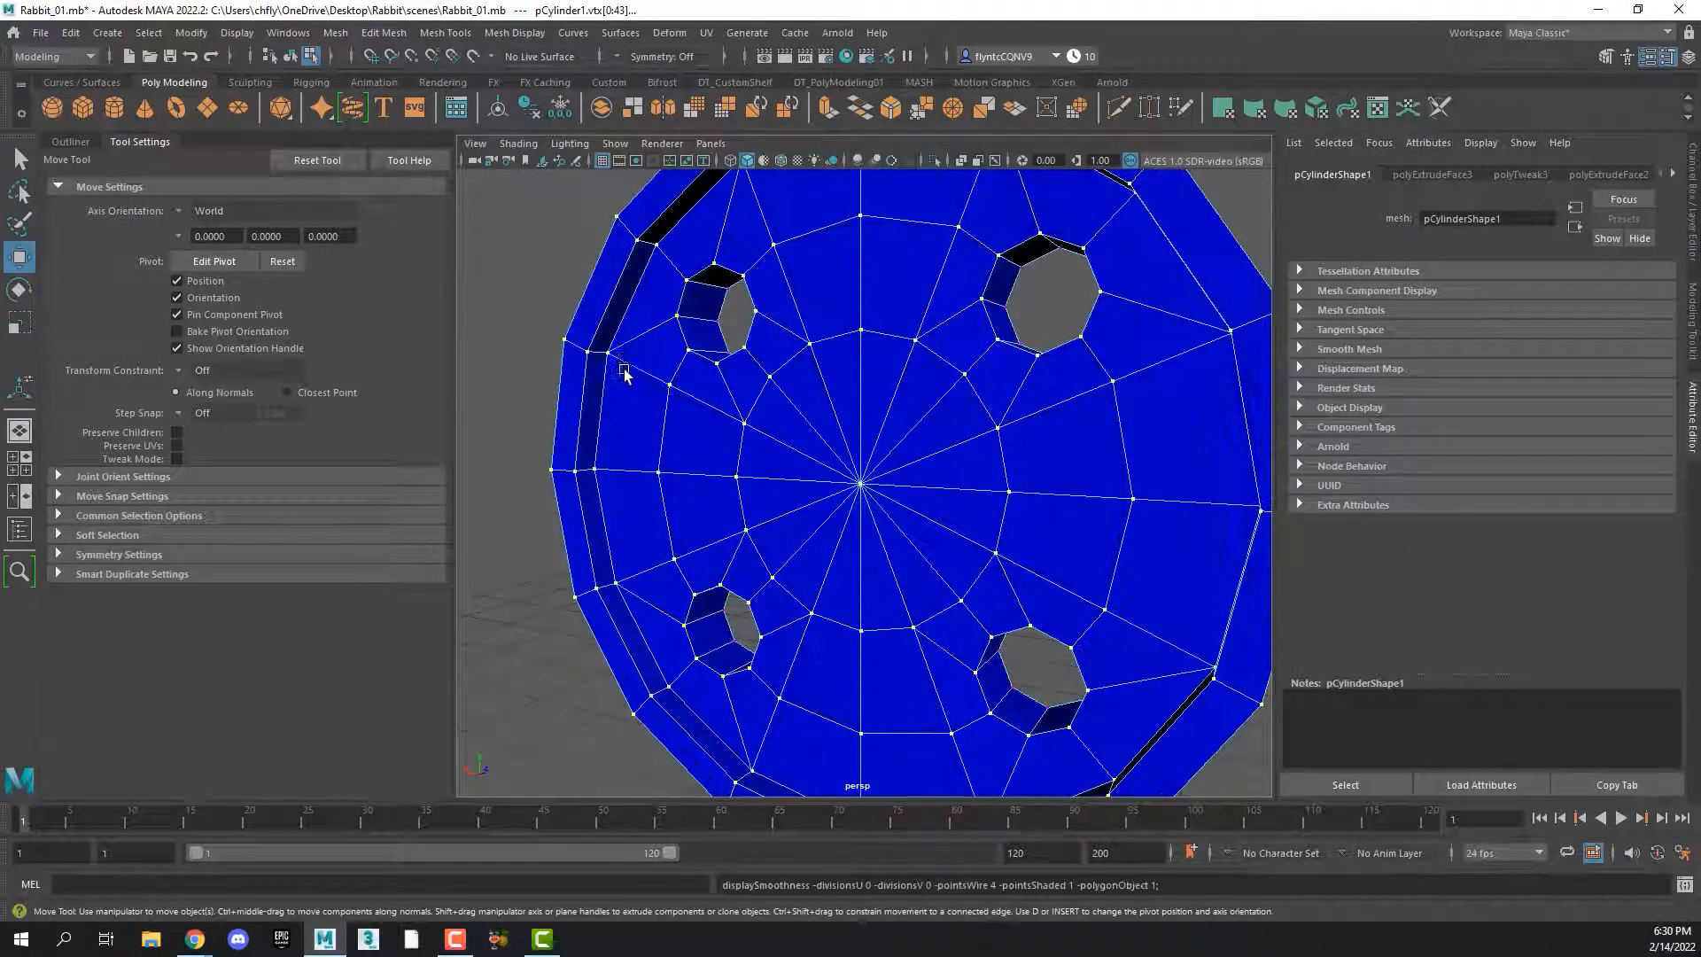
pyautogui.scroll(-5, 605, 347)
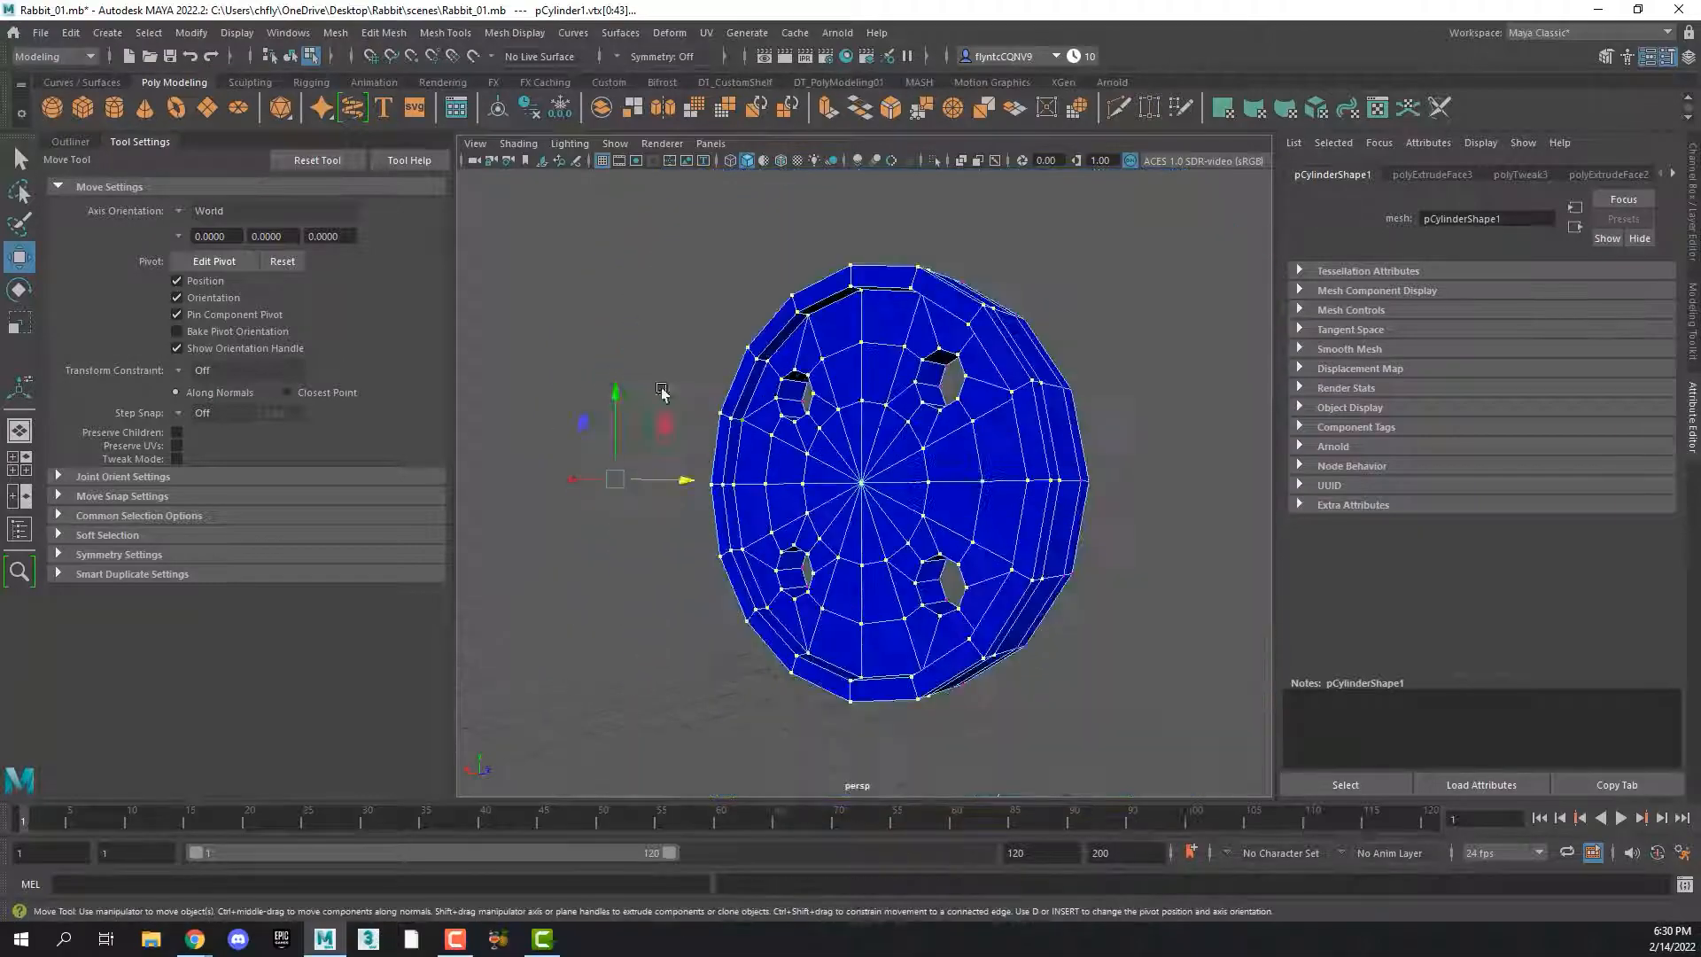
pyautogui.scroll(3, 674, 414)
pyautogui.scroll(-4, 709, 443)
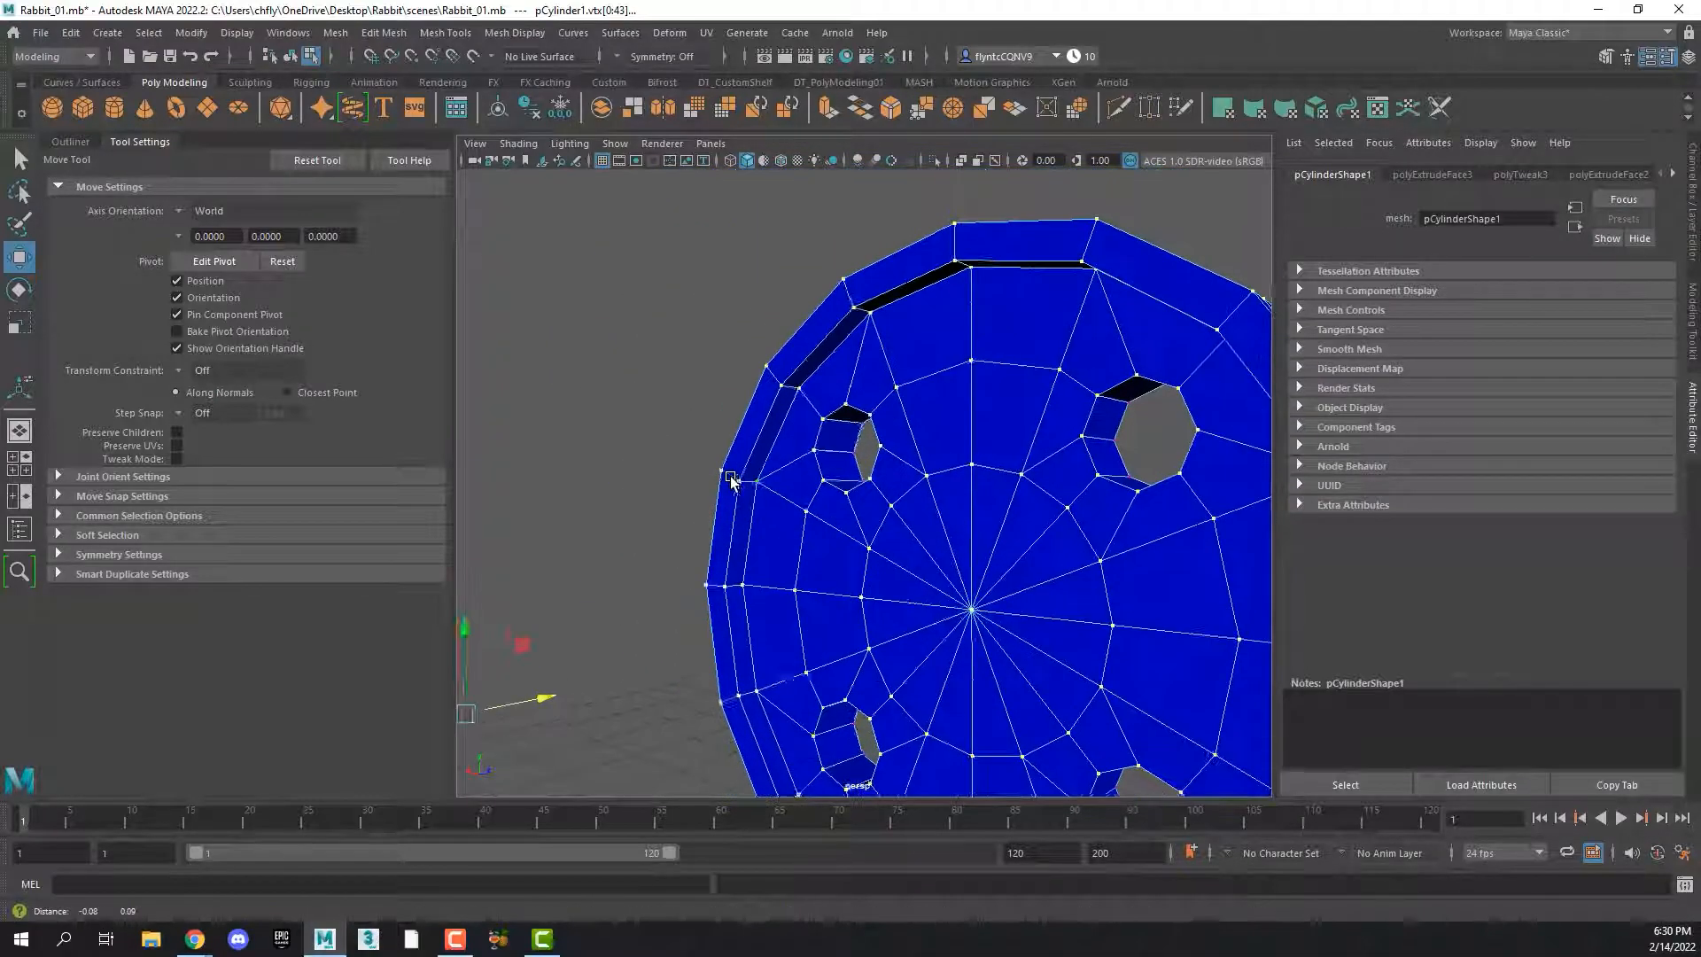
pyautogui.scroll(6, 767, 454)
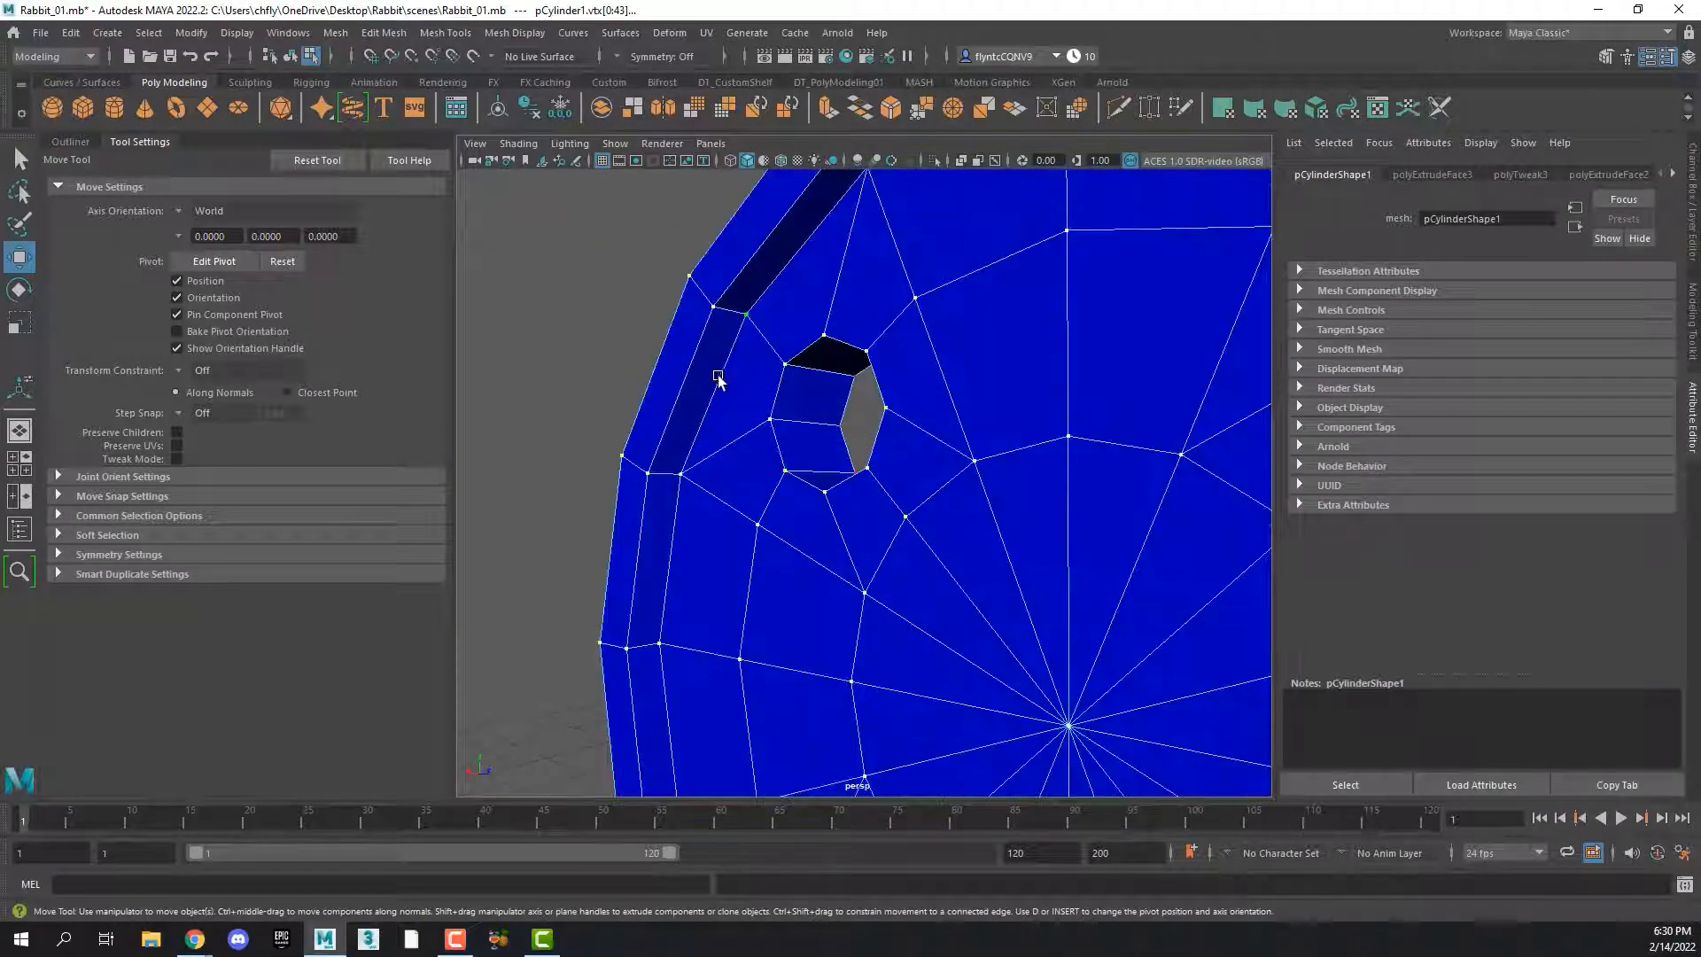
# In edge selection mode, select the full loop of edges where the cap meets the raised rim, undoing any stray edge selections
pyautogui.rightClick(726, 387)
pyautogui.click(726, 336)
pyautogui.scroll(-4, 776, 550)
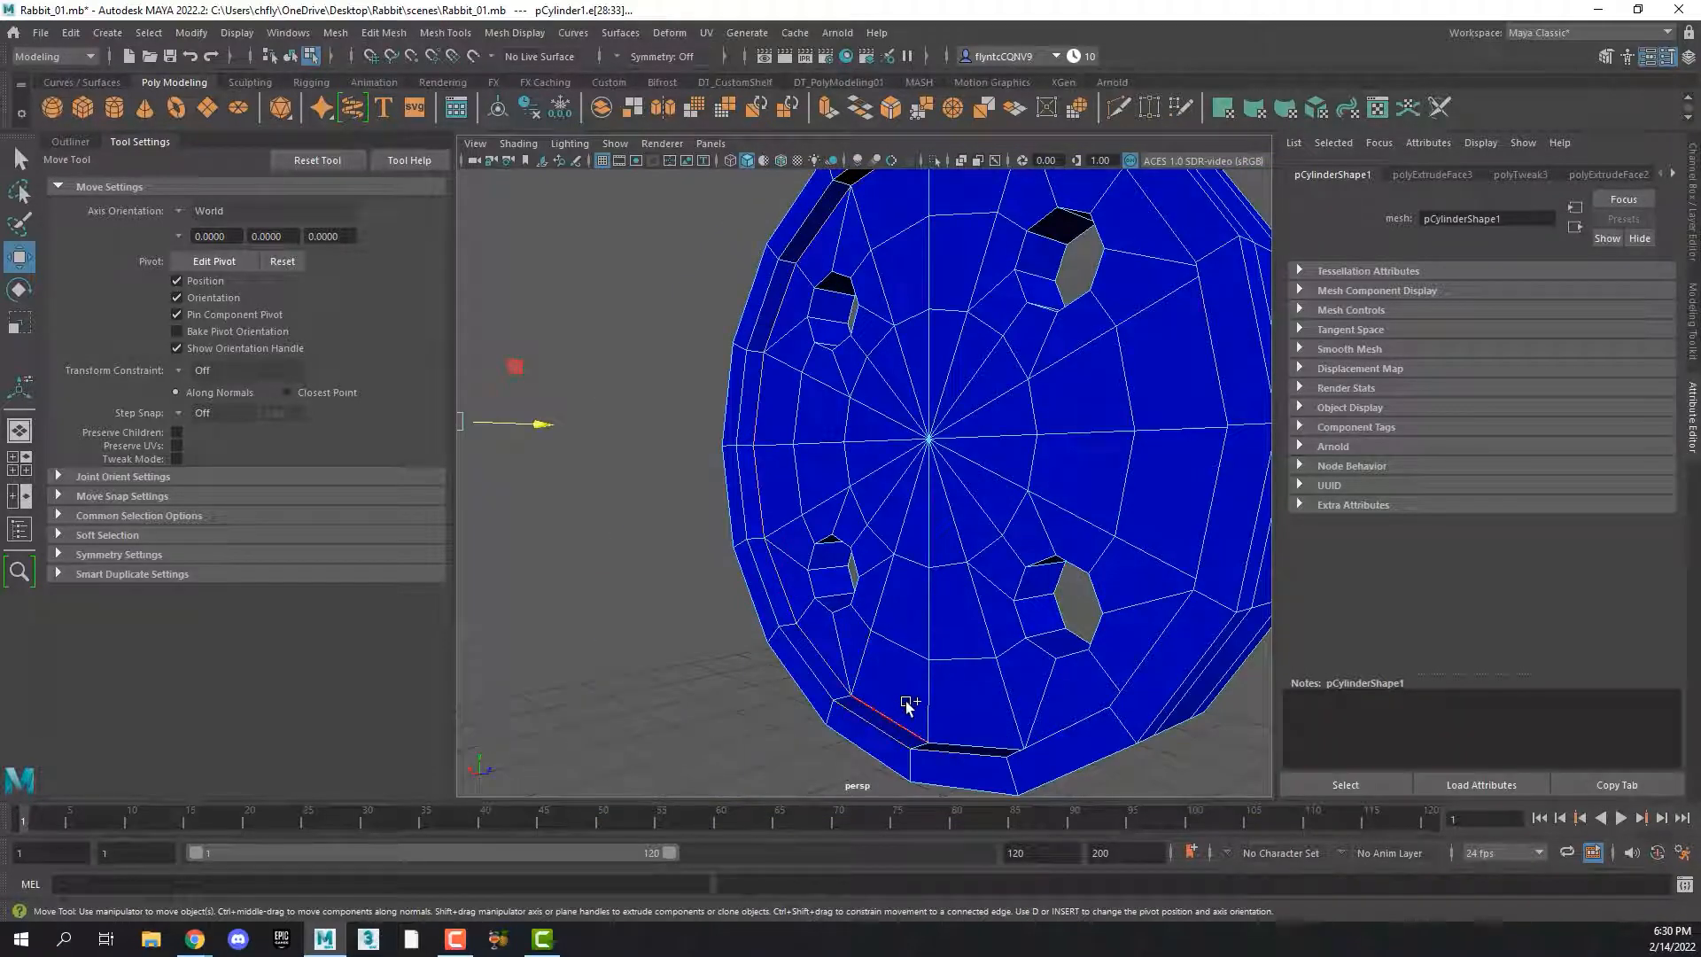
pyautogui.keyDown('alt'); pyautogui.moveTo(906, 706); pyautogui.dragTo(913, 717); pyautogui.keyUp('alt')
pyautogui.keyDown('shift'); pyautogui.click(895, 735); pyautogui.keyUp('shift')
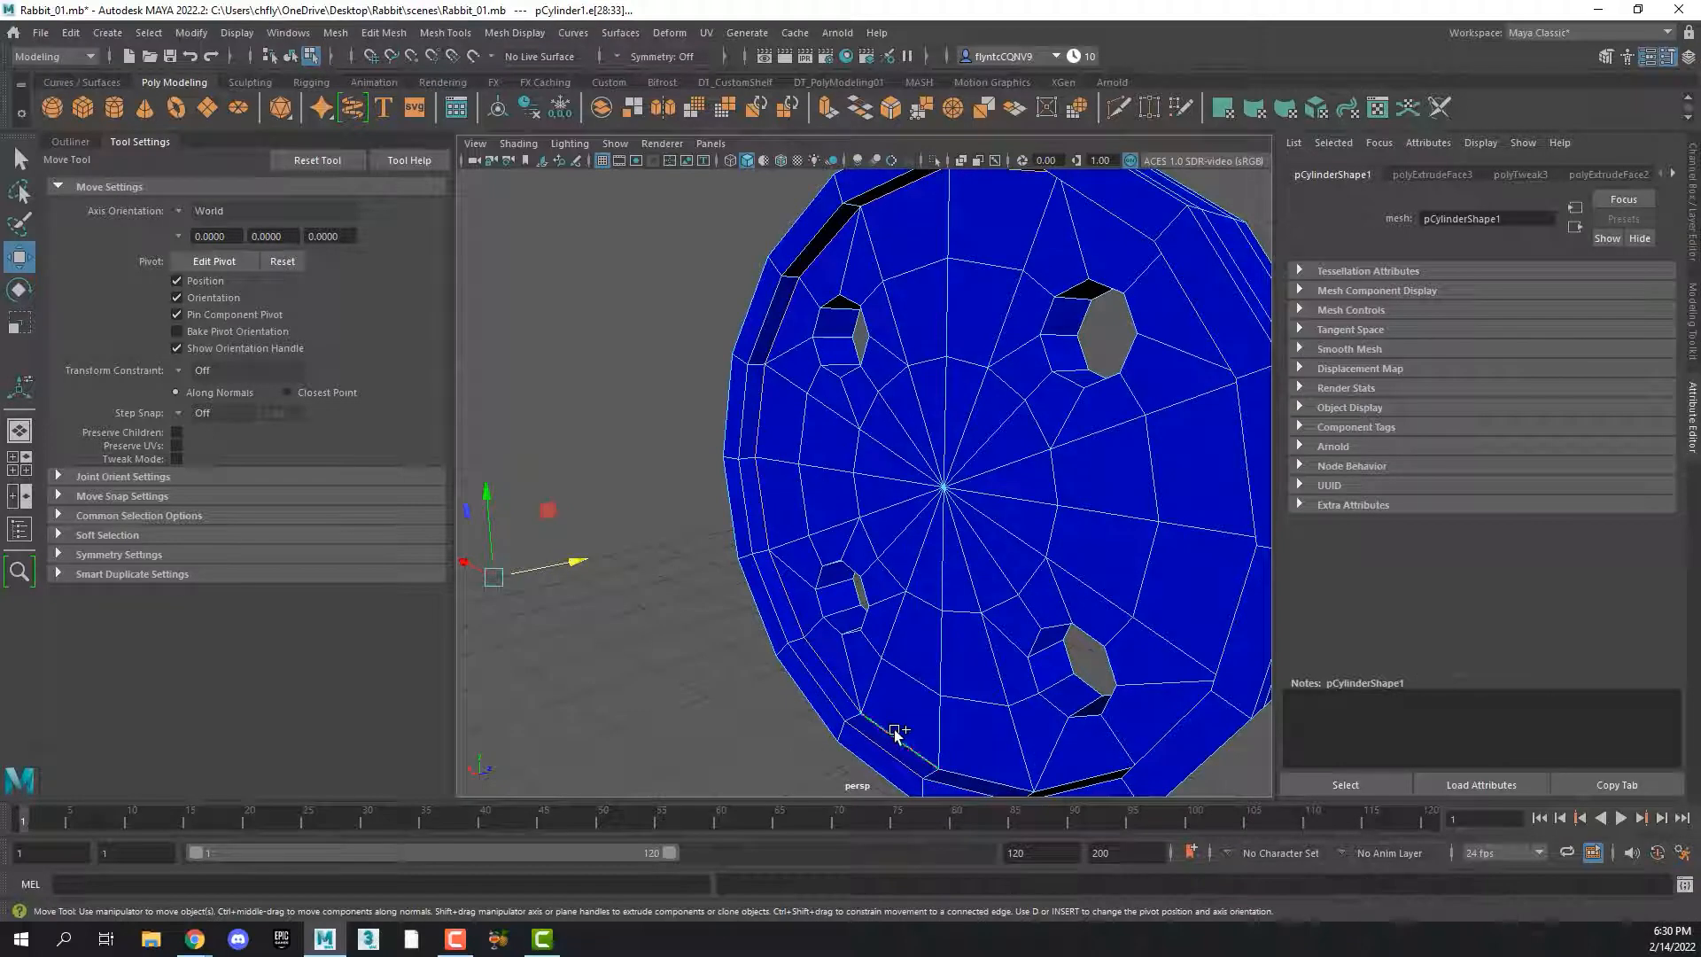
pyautogui.hotkey('ctrl', 'z')
pyautogui.hotkey('ctrl', 'z')
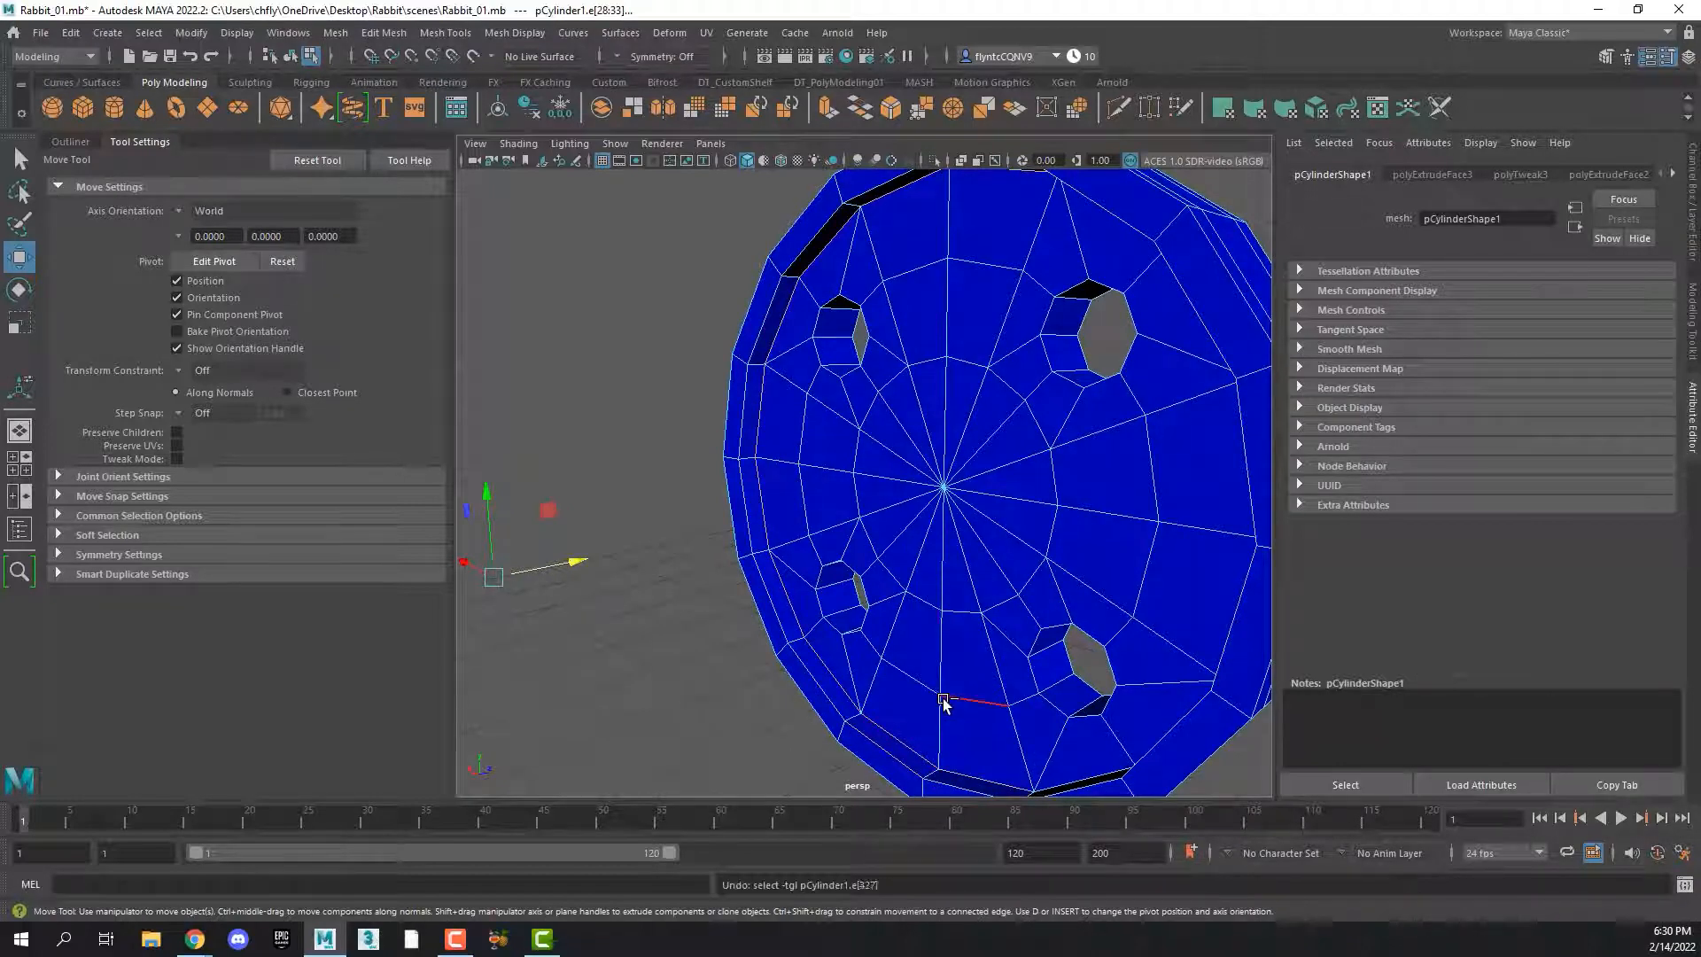
pyautogui.keyDown('alt'); pyautogui.moveTo(927, 725); pyautogui.dragTo(1057, 660); pyautogui.keyUp('alt')
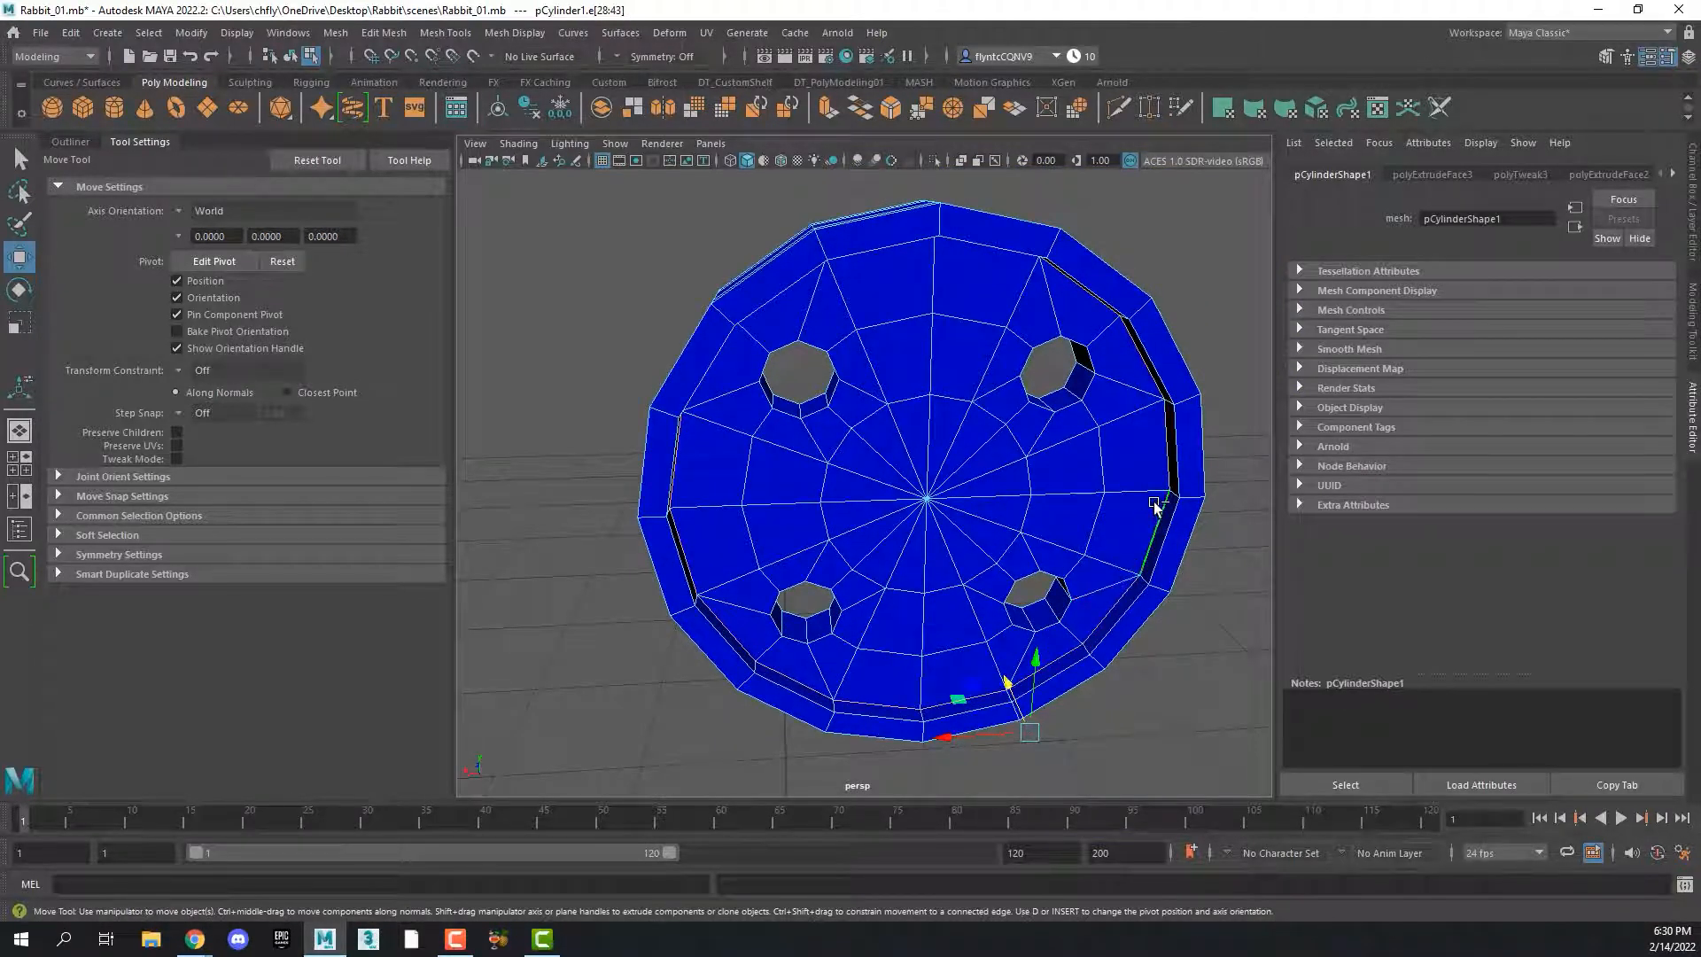
# Bevel the selected inner rim edge loop with a Fraction of 0.1
pyautogui.keyDown('alt'); pyautogui.moveTo(1158, 491); pyautogui.dragTo(1052, 449); pyautogui.keyUp('alt')
pyautogui.scroll(-4, 728, 421)
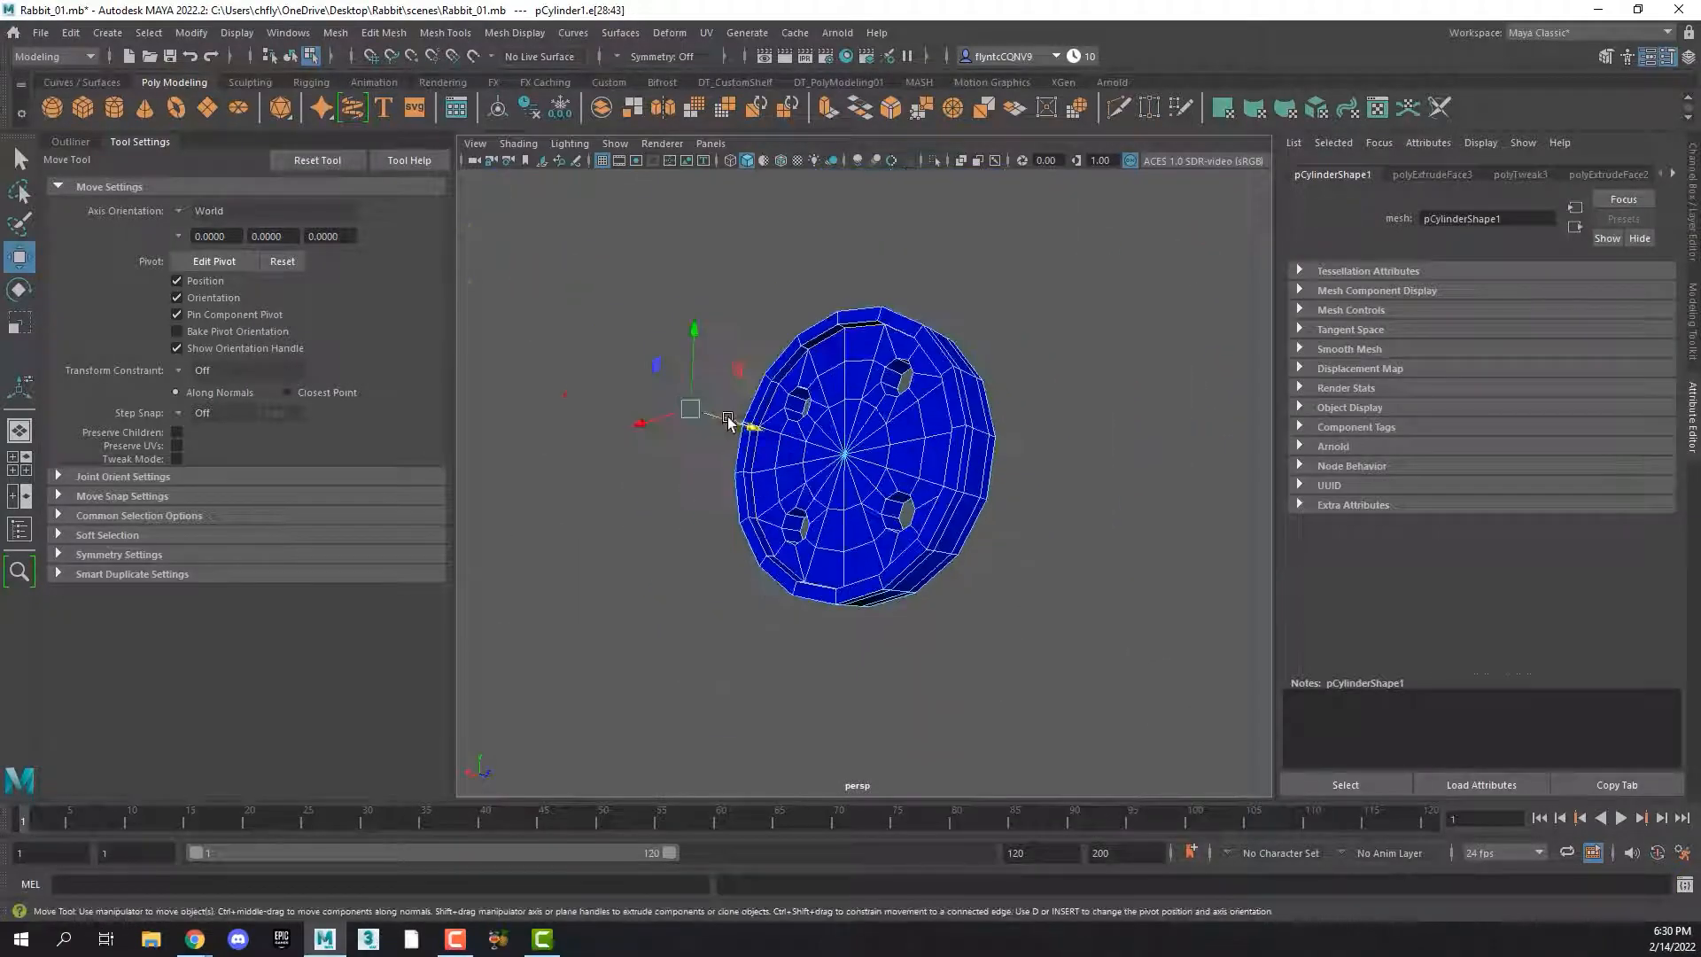
pyautogui.scroll(8, 727, 417)
pyautogui.scroll(-3, 685, 411)
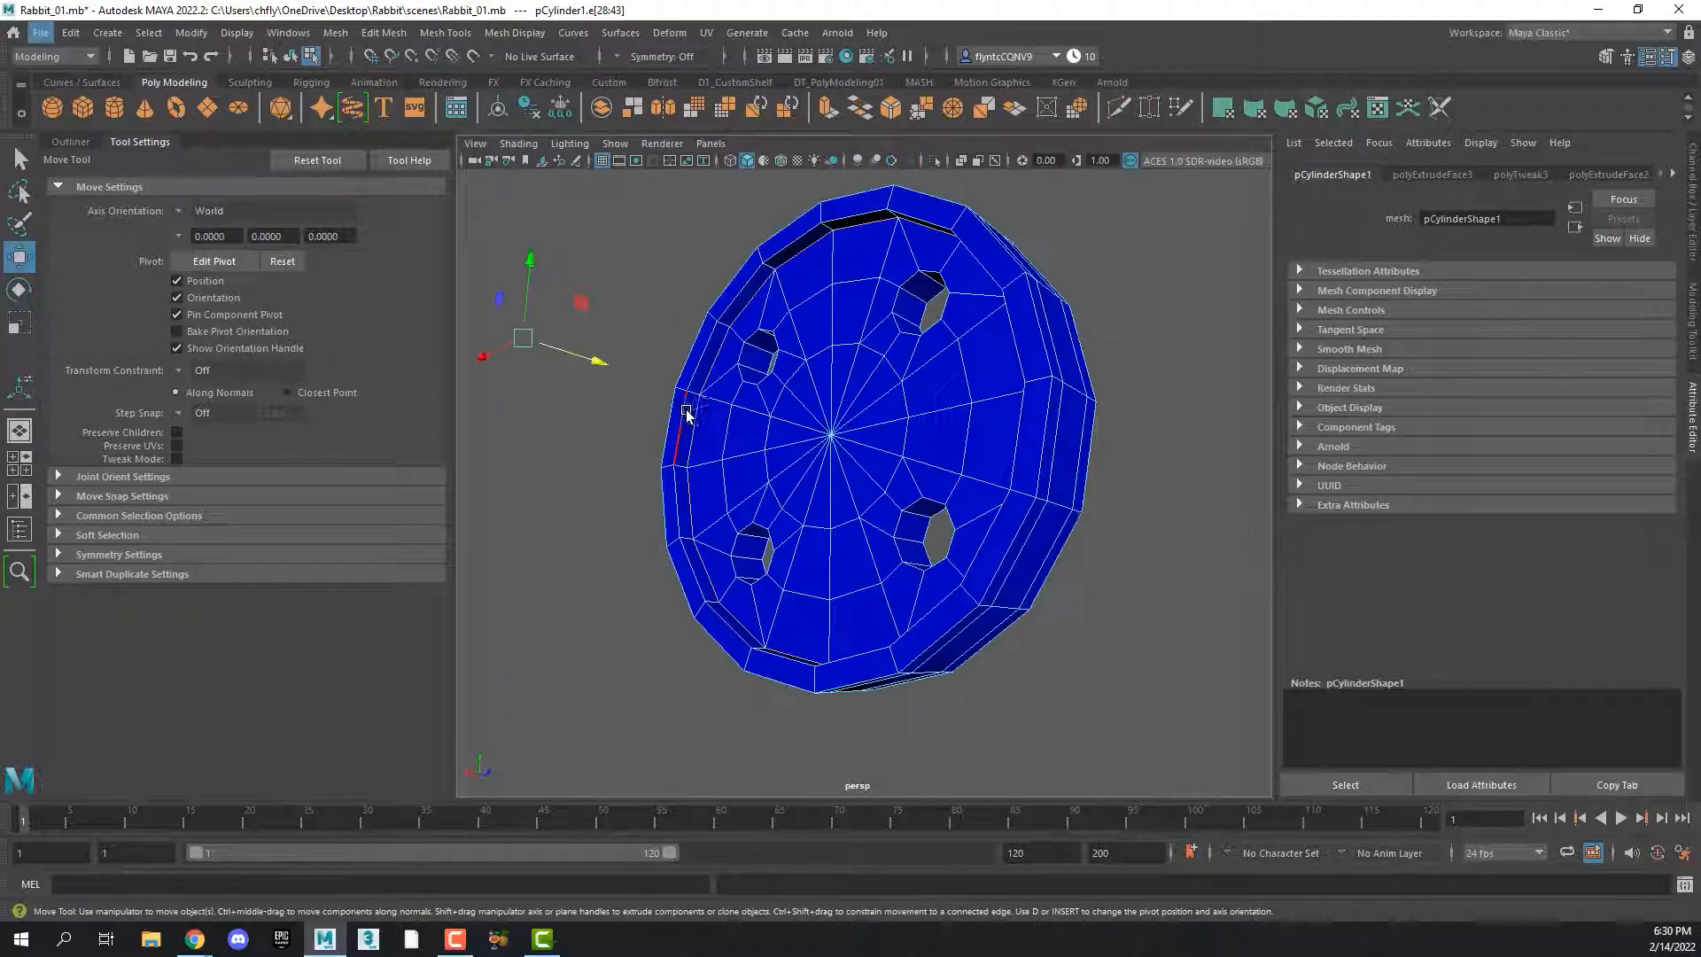
pyautogui.keyDown('alt'); pyautogui.moveTo(683, 410); pyautogui.dragTo(722, 453); pyautogui.keyUp('alt')
pyautogui.scroll(2, 721, 452)
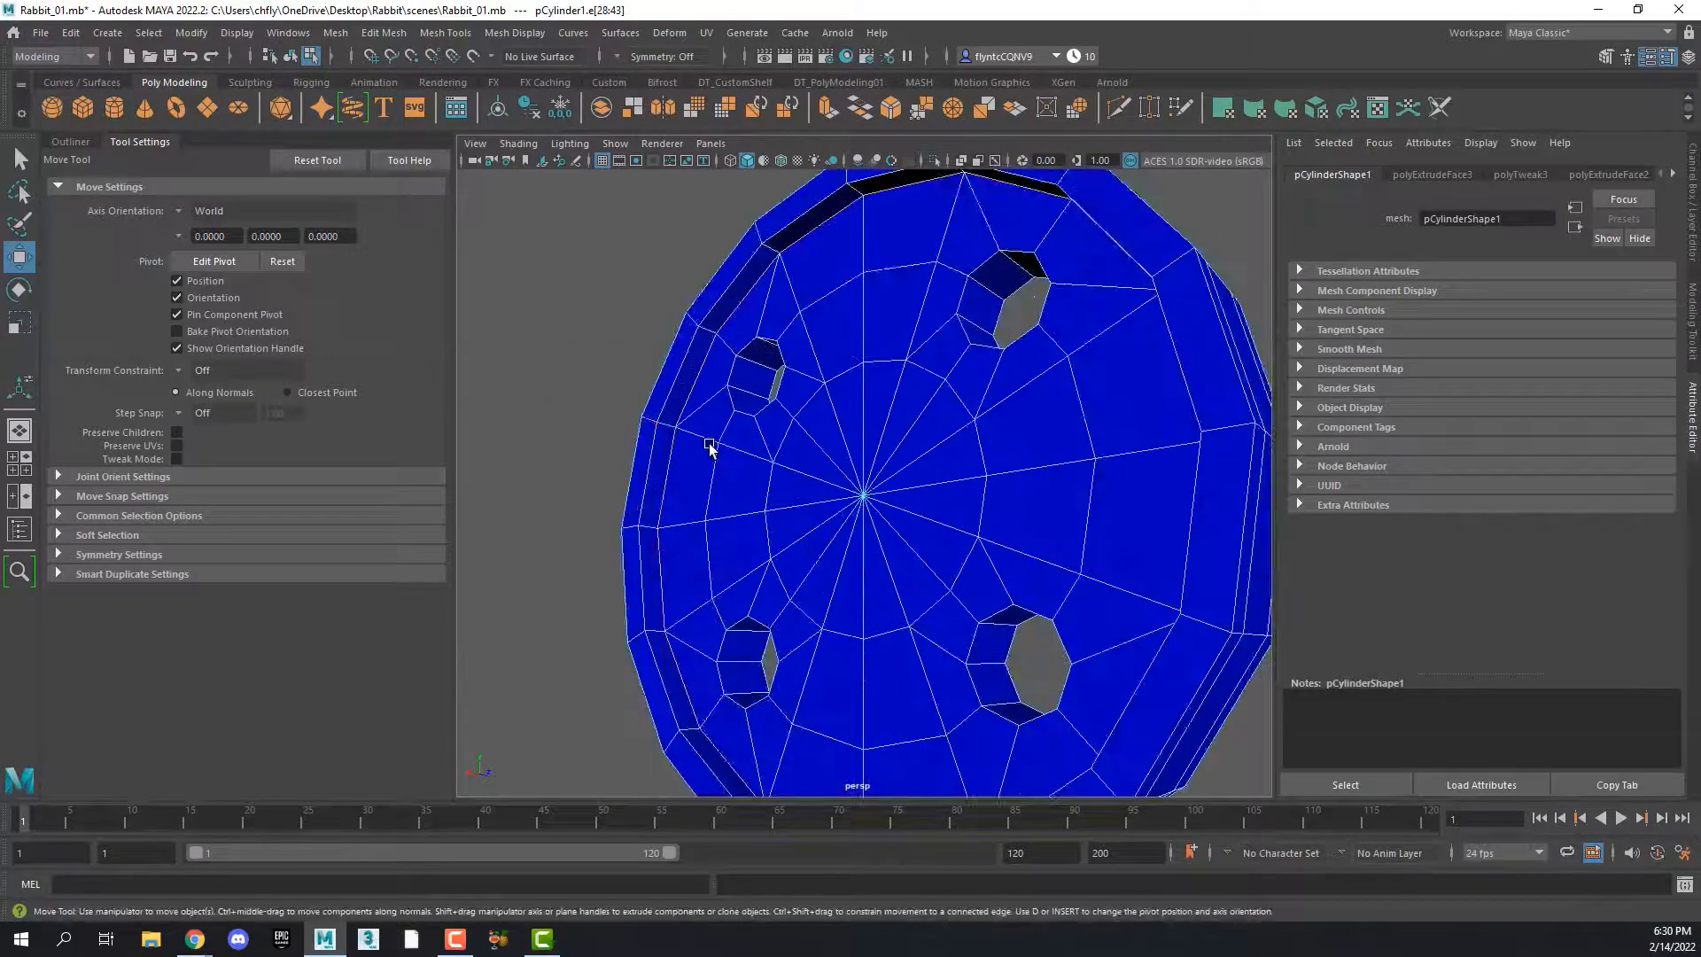
pyautogui.moveTo(696, 454); pyautogui.dragTo(753, 450, button='right')
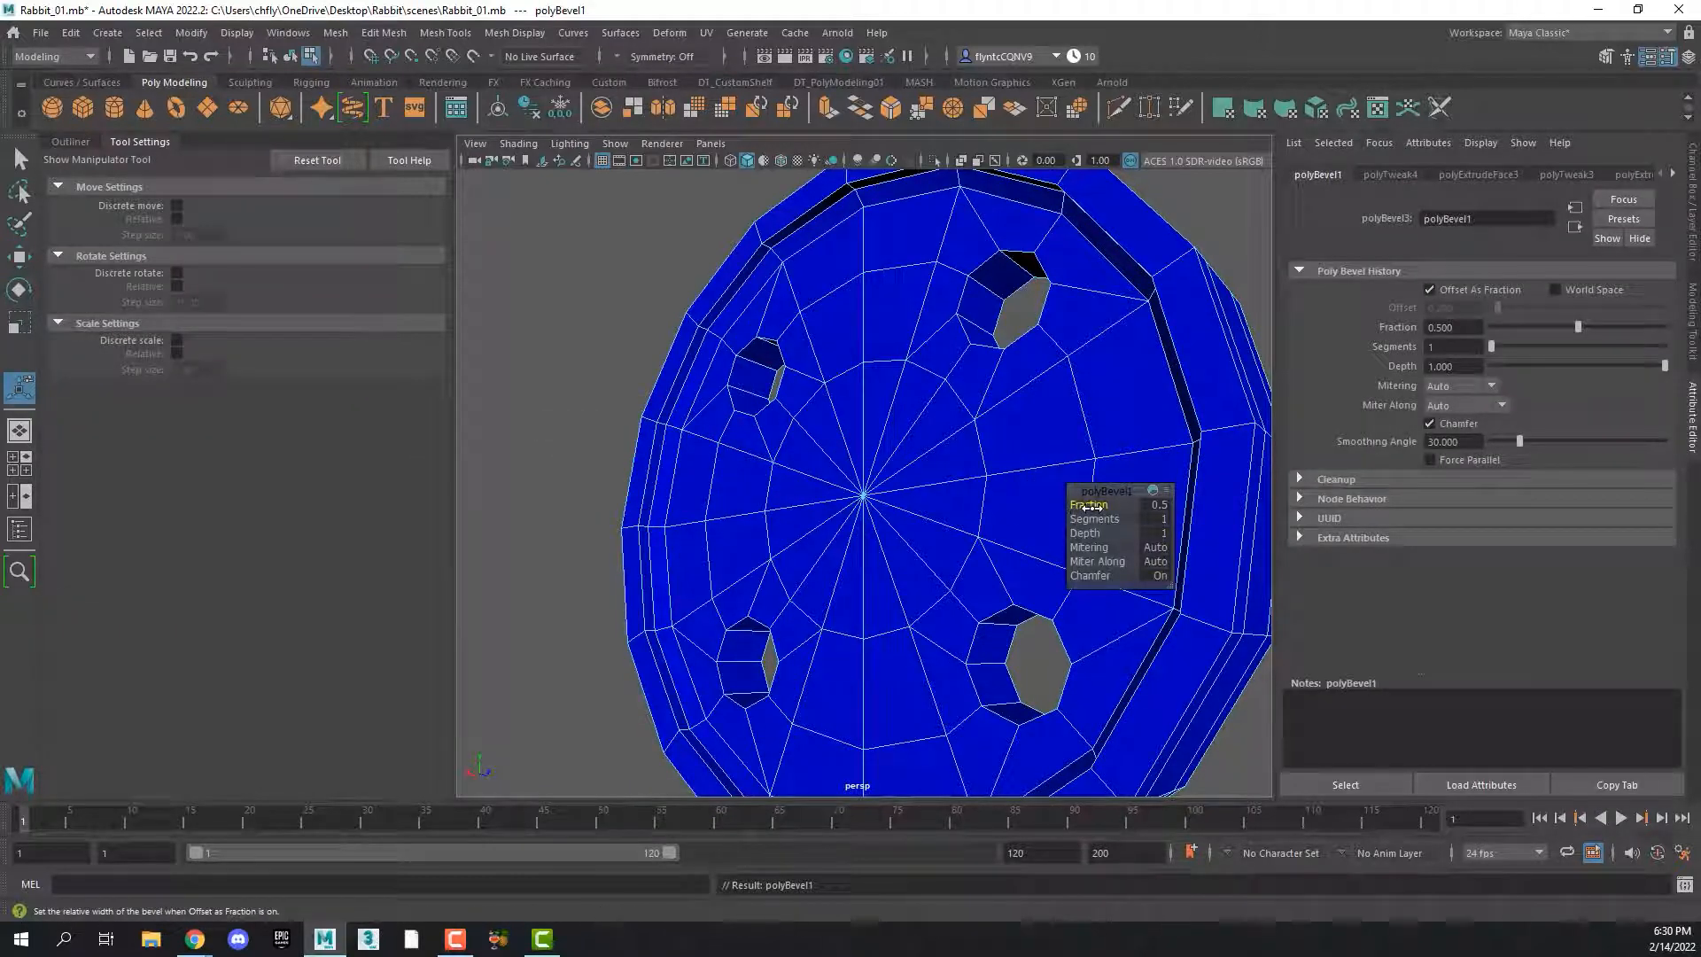
pyautogui.moveTo(1089, 507); pyautogui.dragTo(1089, 508)
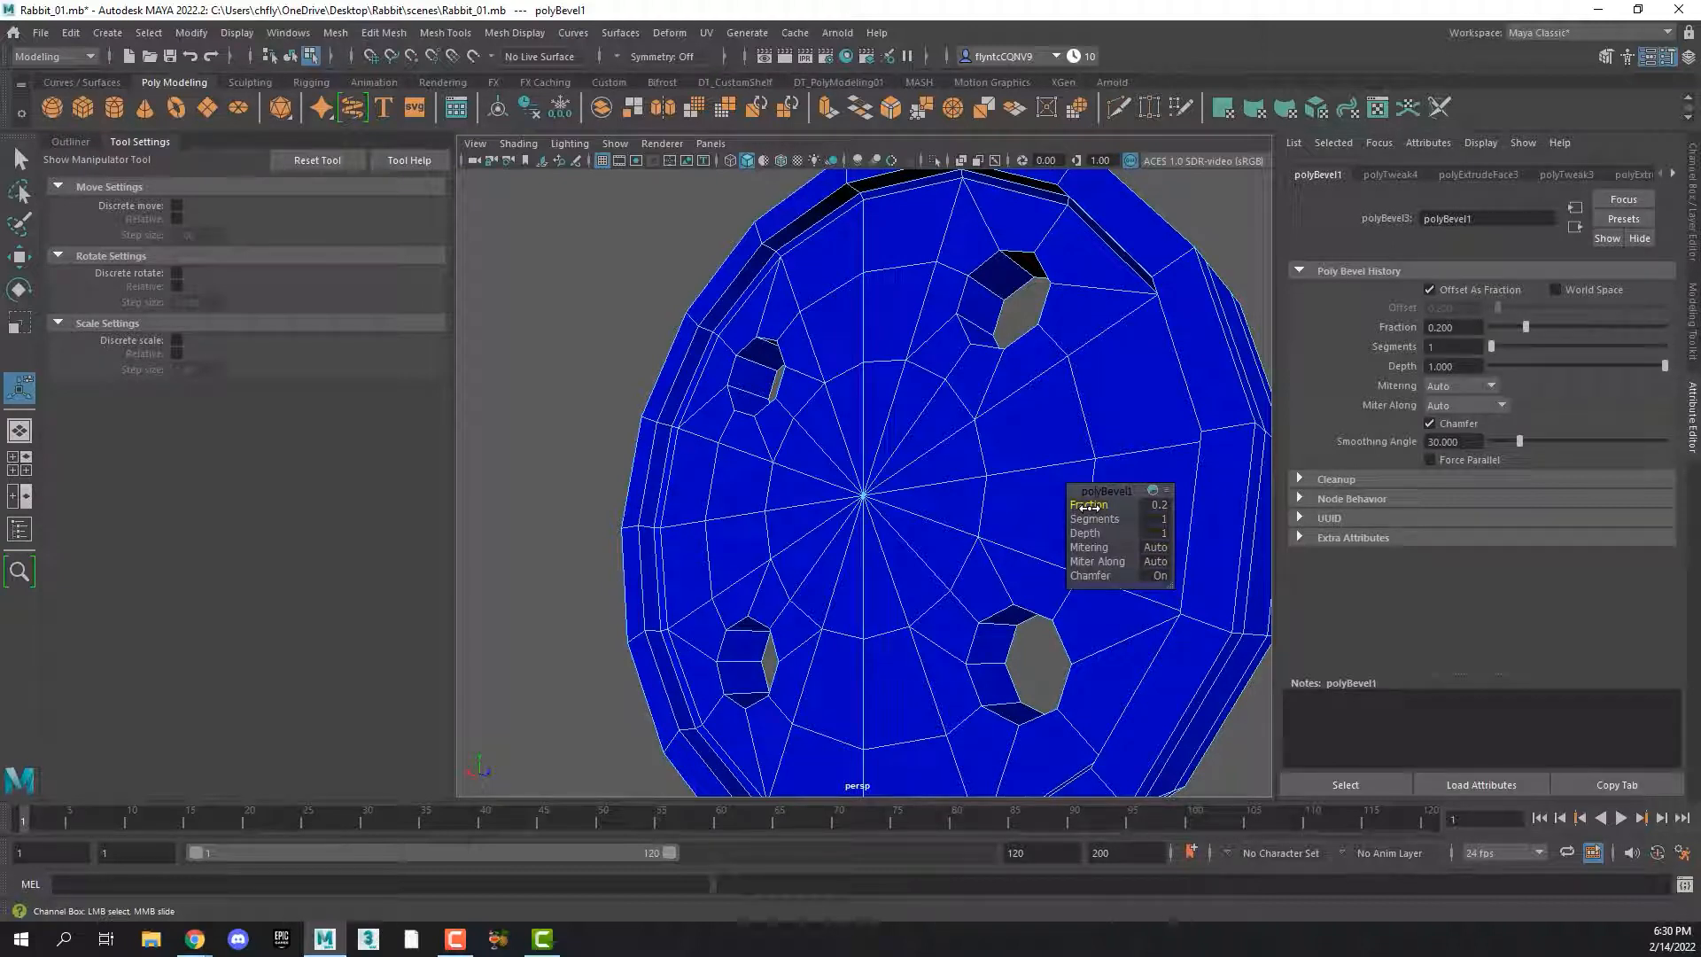
pyautogui.moveTo(1089, 507); pyautogui.dragTo(1089, 507)
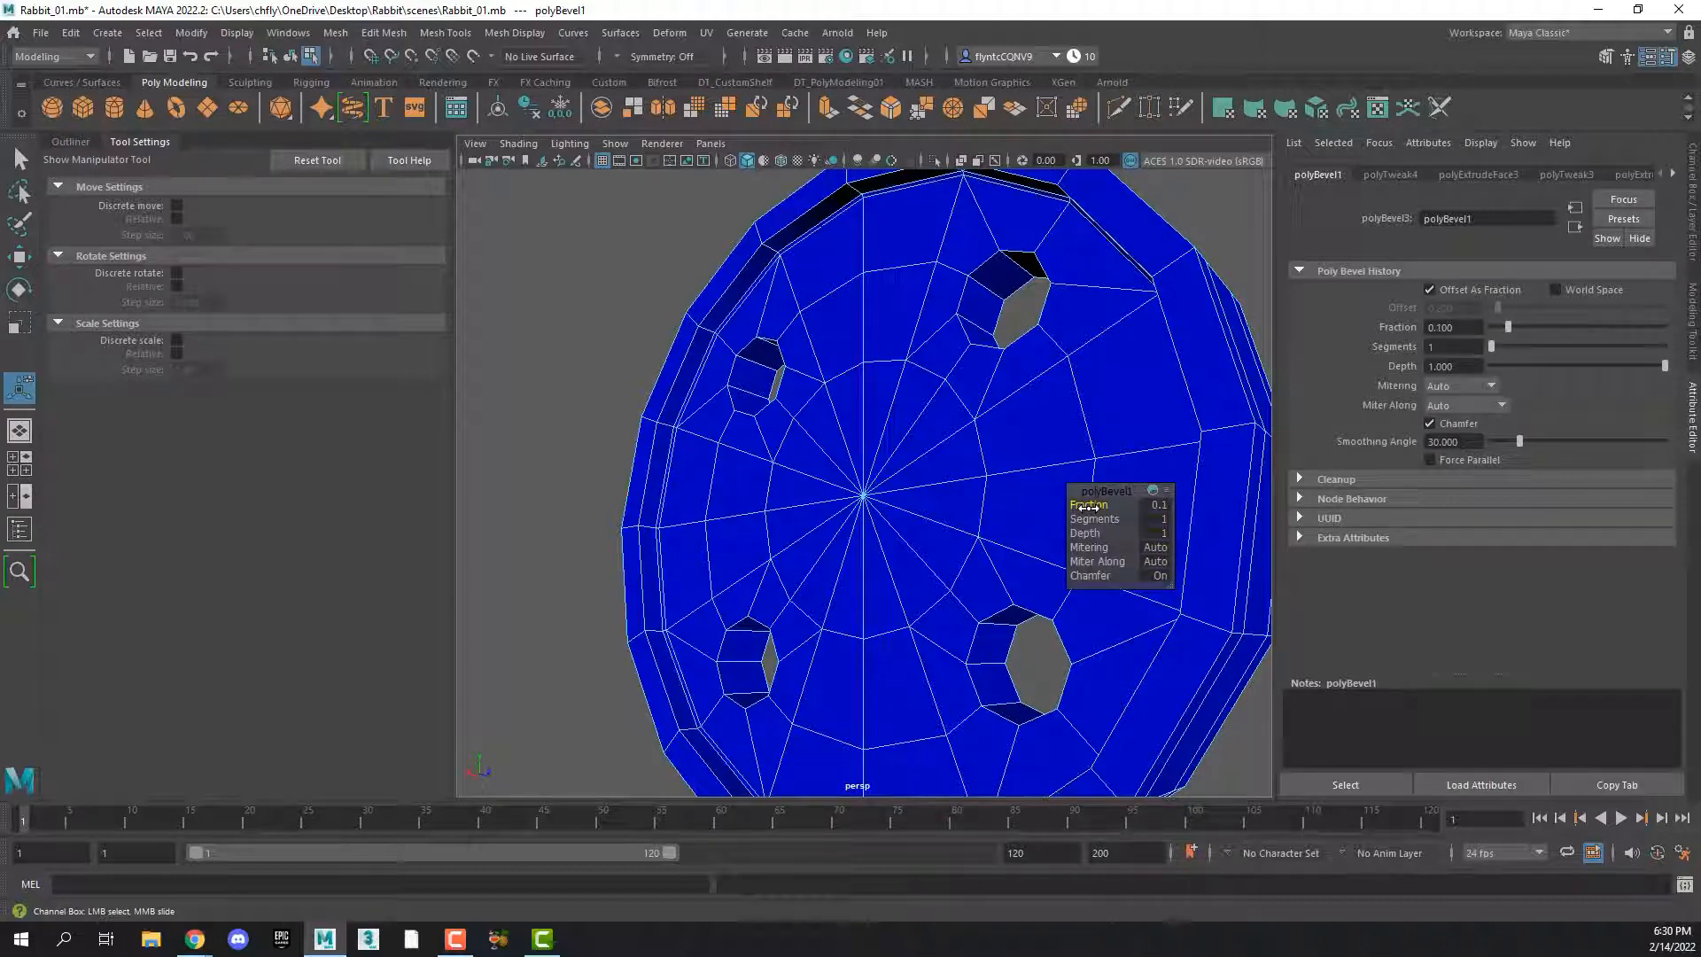
# Set the bevel's Segments to 2, deselect the button and show it in smooth preview with its cage
pyautogui.click(1152, 518)
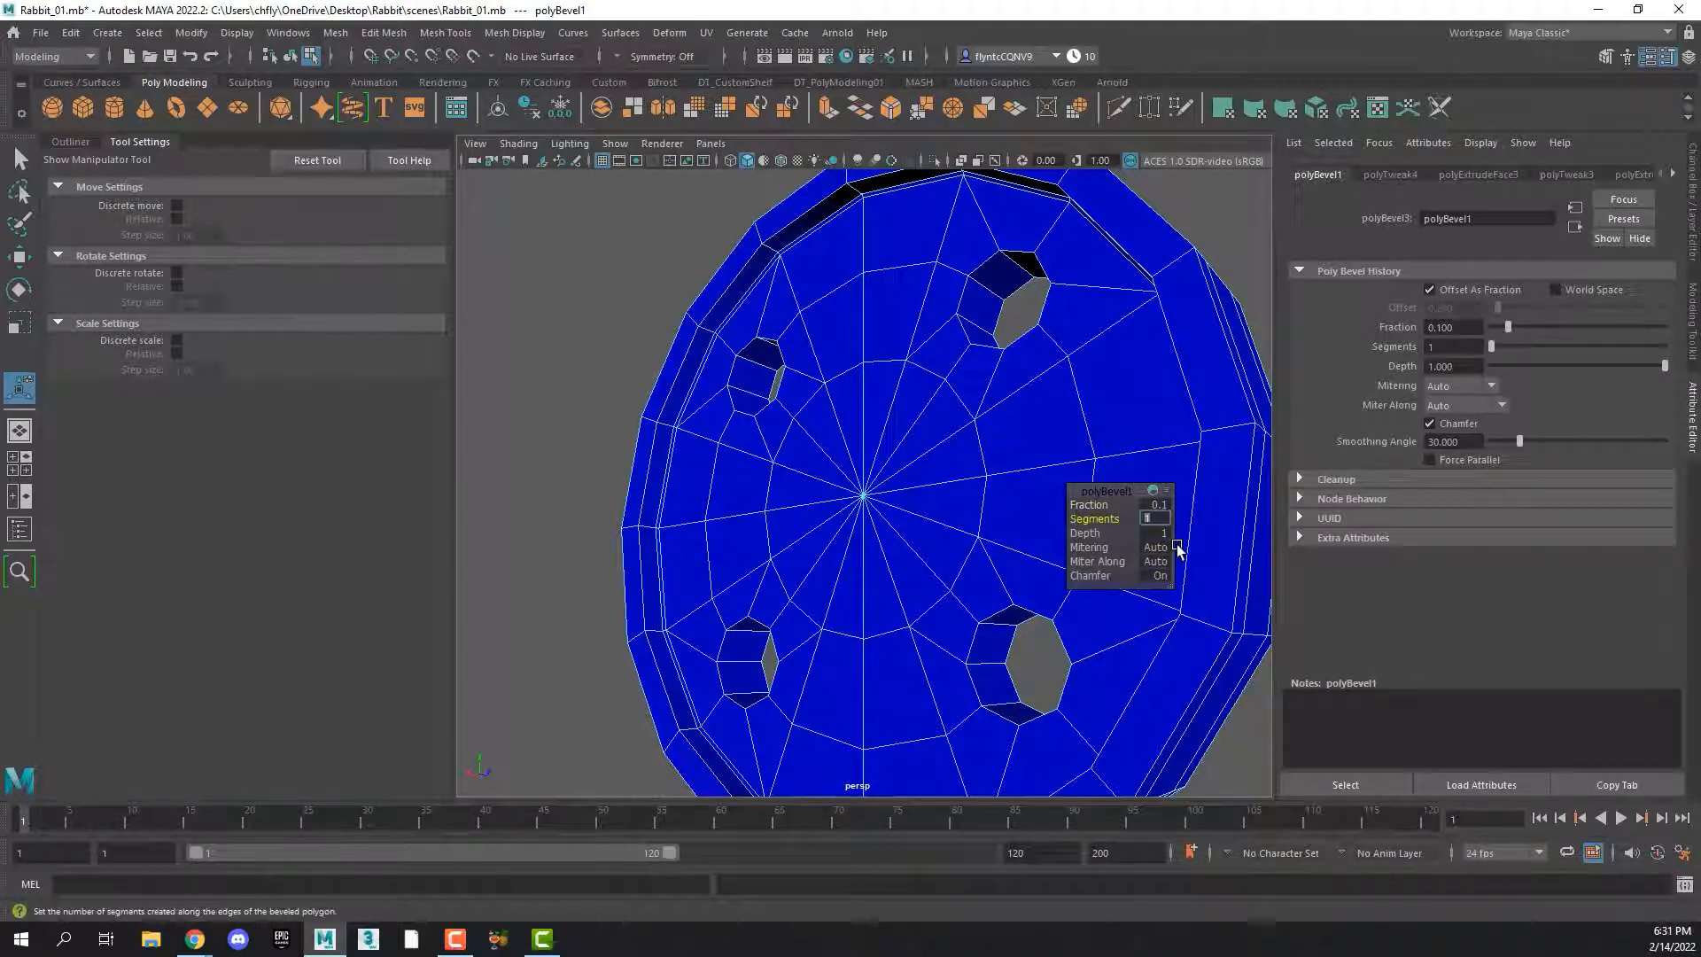
pyautogui.write('2')
pyautogui.press('Return')
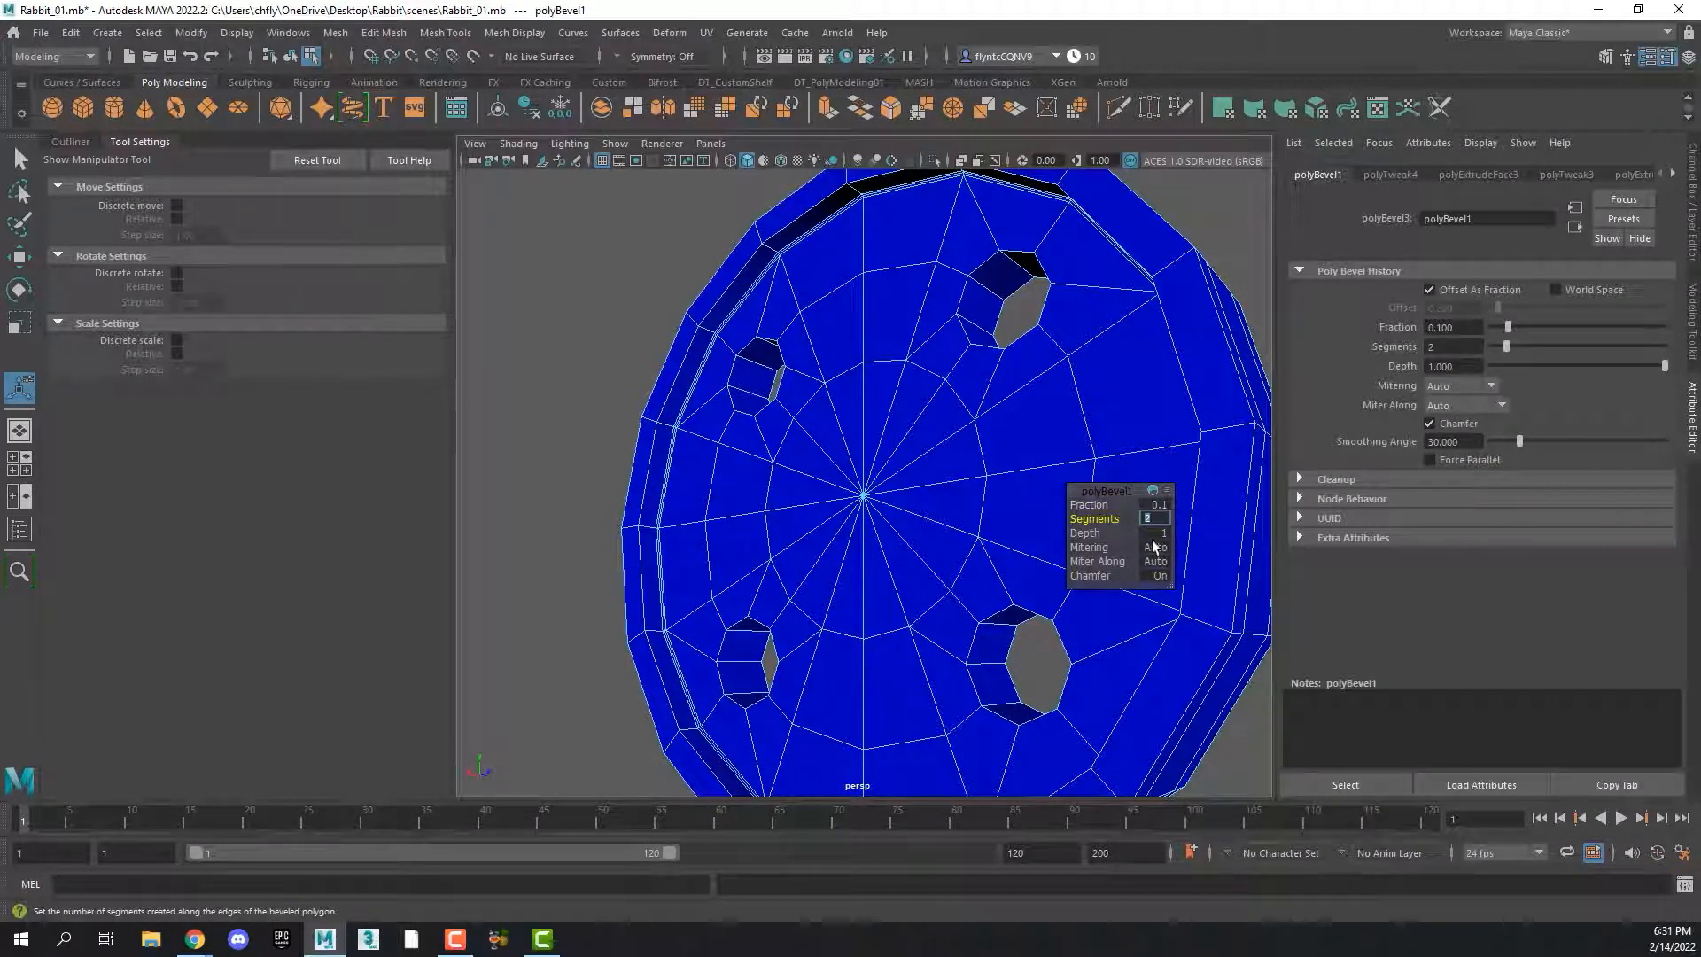
pyautogui.click(640, 371)
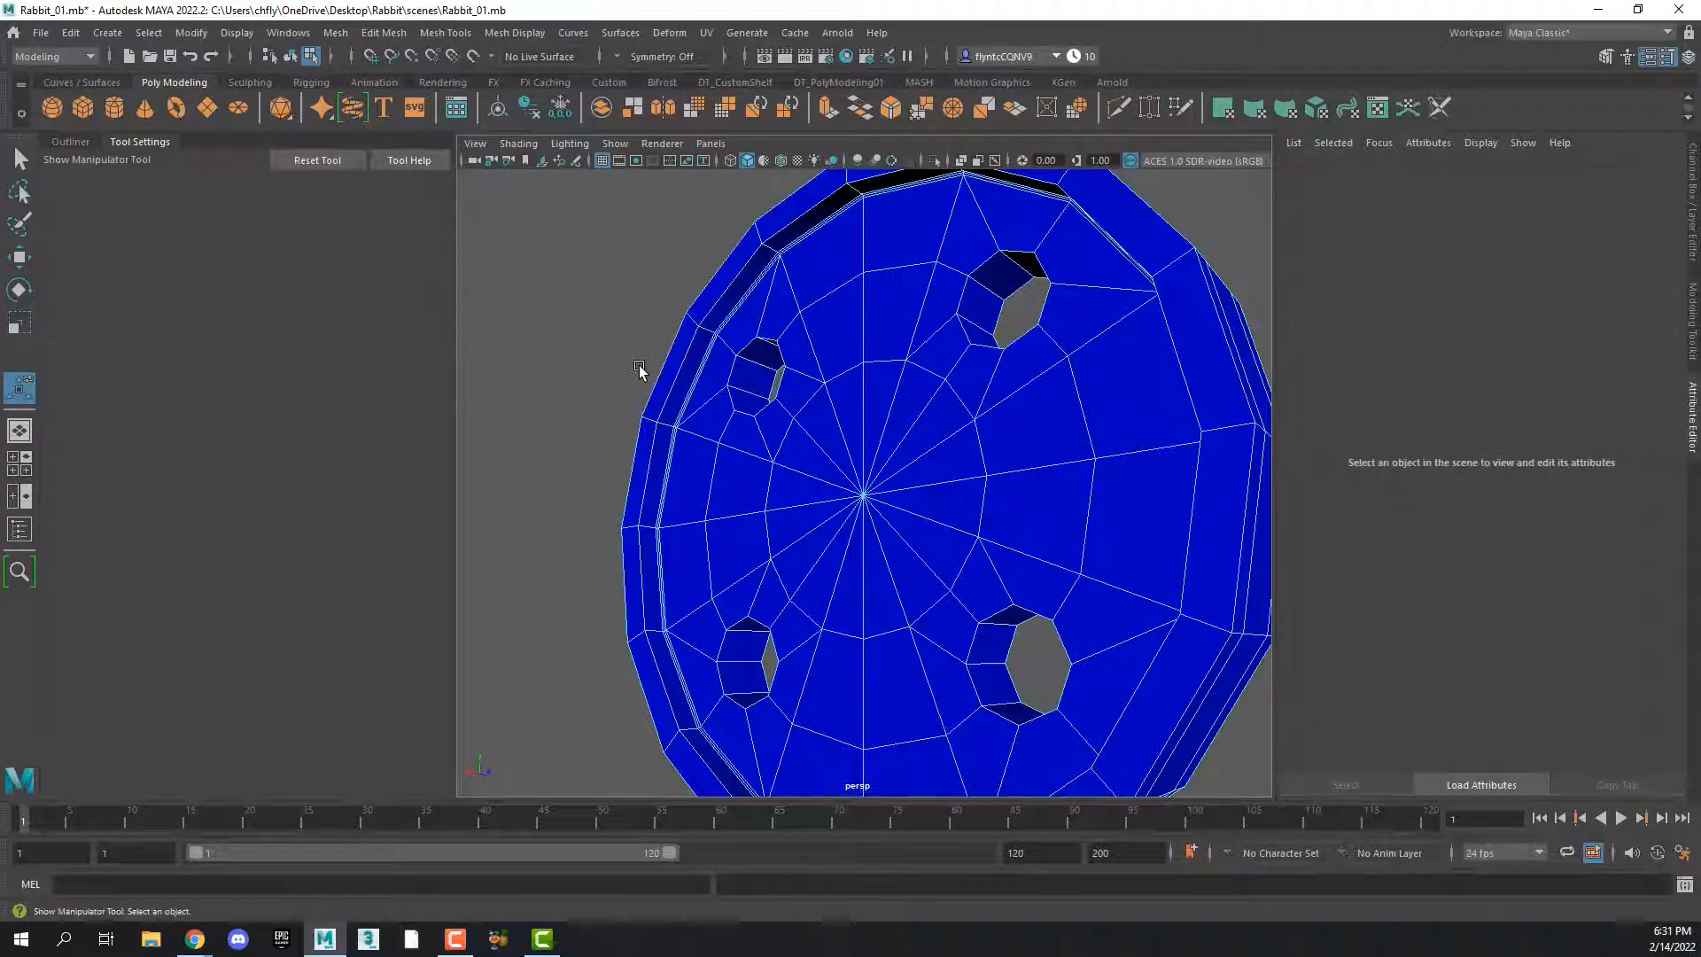
pyautogui.press('2')
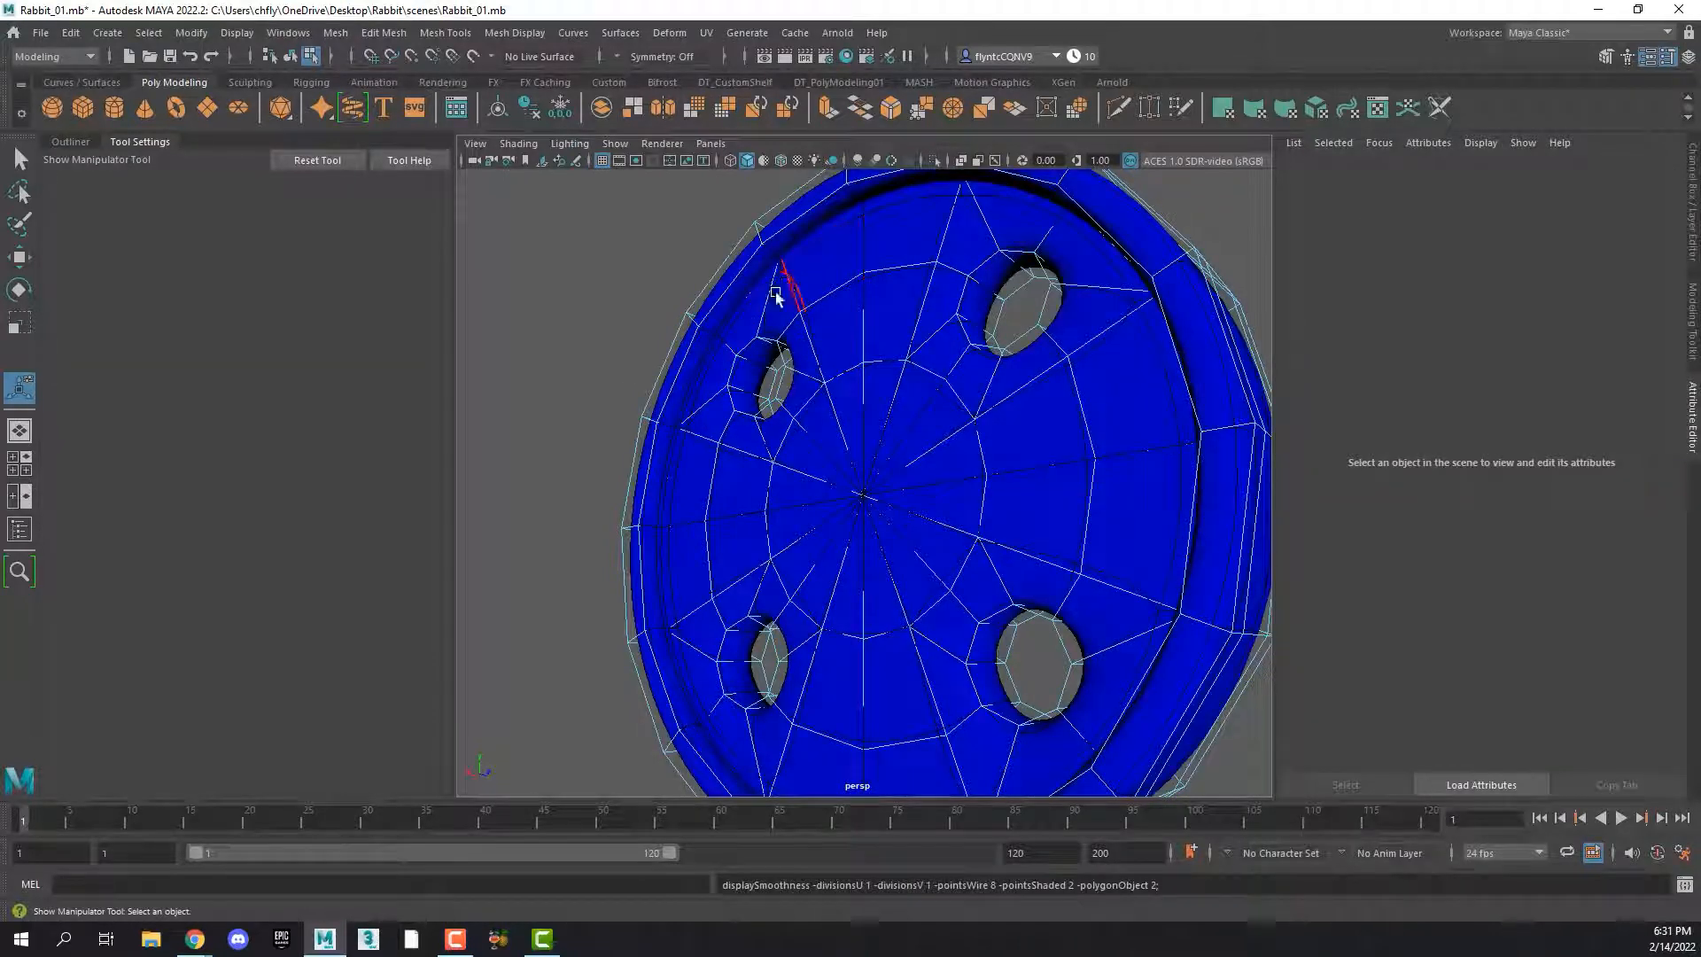
pyautogui.keyDown('alt'); pyautogui.moveTo(715, 404); pyautogui.dragTo(944, 455); pyautogui.keyUp('alt')
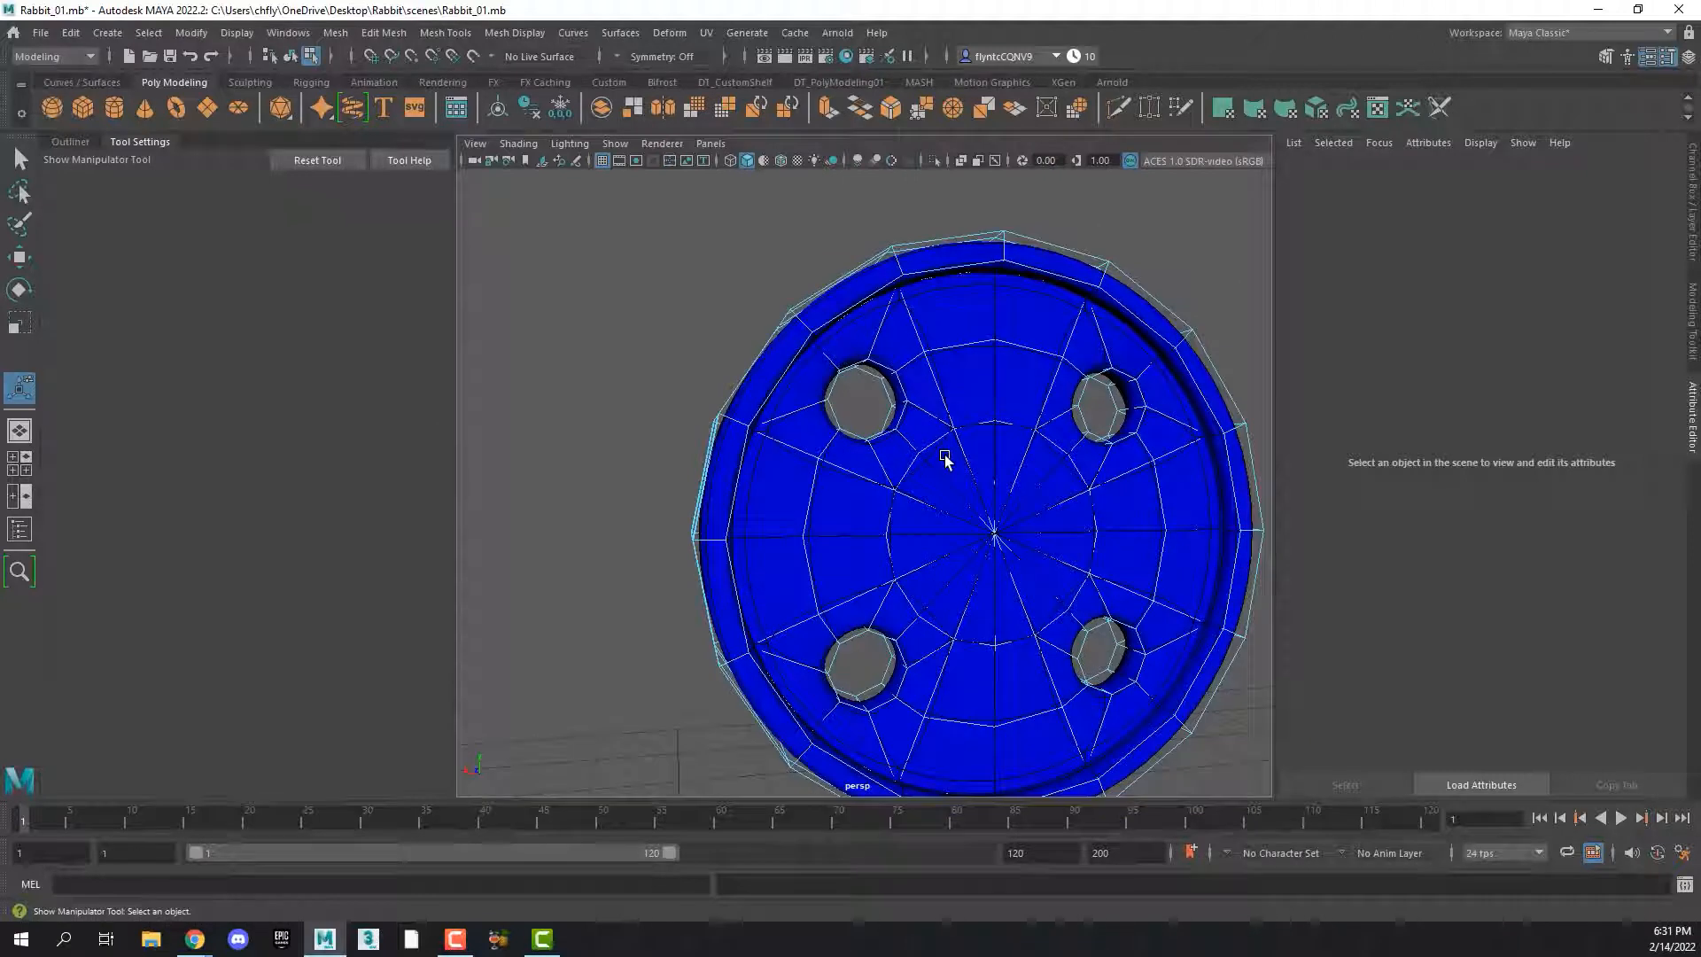